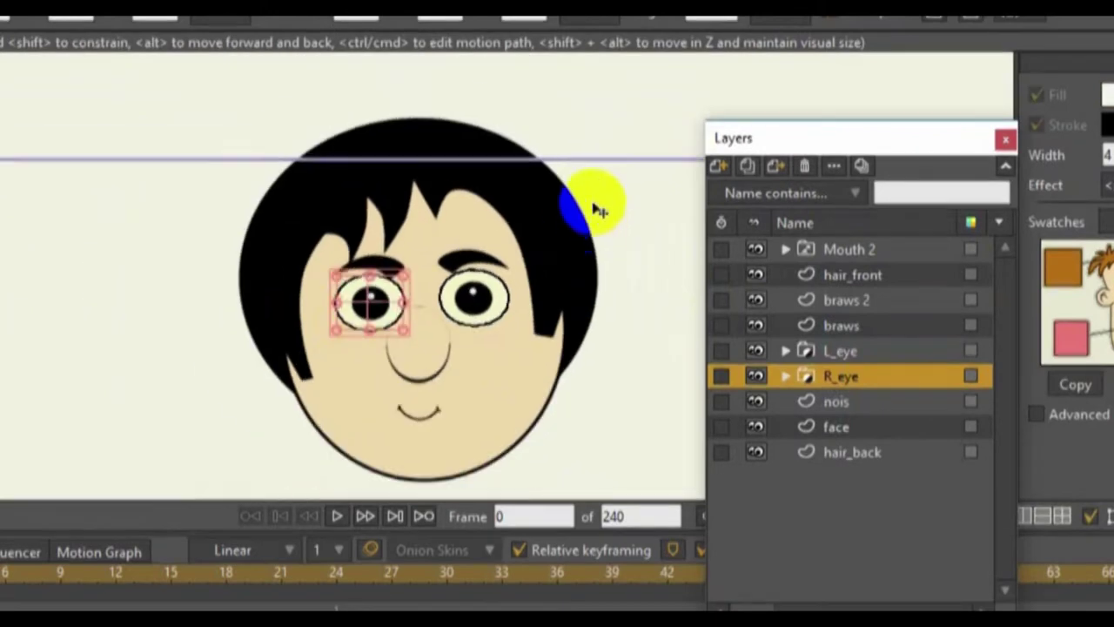
# Group all the face layers from Mouth 2 through hair_back into a new group named HEAD
pyautogui.scroll(-1, 178, 297)
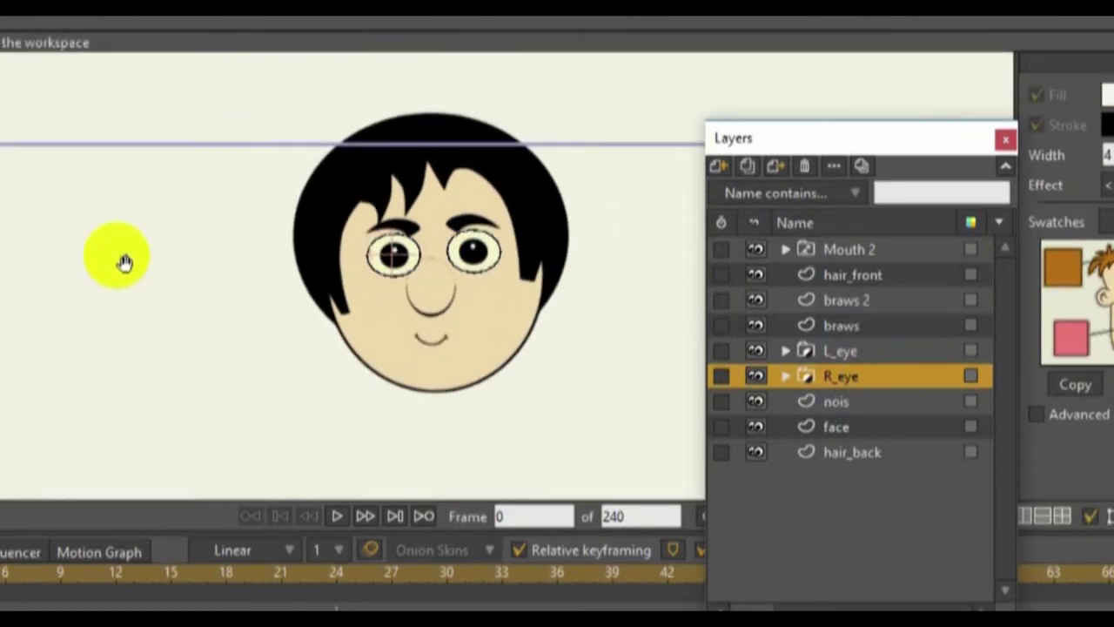
pyautogui.click(332, 236)
pyautogui.click(541, 251)
pyautogui.click(831, 249)
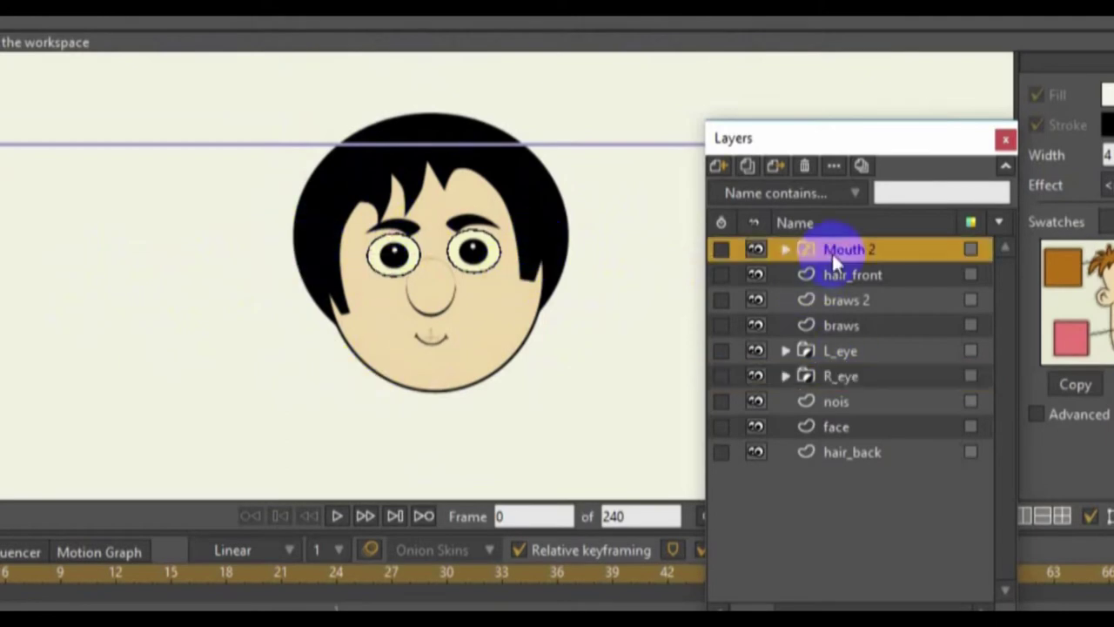
pyautogui.keyDown('shift'); pyautogui.click(842, 452); pyautogui.keyUp('shift')
pyautogui.rightClick(842, 452)
pyautogui.click(873, 568)
pyautogui.write('HEAD')
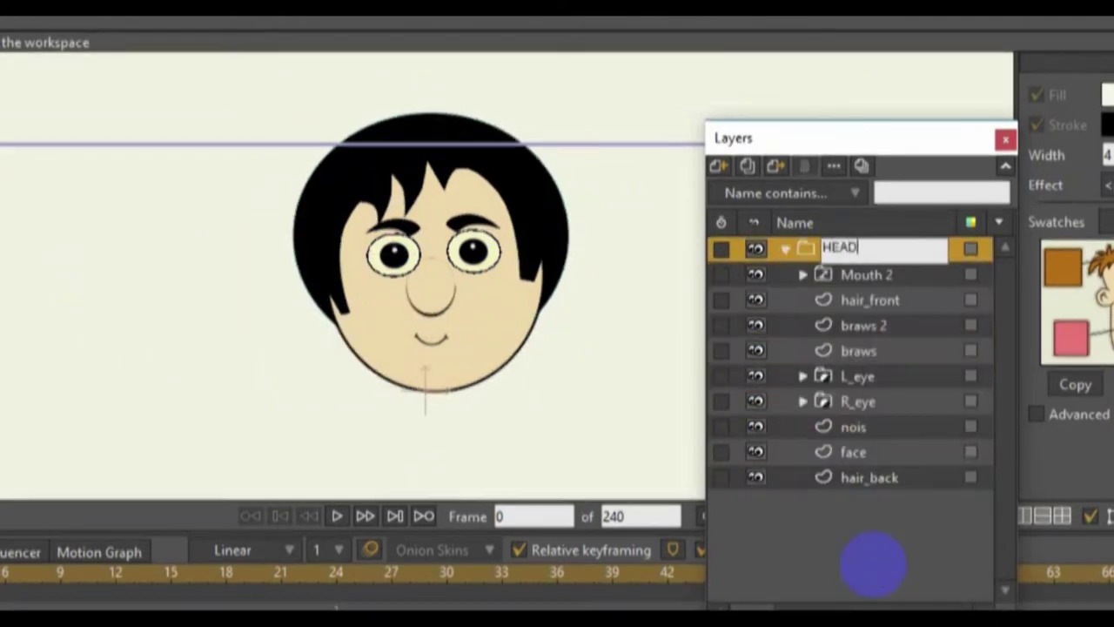
# Move the HEAD group up so the head extends above the upper edge of the camera frame
pyautogui.click(391, 252)
pyautogui.scroll(-2, 390, 252)
pyautogui.moveTo(414, 241); pyautogui.dragTo(416, 189)
# Create a new vector layer above HEAD and set the fill colour to the beige skin tone from the Face.png swatch
pyautogui.click(718, 166)
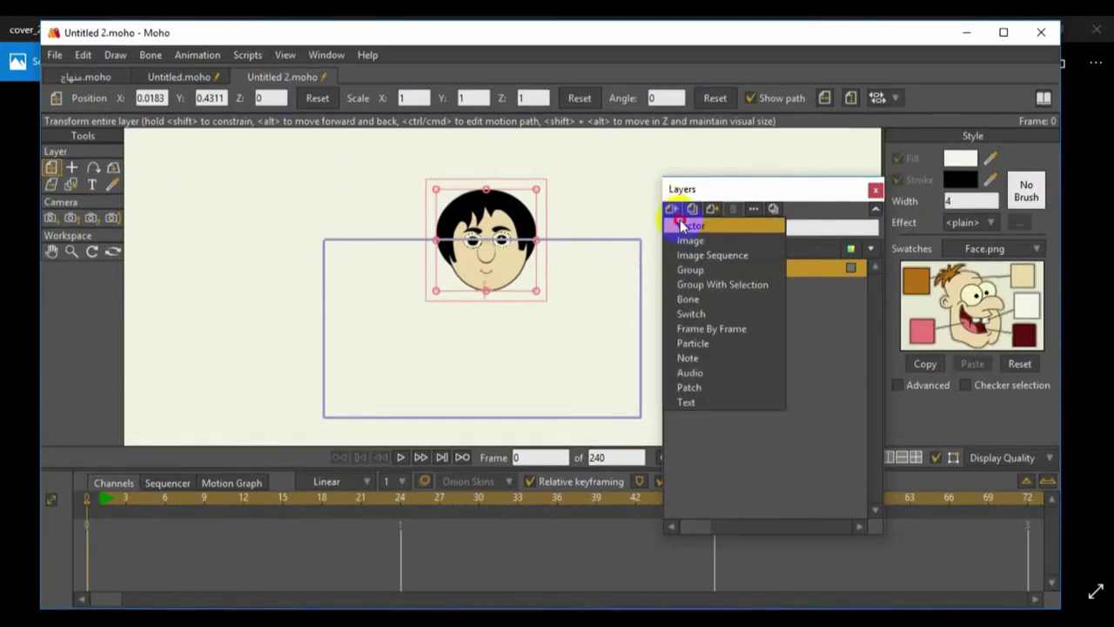
pyautogui.click(684, 226)
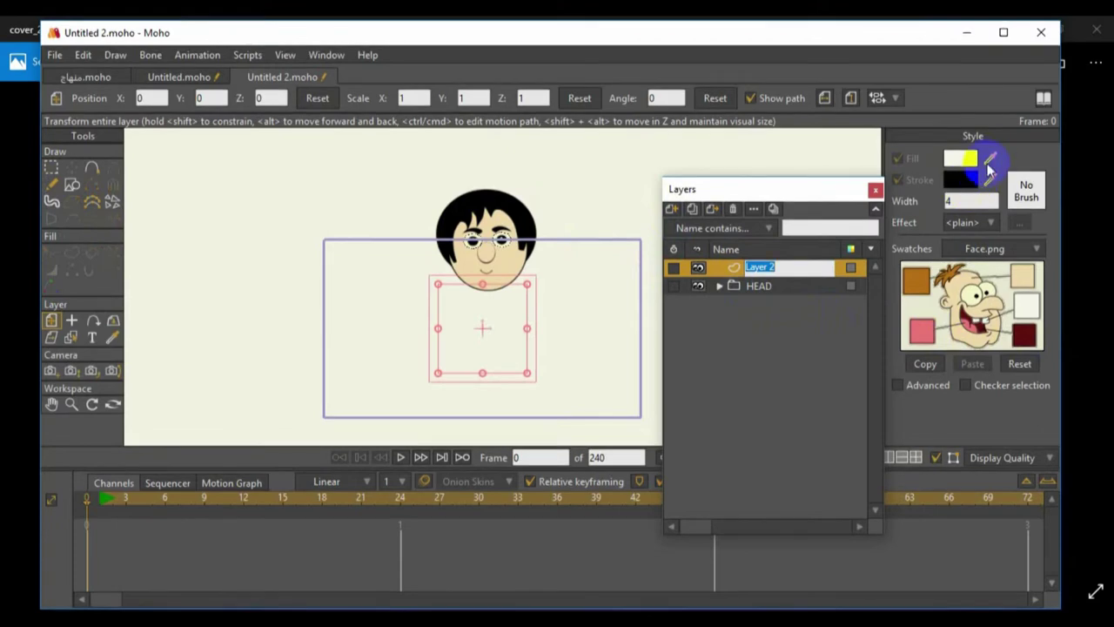
pyautogui.click(990, 162)
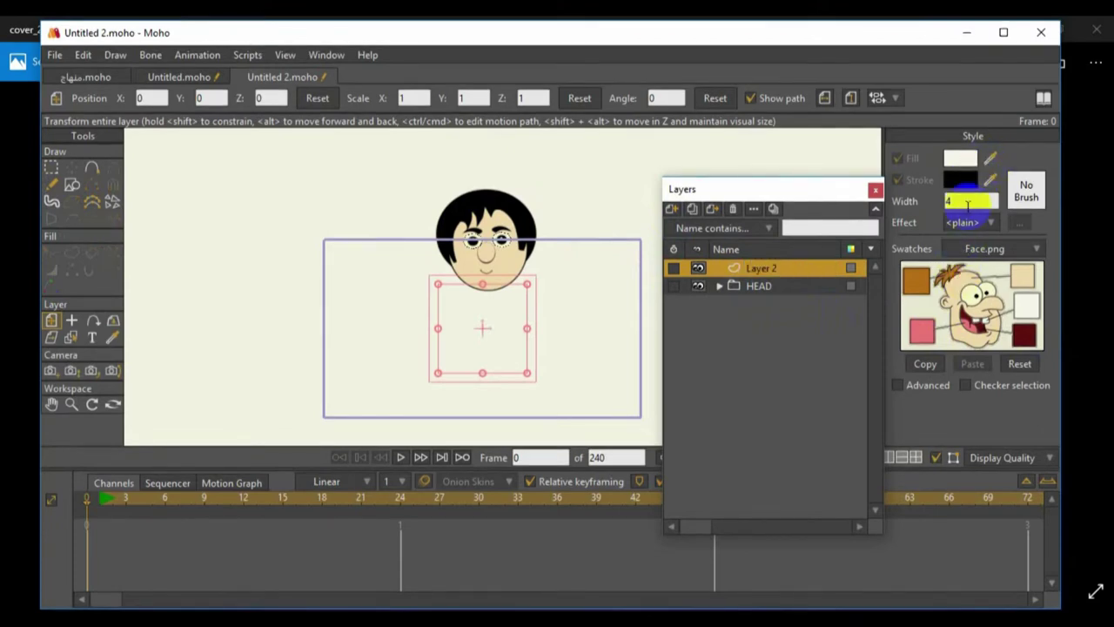
pyautogui.click(957, 293)
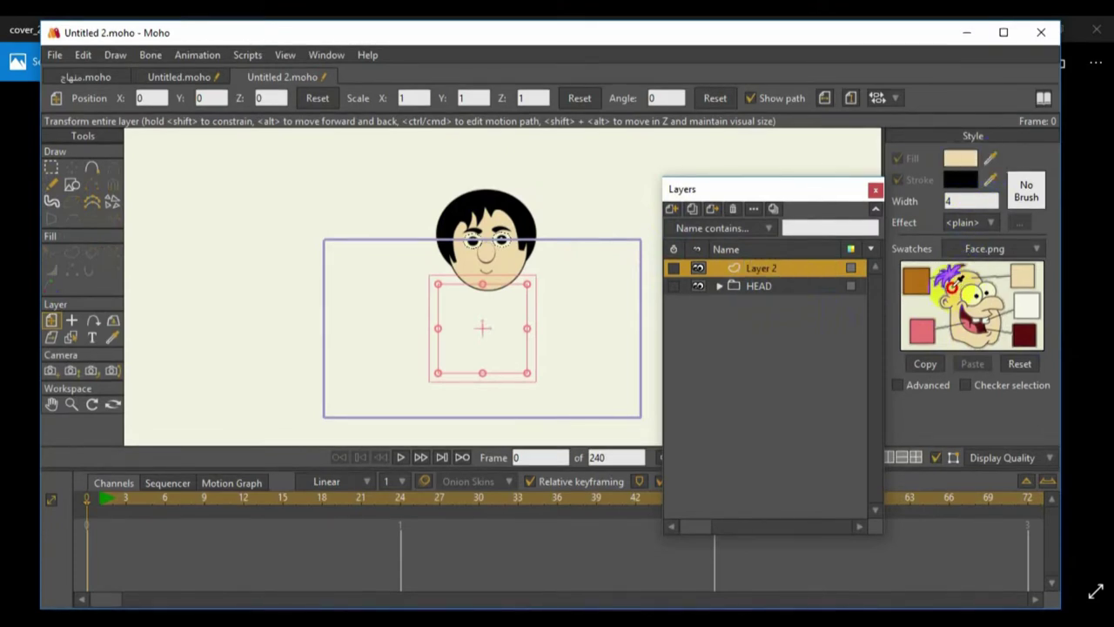
# Draw a narrow vertical rectangle with automatic fill and stroke as the neck, from just below the mouth past the chin
pyautogui.scroll(1, 291, 249)
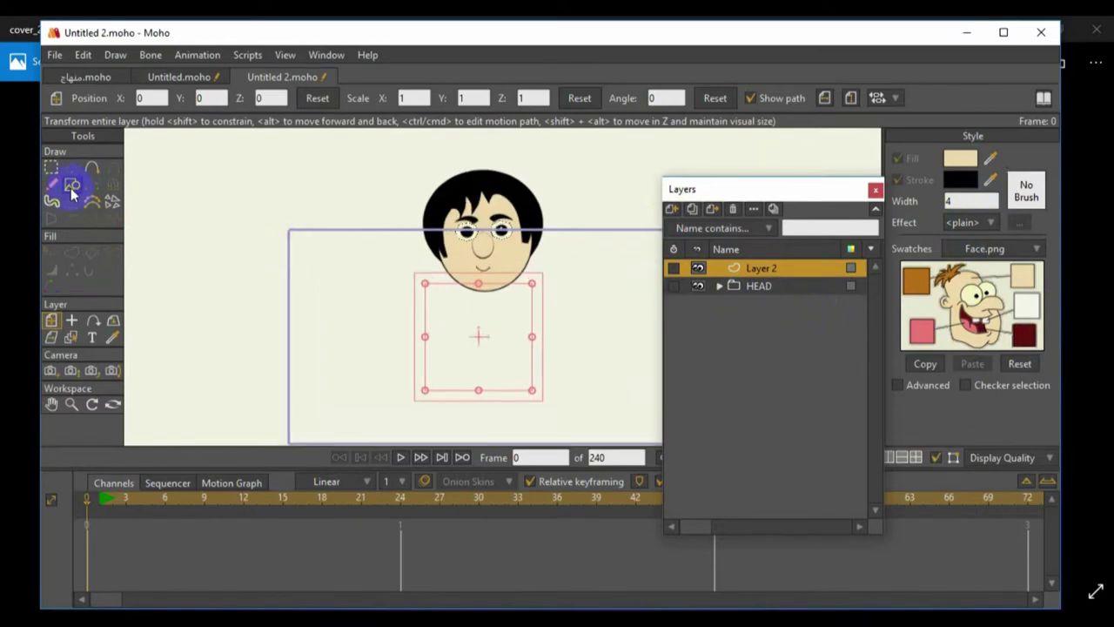
pyautogui.click(72, 185)
pyautogui.click(140, 99)
pyautogui.click(217, 98)
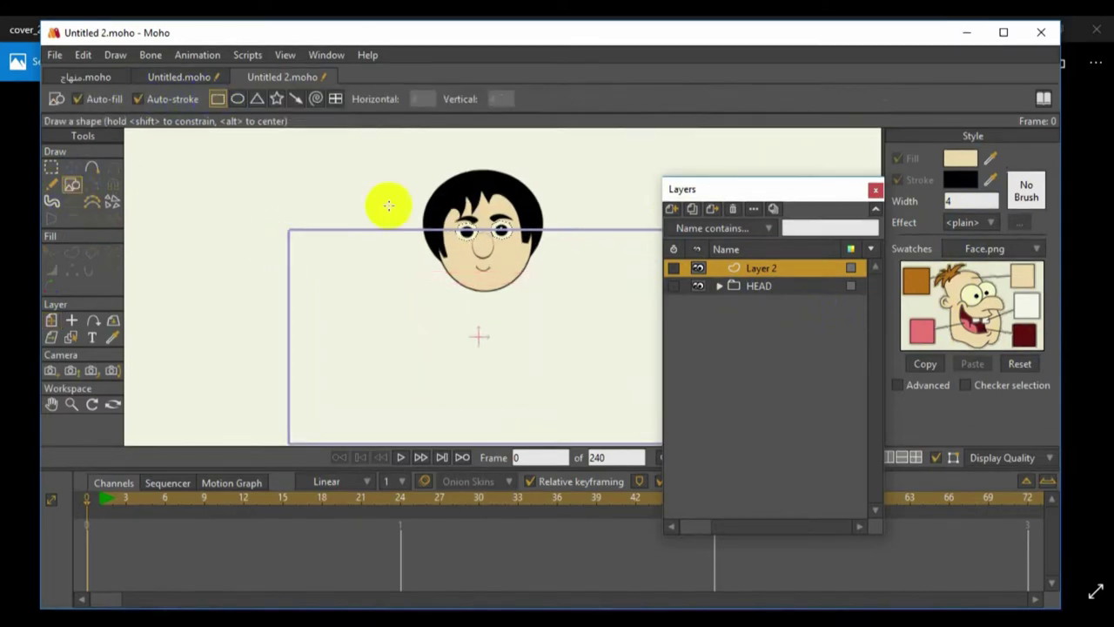
pyautogui.moveTo(473, 273); pyautogui.dragTo(495, 325)
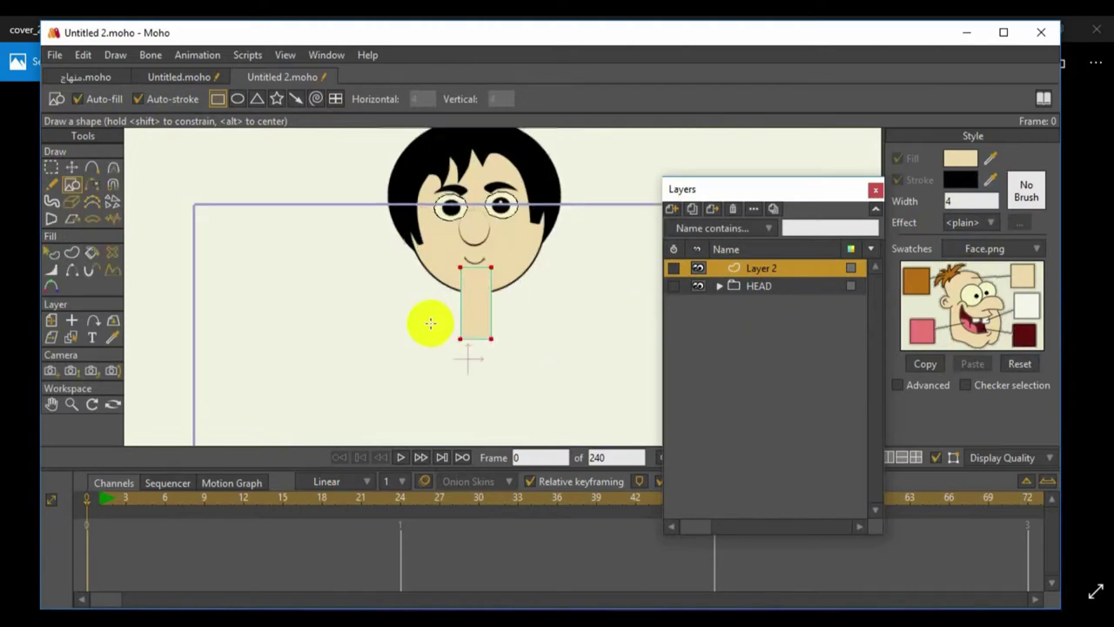
# Add a point in the middle of the neck rectangle's top and bottom edges and pull each outward into a tip
pyautogui.scroll(2, 428, 320)
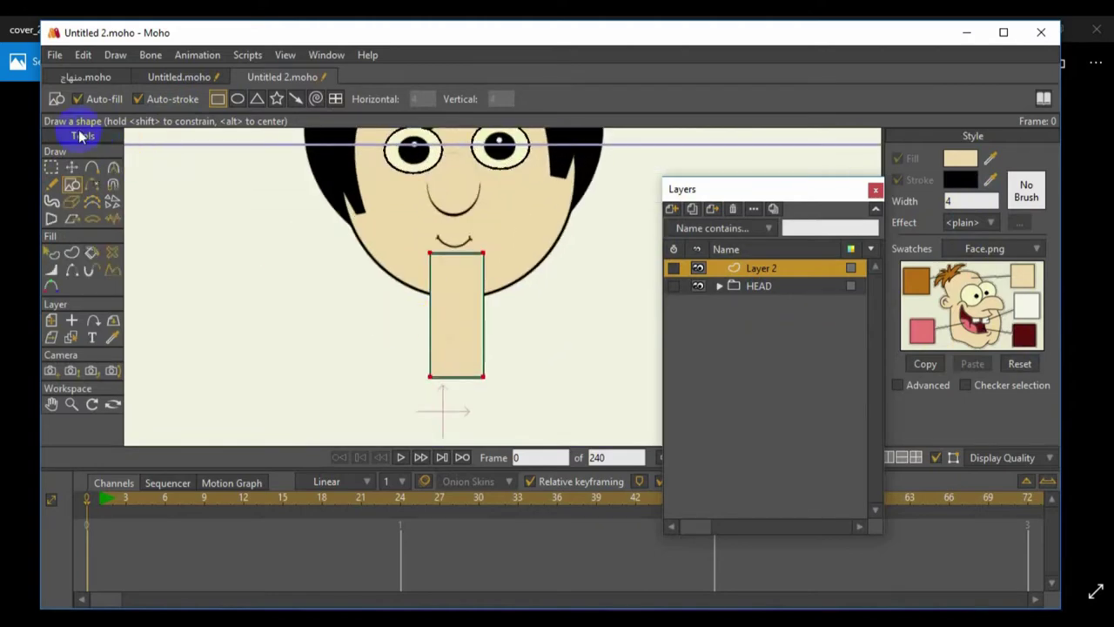
pyautogui.click(72, 168)
pyautogui.click(186, 278)
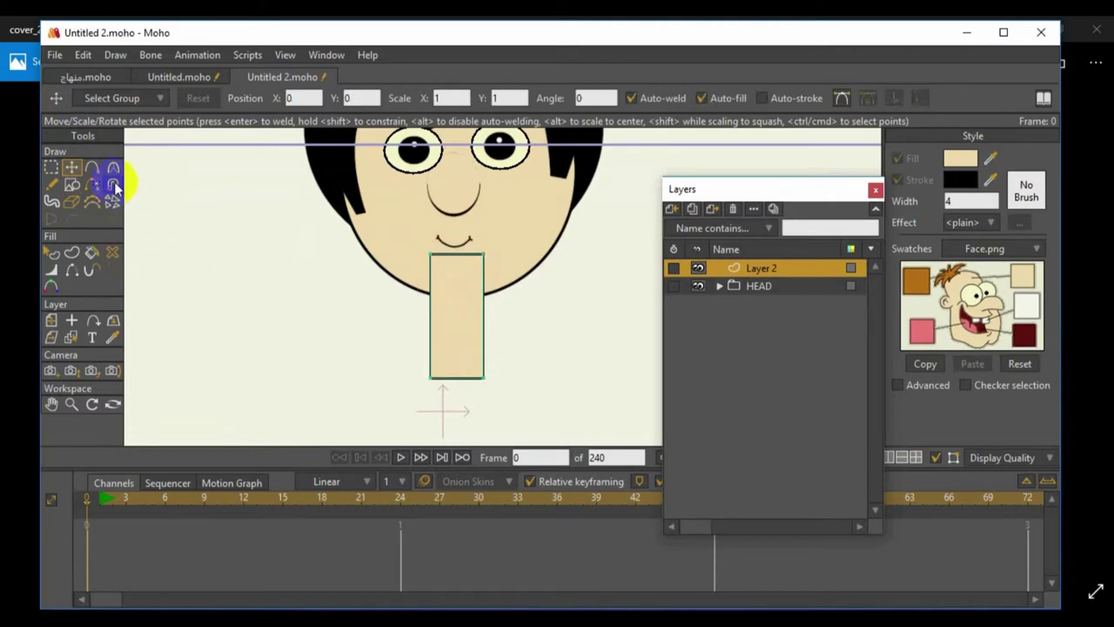
pyautogui.click(96, 168)
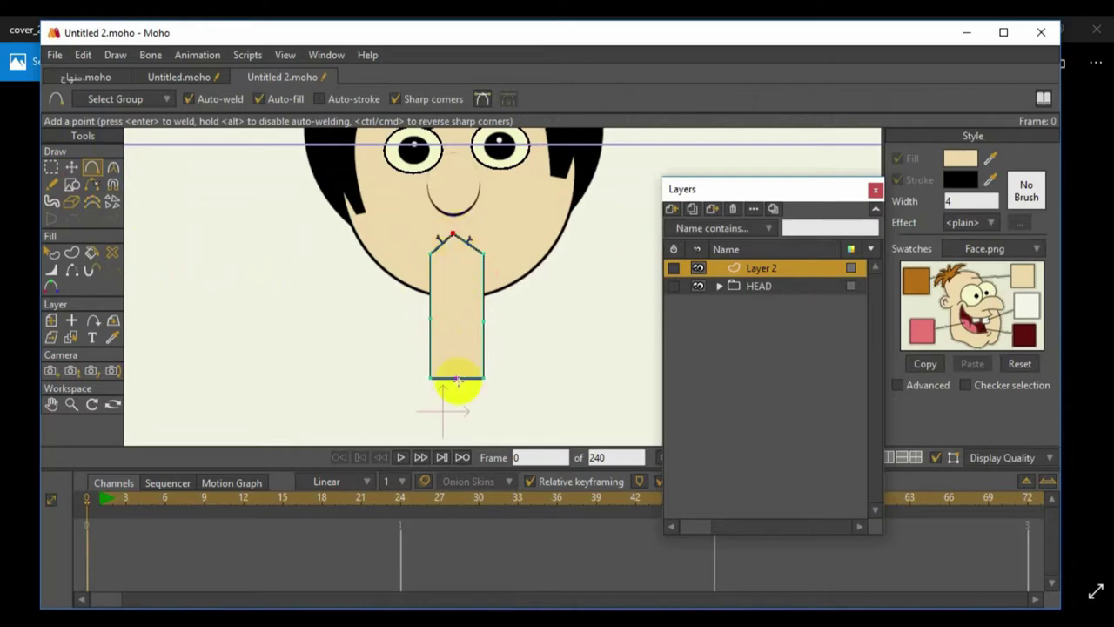
pyautogui.moveTo(455, 379); pyautogui.dragTo(457, 400)
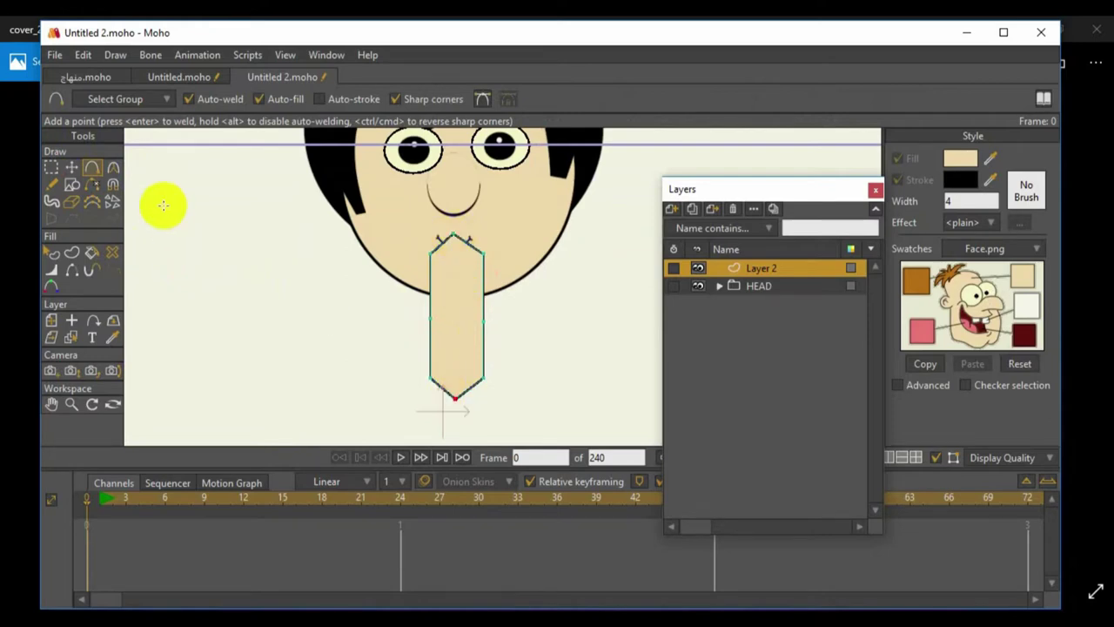
# Round the neck's pointed top and bottom ends by adjusting the curvature of their tip points
pyautogui.click(113, 167)
pyautogui.click(463, 236)
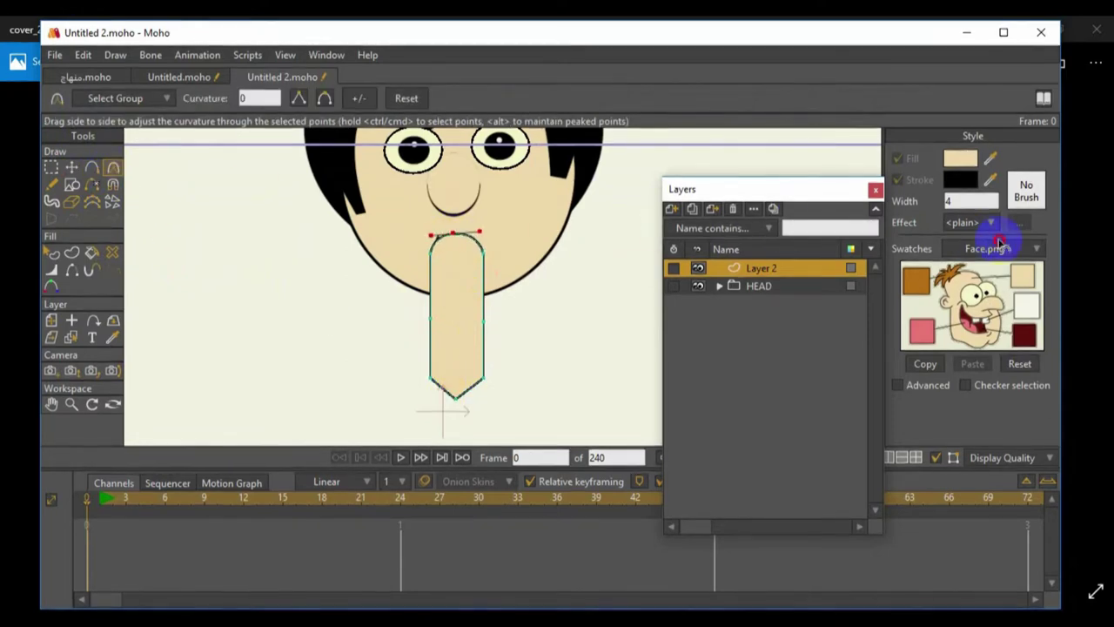
pyautogui.click(451, 398)
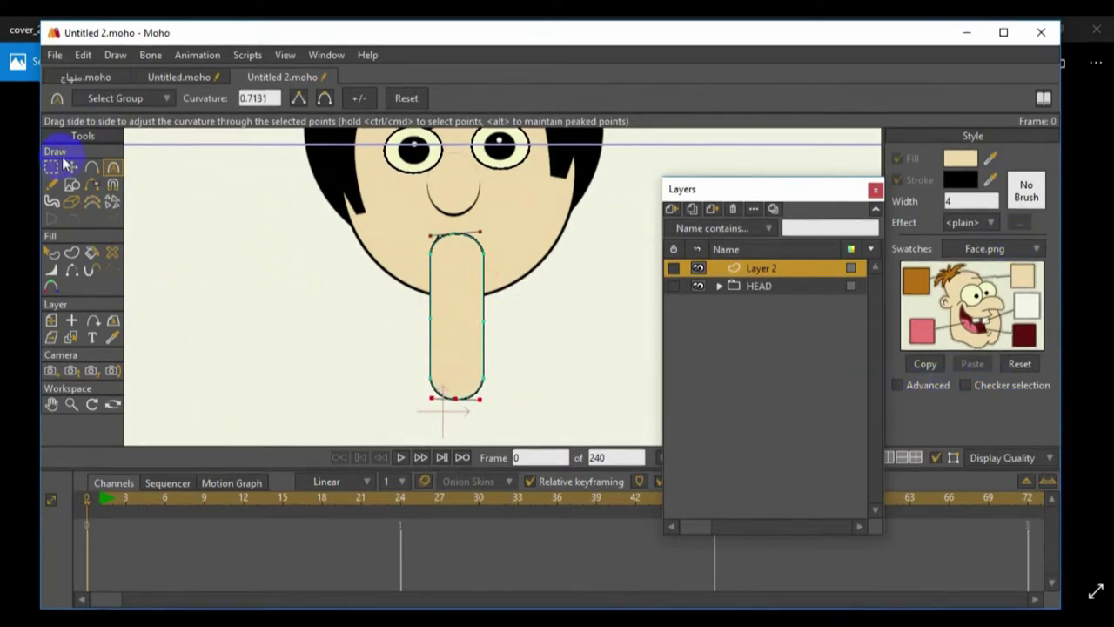
# Rename the neck layer NIKE and place it below the HEAD group
pyautogui.click(71, 167)
pyautogui.doubleClick(753, 267)
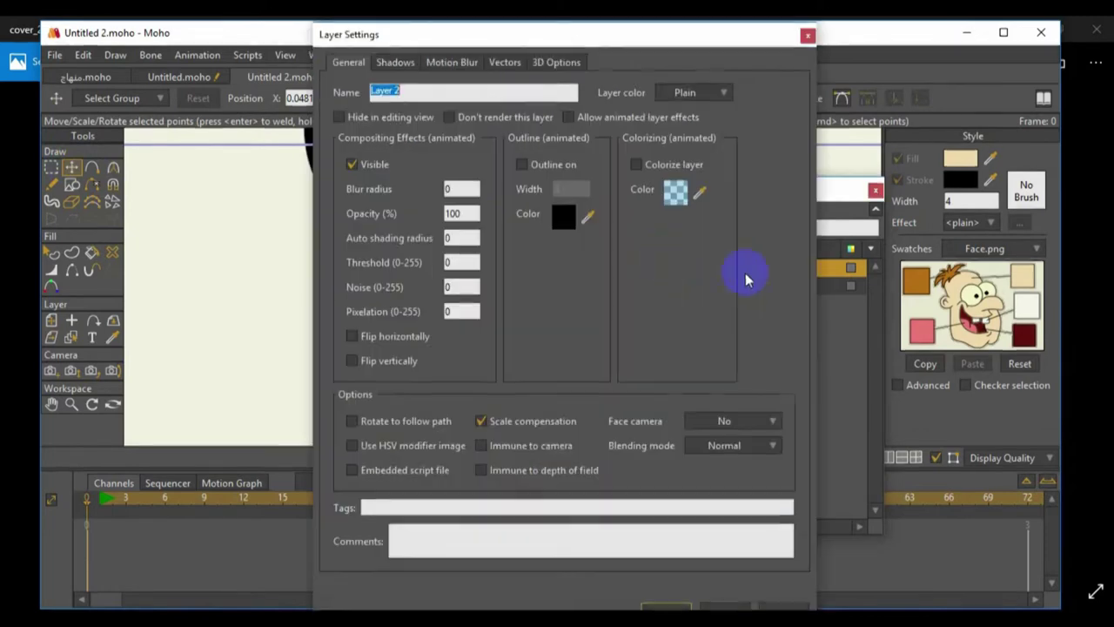
pyautogui.write('NIKE')
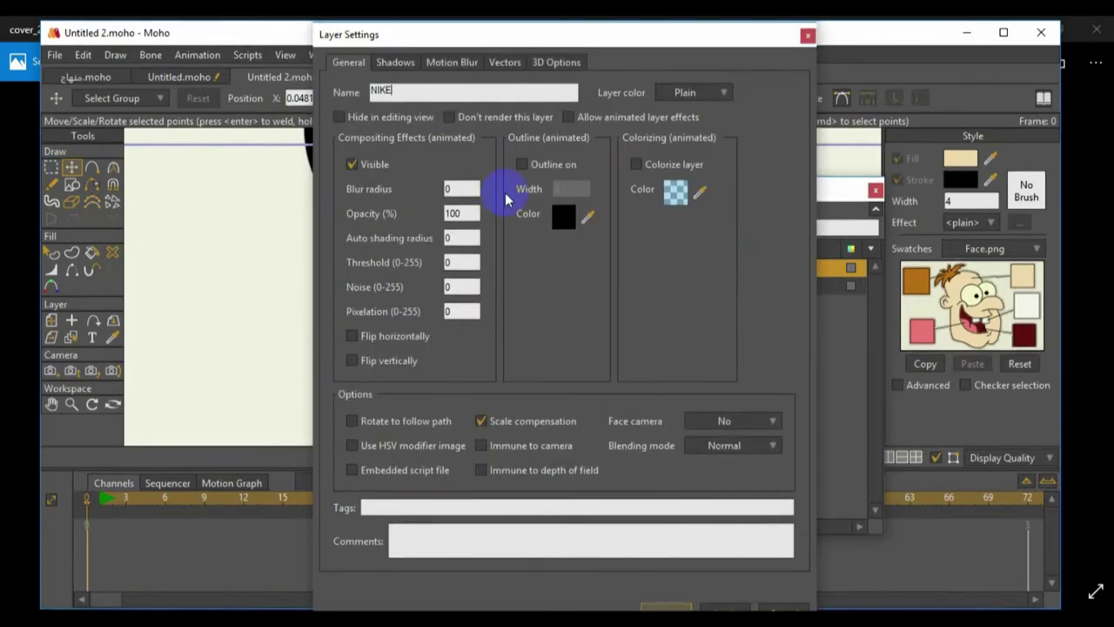
pyautogui.press('Return')
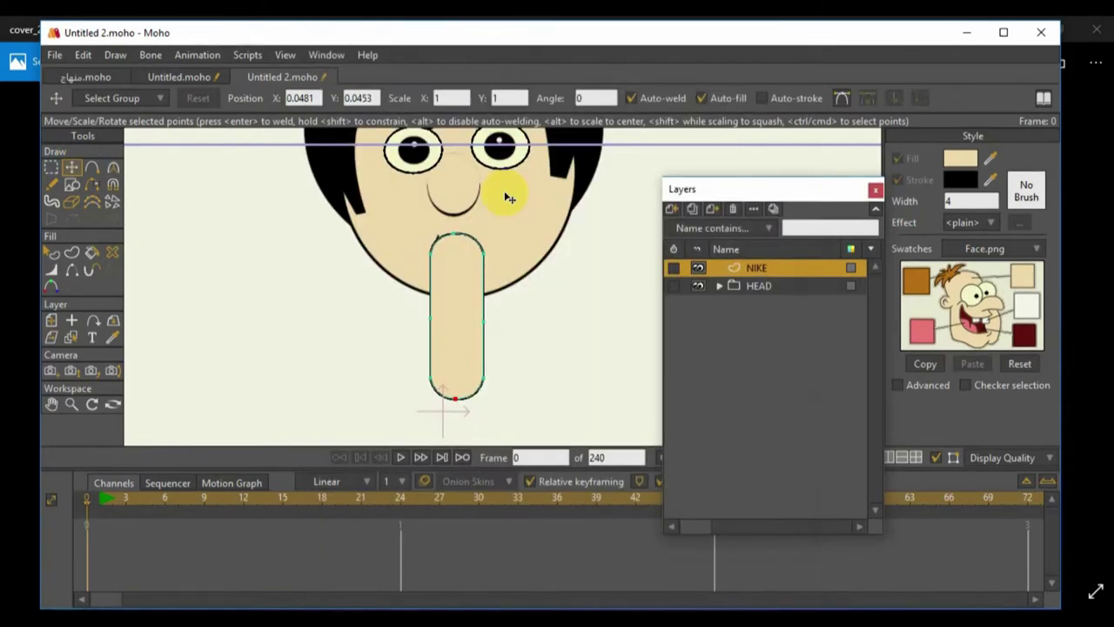
pyautogui.moveTo(754, 267); pyautogui.dragTo(747, 301)
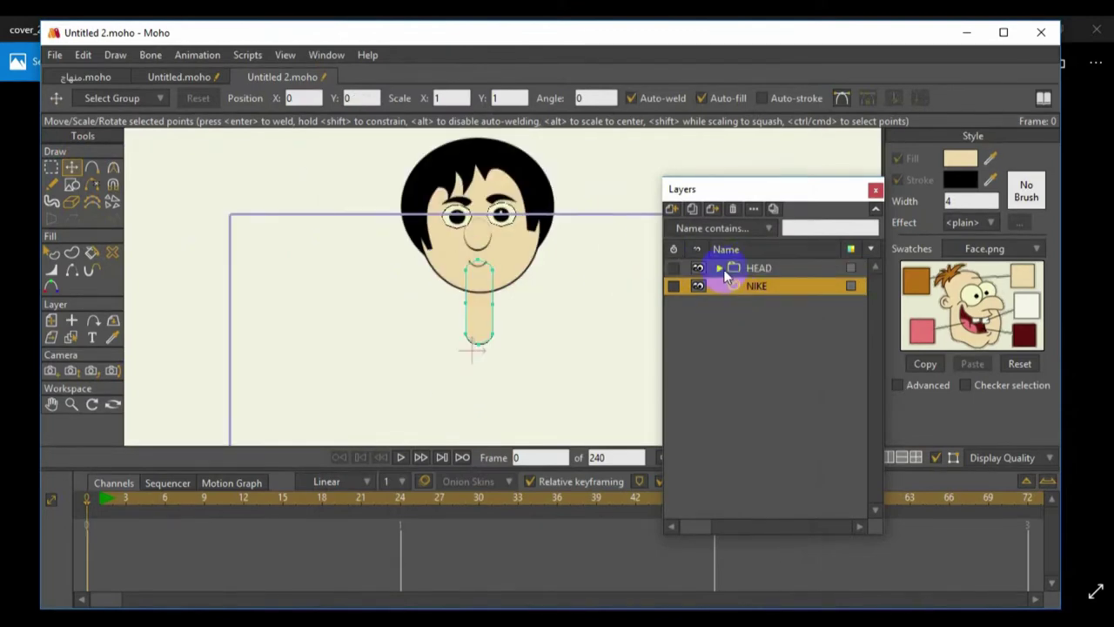
# Create a new vector layer named BODY between the HEAD and NIKE layers
pyautogui.click(674, 207)
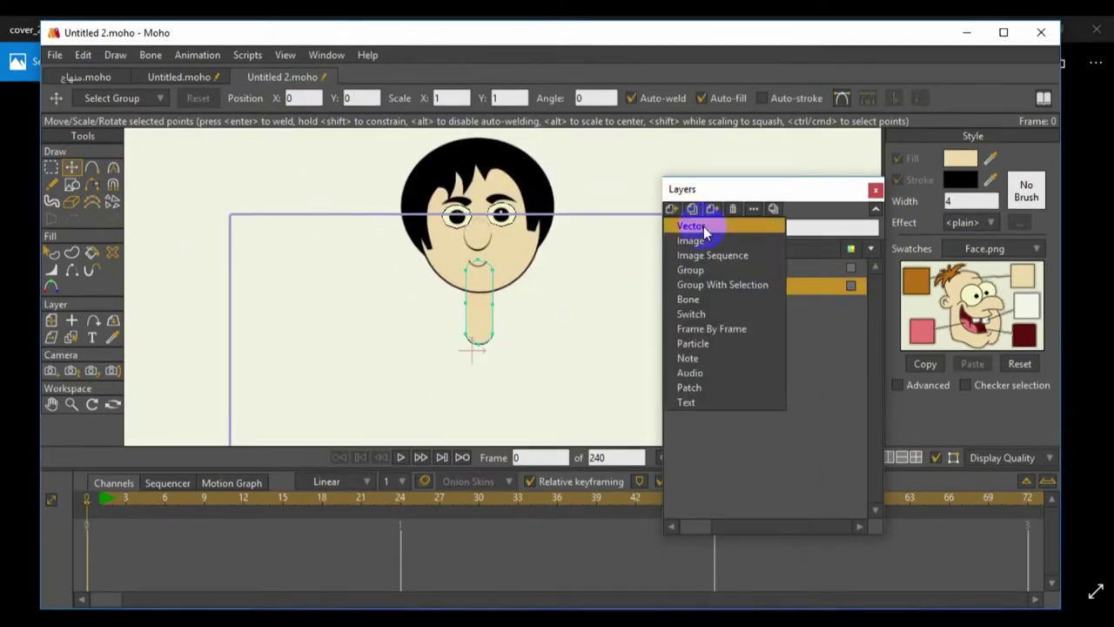
pyautogui.click(704, 225)
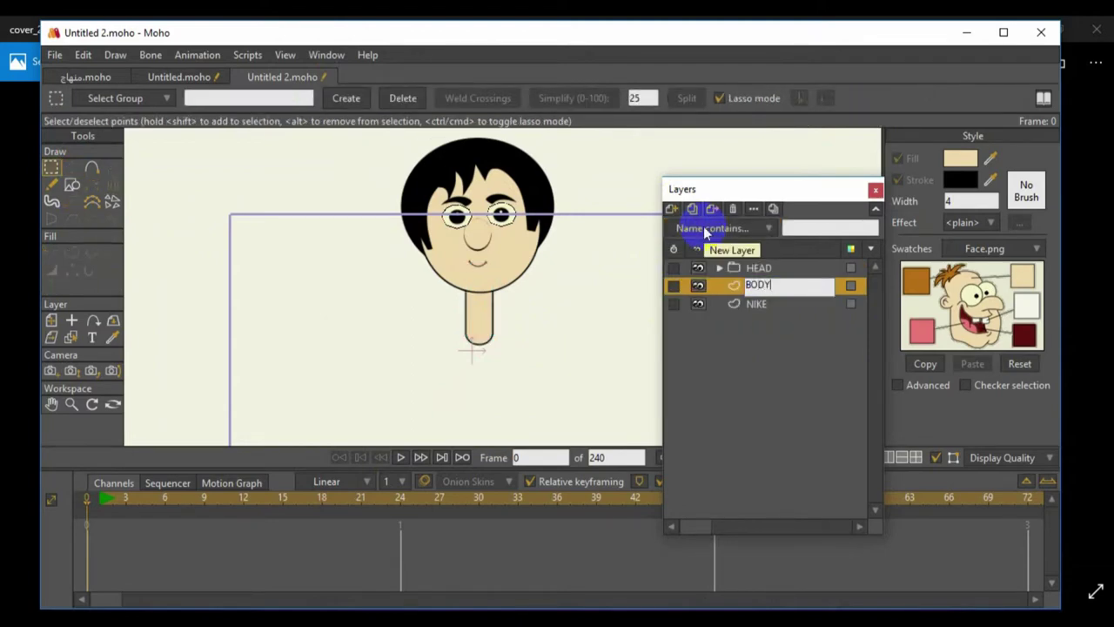
pyautogui.press('Return')
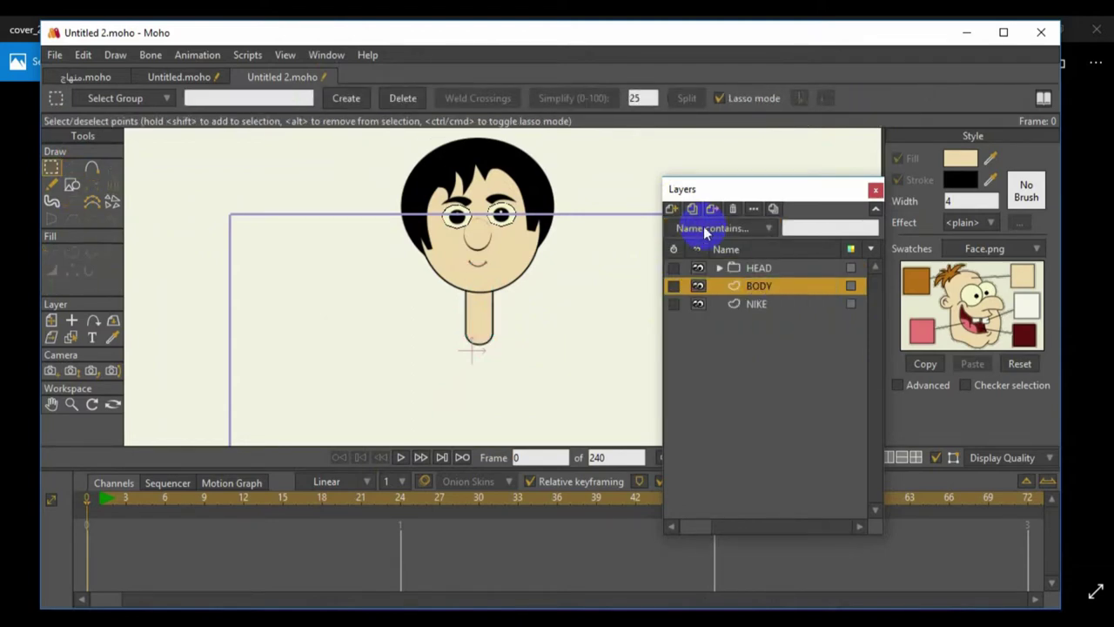
# Draw a large rectangle on the BODY layer as the torso, starting at the base of the neck
pyautogui.click(51, 403)
pyautogui.moveTo(491, 383); pyautogui.dragTo(474, 283)
pyautogui.scroll(-3, 475, 282)
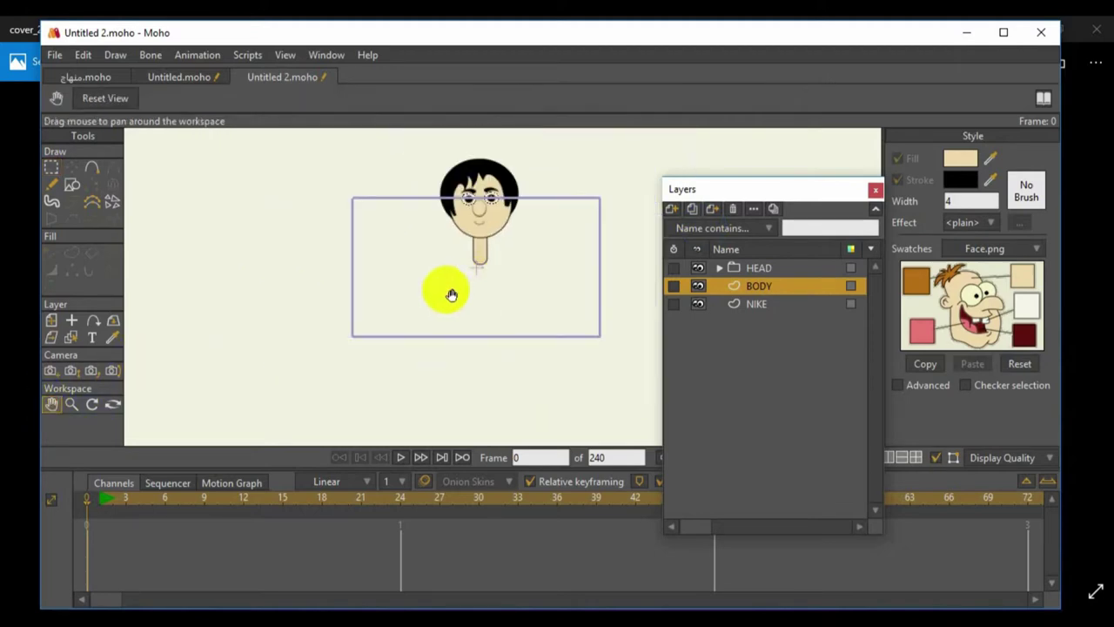
pyautogui.click(73, 186)
pyautogui.click(210, 96)
pyautogui.moveTo(423, 257); pyautogui.dragTo(526, 373)
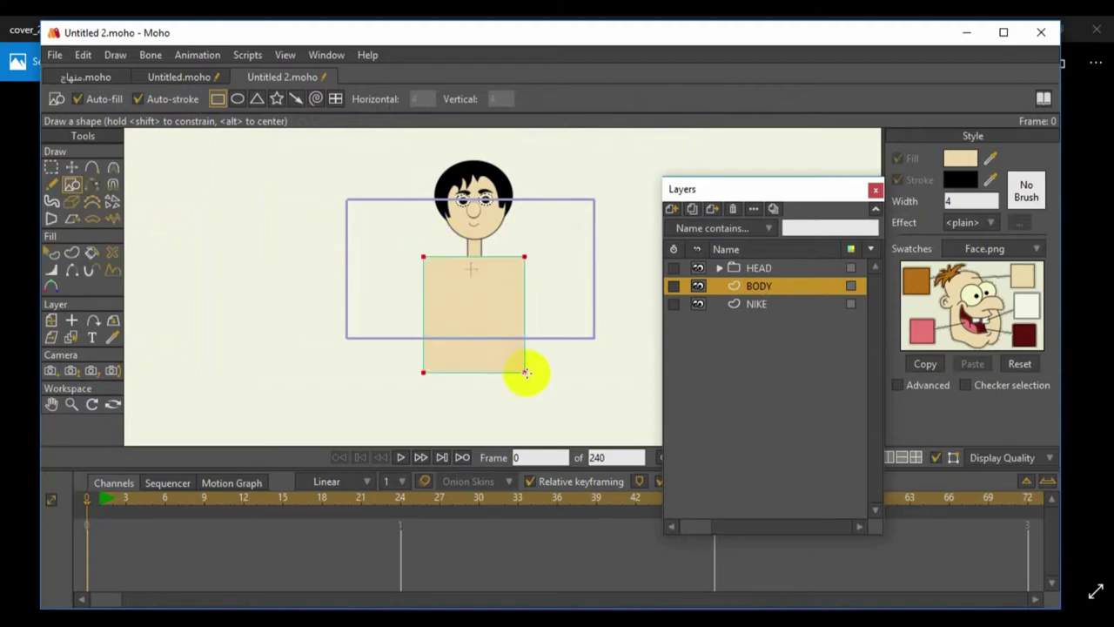
# Add points and lines to the torso forming a V neckline, a central front seam and notched collar lapels on both sides
pyautogui.scroll(1, 545, 357)
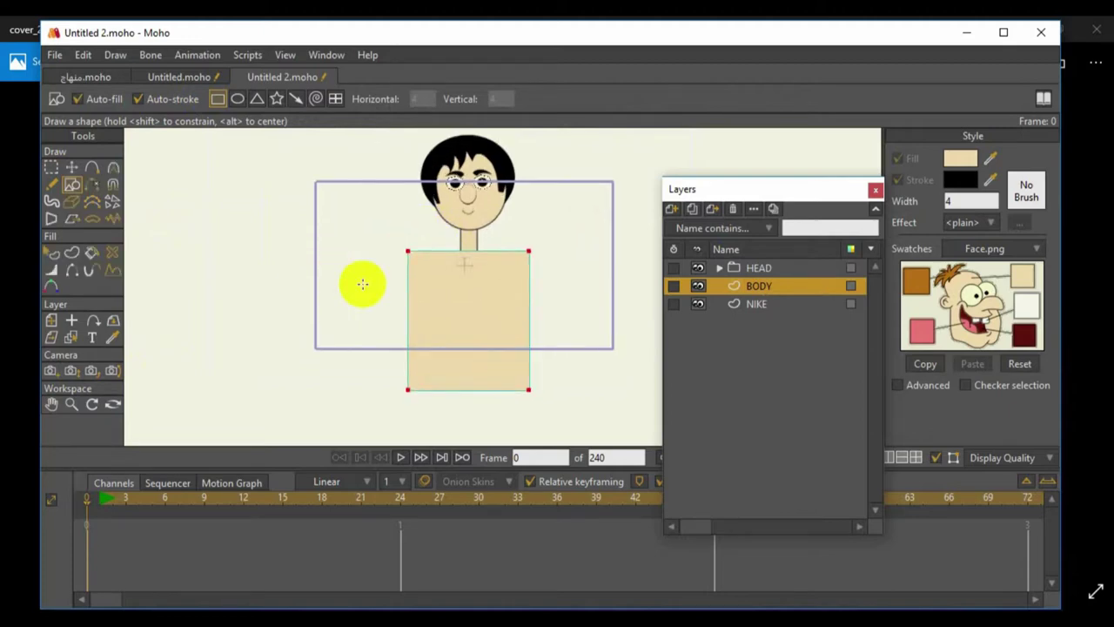
pyautogui.click(92, 167)
pyautogui.scroll(2, 174, 235)
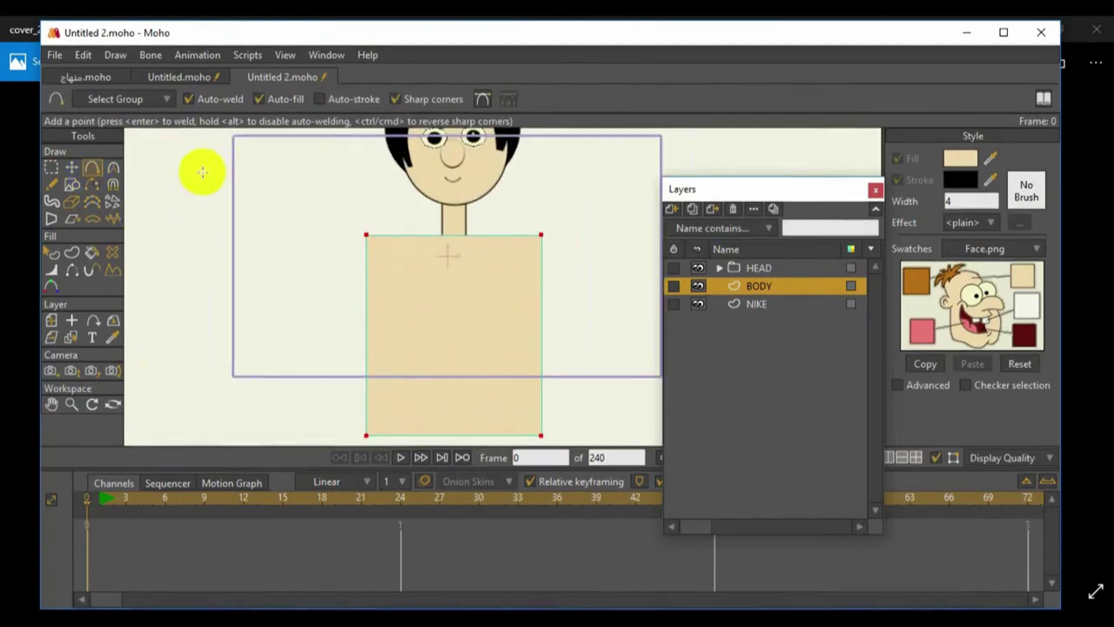
pyautogui.moveTo(465, 233)
pyautogui.mouseDown()
pyautogui.moveTo(459, 256)
pyautogui.moveTo(468, 236)
pyautogui.mouseUp()
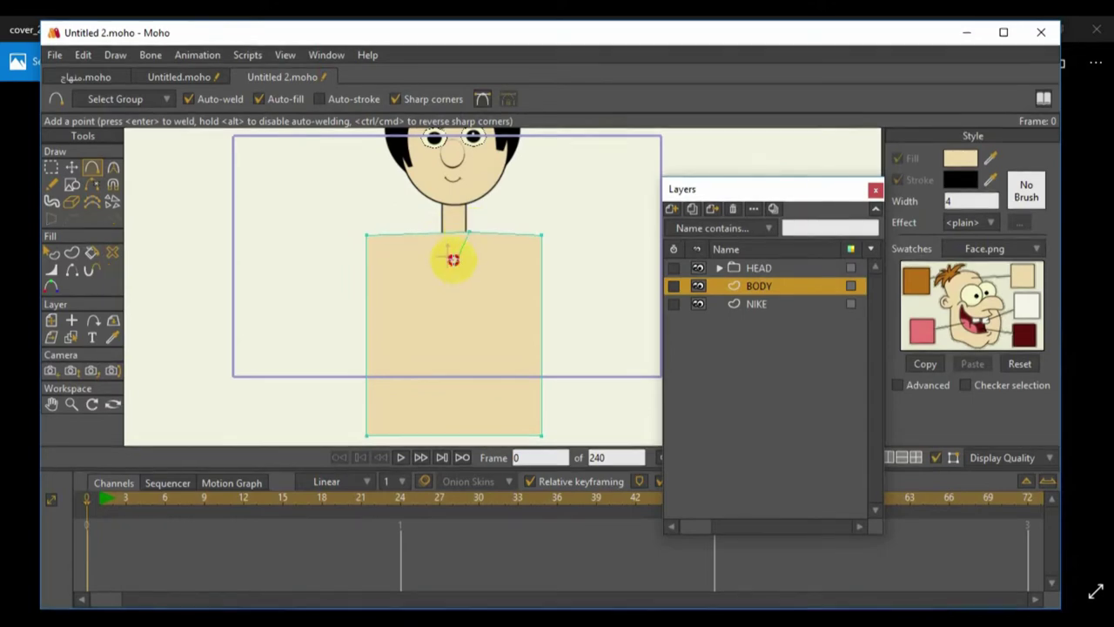
pyautogui.moveTo(445, 236); pyautogui.dragTo(452, 434)
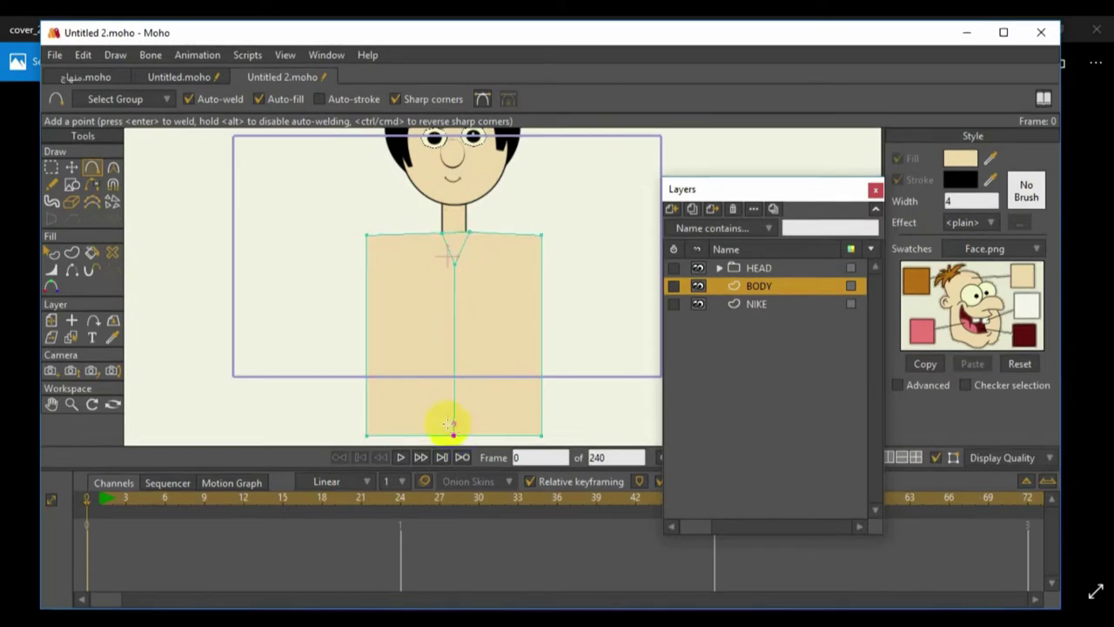
pyautogui.moveTo(486, 243); pyautogui.dragTo(472, 262)
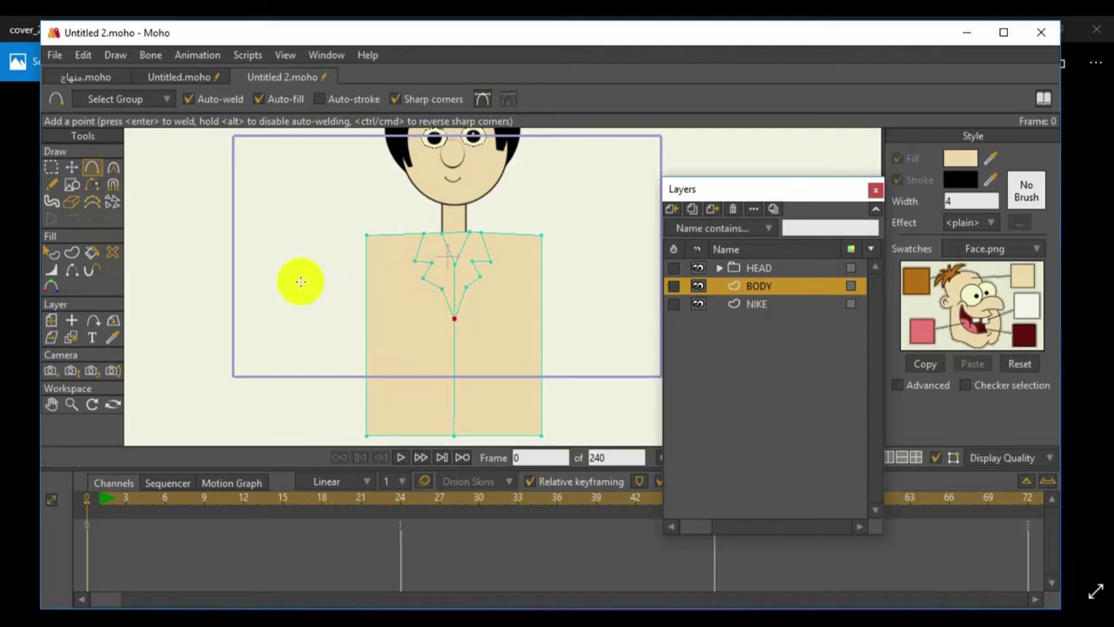
# Curve the lower edges of both collar lapels by adjusting the curvature of their points
pyautogui.scroll(2, 298, 278)
pyautogui.click(68, 168)
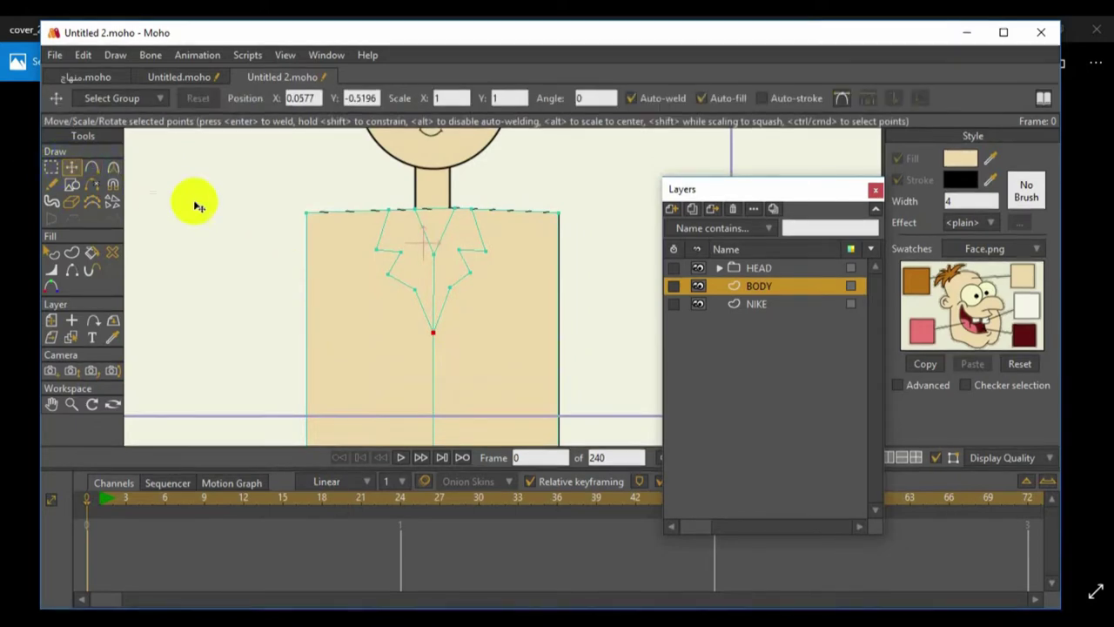
pyautogui.click(113, 167)
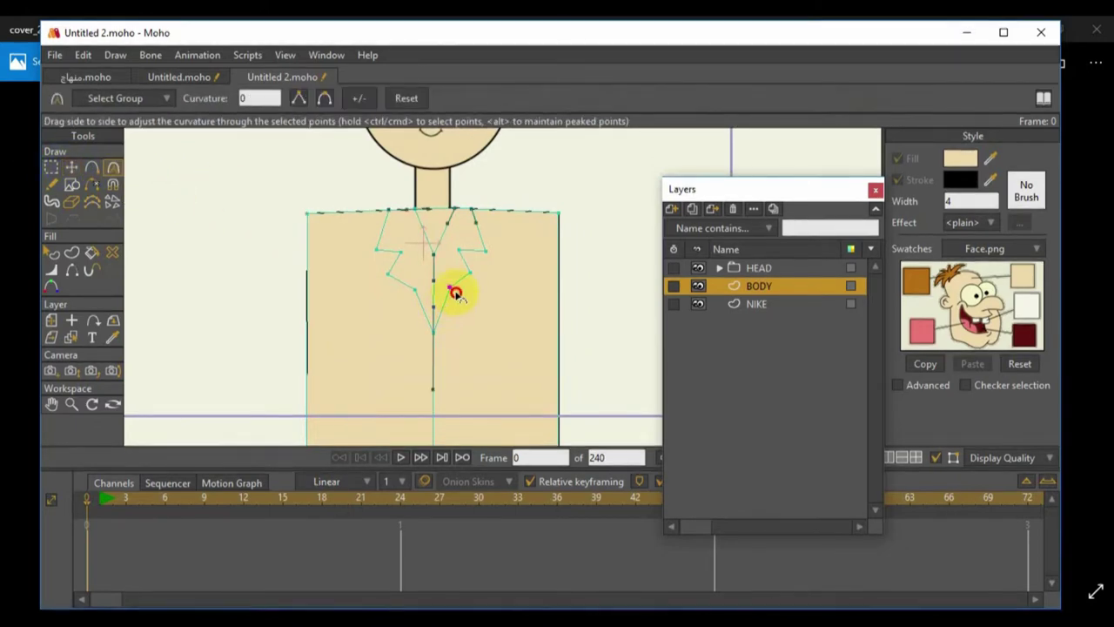
pyautogui.moveTo(429, 290)
pyautogui.mouseDown()
pyautogui.moveTo(667, 235)
pyautogui.moveTo(450, 283)
pyautogui.mouseUp()
# Round both shoulders of the torso by increasing the curvature of its two upper corner points
pyautogui.scroll(-3, 383, 282)
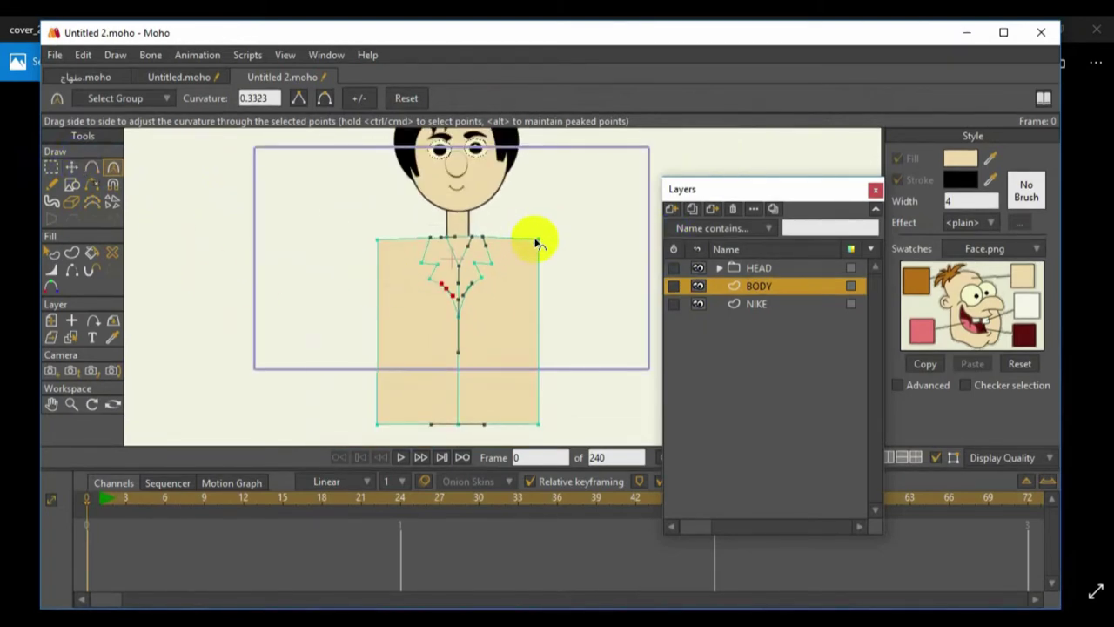
pyautogui.moveTo(534, 236); pyautogui.dragTo(623, 259)
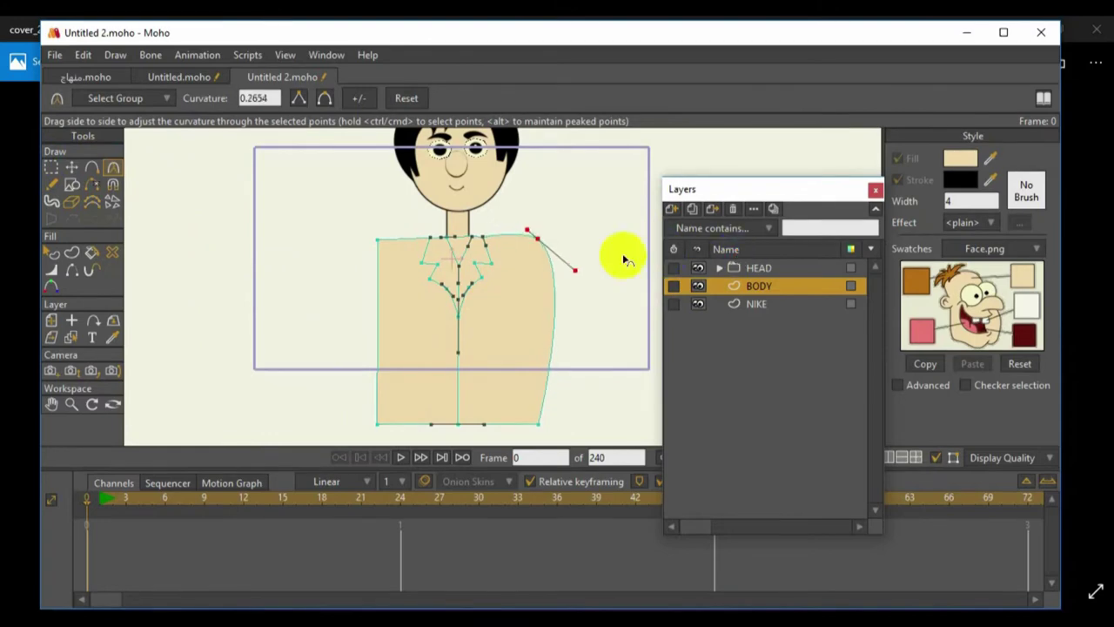
pyautogui.moveTo(368, 241); pyautogui.dragTo(569, 232)
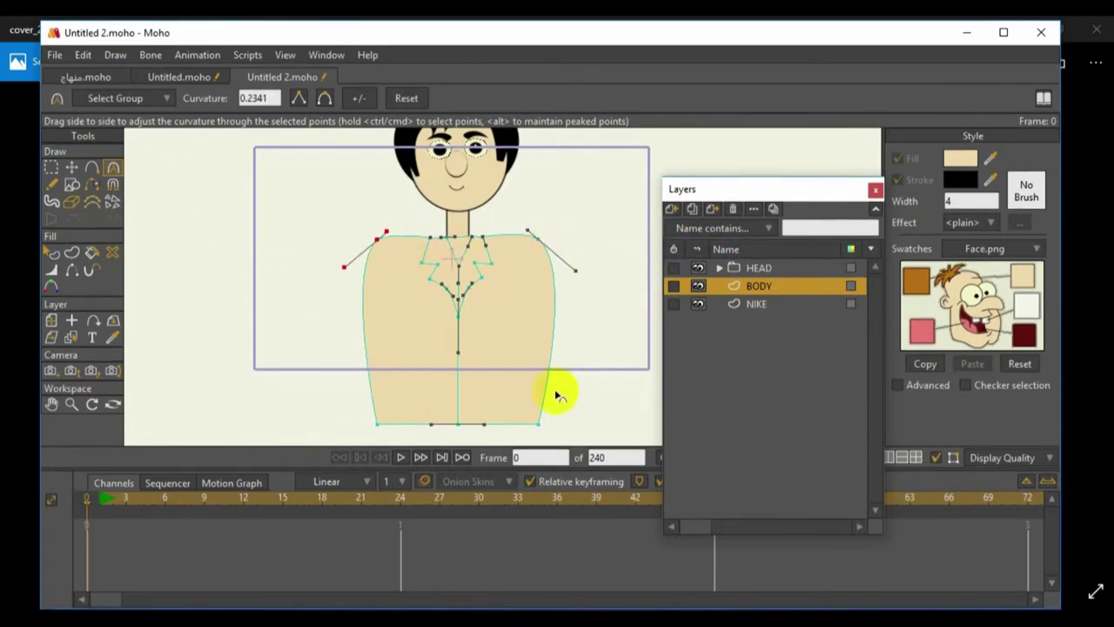
# Round the torso's two lower corners, and pull all four corner points slightly inward to taper the body
pyautogui.moveTo(525, 429); pyautogui.dragTo(385, 423)
pyautogui.click(74, 169)
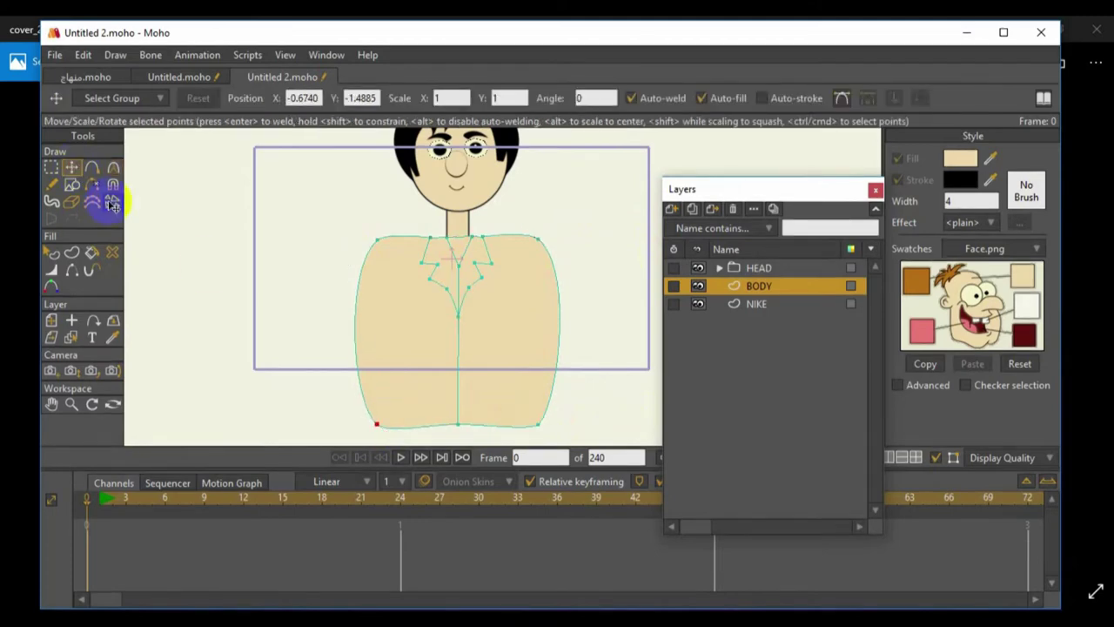
pyautogui.moveTo(383, 428); pyautogui.dragTo(396, 426)
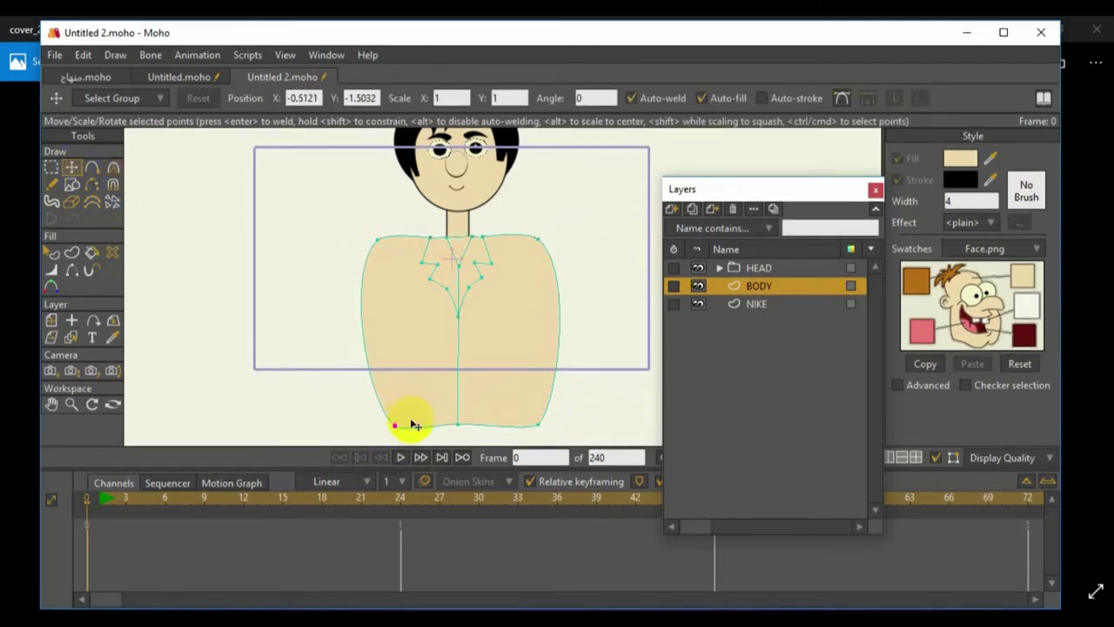
pyautogui.moveTo(537, 429); pyautogui.dragTo(526, 414)
pyautogui.moveTo(390, 430); pyautogui.dragTo(394, 416)
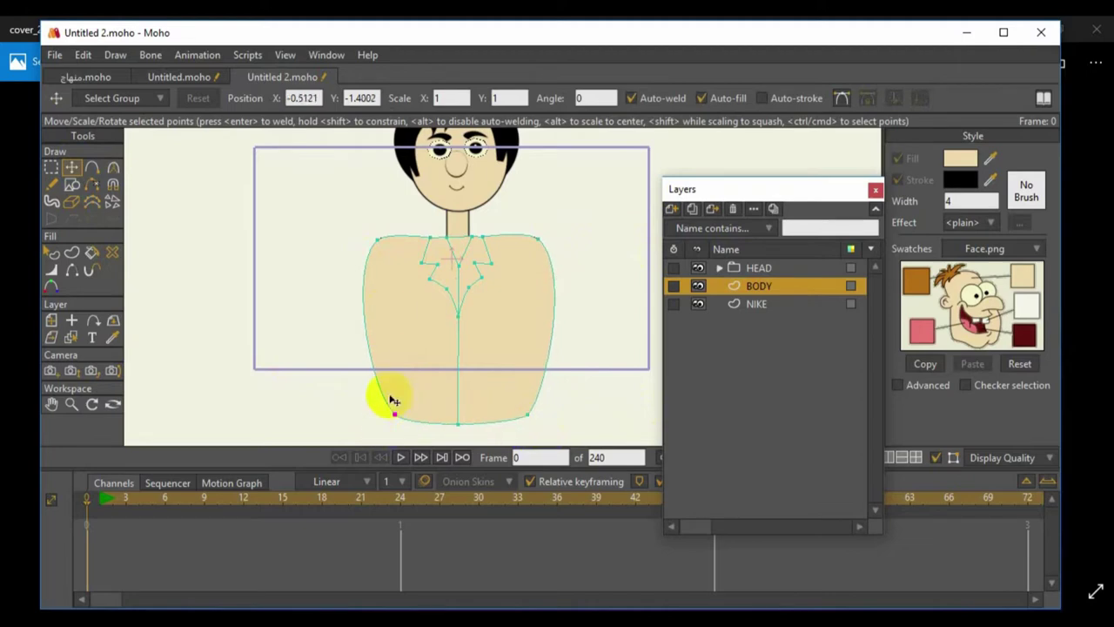
pyautogui.moveTo(375, 252); pyautogui.dragTo(380, 251)
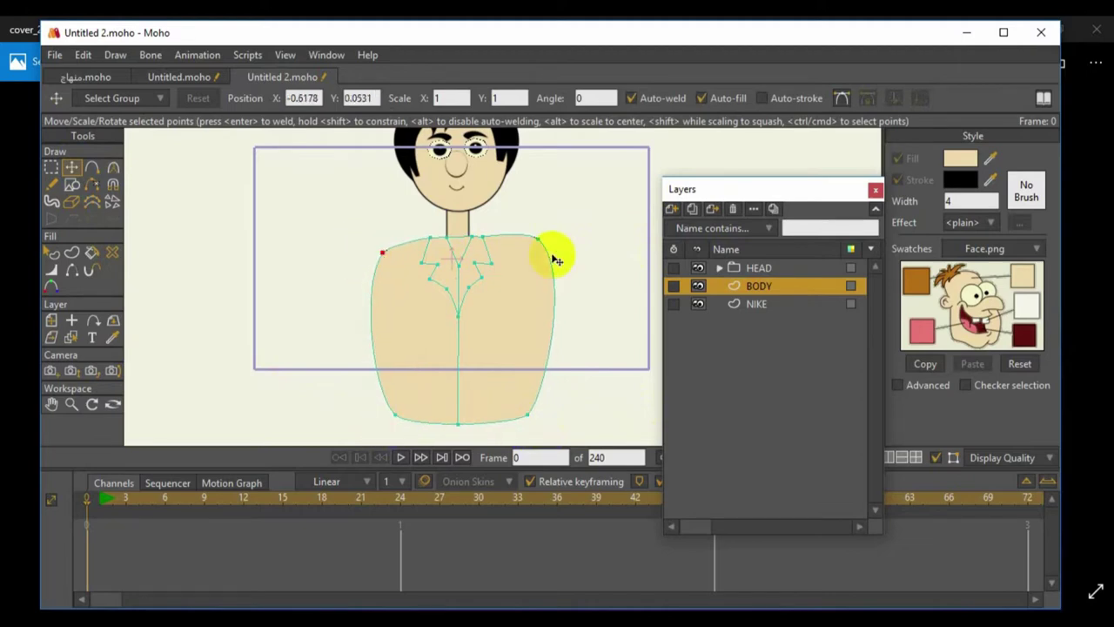
pyautogui.moveTo(537, 237); pyautogui.dragTo(534, 245)
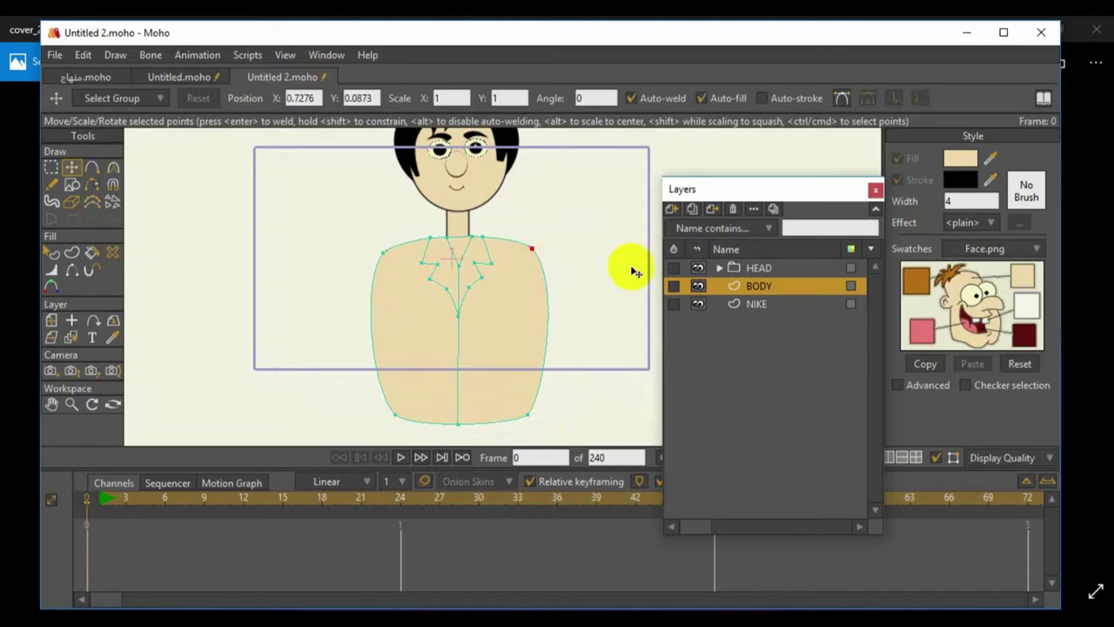
# Add an inner V line with a midpoint on each side, between the lapels and meeting the front seam, and curve its sides
pyautogui.press('a')
pyautogui.scroll(5, 527, 235)
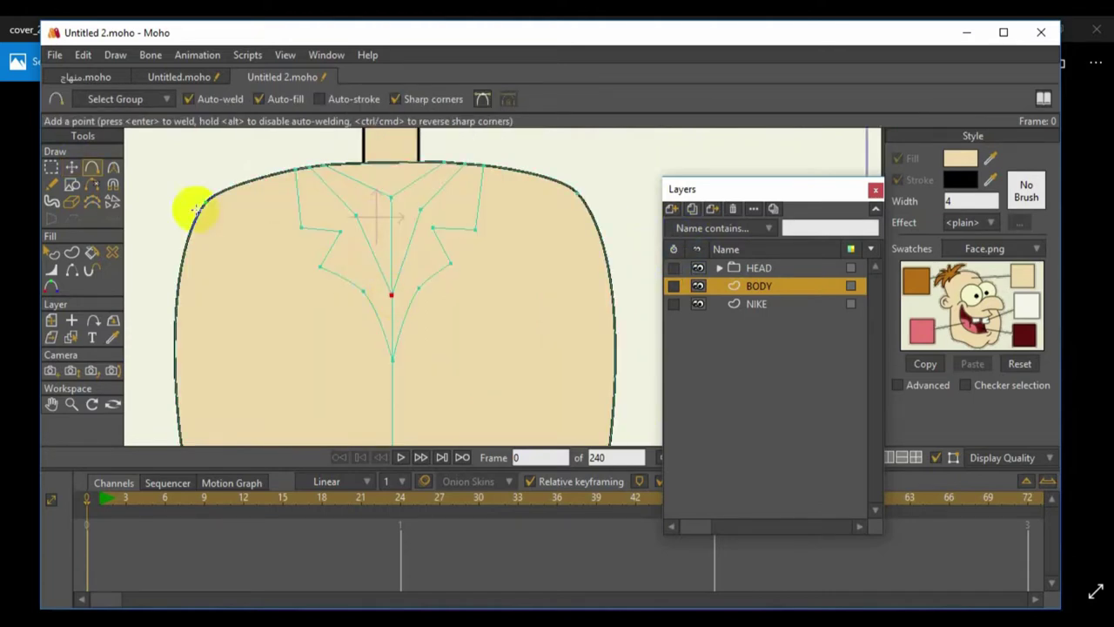
pyautogui.click(113, 167)
pyautogui.moveTo(535, 212); pyautogui.dragTo(428, 211)
pyautogui.keyDown('ctrl'); pyautogui.click(427, 211); pyautogui.keyUp('ctrl')
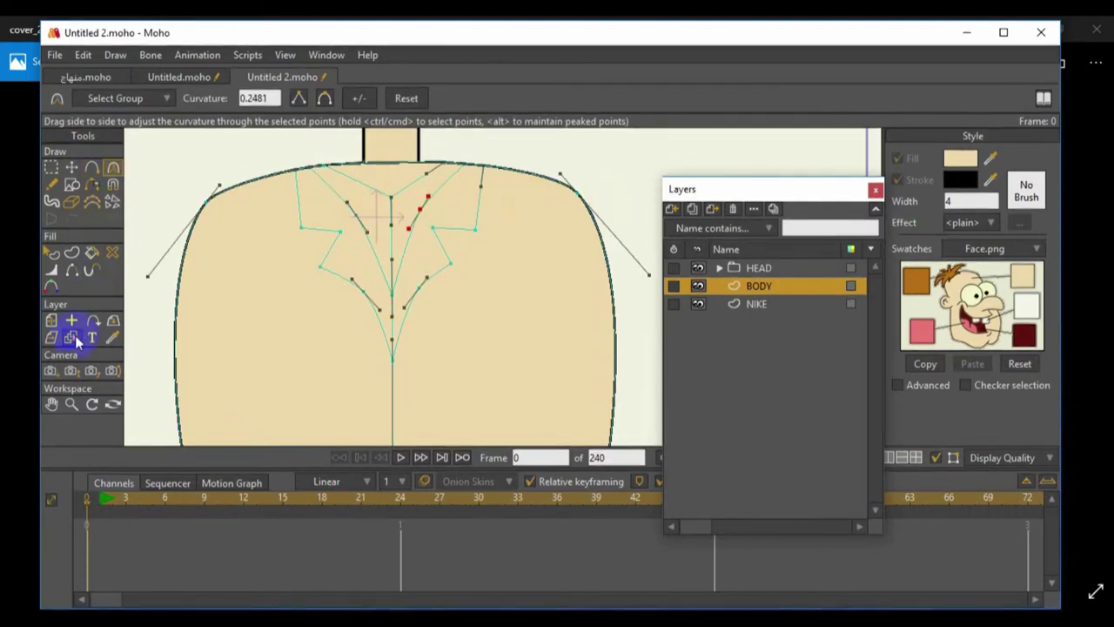
# Add lines forming two pointed shirt collar tips between the neckline's lowest point and the sides of the inner V
pyautogui.click(52, 403)
pyautogui.moveTo(178, 228)
pyautogui.mouseDown()
pyautogui.moveTo(187, 286)
pyautogui.moveTo(164, 279)
pyautogui.mouseUp()
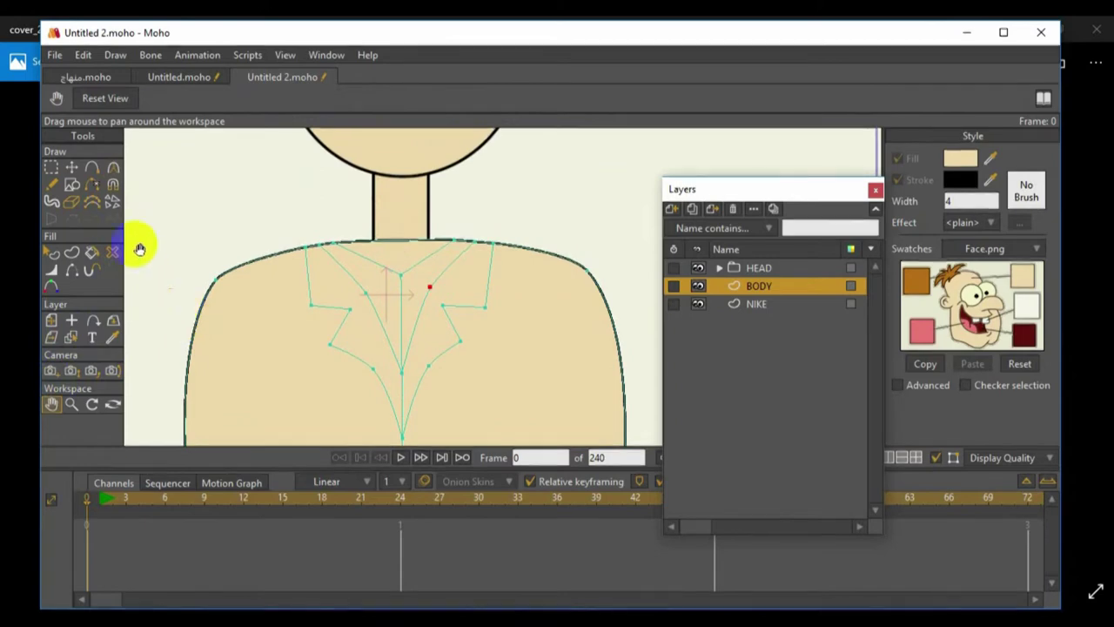
pyautogui.click(94, 167)
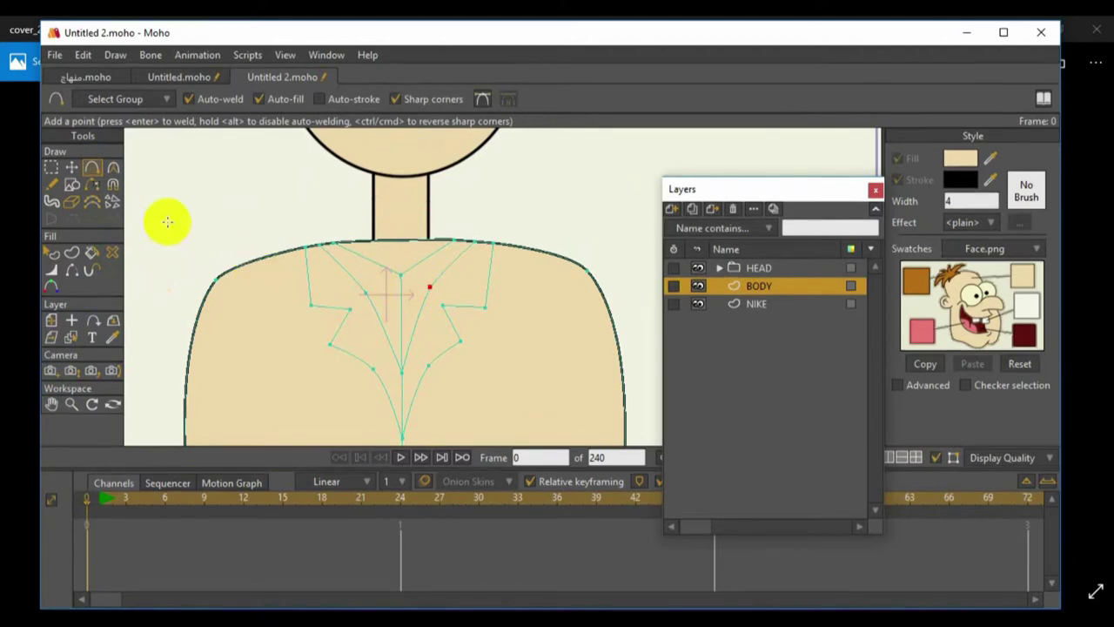
pyautogui.scroll(1, 166, 224)
pyautogui.moveTo(355, 272); pyautogui.dragTo(375, 299)
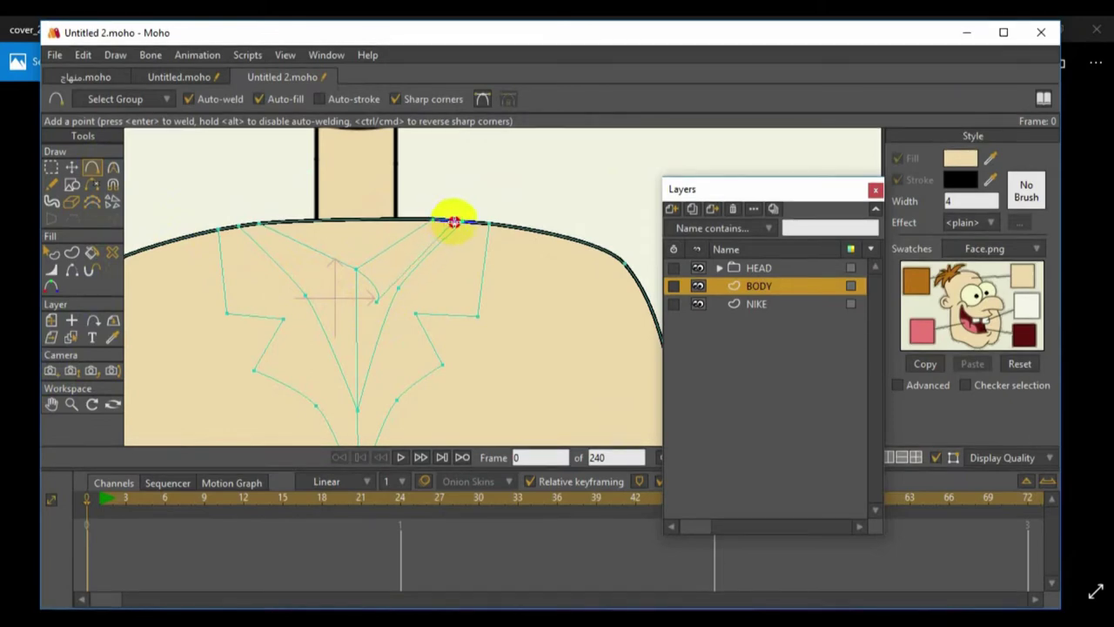
pyautogui.moveTo(460, 220); pyautogui.dragTo(415, 246)
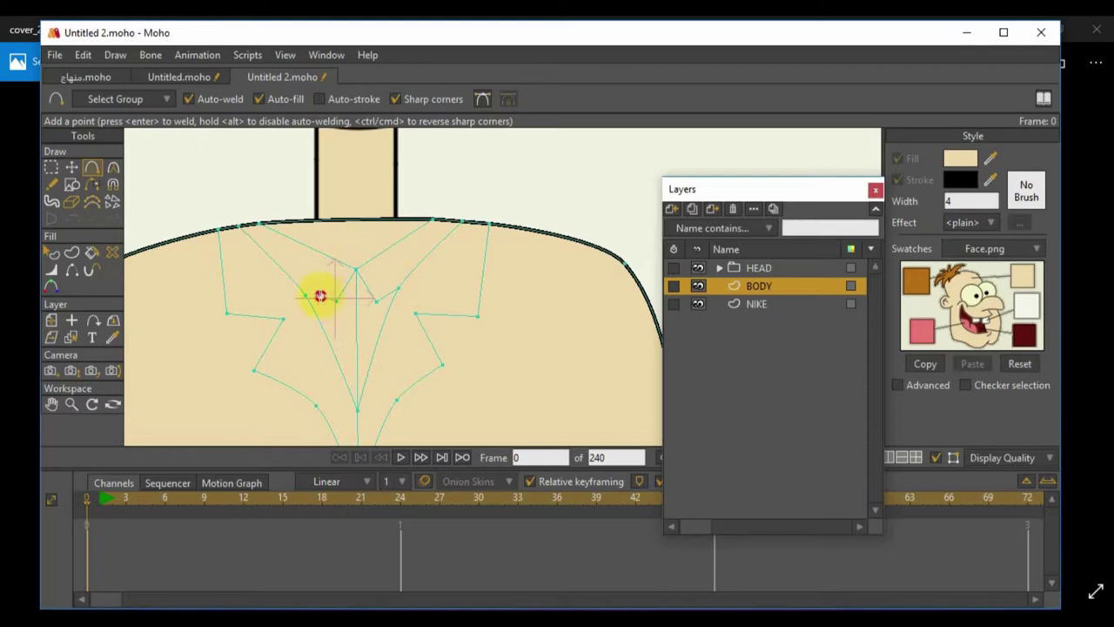
# Move the left collar's outer top point and the right lapel's top point inward along the shoulder line
pyautogui.click(72, 167)
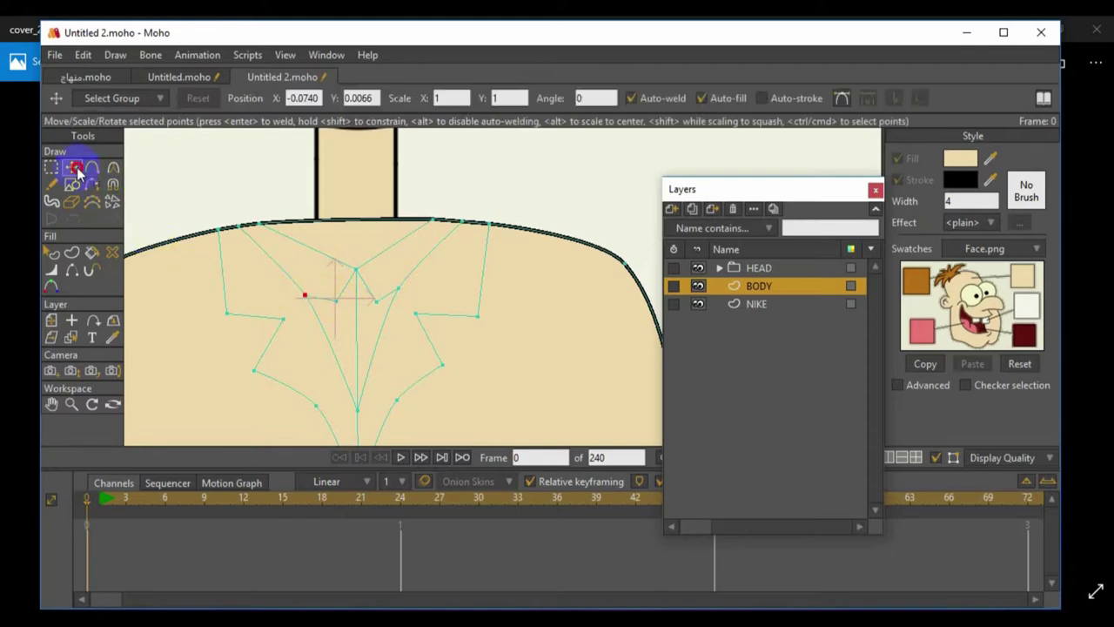
pyautogui.click(246, 227)
pyautogui.moveTo(249, 229); pyautogui.dragTo(248, 223)
pyautogui.click(489, 224)
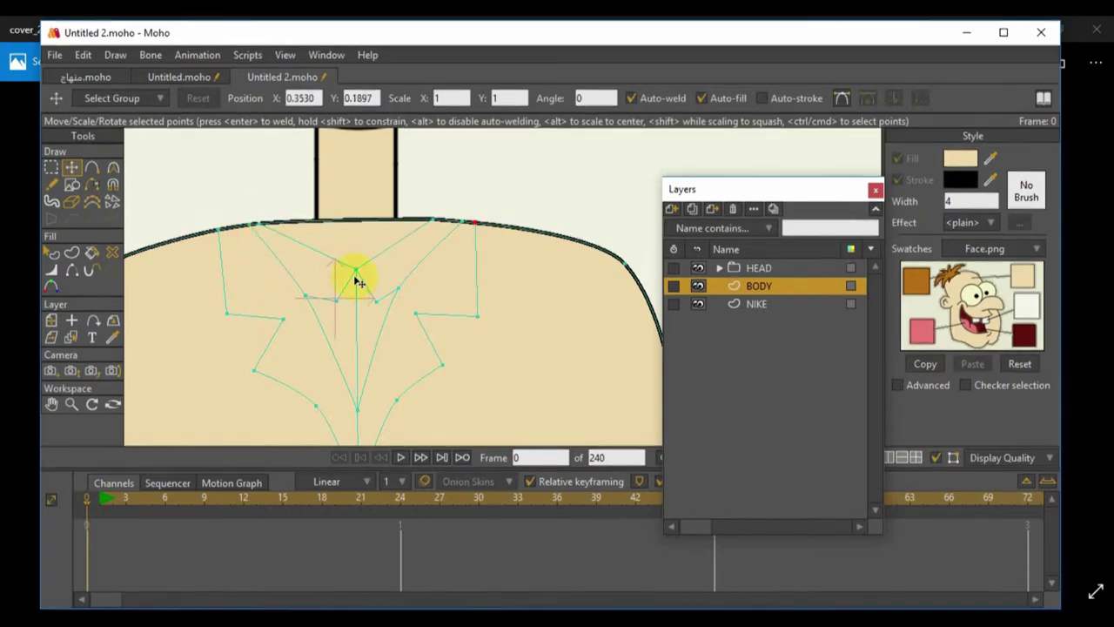
# Choose the off-white swatch as fill and create a filled, outlined shape from the right half of the shirt collar
pyautogui.scroll(-2, 356, 281)
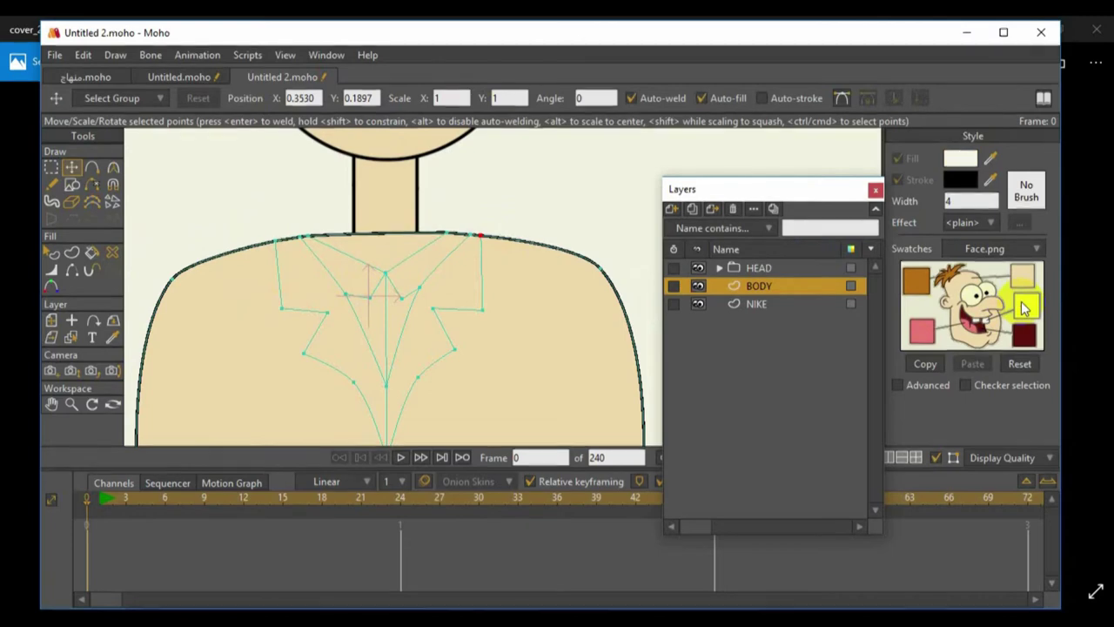
pyautogui.click(74, 256)
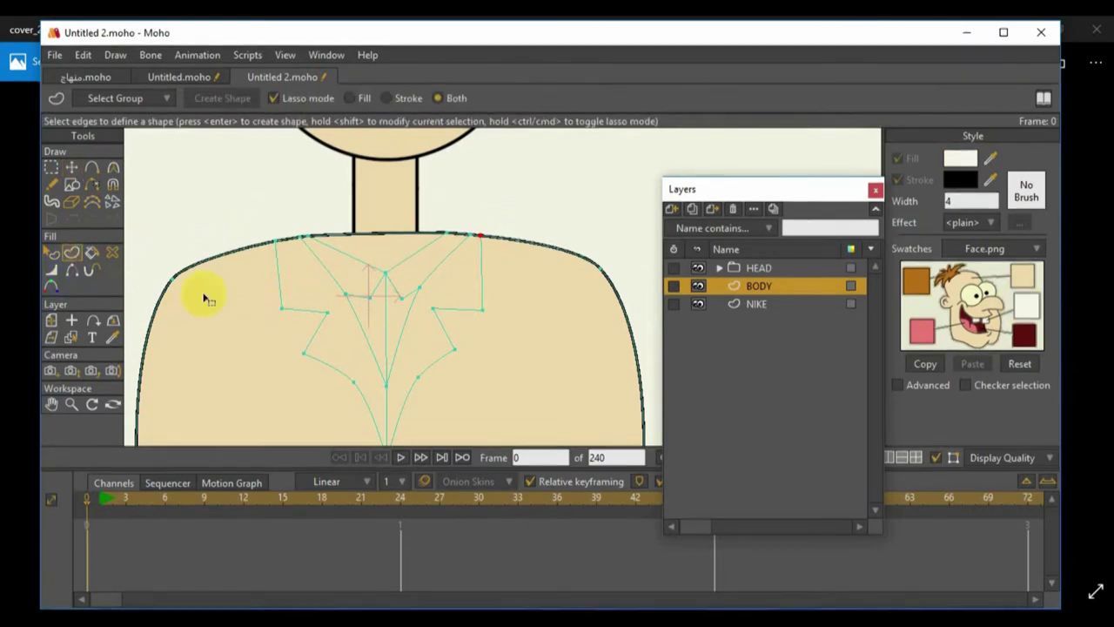
pyautogui.click(401, 265)
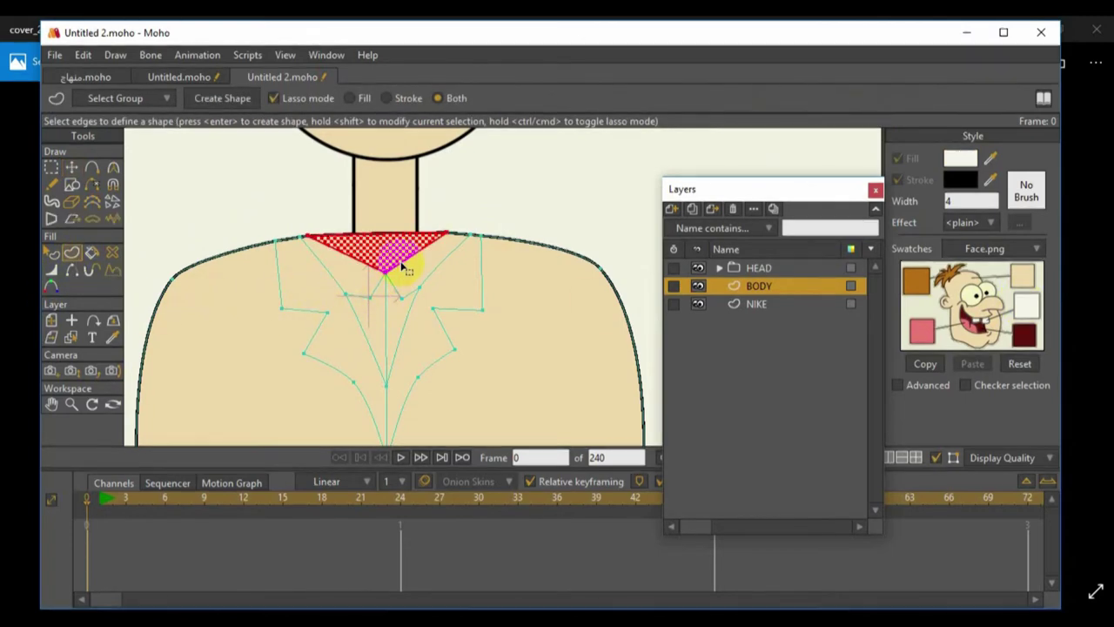
pyautogui.click(390, 277)
pyautogui.click(77, 253)
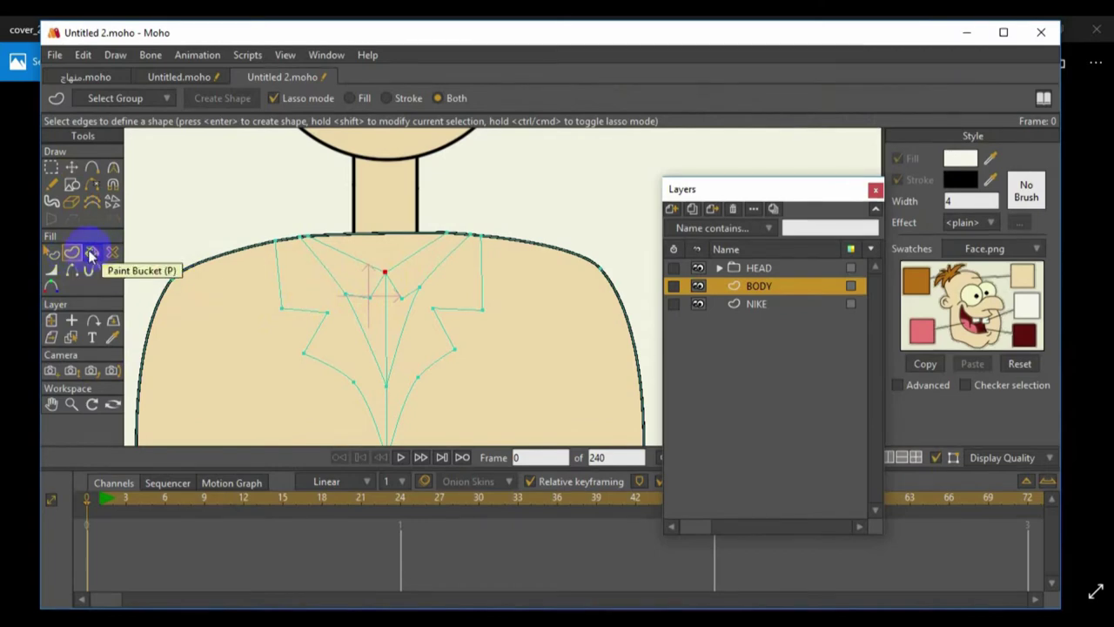
pyautogui.click(397, 298)
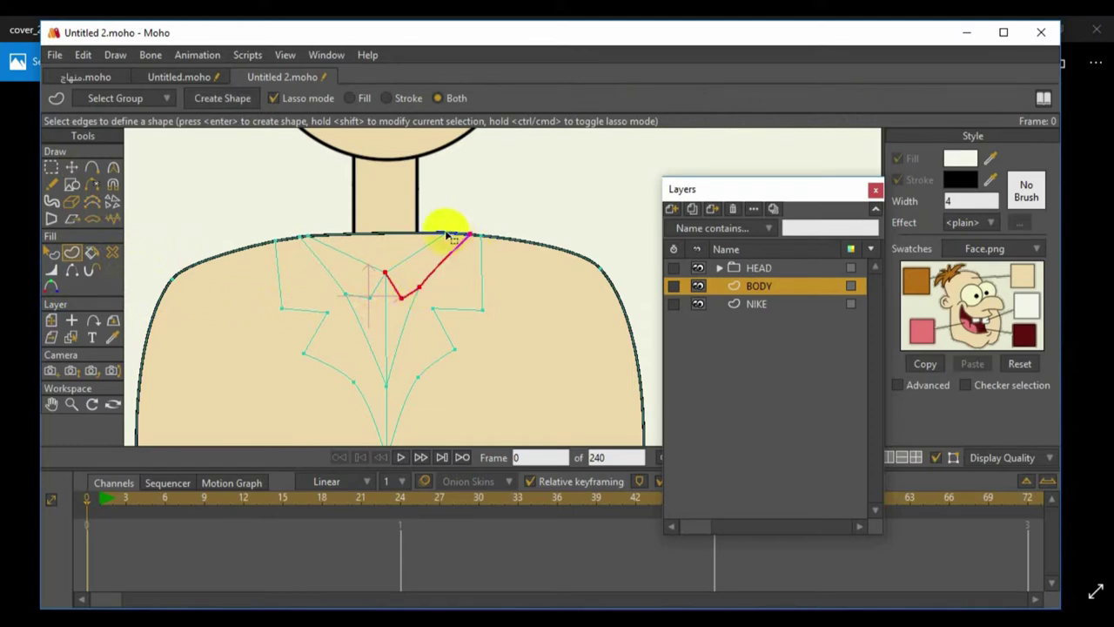
pyautogui.click(409, 253)
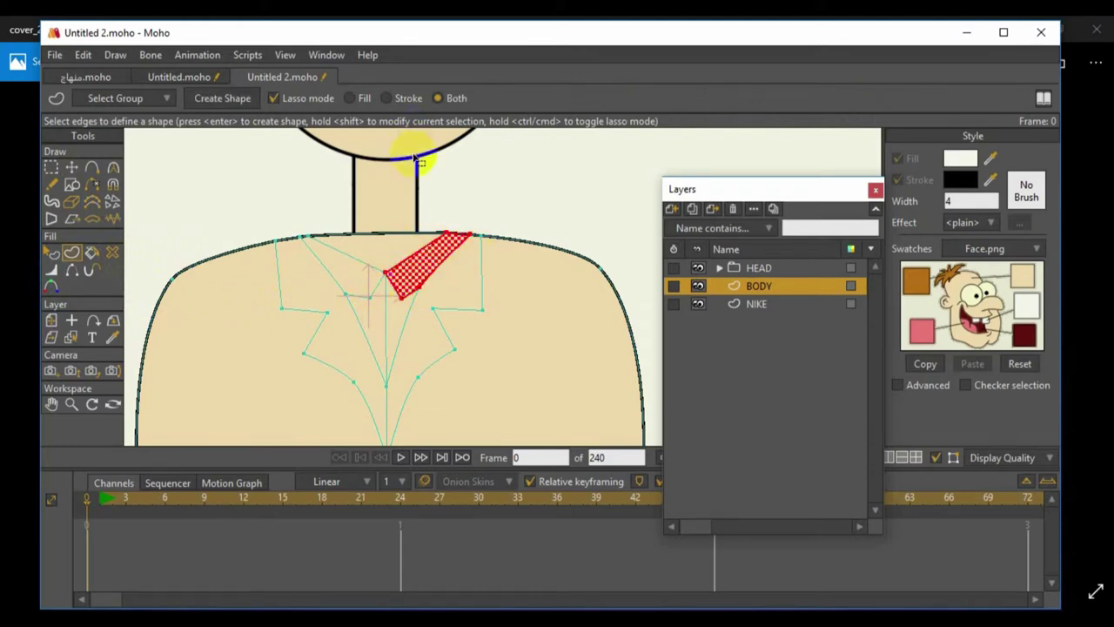
pyautogui.click(214, 101)
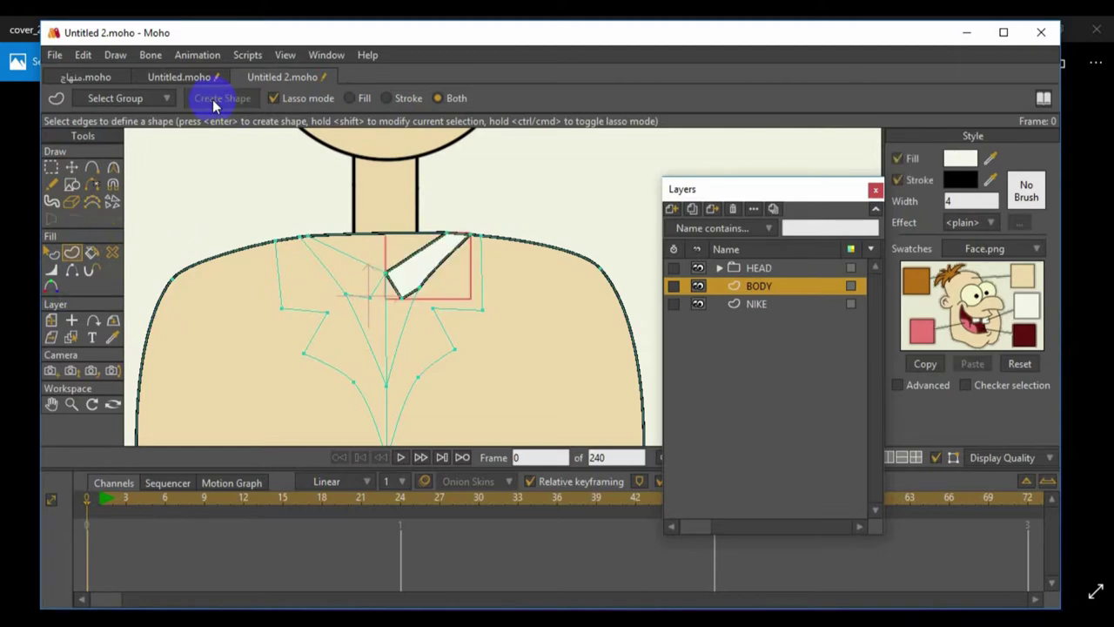
# Create the matching off-white shape from the edges of the left half of the shirt collar
pyautogui.click(311, 237)
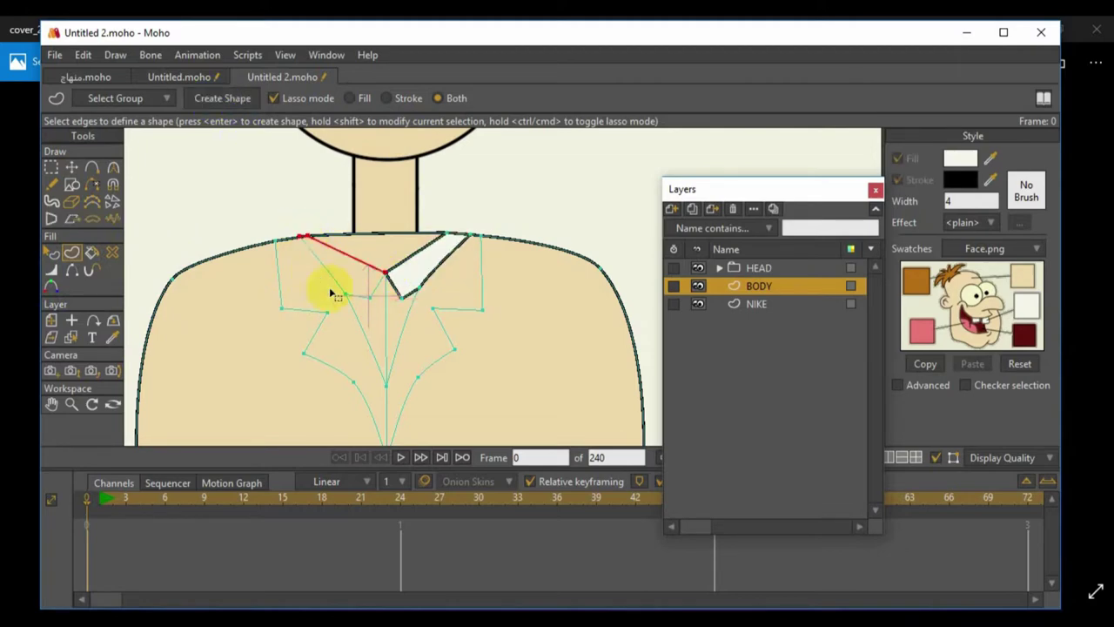
pyautogui.click(367, 301)
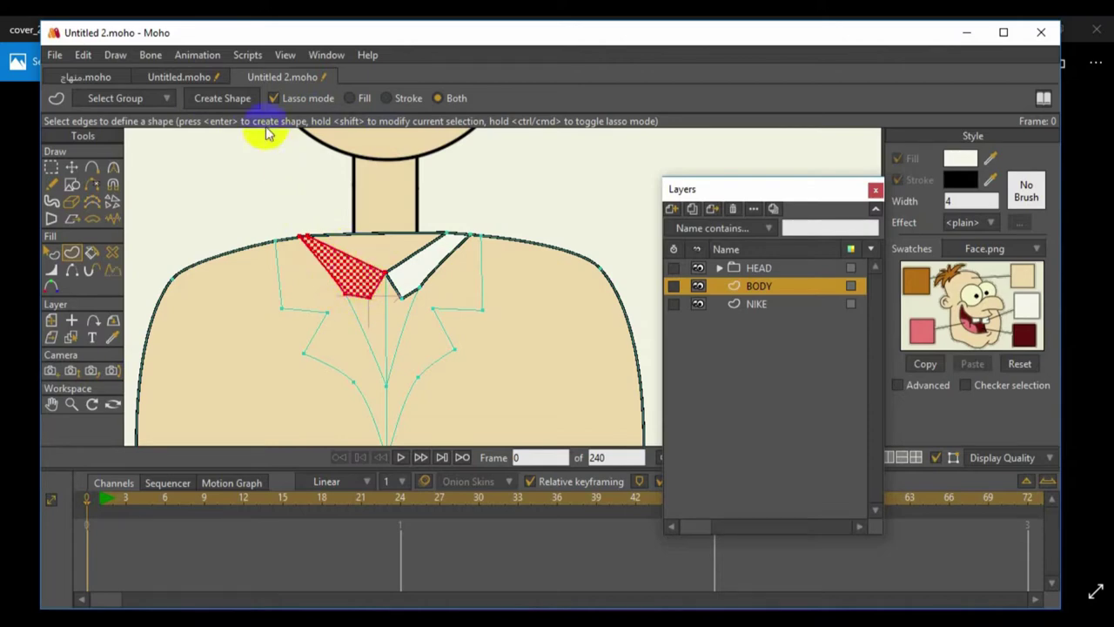
pyautogui.click(222, 98)
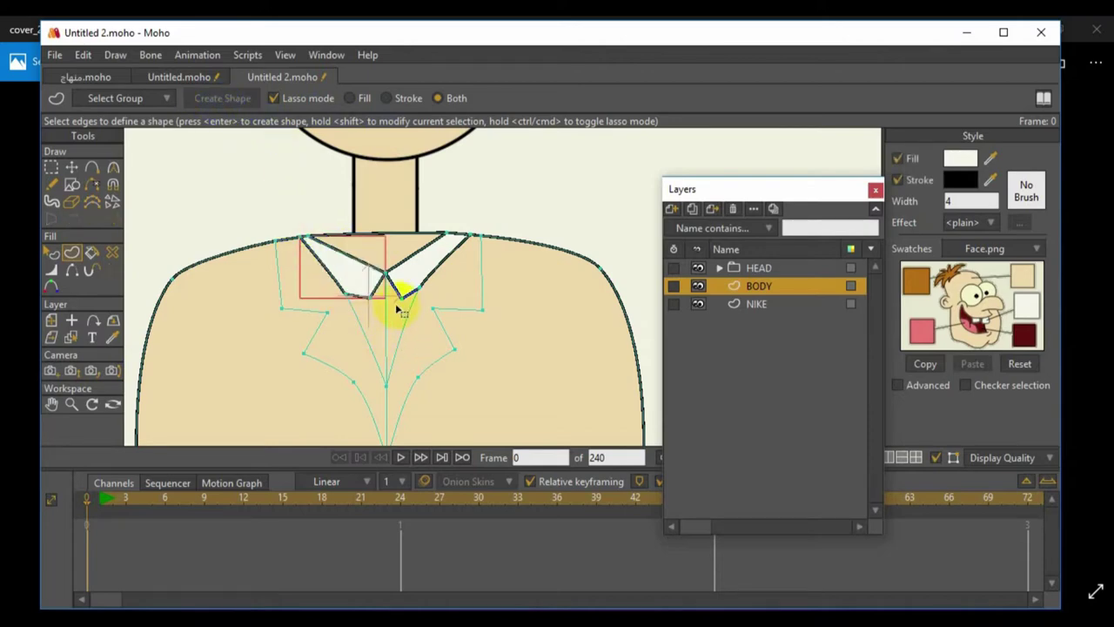
# Create two off-white shirt front shapes below the collar, one on each side of the centre seam
pyautogui.click(386, 385)
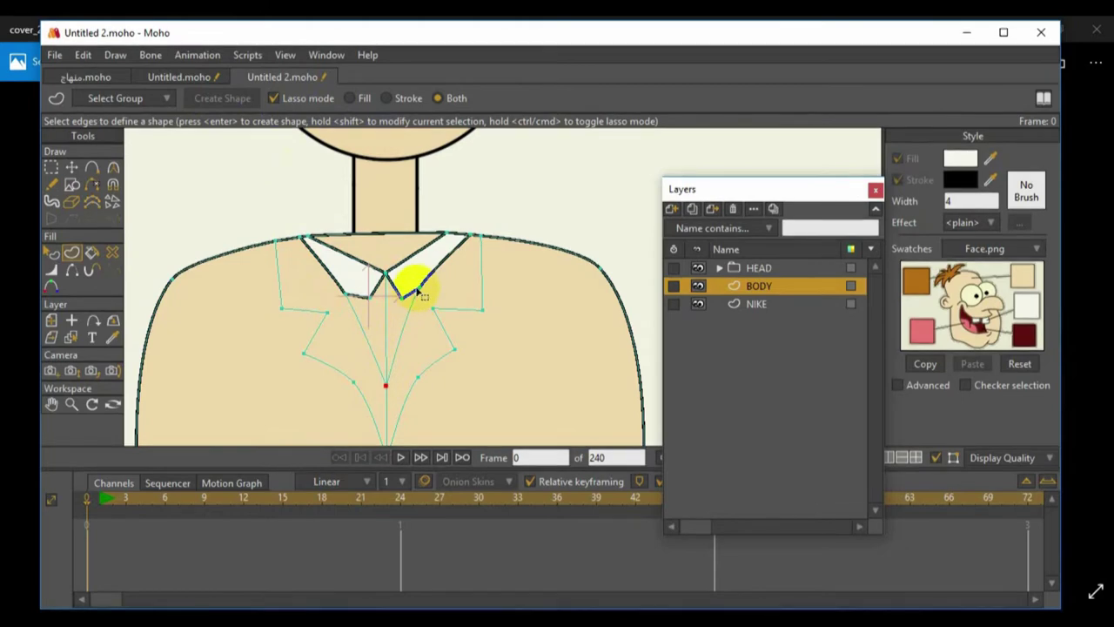
pyautogui.click(421, 286)
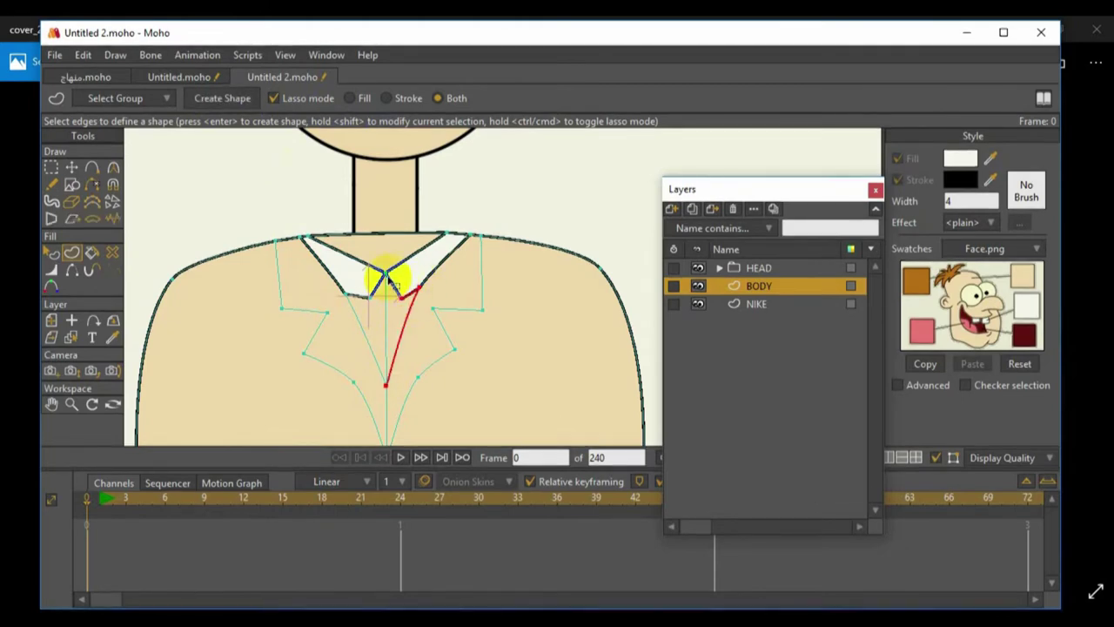
pyautogui.click(389, 278)
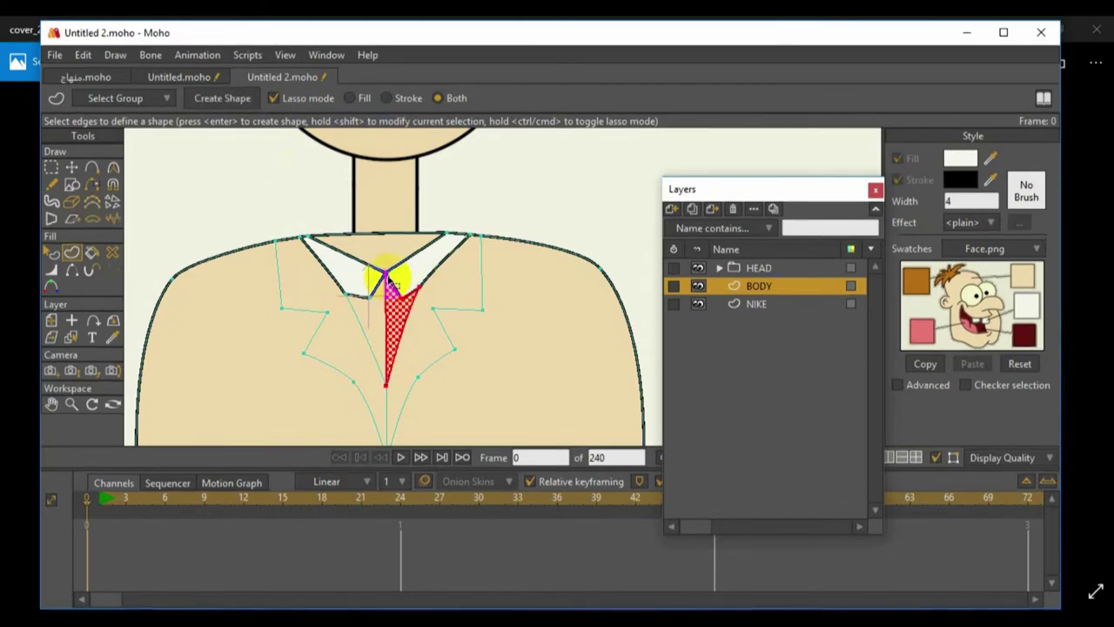
pyautogui.click(214, 108)
pyautogui.click(389, 383)
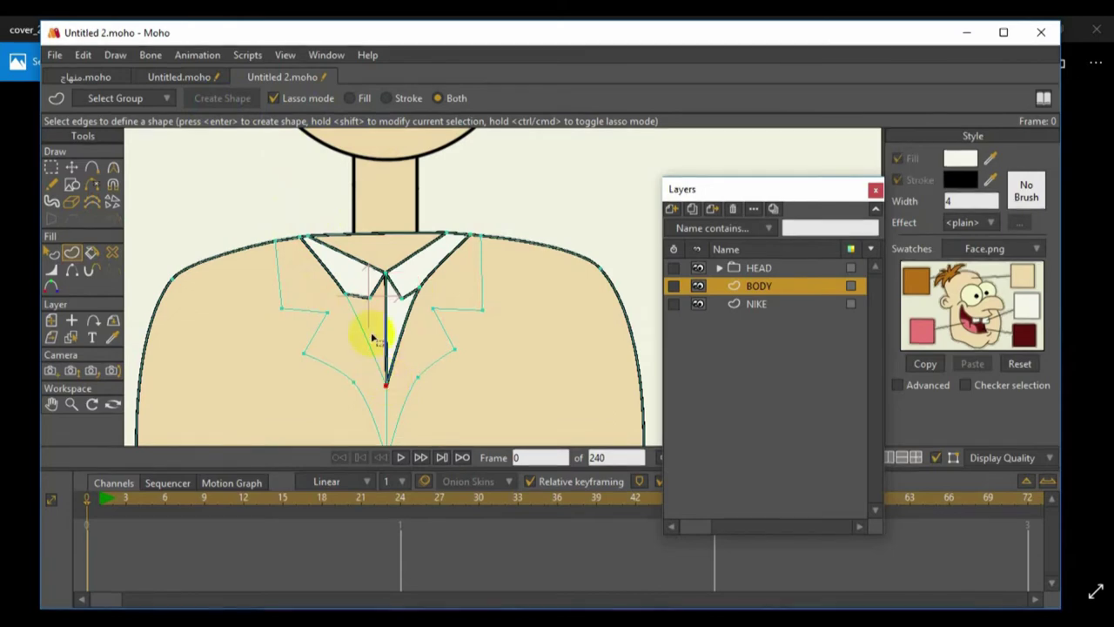
pyautogui.click(346, 293)
pyautogui.click(384, 280)
pyautogui.click(214, 103)
# Move the top points of the collar and lapels inward along the shoulder line so the collar sits close around the neck
pyautogui.scroll(-2, 267, 253)
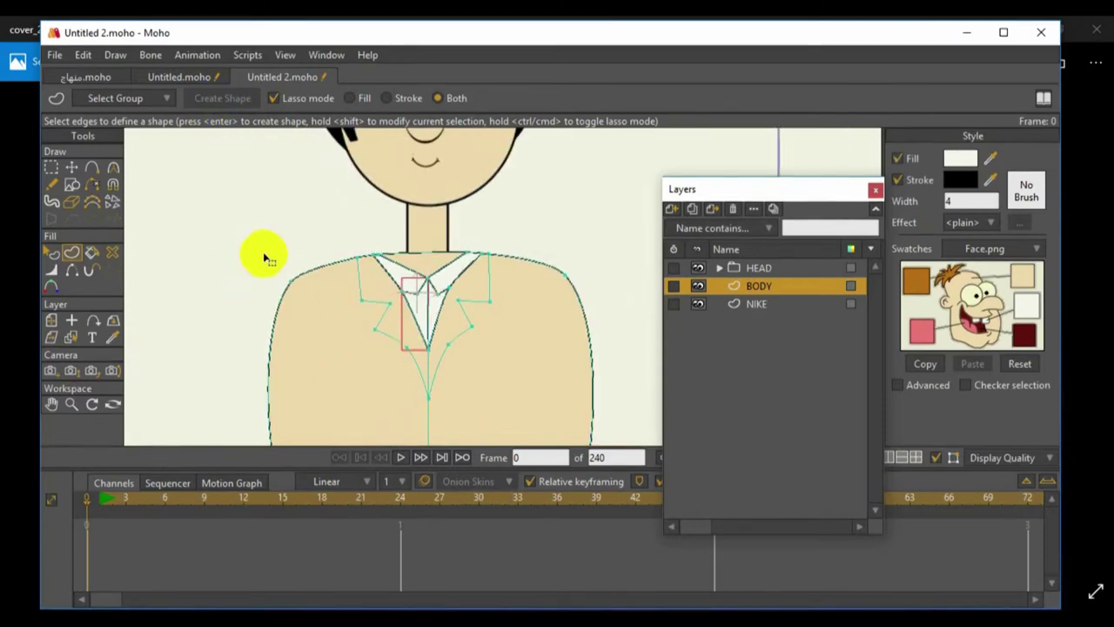
pyautogui.click(52, 404)
pyautogui.moveTo(206, 375); pyautogui.dragTo(224, 297)
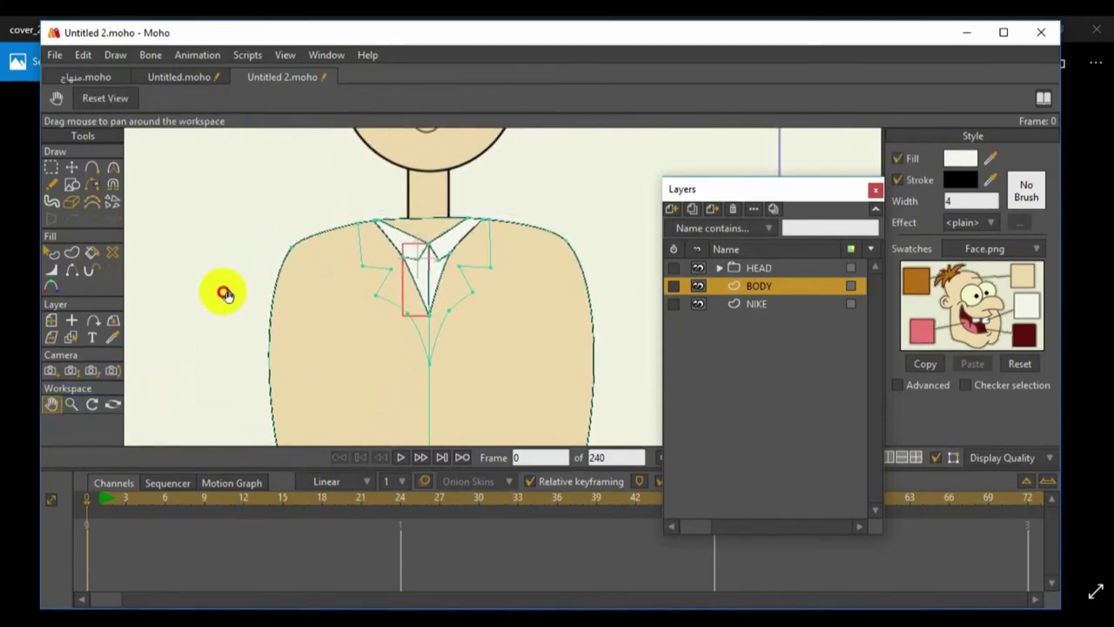
pyautogui.click(71, 167)
pyautogui.scroll(1, 221, 236)
pyautogui.moveTo(357, 210); pyautogui.dragTo(391, 207)
pyautogui.moveTo(467, 209); pyautogui.dragTo(445, 207)
pyautogui.moveTo(344, 213); pyautogui.dragTo(372, 212)
pyautogui.moveTo(466, 209)
pyautogui.mouseDown()
pyautogui.moveTo(456, 208)
pyautogui.moveTo(485, 204)
pyautogui.moveTo(468, 205)
pyautogui.mouseUp()
pyautogui.moveTo(319, 215); pyautogui.dragTo(360, 223)
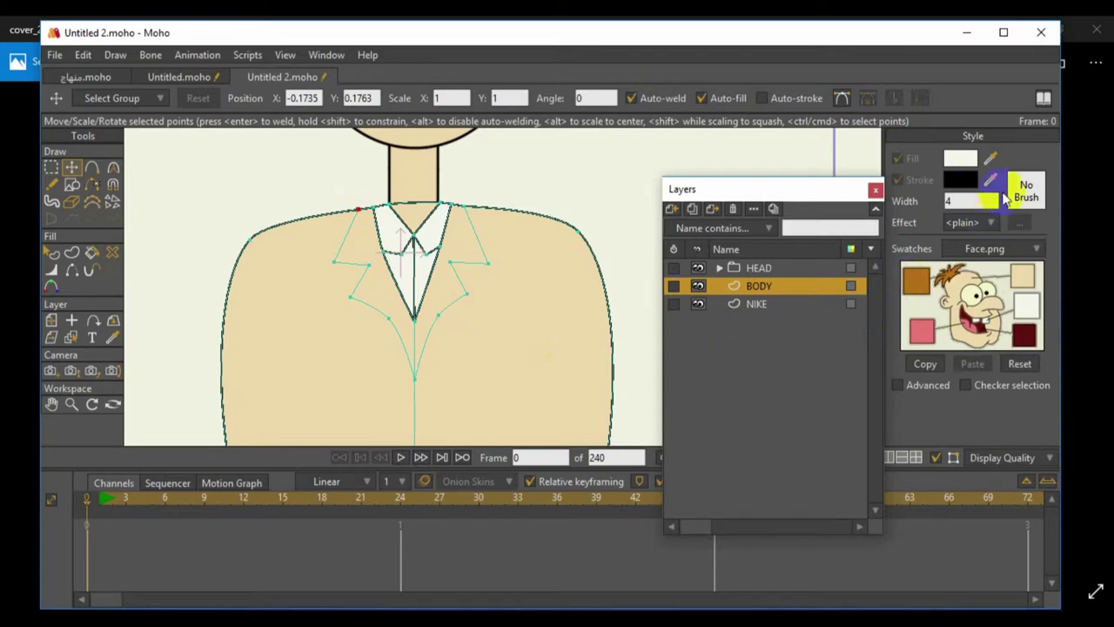
# Set the fill colour to a medium blue for the jacket
pyautogui.click(955, 159)
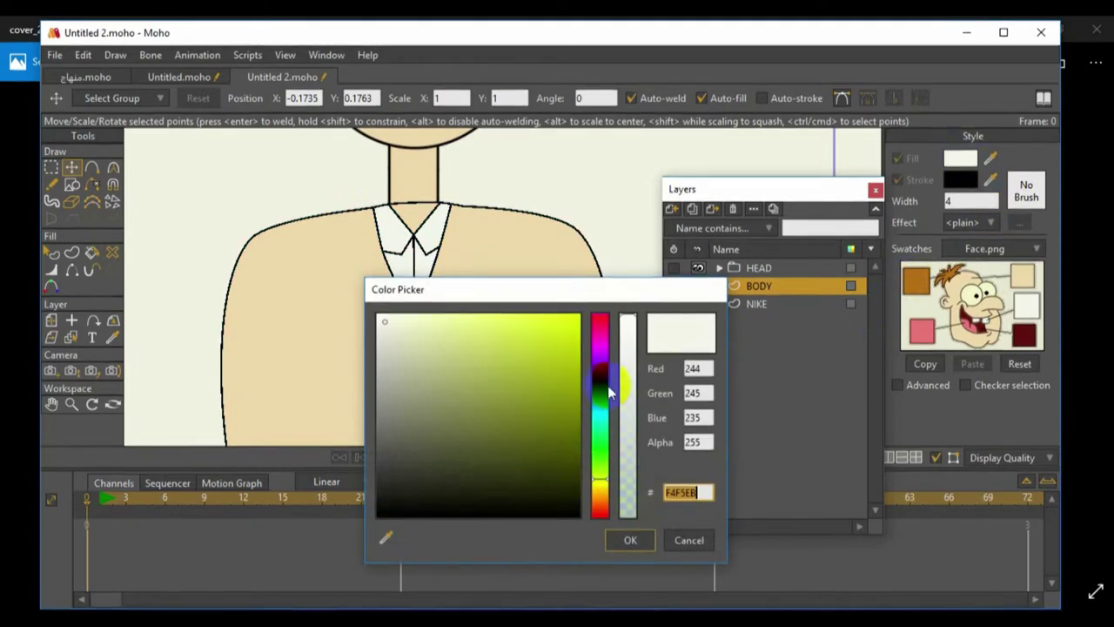
pyautogui.click(606, 390)
pyautogui.moveTo(519, 368)
pyautogui.mouseDown()
pyautogui.moveTo(497, 348)
pyautogui.moveTo(514, 378)
pyautogui.mouseUp()
pyautogui.click(628, 541)
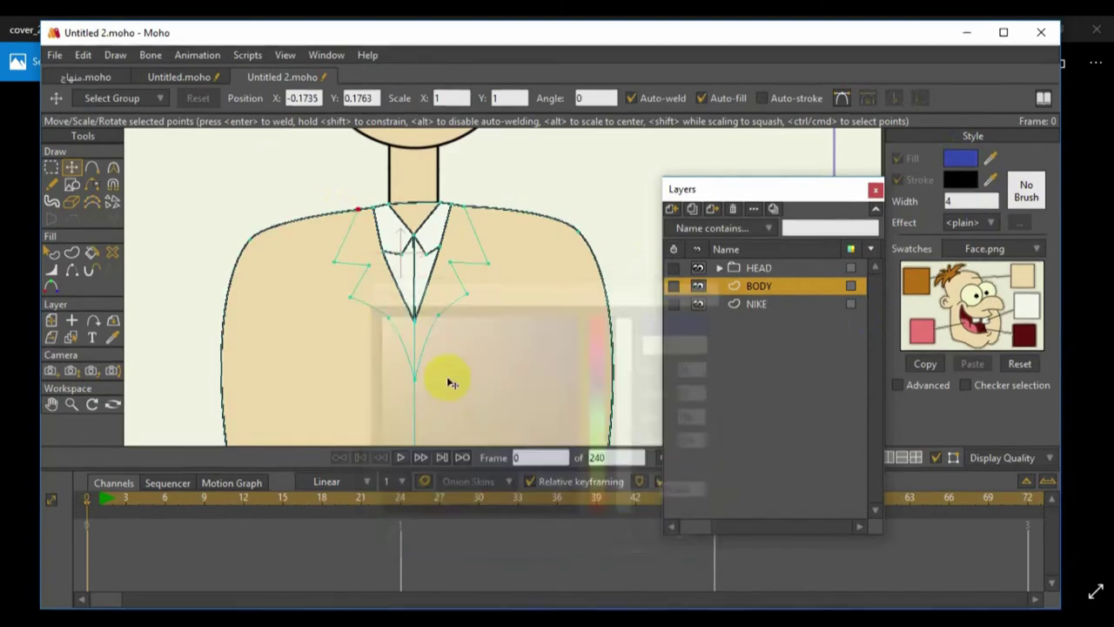
# Create a medium blue shape from the edges of the jacket's right lapel, from the shoulder line to the centre seam
pyautogui.scroll(-2, 396, 314)
pyautogui.click(52, 404)
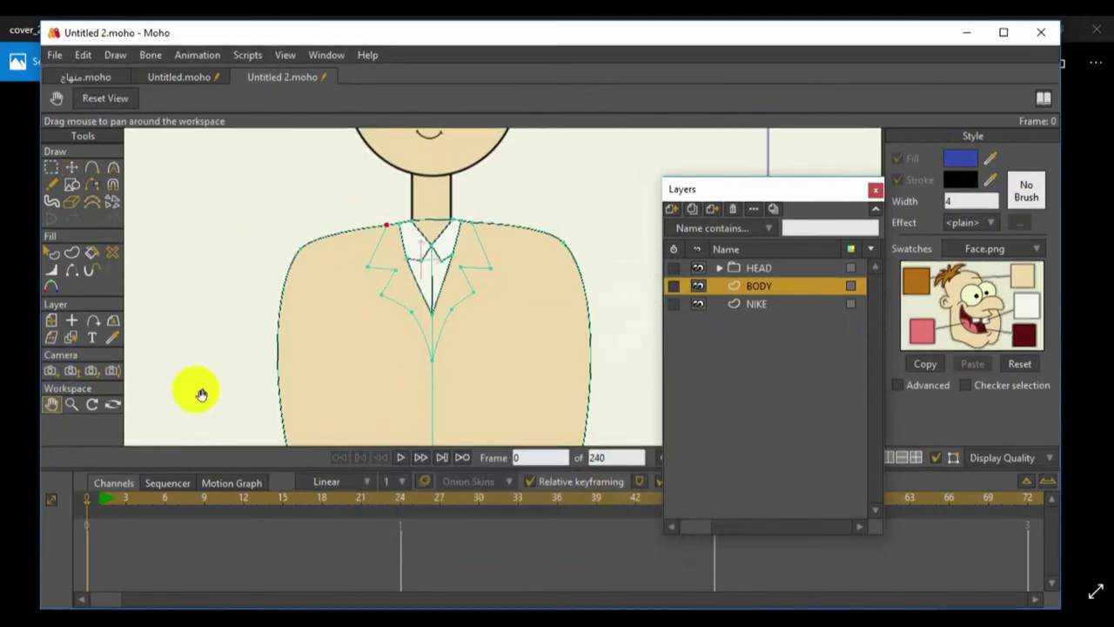
pyautogui.moveTo(196, 392); pyautogui.dragTo(199, 322)
pyautogui.click(71, 253)
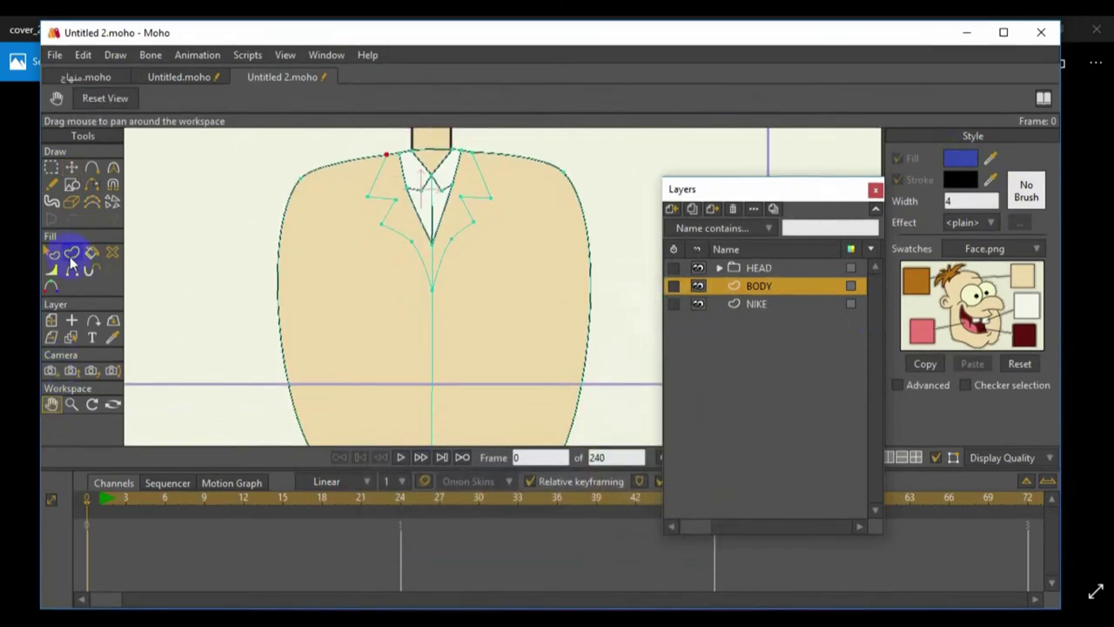
pyautogui.click(464, 149)
pyautogui.click(487, 190)
pyautogui.click(461, 197)
pyautogui.click(472, 218)
pyautogui.click(454, 235)
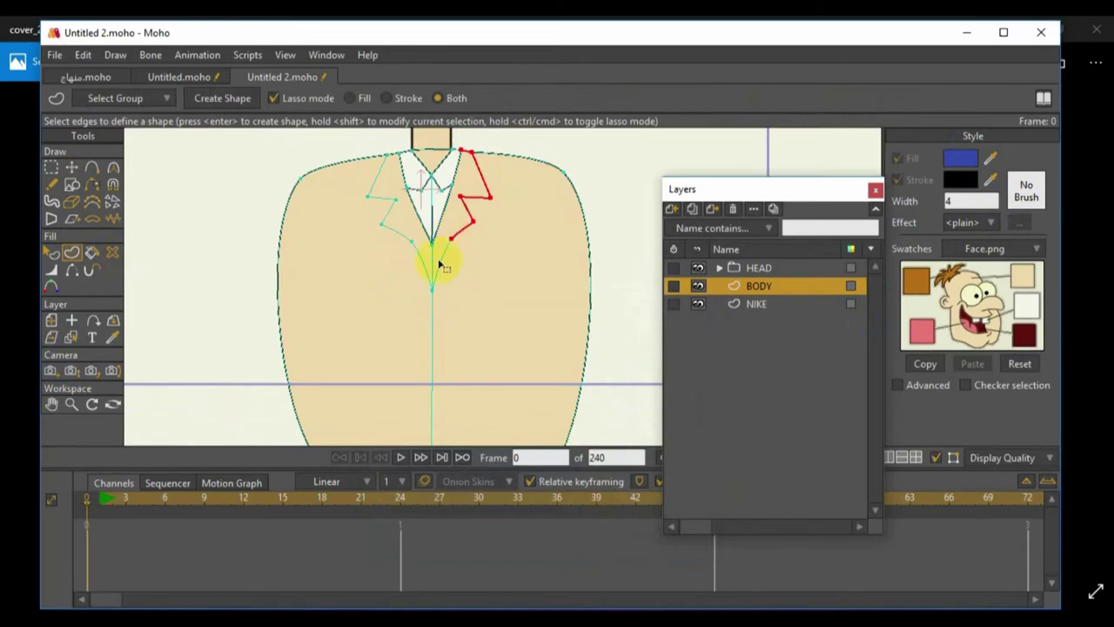
pyautogui.click(439, 260)
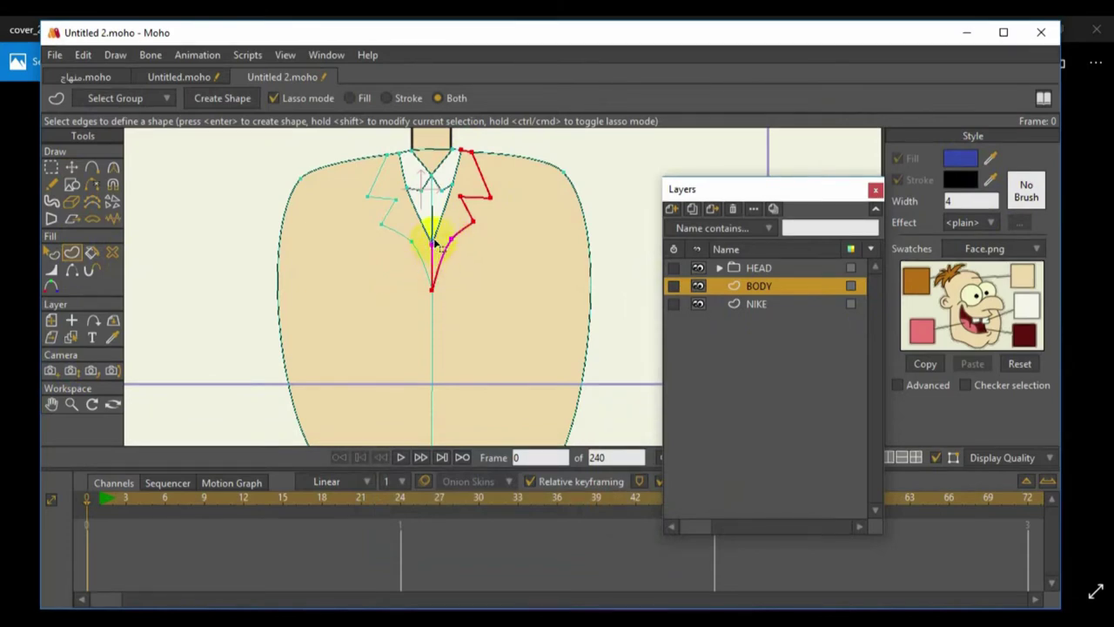
pyautogui.click(452, 185)
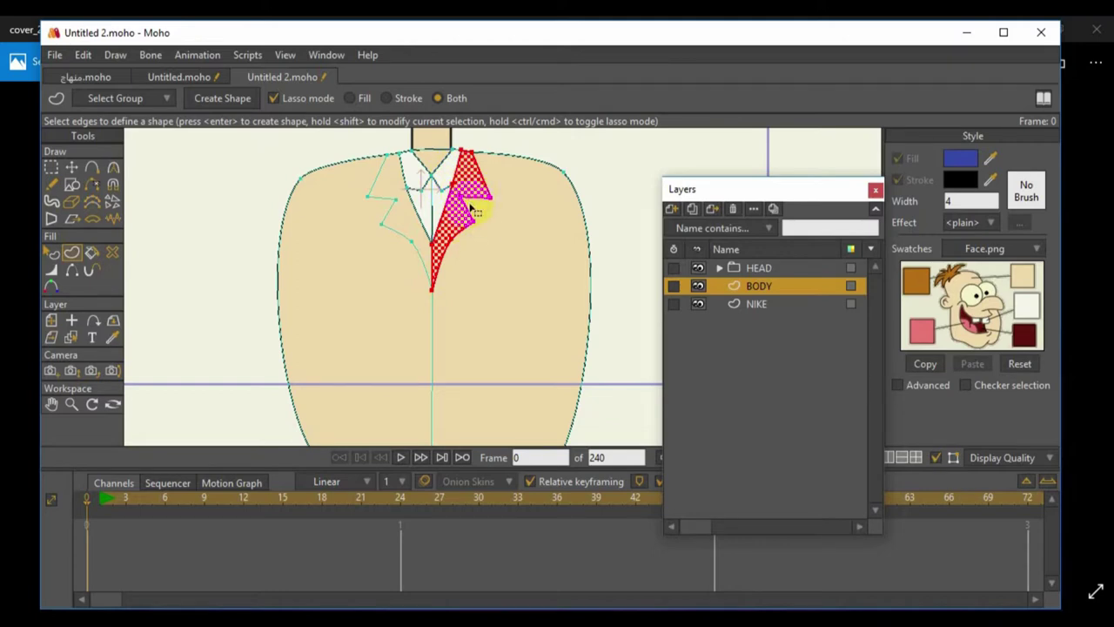
pyautogui.click(211, 100)
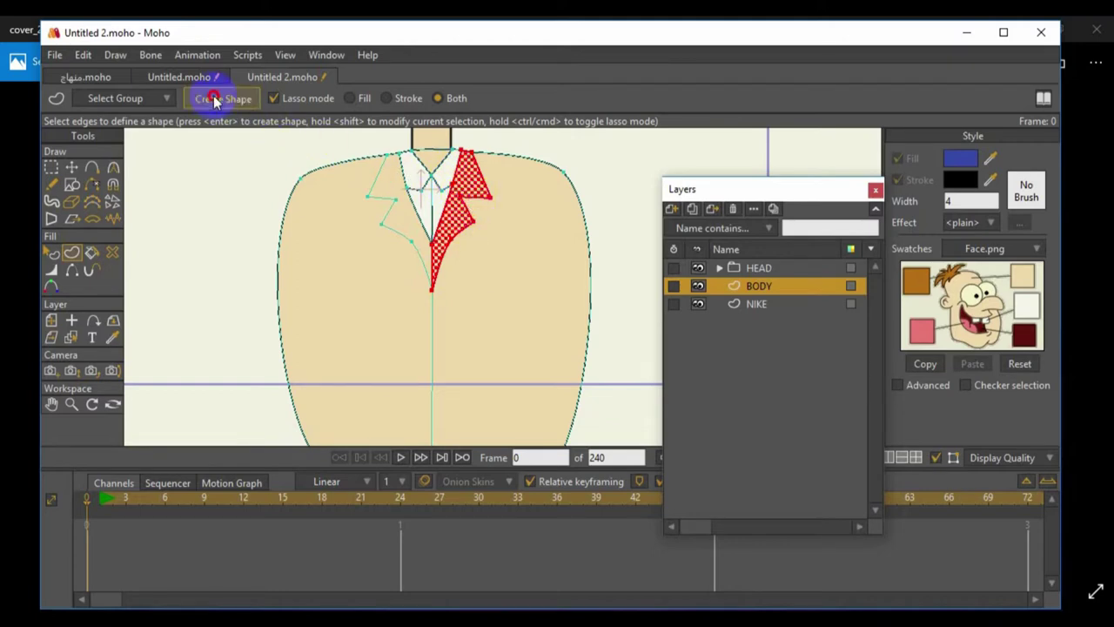
# Create the matching medium blue shape from the edges of the jacket's left lapel
pyautogui.click(367, 198)
pyautogui.click(385, 157)
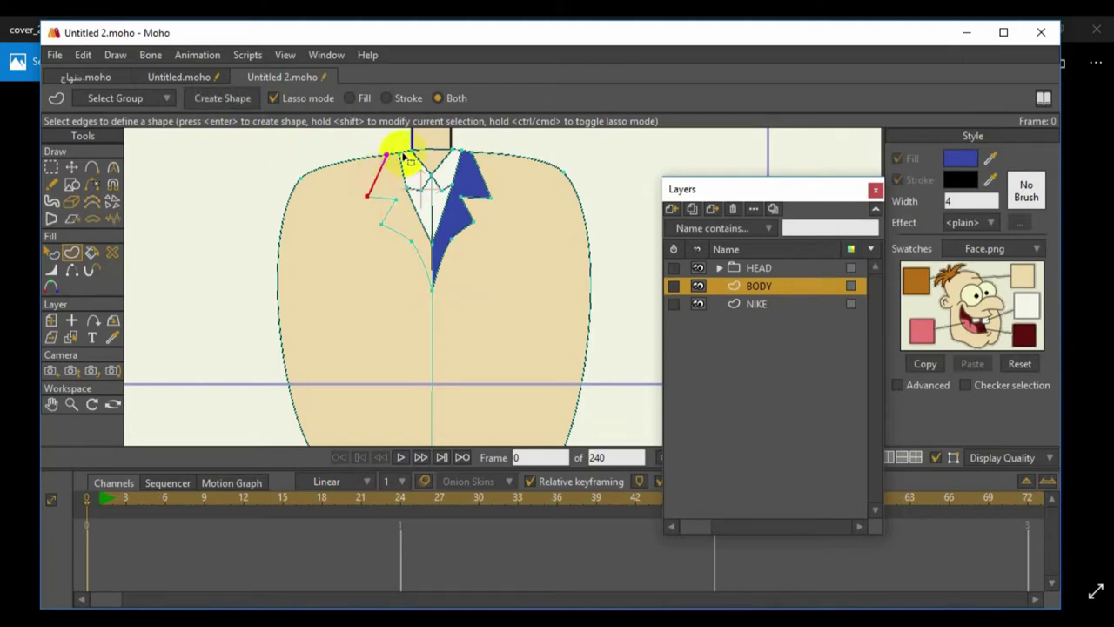
pyautogui.click(398, 155)
pyautogui.click(407, 185)
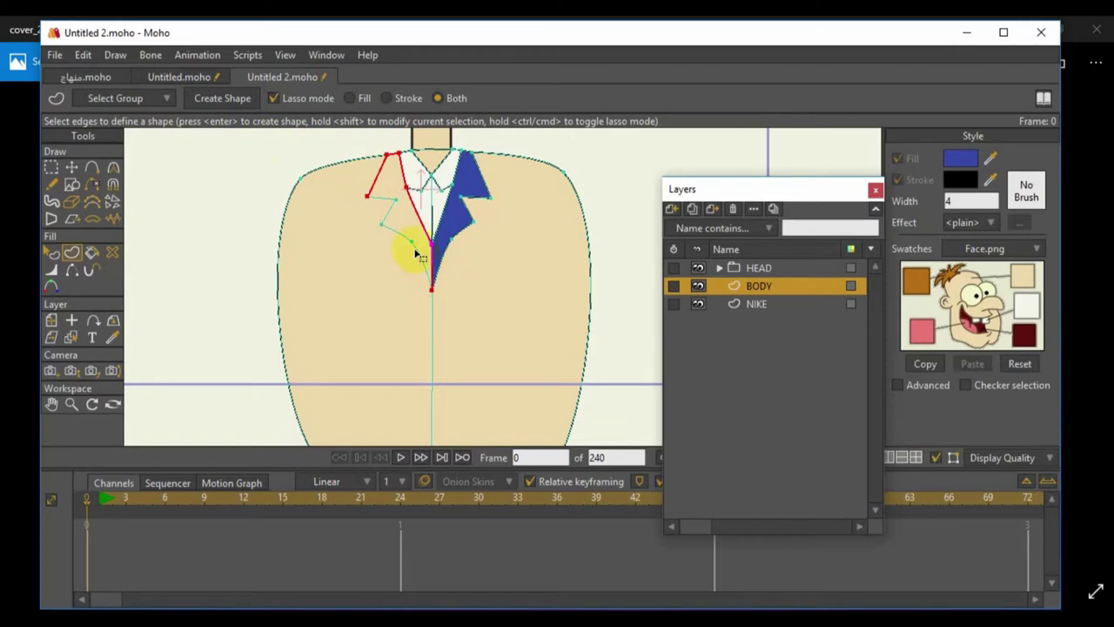
pyautogui.click(384, 225)
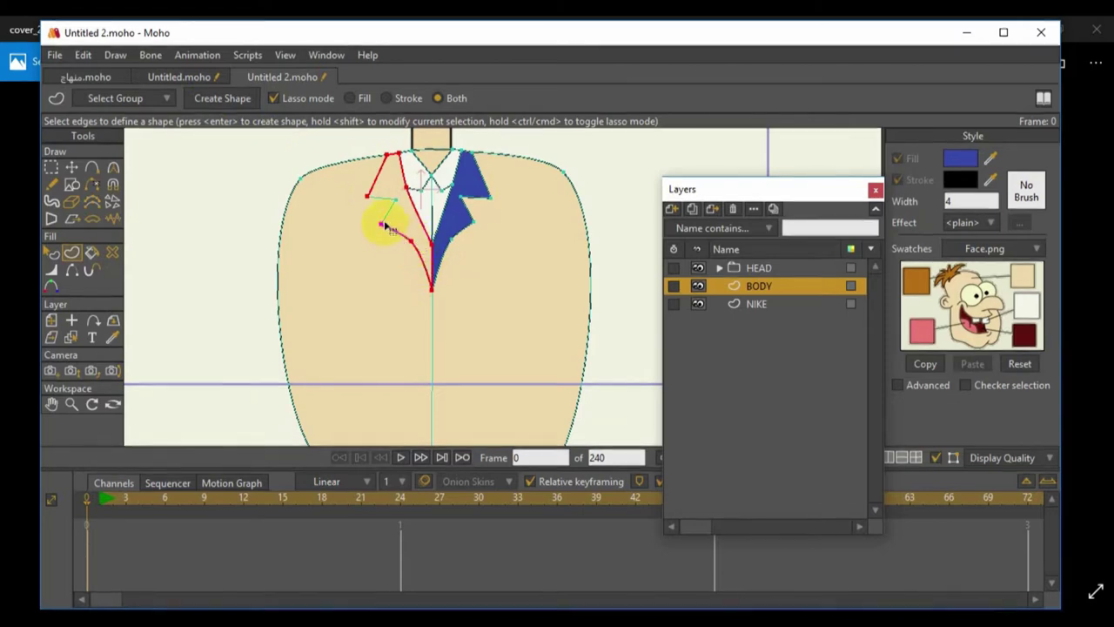
pyautogui.click(395, 207)
pyautogui.click(243, 102)
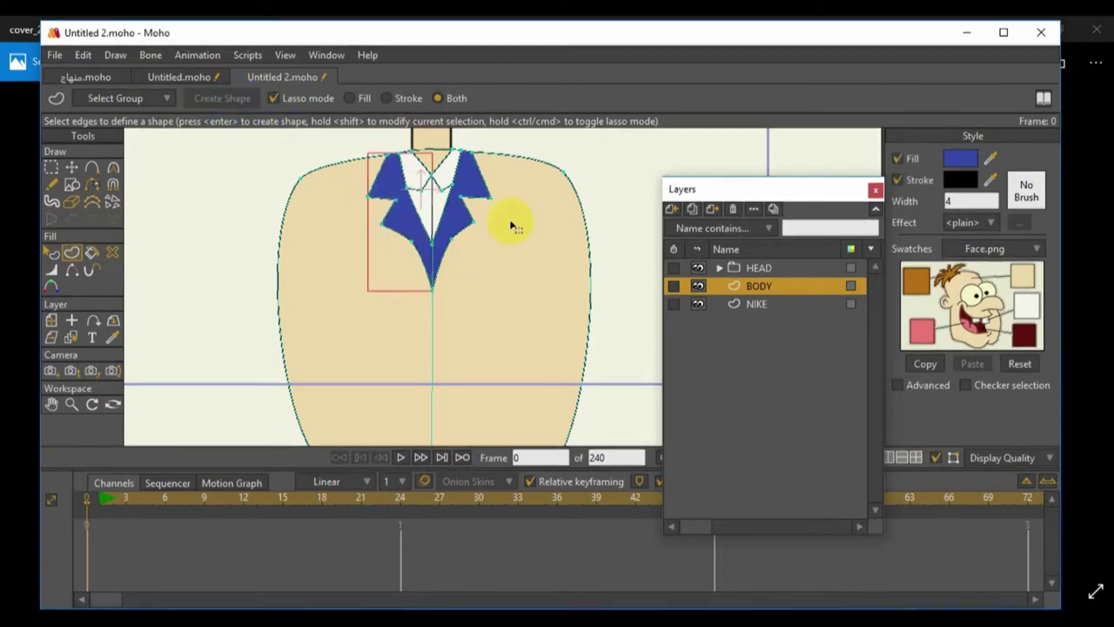
# Set the fill colour to a slightly darker blue for the main part of the jacket
pyautogui.scroll(-1, 597, 186)
pyautogui.scroll(-1, 597, 193)
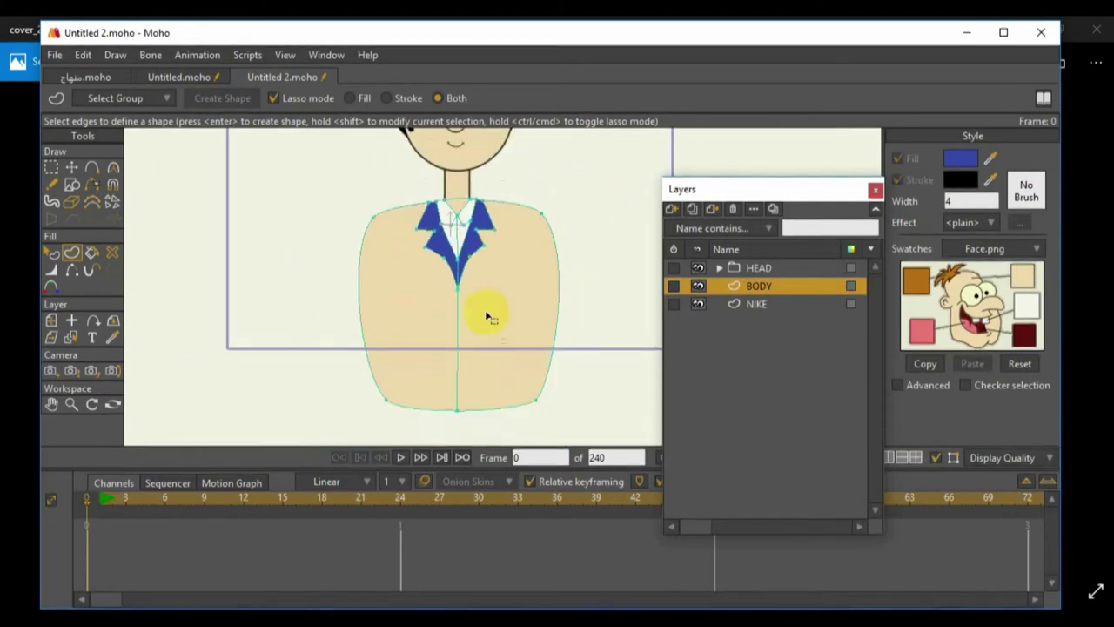
pyautogui.click(960, 160)
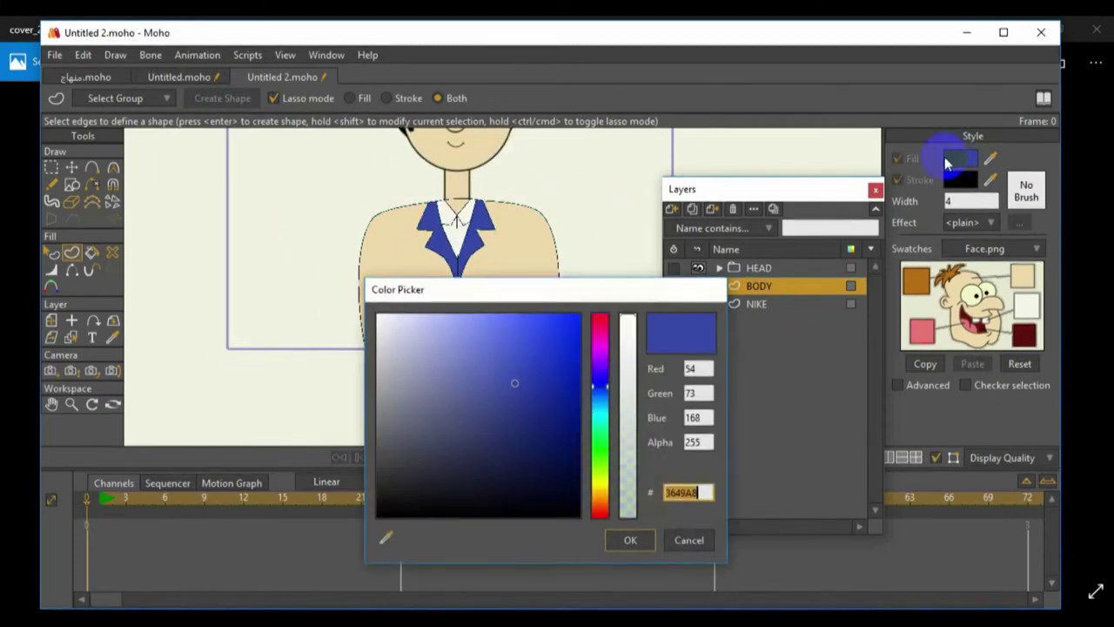
pyautogui.moveTo(512, 380); pyautogui.dragTo(520, 400)
pyautogui.click(622, 541)
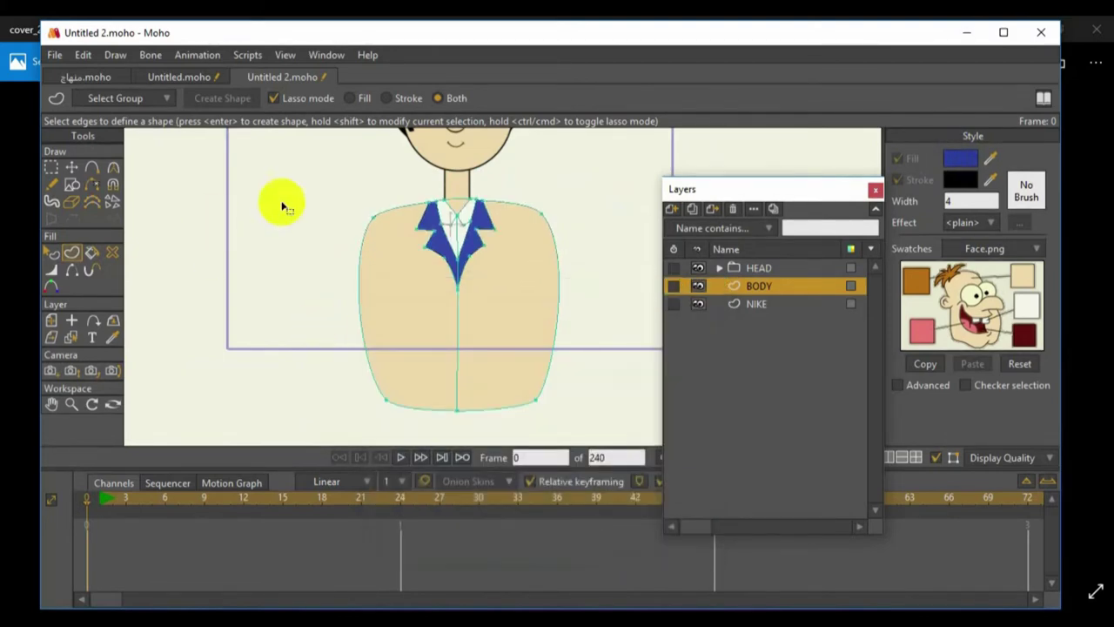
# Create a dark blue shape from the edges of the left half of the torso, bounded by the lapel and centre seam
pyautogui.moveTo(373, 221)
pyautogui.mouseDown()
pyautogui.moveTo(427, 199)
pyautogui.moveTo(407, 221)
pyautogui.moveTo(424, 239)
pyautogui.mouseUp()
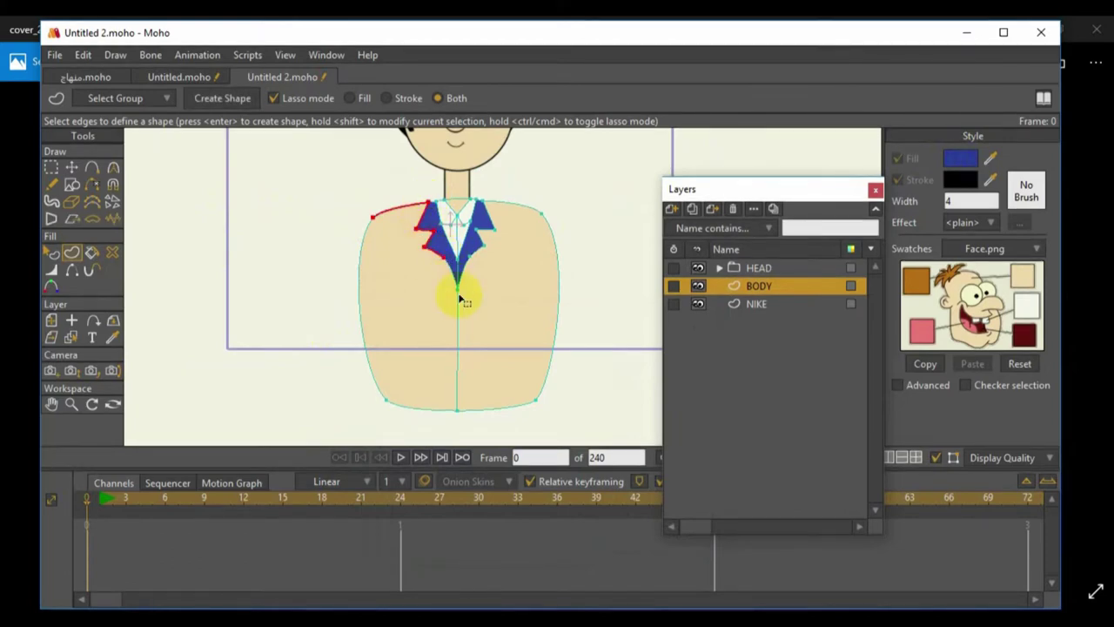
pyautogui.keyDown('shift'); pyautogui.click(454, 417); pyautogui.keyUp('shift')
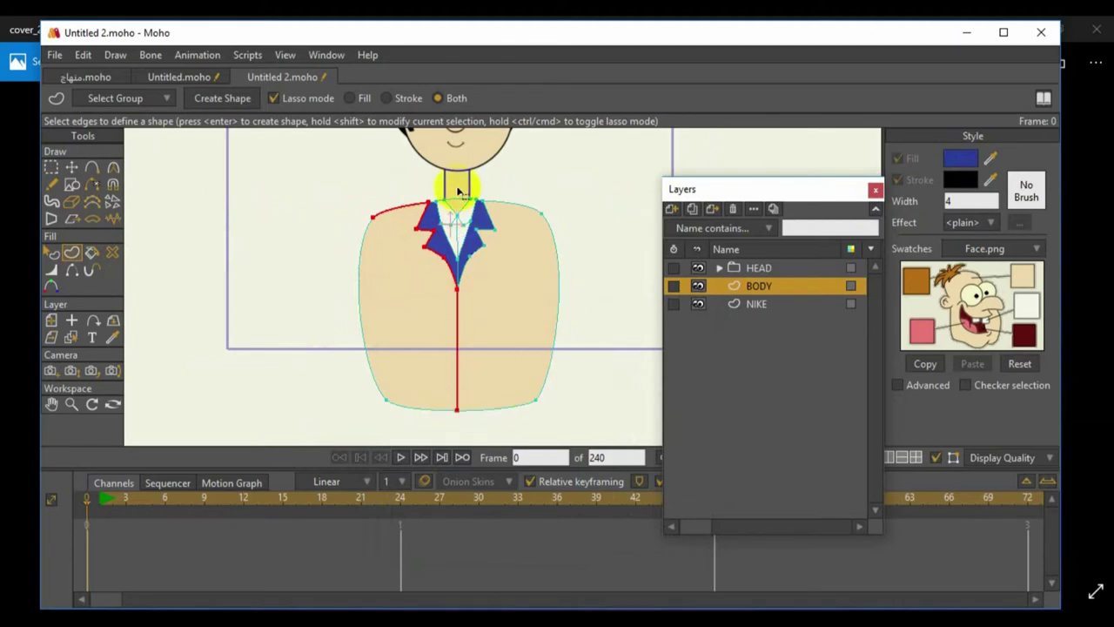
pyautogui.keyDown('shift'); pyautogui.click(385, 404); pyautogui.keyUp('shift')
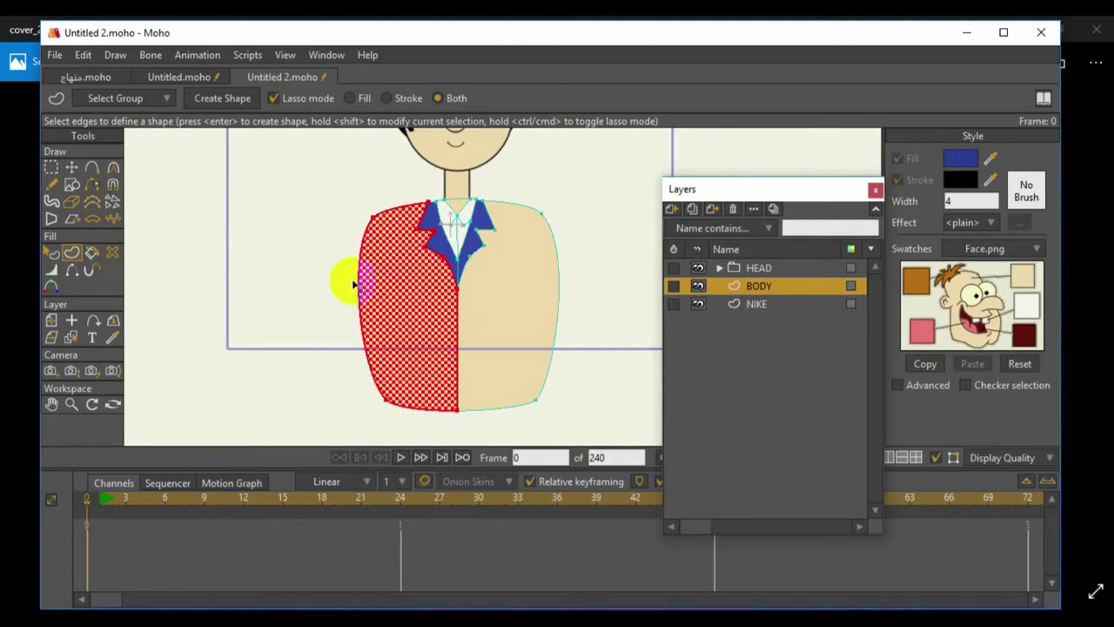
pyautogui.click(219, 101)
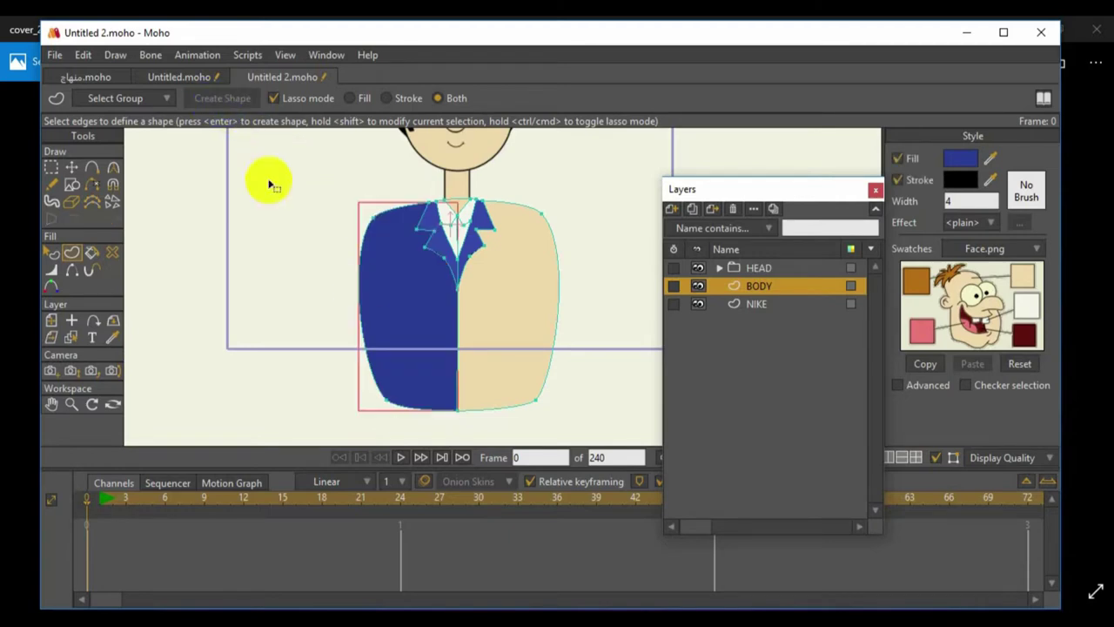
# Create the matching dark blue shape from the edges of the right half of the torso
pyautogui.click(459, 294)
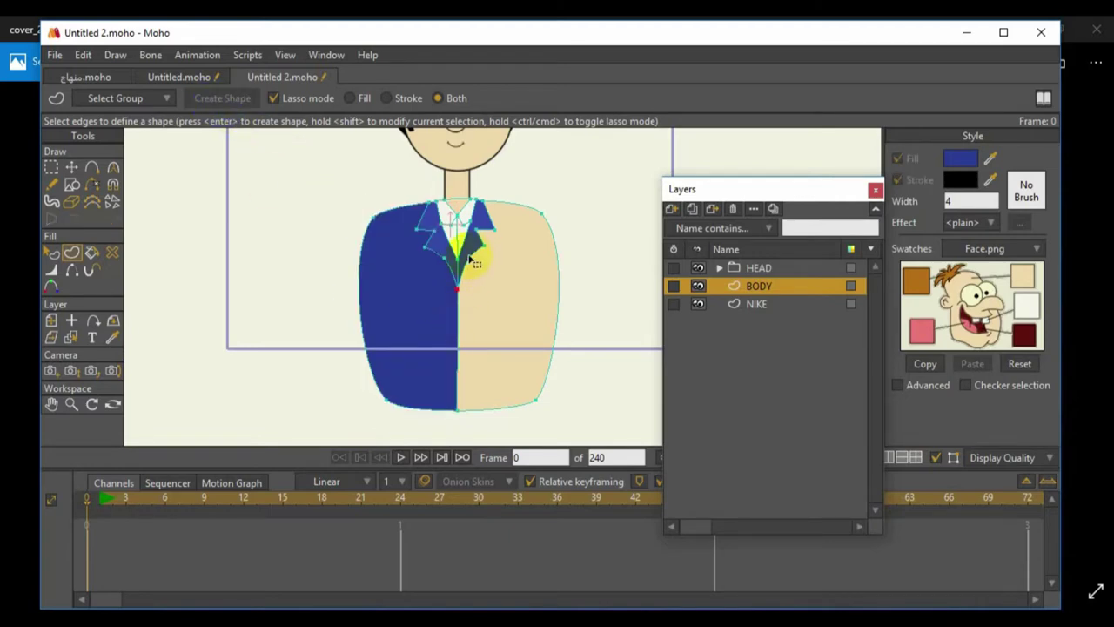
pyautogui.click(474, 257)
pyautogui.click(462, 287)
pyautogui.click(468, 278)
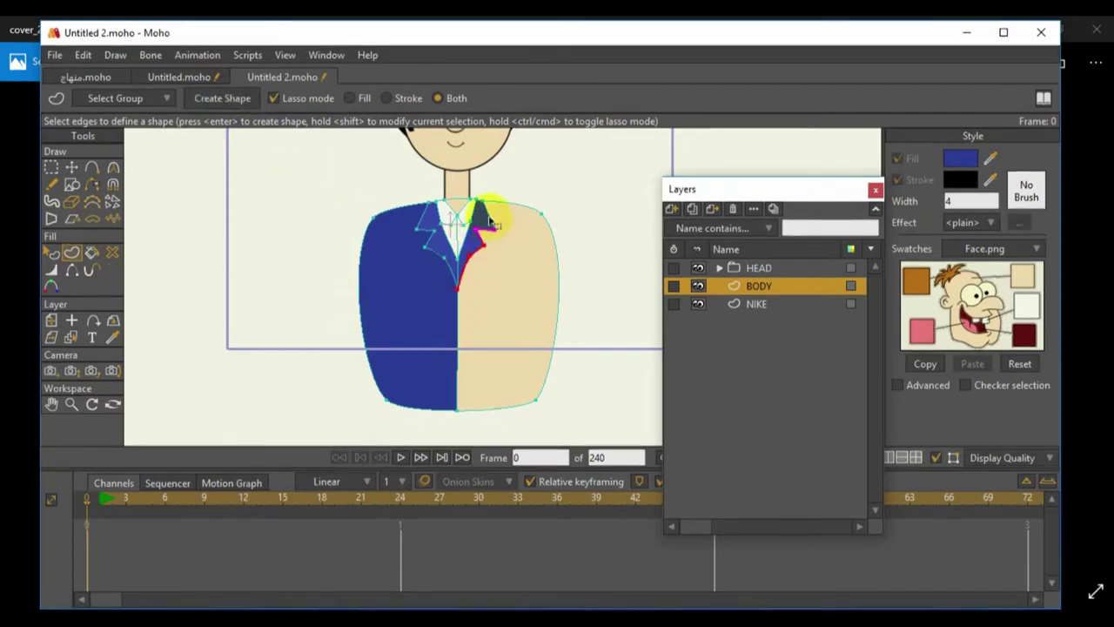
pyautogui.click(540, 216)
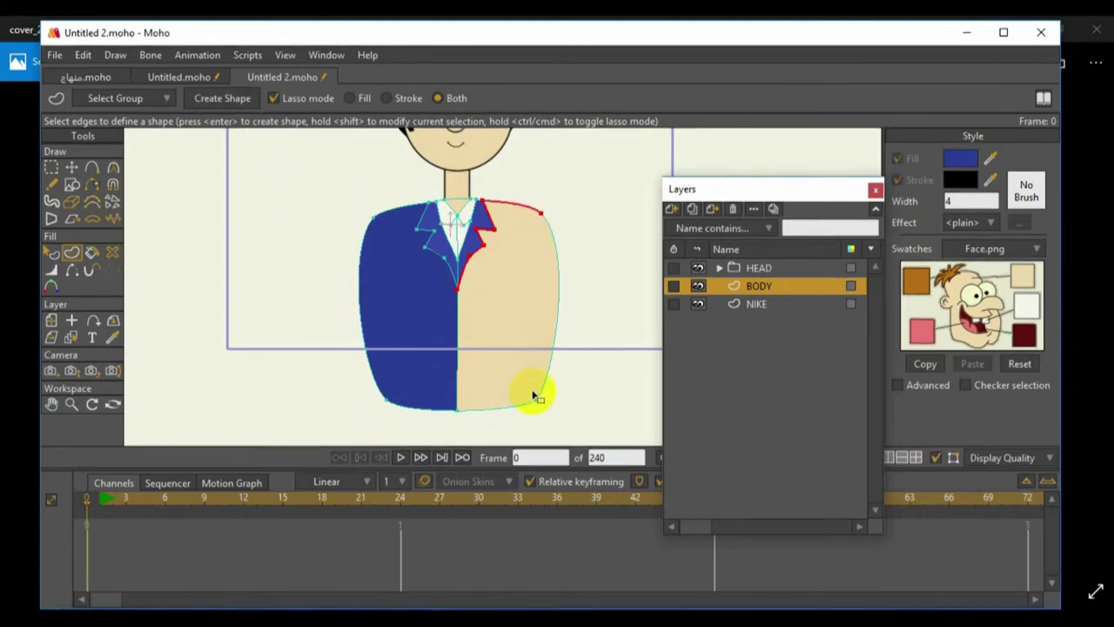
pyautogui.click(455, 407)
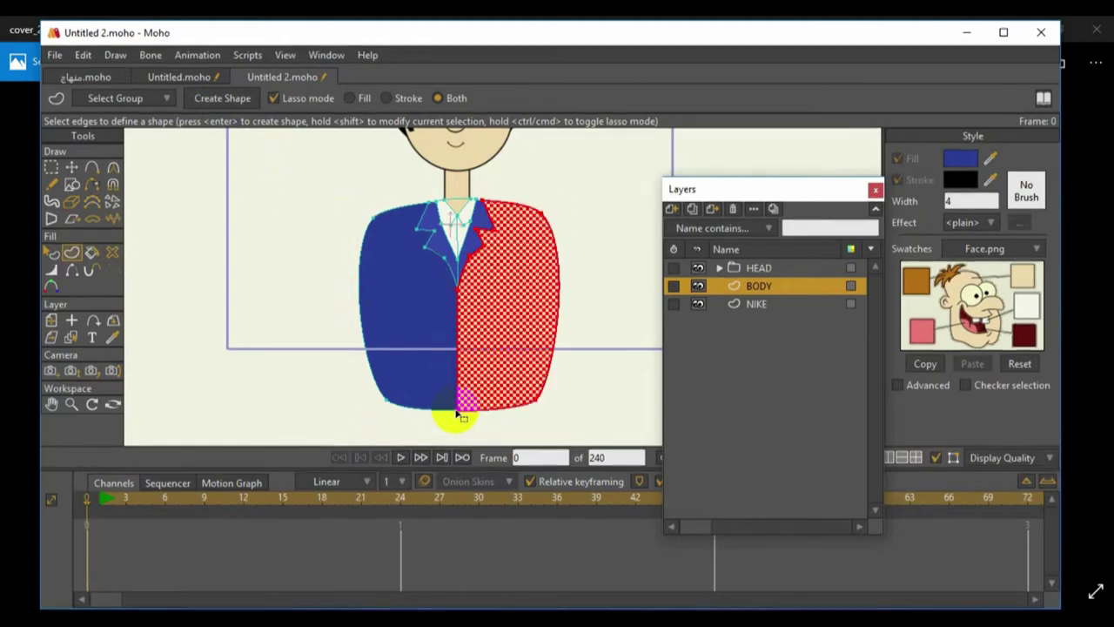
pyautogui.click(217, 98)
# Hide the outline edge that crosses the base of the neck between the two collar tops
pyautogui.press('space')
pyautogui.scroll(-2, 256, 235)
pyautogui.moveTo(256, 236); pyautogui.dragTo(319, 310)
pyautogui.scroll(4, 272, 337)
pyautogui.scroll(2, 272, 338)
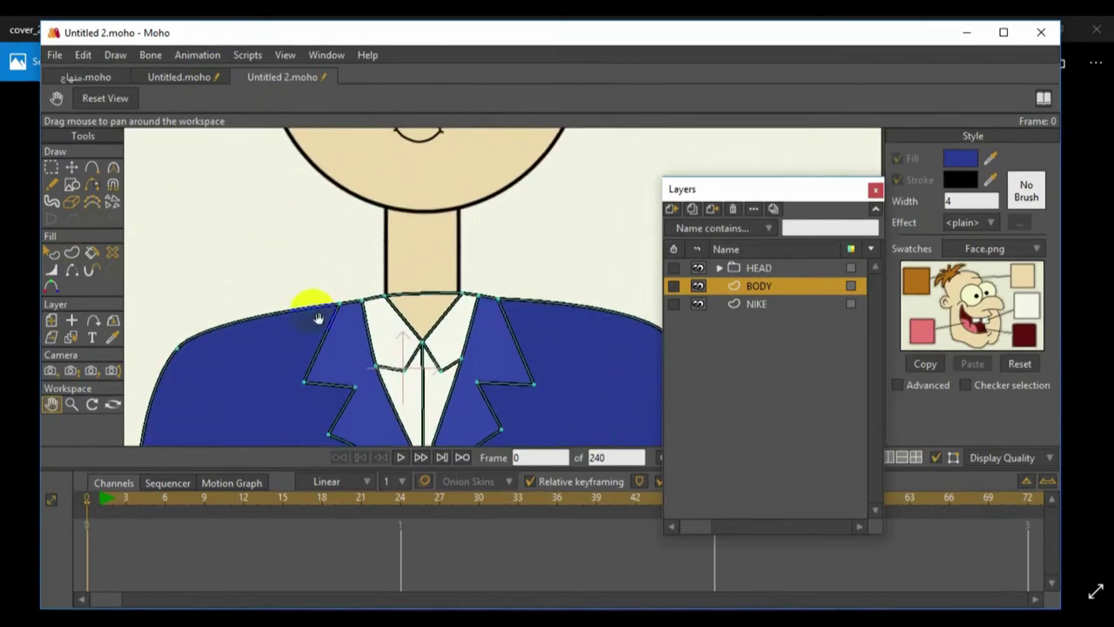
pyautogui.click(72, 270)
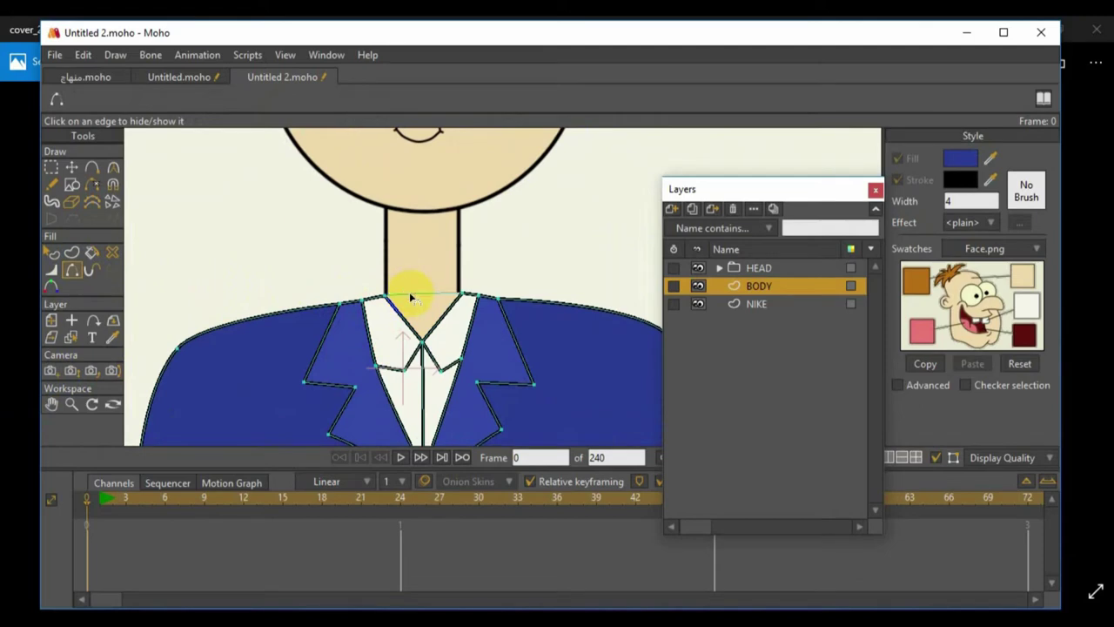
pyautogui.scroll(-1, 304, 298)
pyautogui.scroll(2, 305, 299)
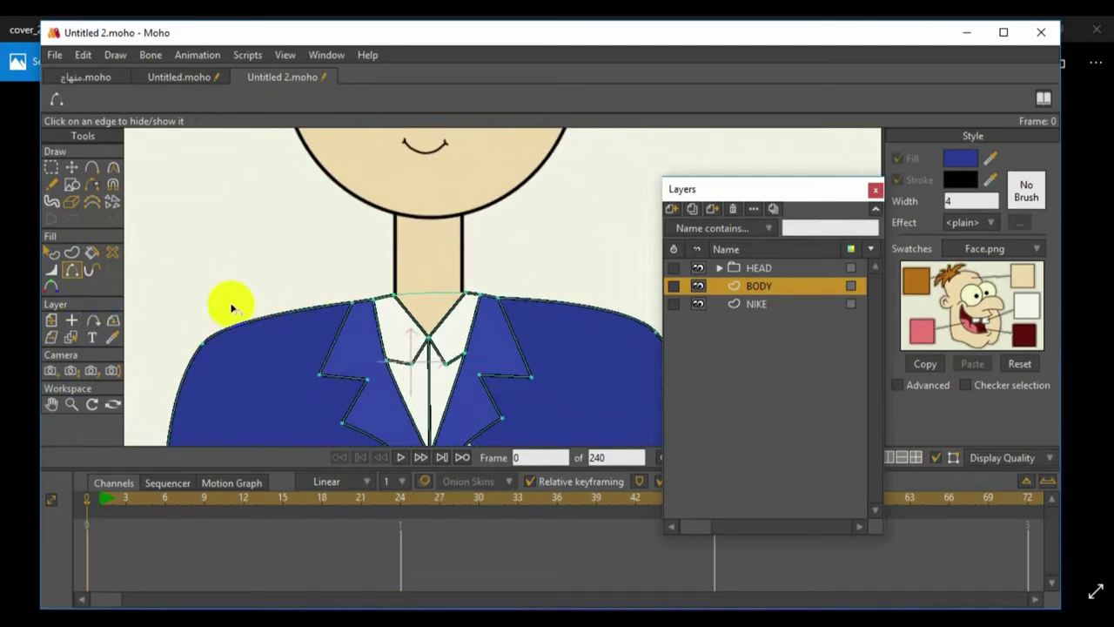
# Render the current frame to check the jacket and collar, and close the preview
pyautogui.scroll(-3, 296, 297)
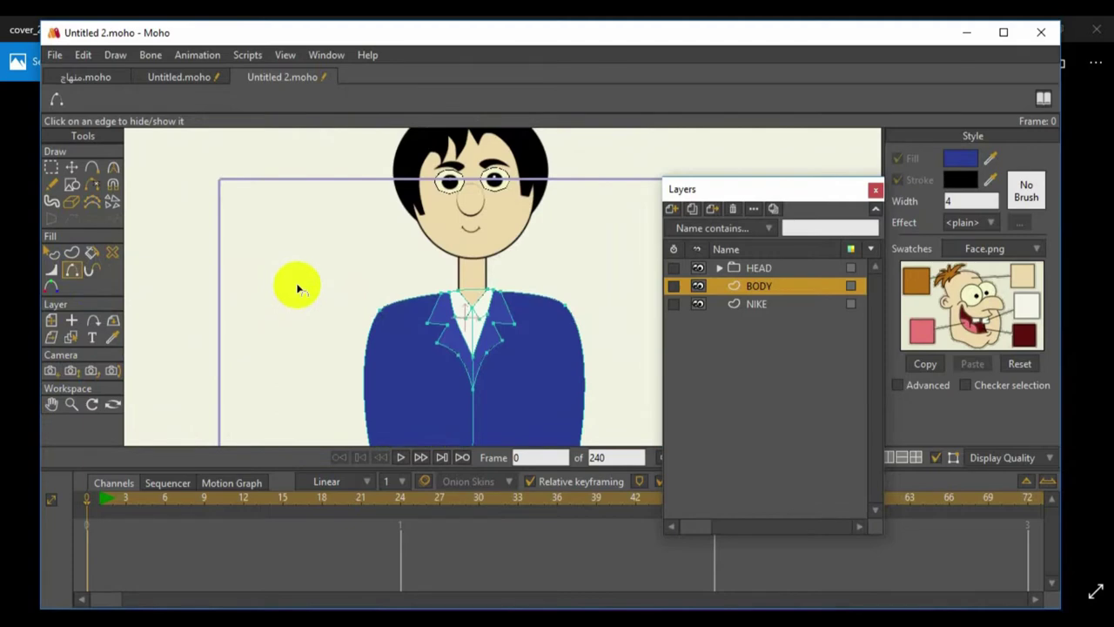
pyautogui.hotkey('ctrl', 'r')
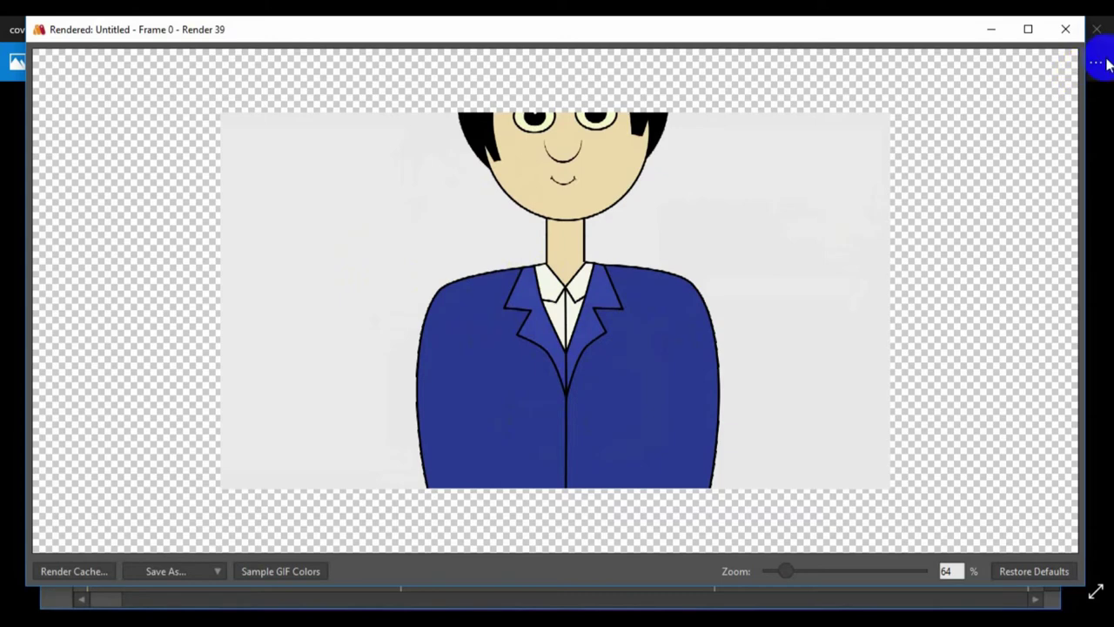
pyautogui.click(1065, 33)
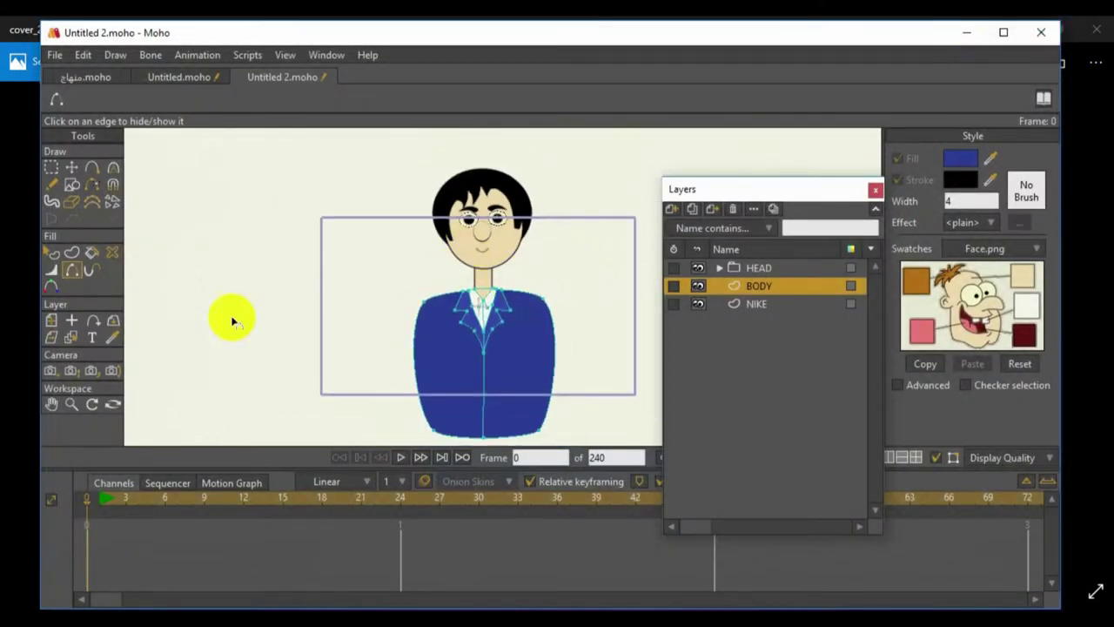
# Rename the BODY layer as BODY_UP
pyautogui.click(51, 403)
pyautogui.moveTo(223, 360); pyautogui.dragTo(216, 314)
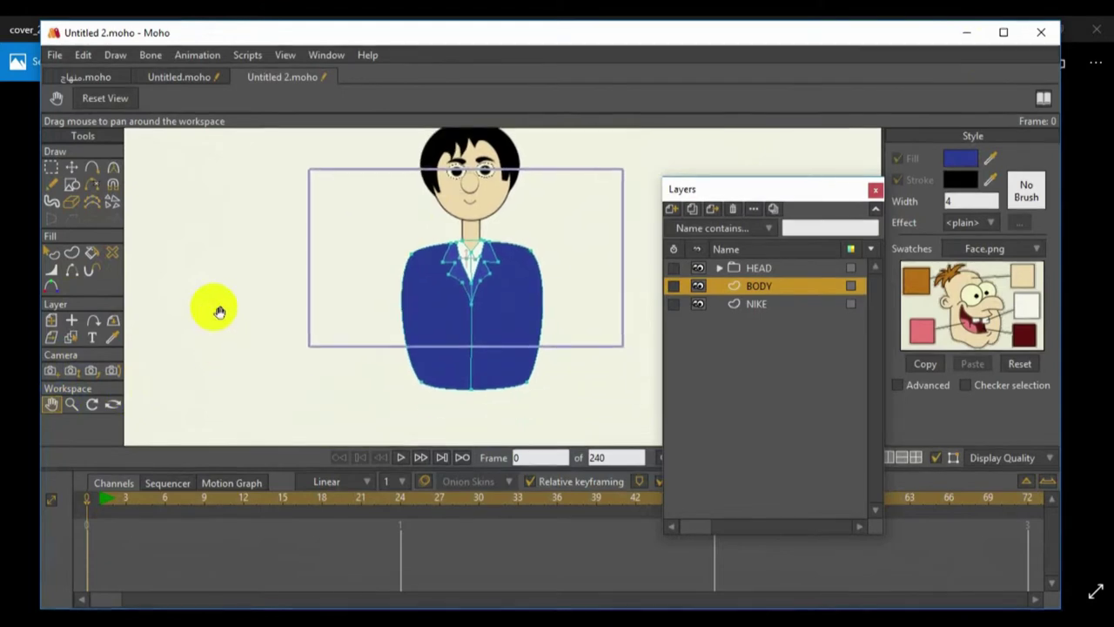
pyautogui.scroll(-5, 217, 313)
pyautogui.moveTo(365, 328); pyautogui.dragTo(334, 250)
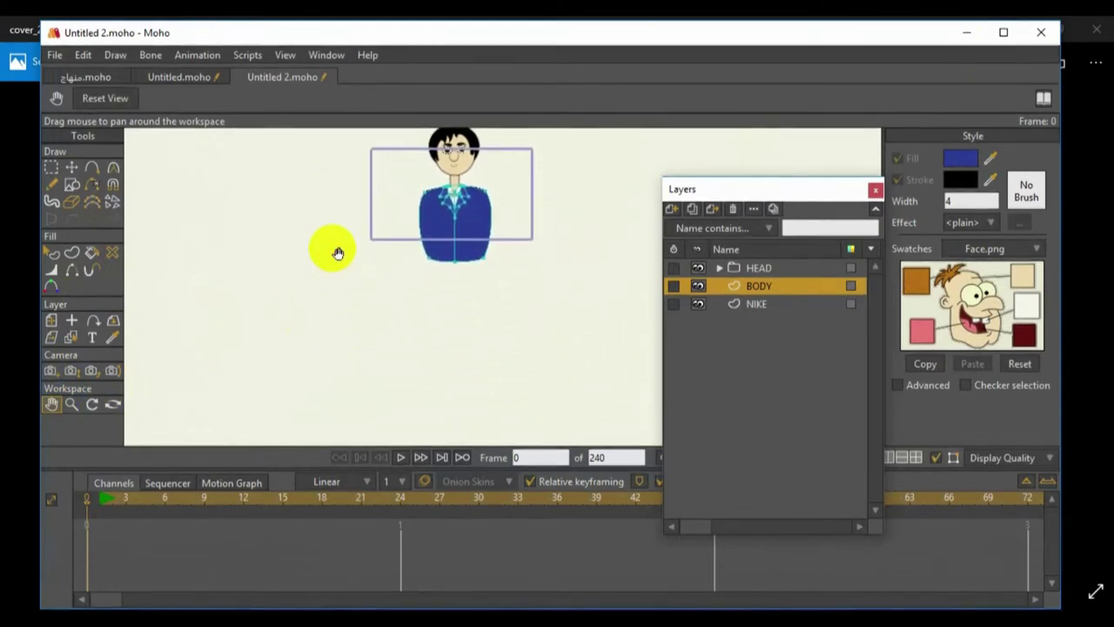
pyautogui.scroll(1, 338, 253)
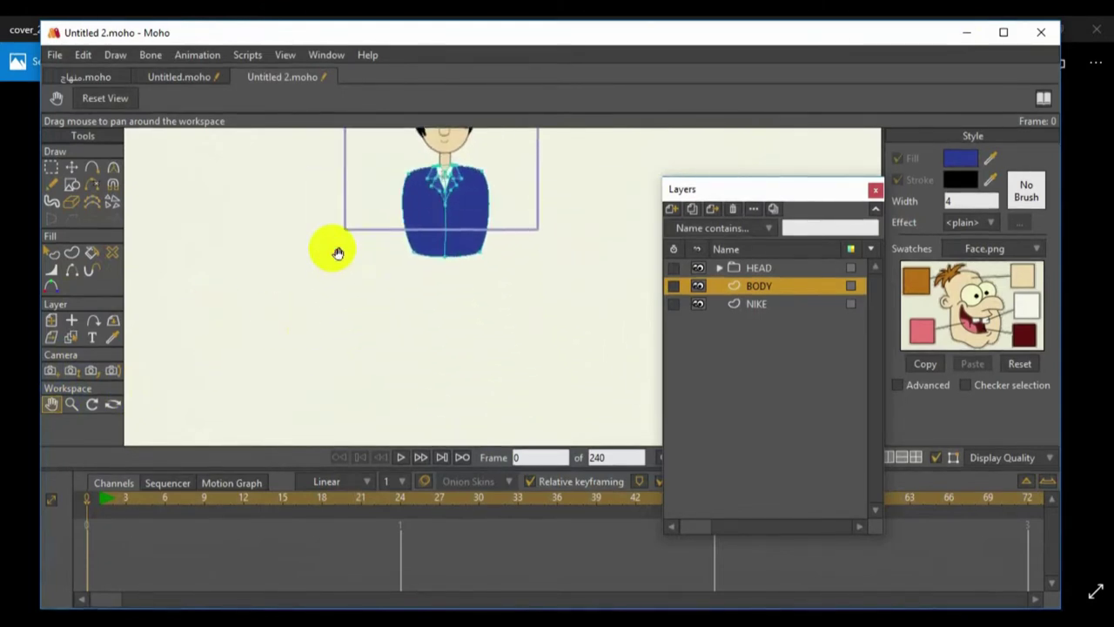
pyautogui.doubleClick(729, 285)
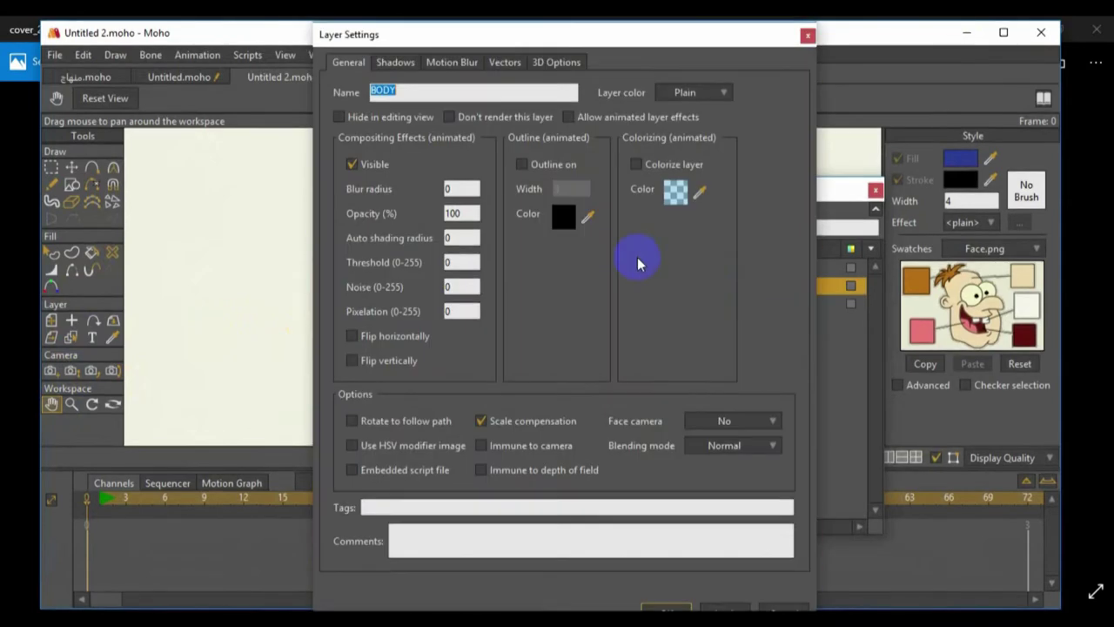
pyautogui.click(402, 88)
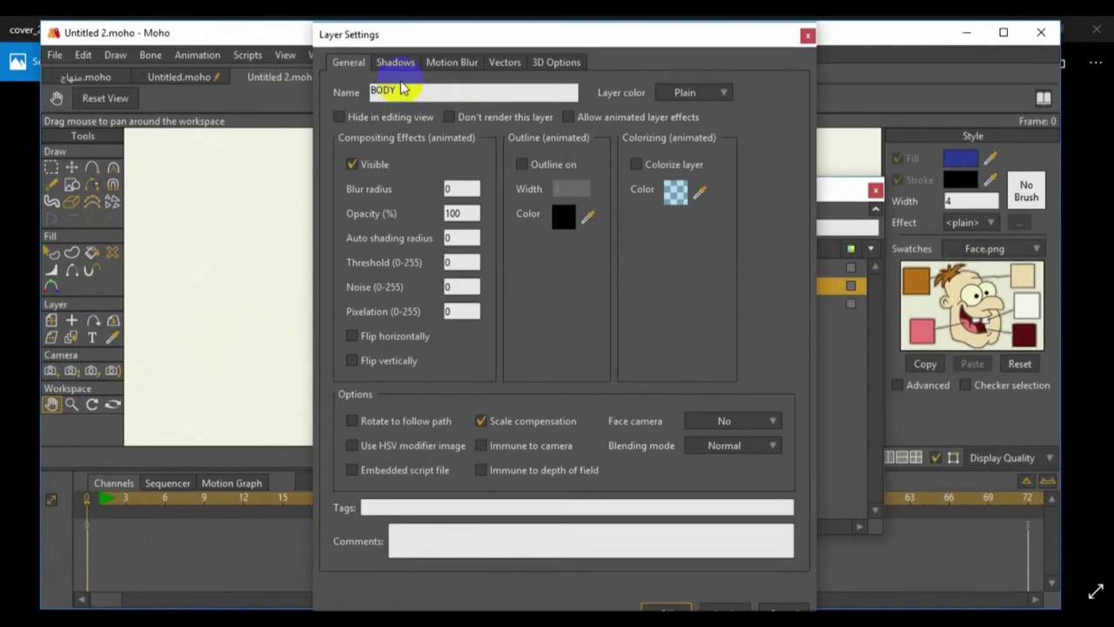
pyautogui.write('_UP')
pyautogui.press('Return')
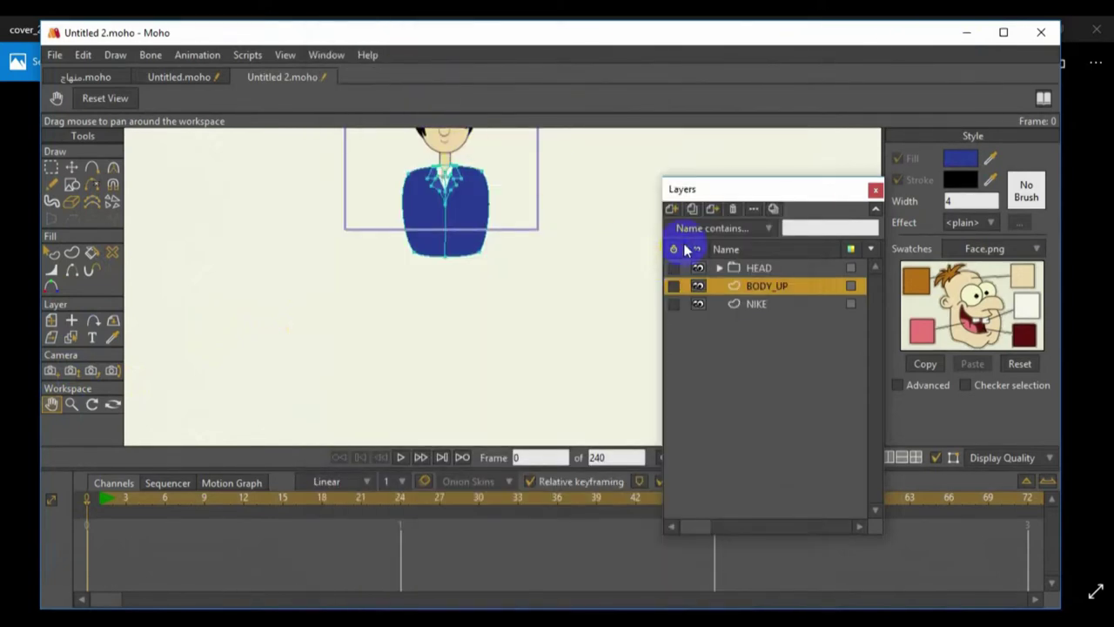
# Add a new vector layer above BODY_UP and name it BODY_DN
pyautogui.click(673, 211)
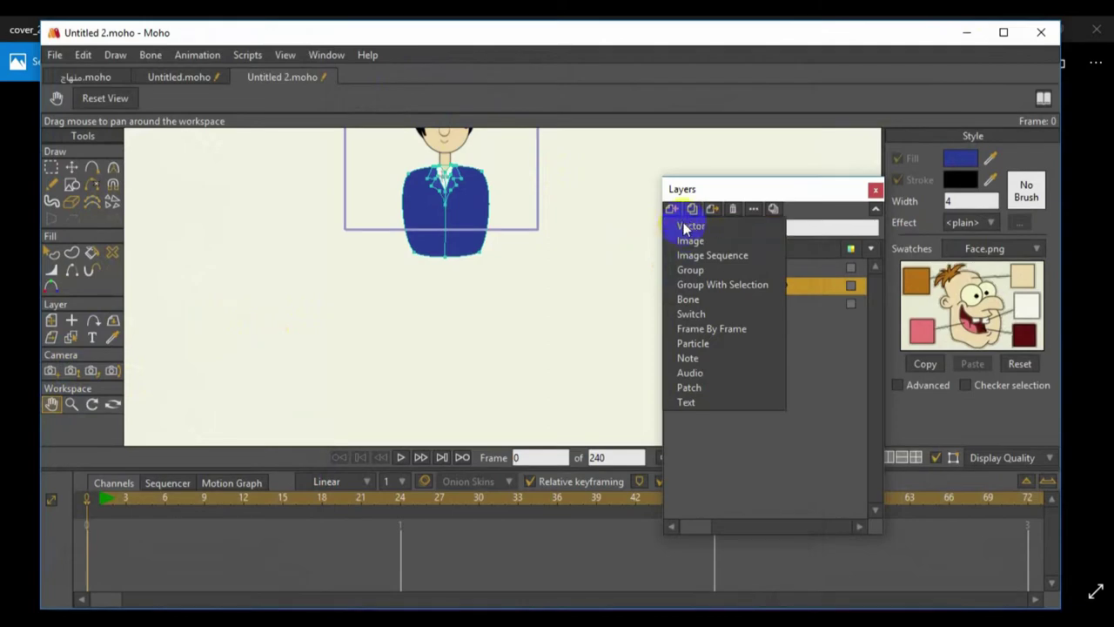
pyautogui.click(679, 226)
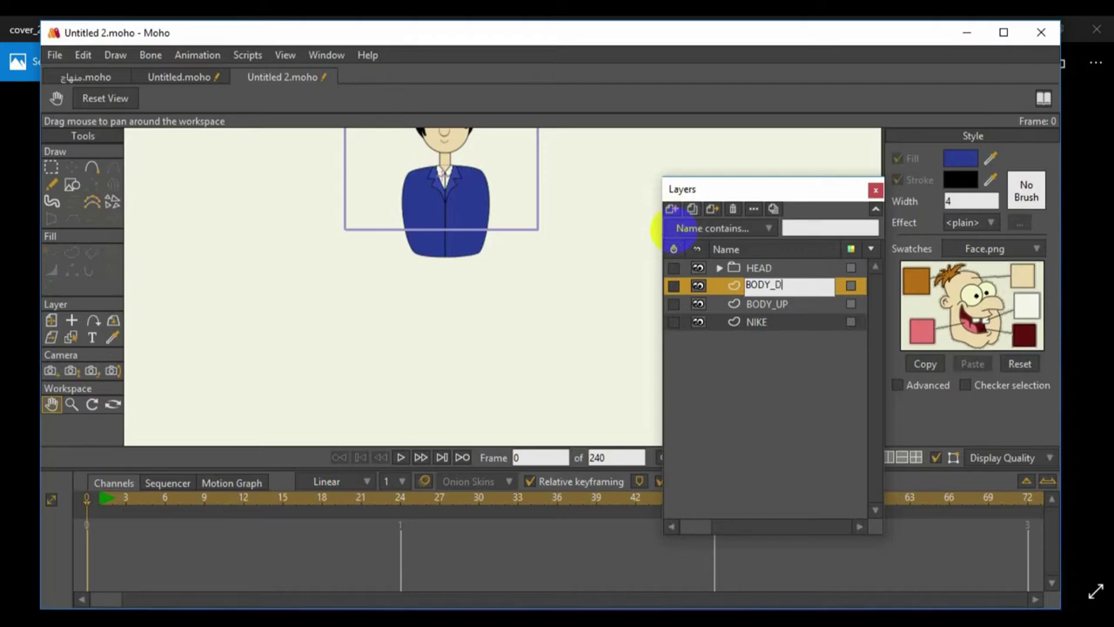
pyautogui.write('BODY_DN')
pyautogui.press('Return')
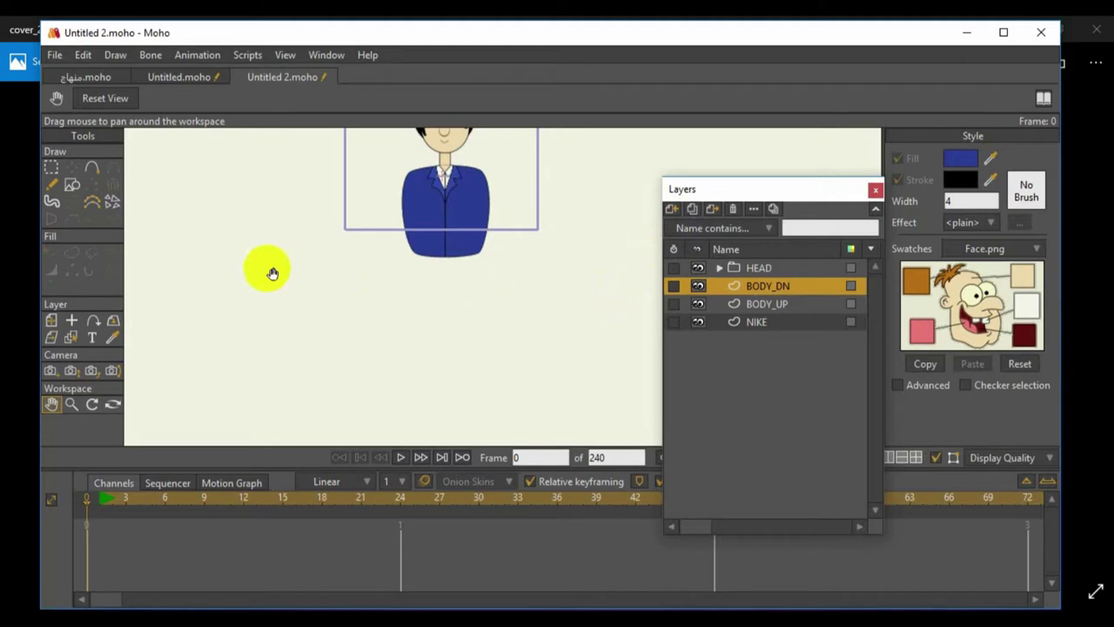
# Draw a filled, stroked dark blue ellipse overlapping the jacket's hem as the lower body
pyautogui.click(79, 189)
pyautogui.click(236, 102)
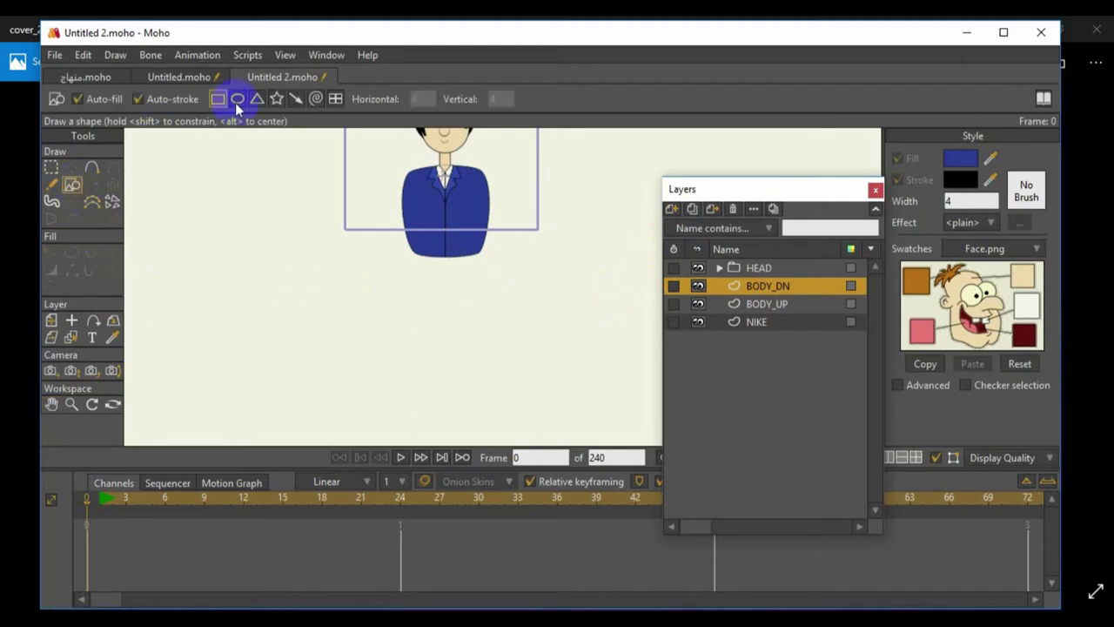
pyautogui.moveTo(434, 248); pyautogui.dragTo(442, 269)
# Adjust the ellipse's side, top and bottom points to fit beneath the jacket, and place the BODY_DN layer below BODY_UP
pyautogui.click(112, 167)
pyautogui.click(73, 166)
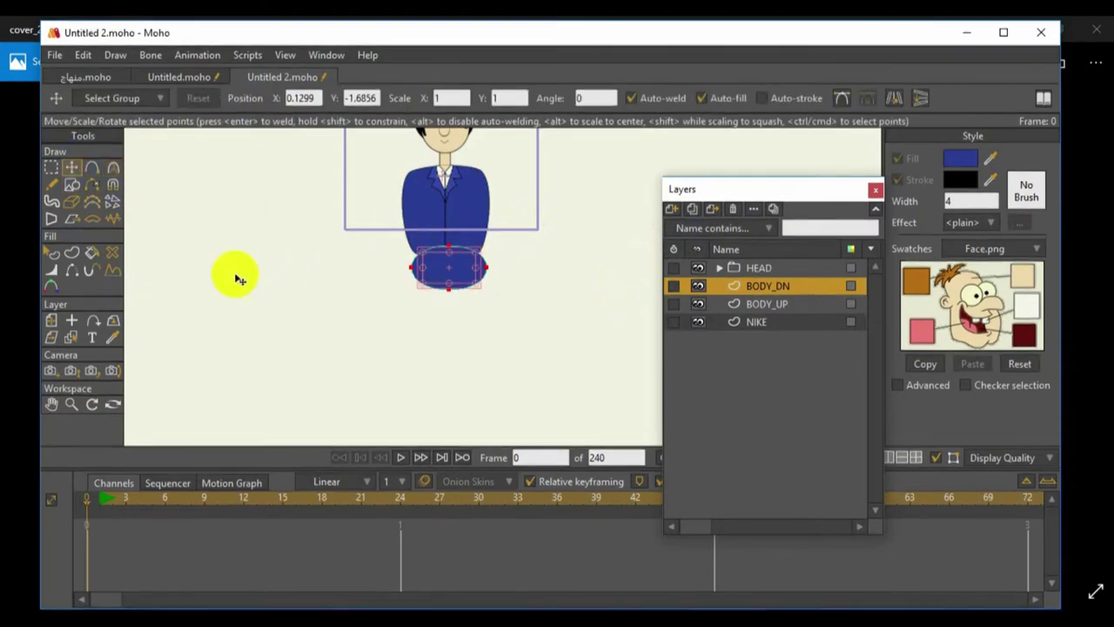
pyautogui.moveTo(421, 273); pyautogui.dragTo(416, 257)
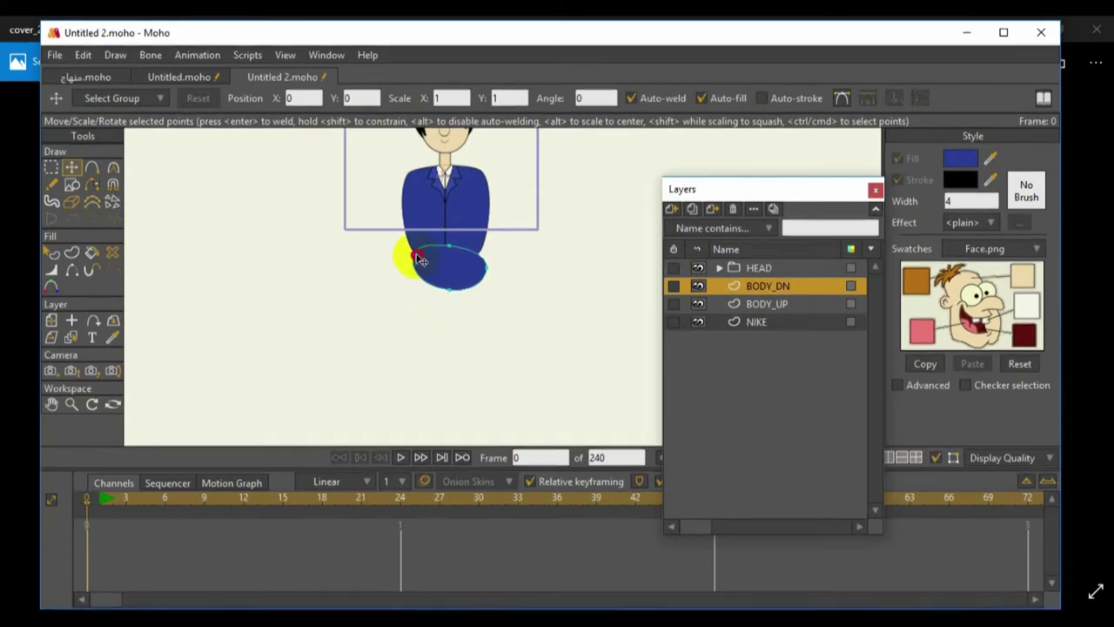
pyautogui.moveTo(485, 266); pyautogui.dragTo(490, 257)
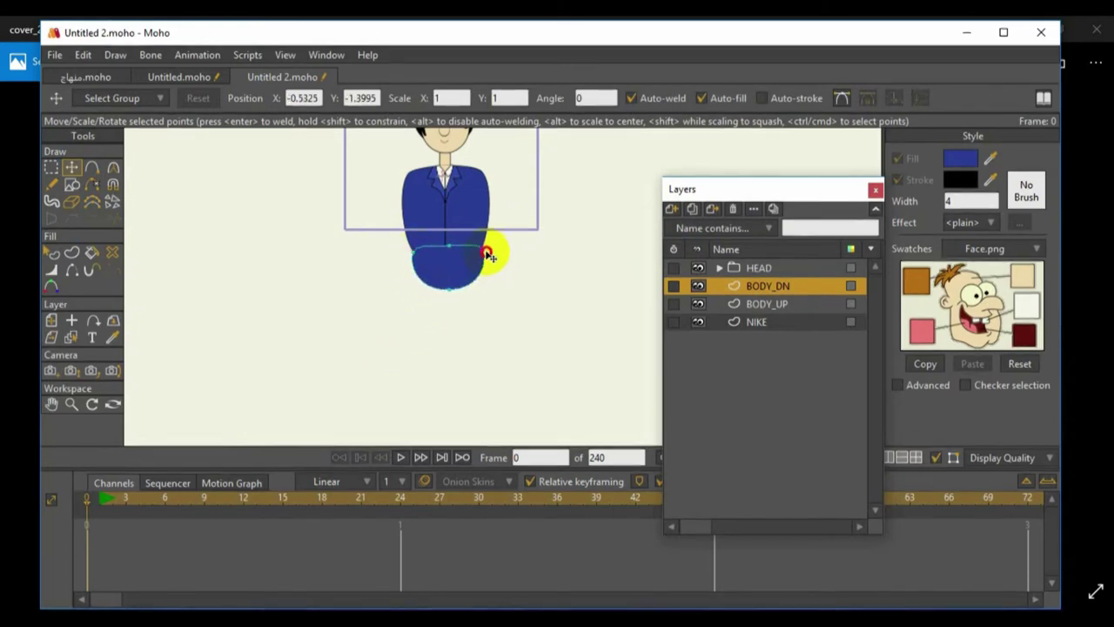
pyautogui.moveTo(448, 290); pyautogui.dragTo(440, 267)
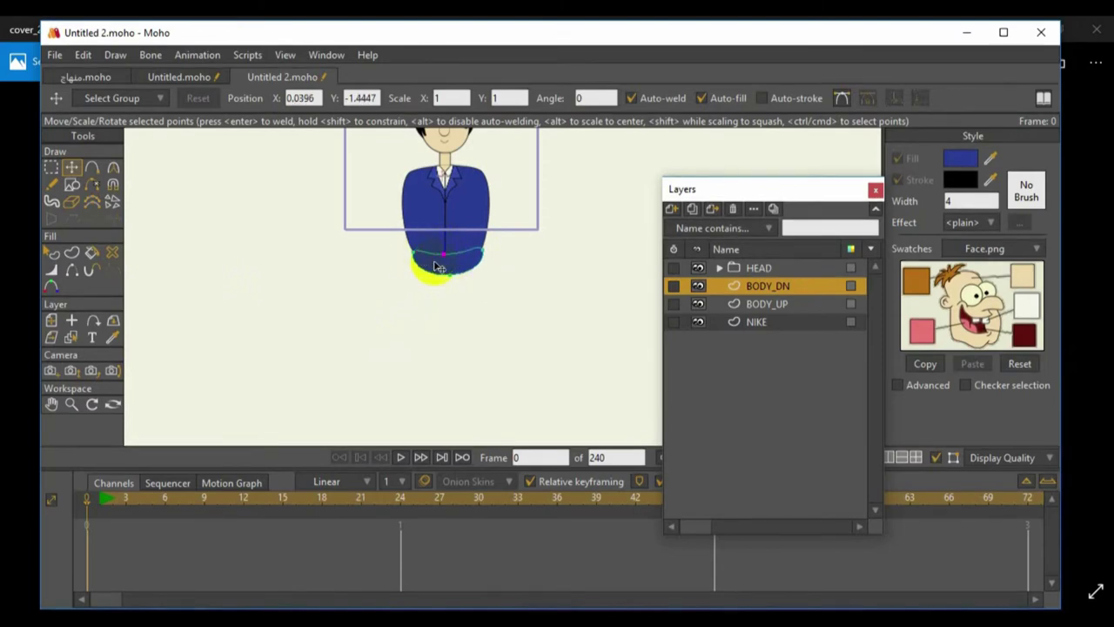
pyautogui.click(758, 296)
pyautogui.moveTo(758, 296); pyautogui.dragTo(765, 315)
# On BODY_UP, move the jacket's right hem corner to the lower body's edge and sharpen the curvature at both hem corners
pyautogui.scroll(2, 537, 292)
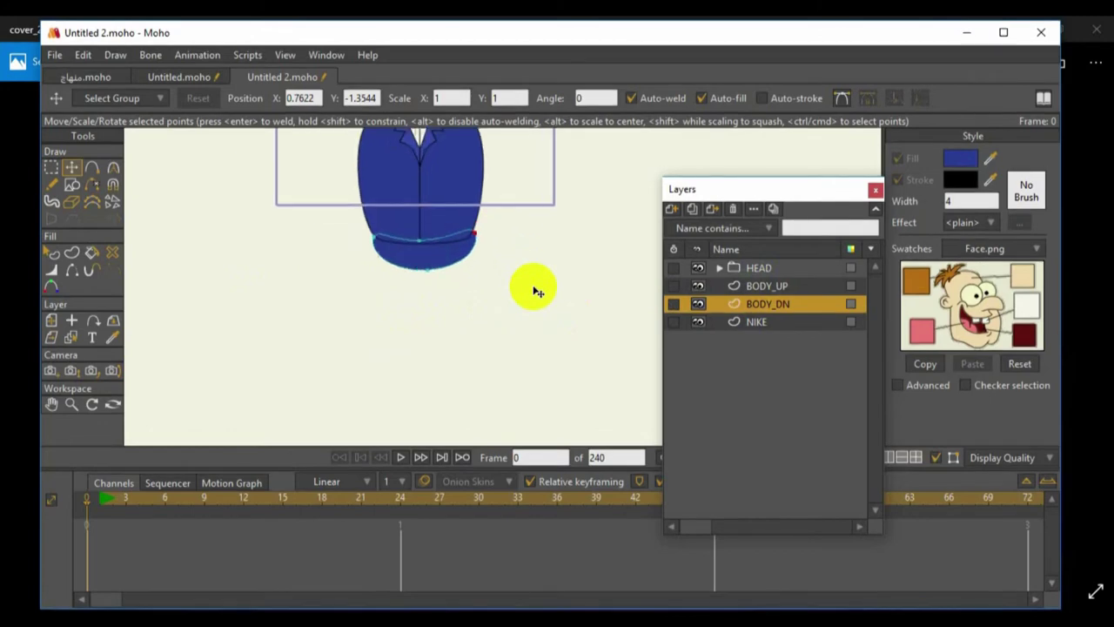
pyautogui.scroll(1, 537, 291)
pyautogui.click(52, 404)
pyautogui.moveTo(258, 275); pyautogui.dragTo(319, 350)
pyautogui.scroll(2, 318, 351)
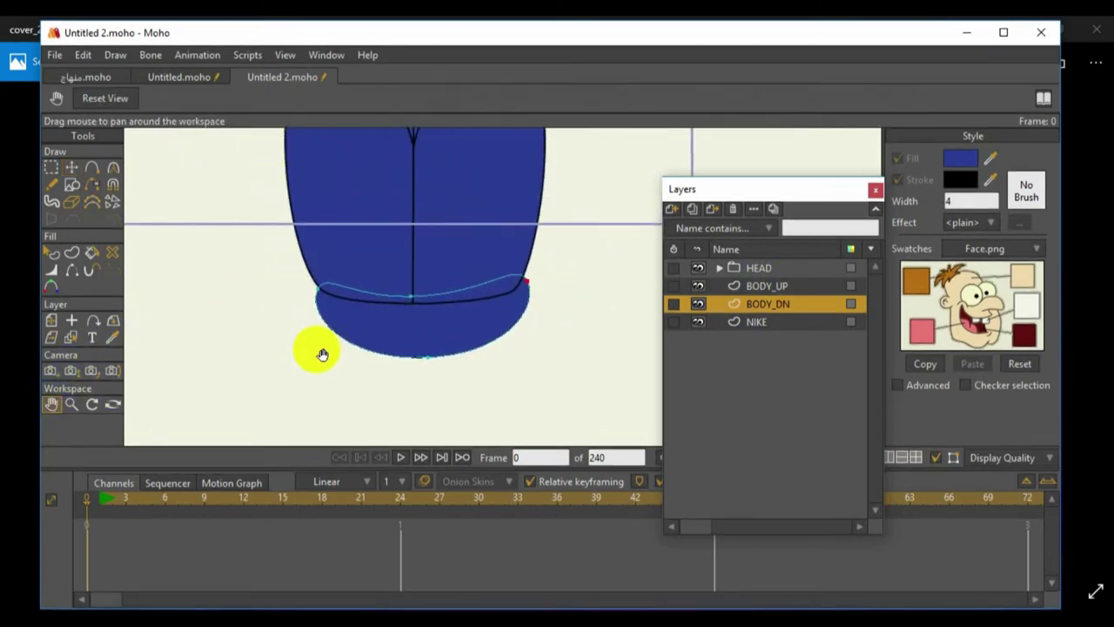
pyautogui.click(763, 288)
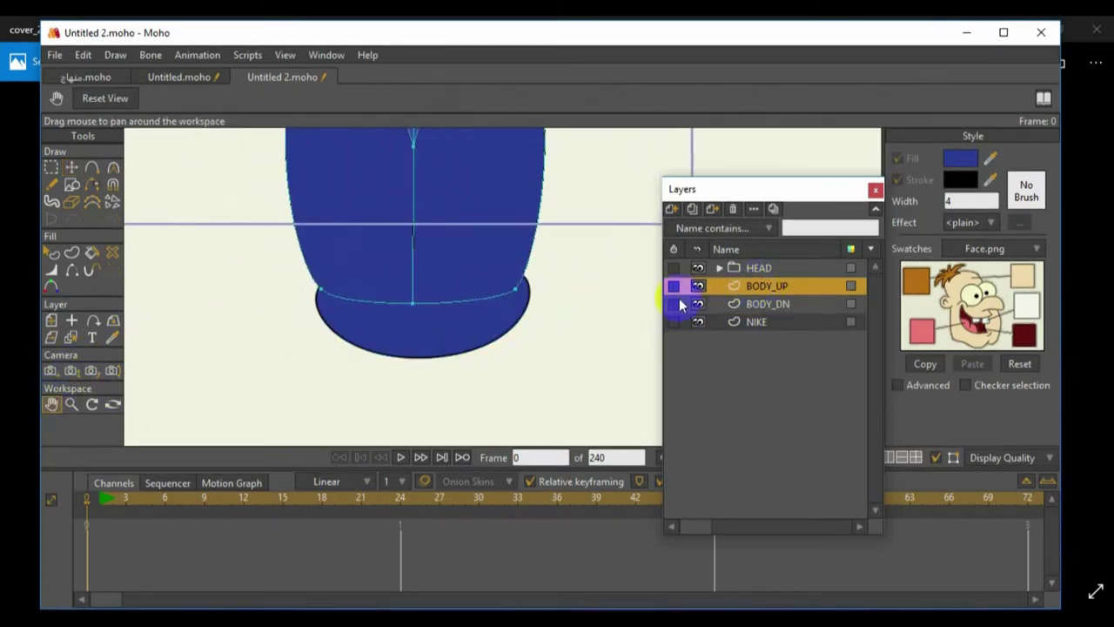
pyautogui.click(72, 167)
pyautogui.moveTo(513, 296); pyautogui.dragTo(519, 288)
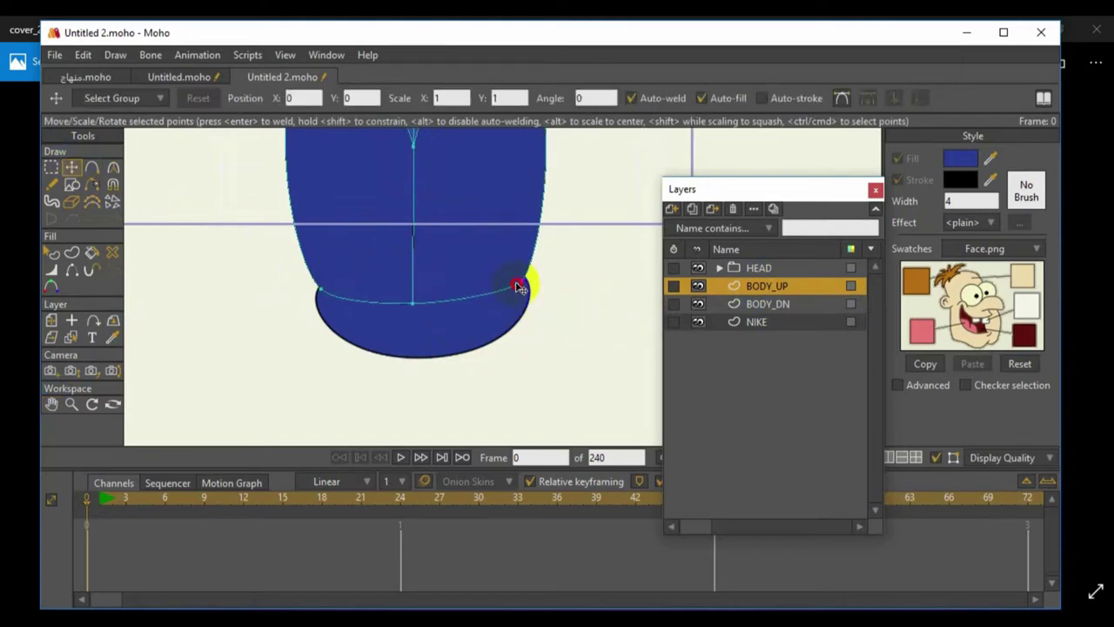
pyautogui.click(114, 167)
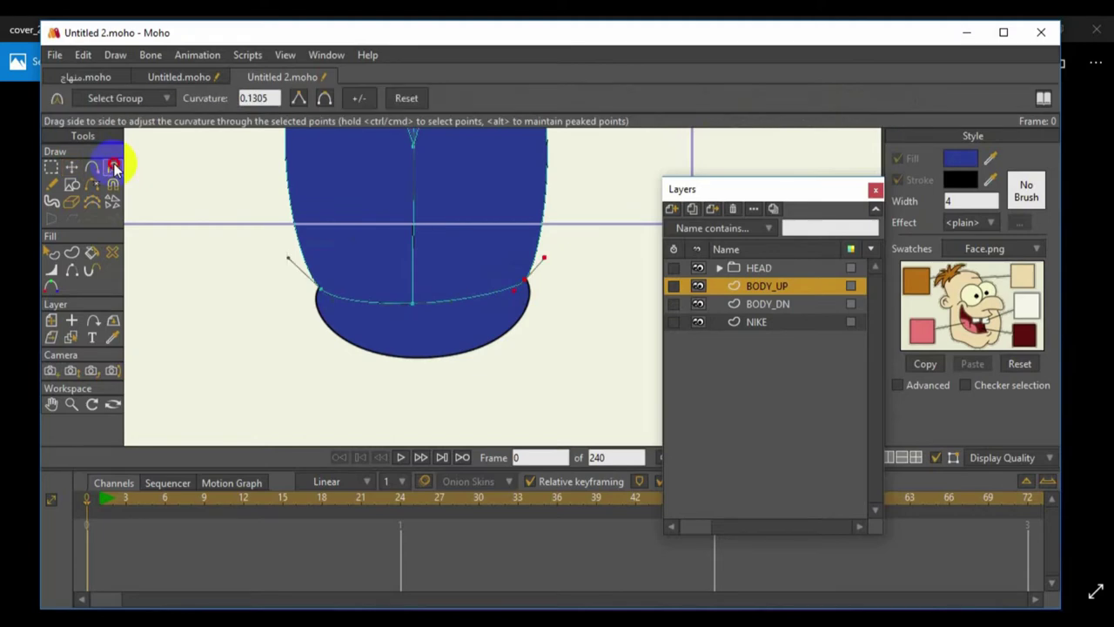
pyautogui.moveTo(344, 283); pyautogui.dragTo(223, 288)
# Pull both hem corners of the jacket outward so its lower part is wider than the lower body
pyautogui.click(74, 168)
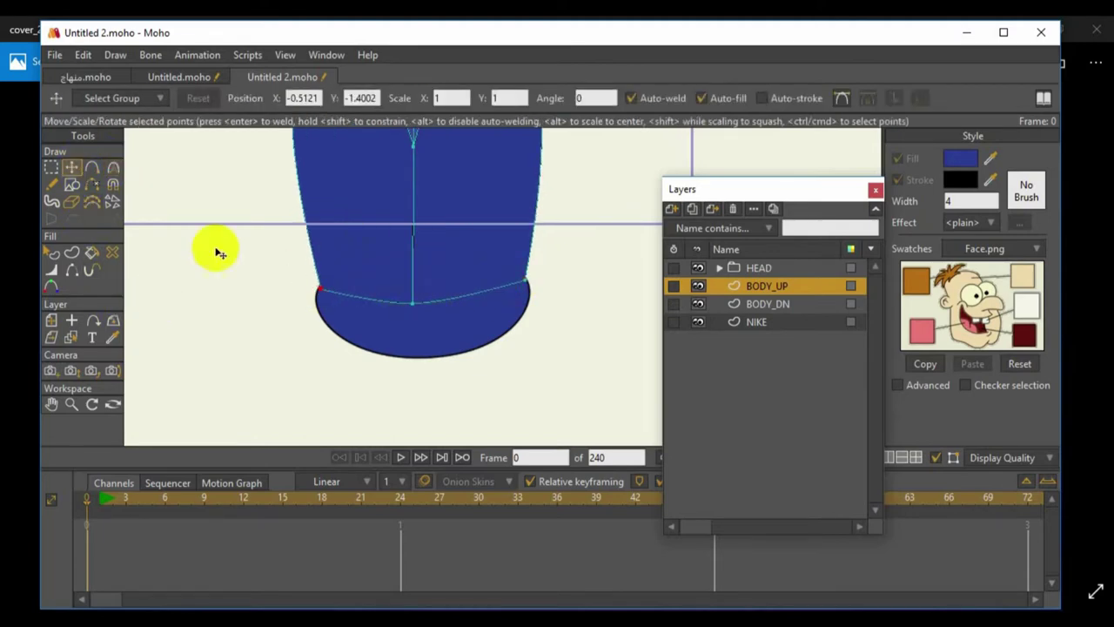
pyautogui.moveTo(321, 289); pyautogui.dragTo(280, 292)
pyautogui.moveTo(524, 281); pyautogui.dragTo(562, 293)
pyautogui.scroll(-3, 522, 292)
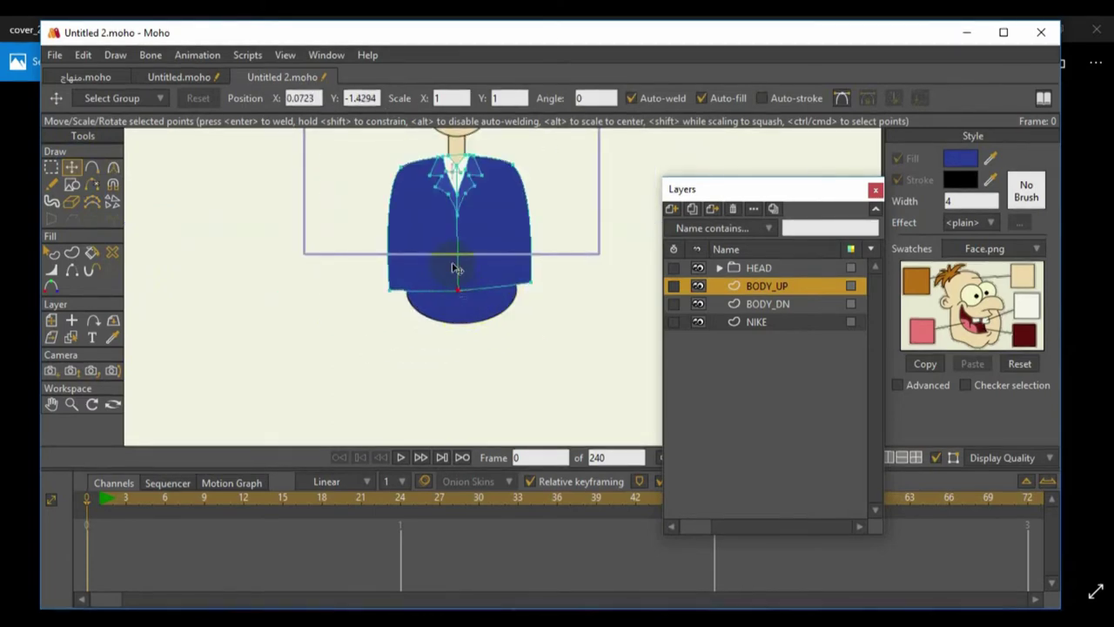
# Add evenly spaced points down both side edges of the jacket to straighten its sides
pyautogui.scroll(2, 426, 257)
pyautogui.click(52, 404)
pyautogui.moveTo(216, 331); pyautogui.dragTo(291, 373)
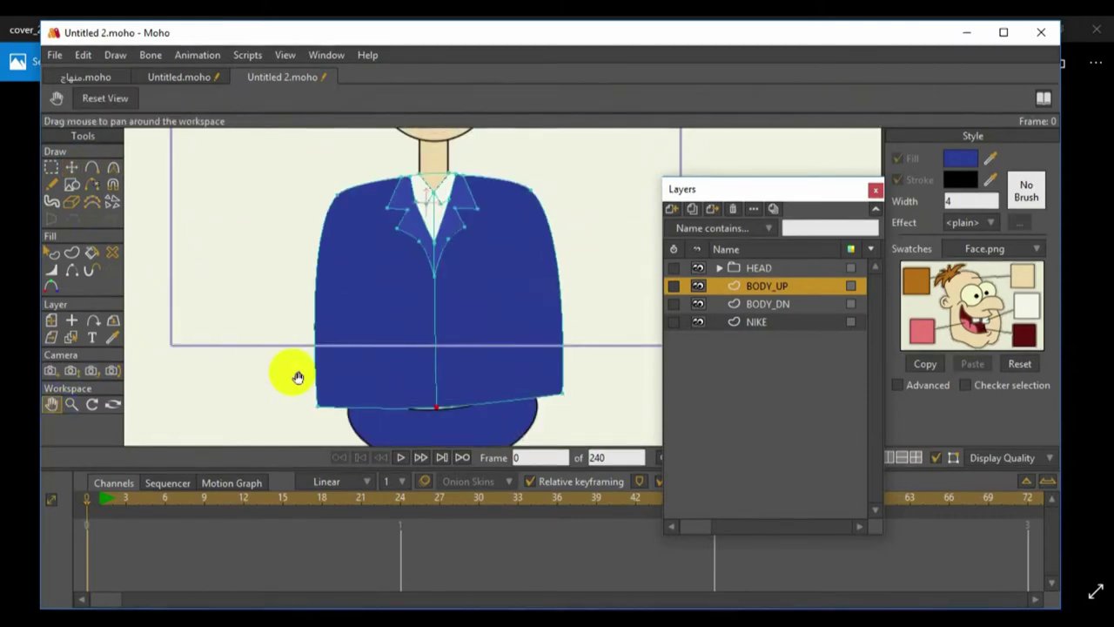
pyautogui.click(92, 166)
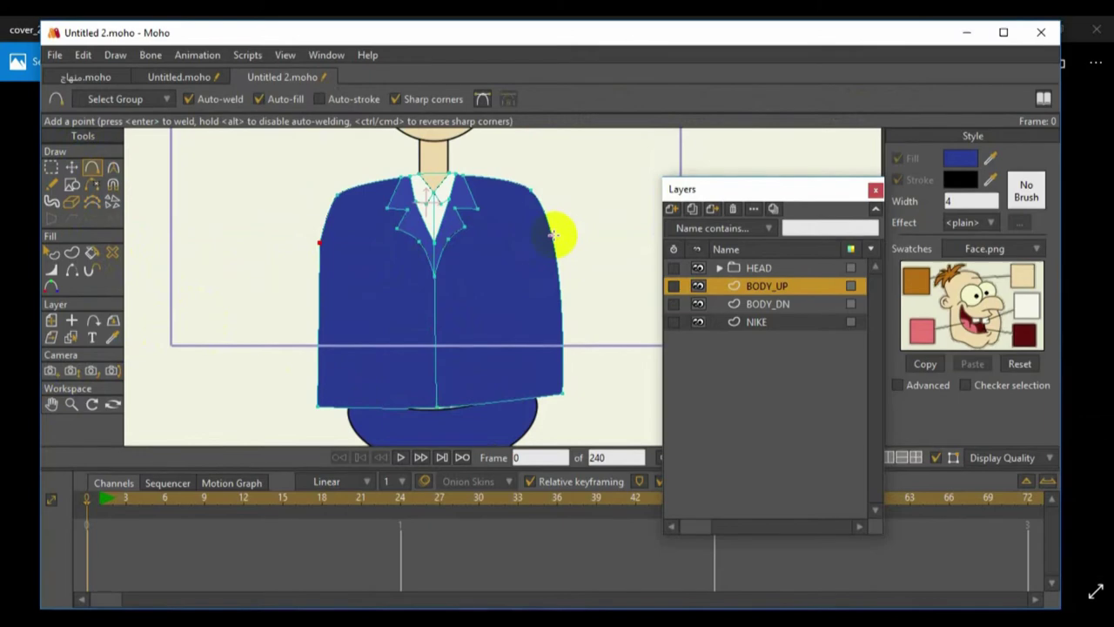
pyautogui.click(318, 287)
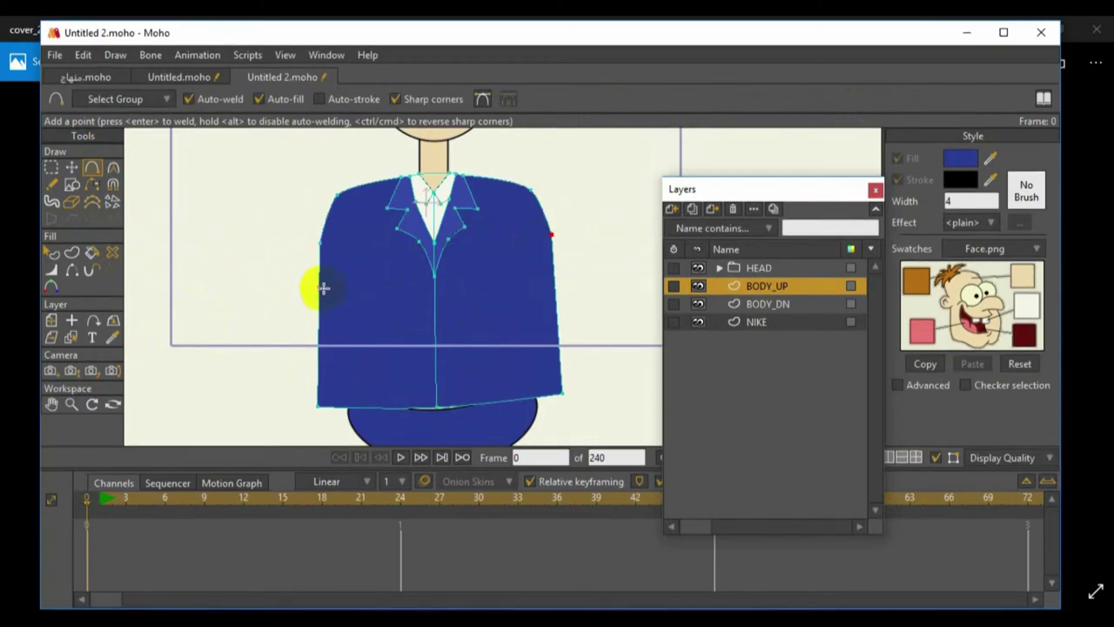
pyautogui.click(554, 283)
pyautogui.click(317, 341)
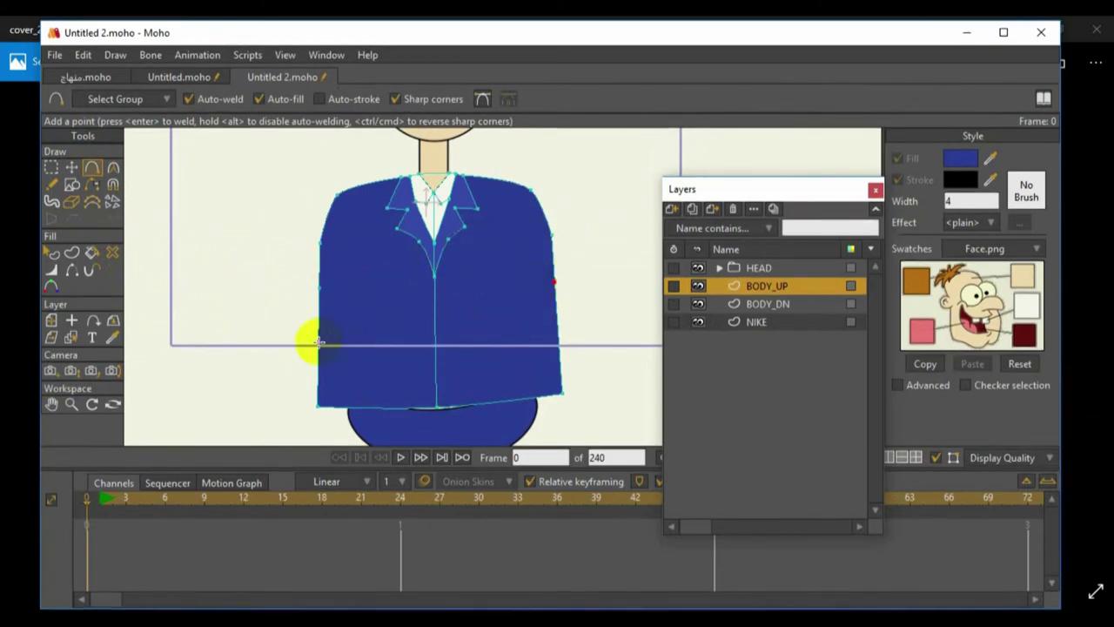
pyautogui.click(556, 330)
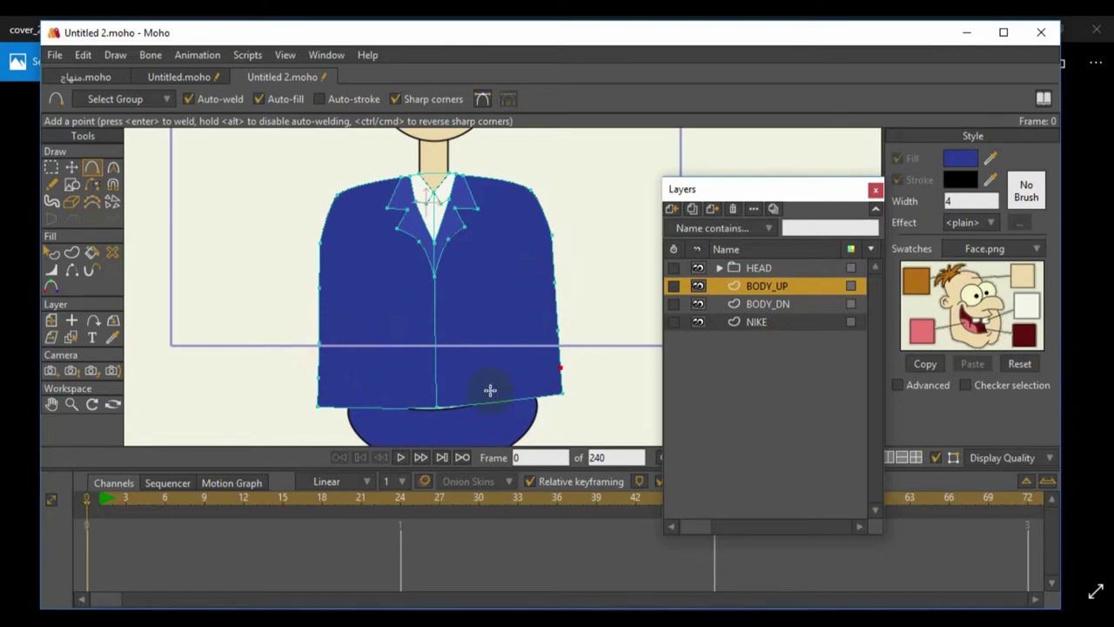
# On BODY_DN, raise the middle point of the lower body's top edge so it sits behind the jacket
pyautogui.click(71, 168)
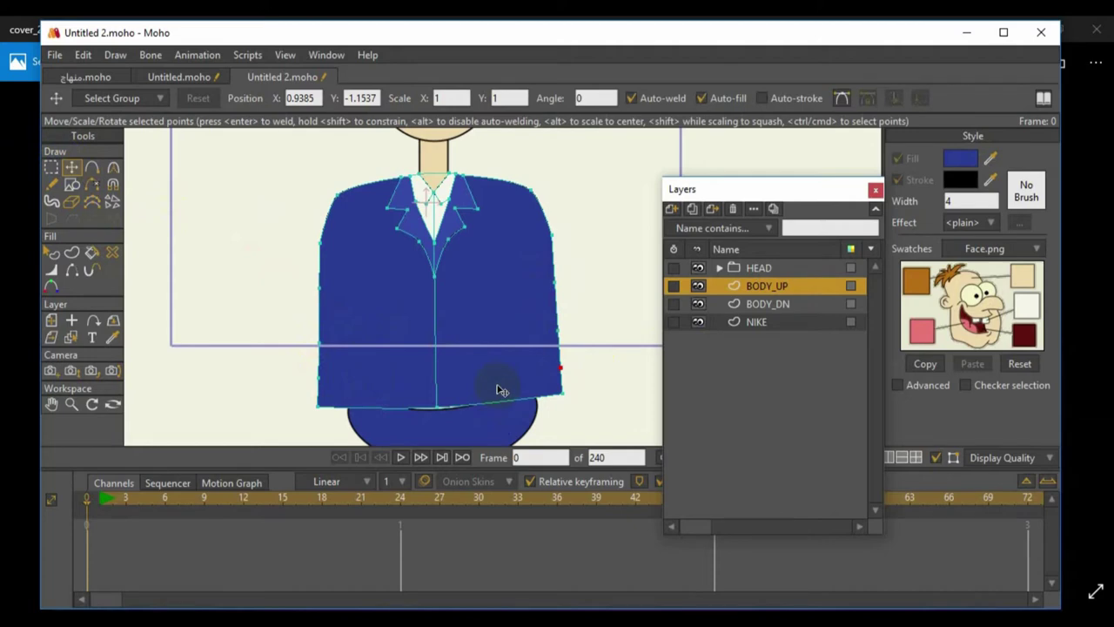
pyautogui.click(766, 309)
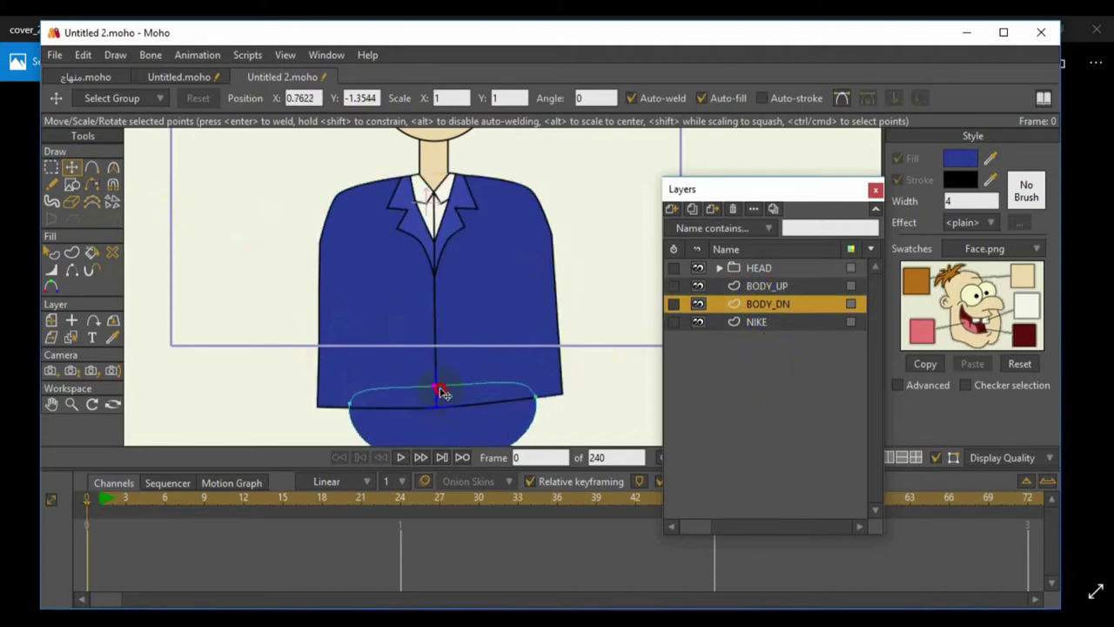
pyautogui.click(51, 403)
pyautogui.moveTo(179, 403); pyautogui.dragTo(231, 304)
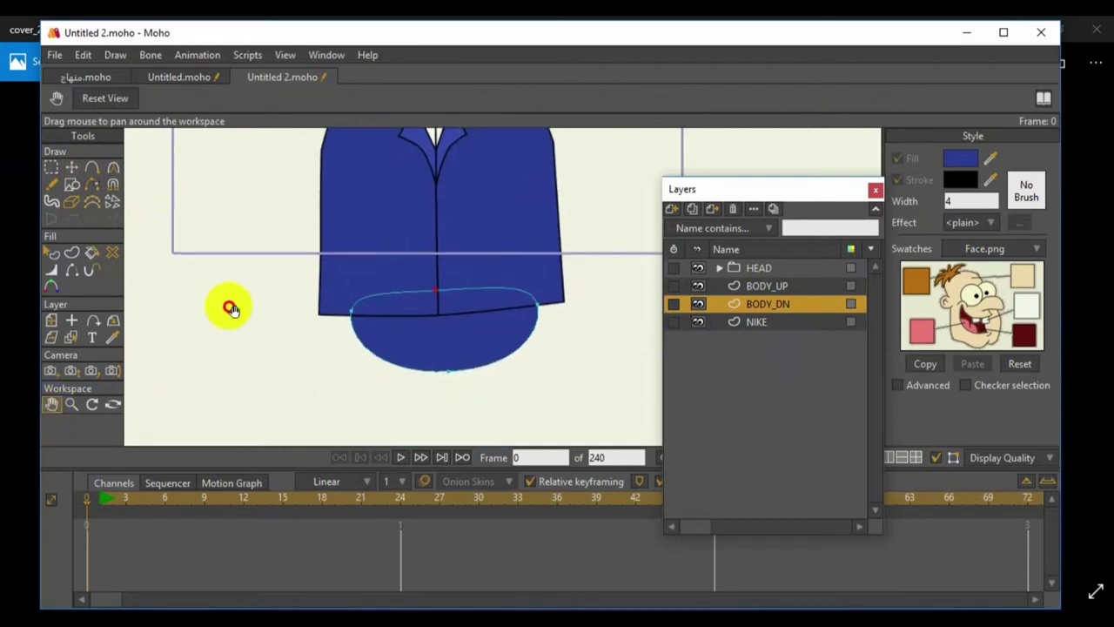
pyautogui.scroll(-3, 231, 305)
pyautogui.moveTo(296, 318); pyautogui.dragTo(290, 324)
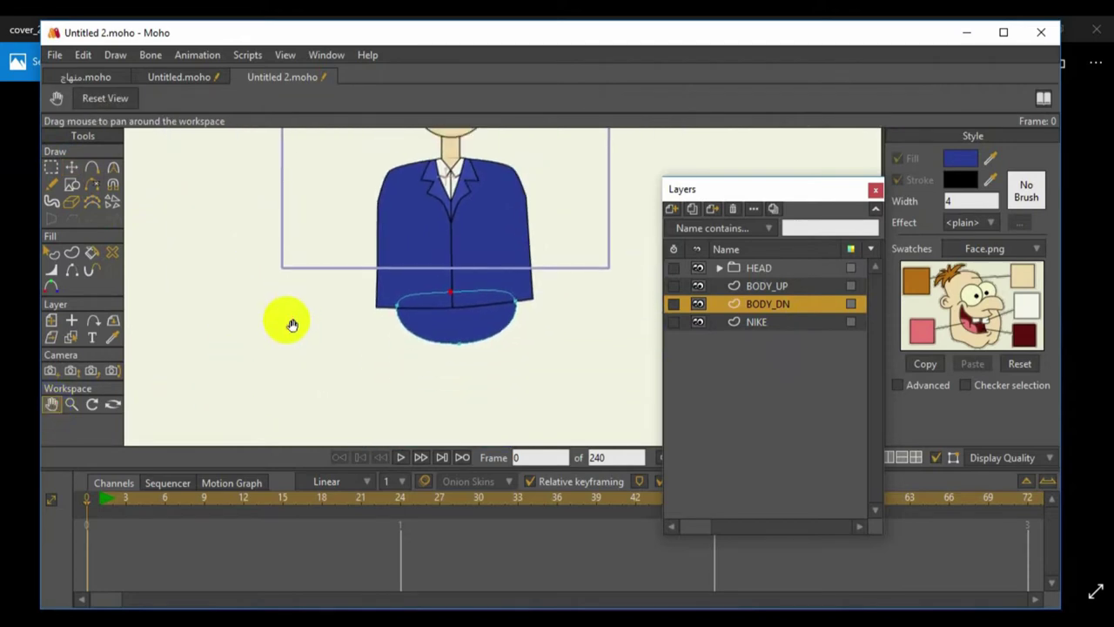
# Add a new vector layer above BODY_DN and name it L_LEQ
pyautogui.click(670, 214)
pyautogui.click(676, 224)
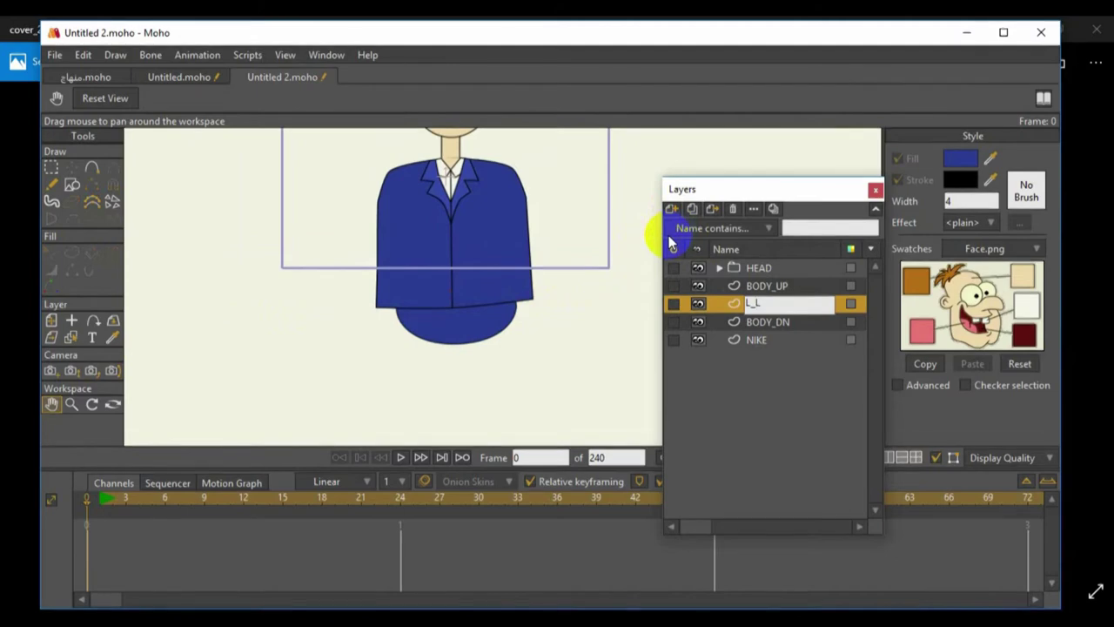
pyautogui.press('Return')
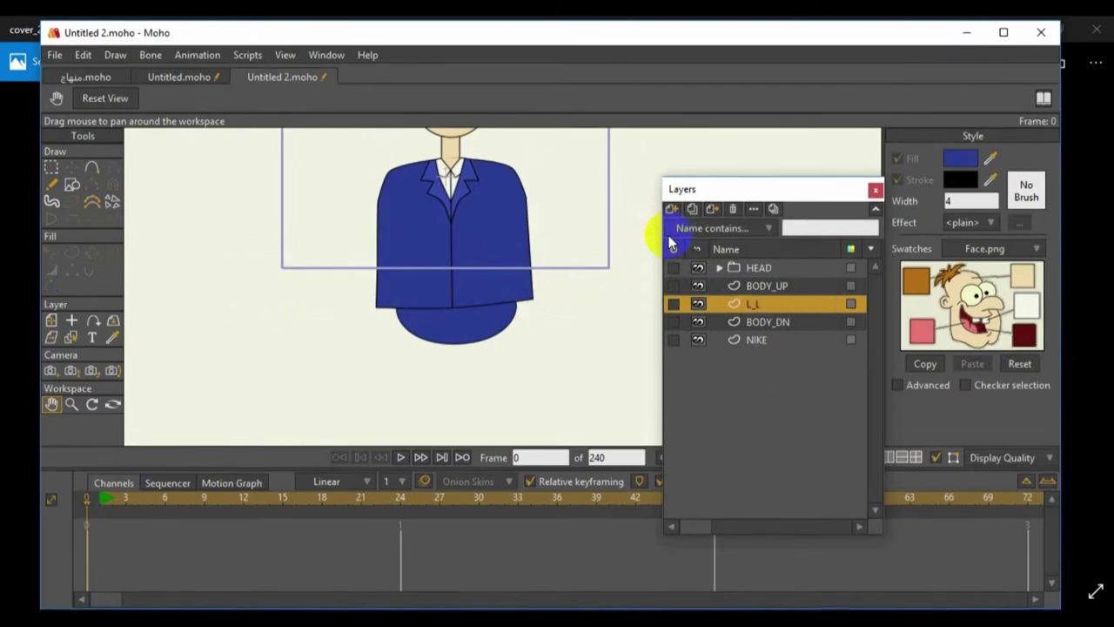
pyautogui.doubleClick(764, 304)
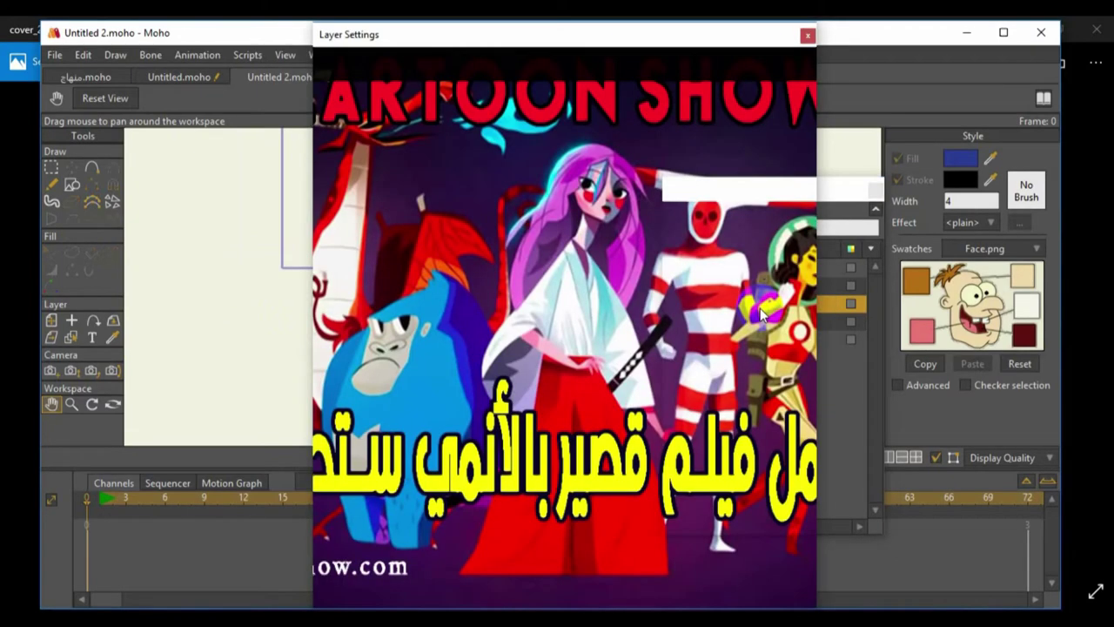
pyautogui.click(402, 91)
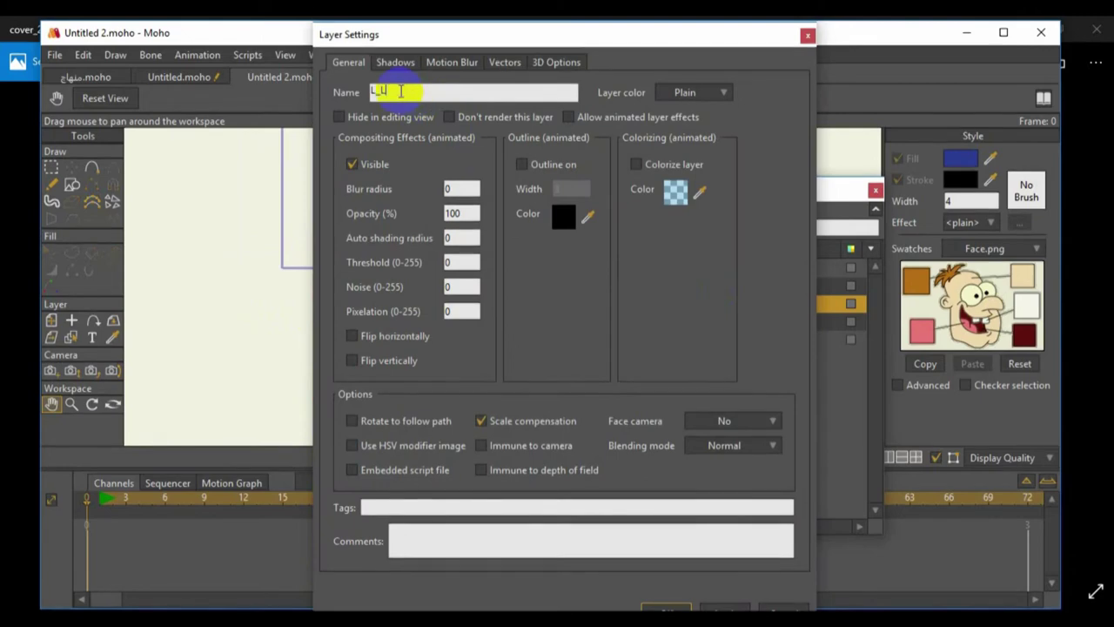
pyautogui.write('EG')
pyautogui.press('Return')
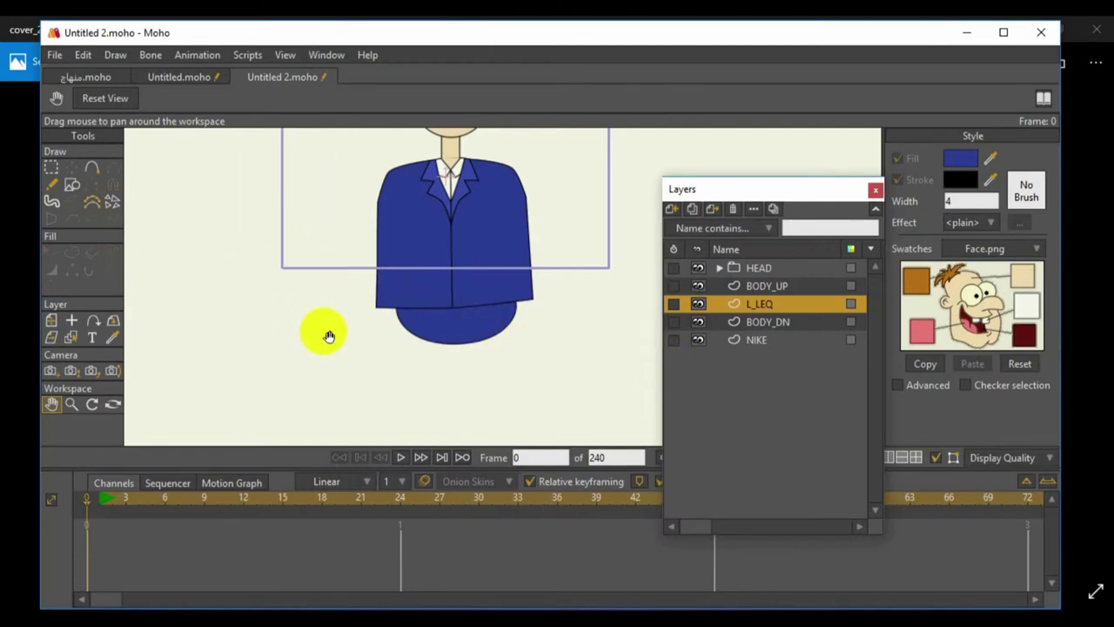
# Draw a tall, narrow dark blue rectangle for the leg, extending down from the right side of the lower body
pyautogui.moveTo(232, 390); pyautogui.dragTo(231, 293)
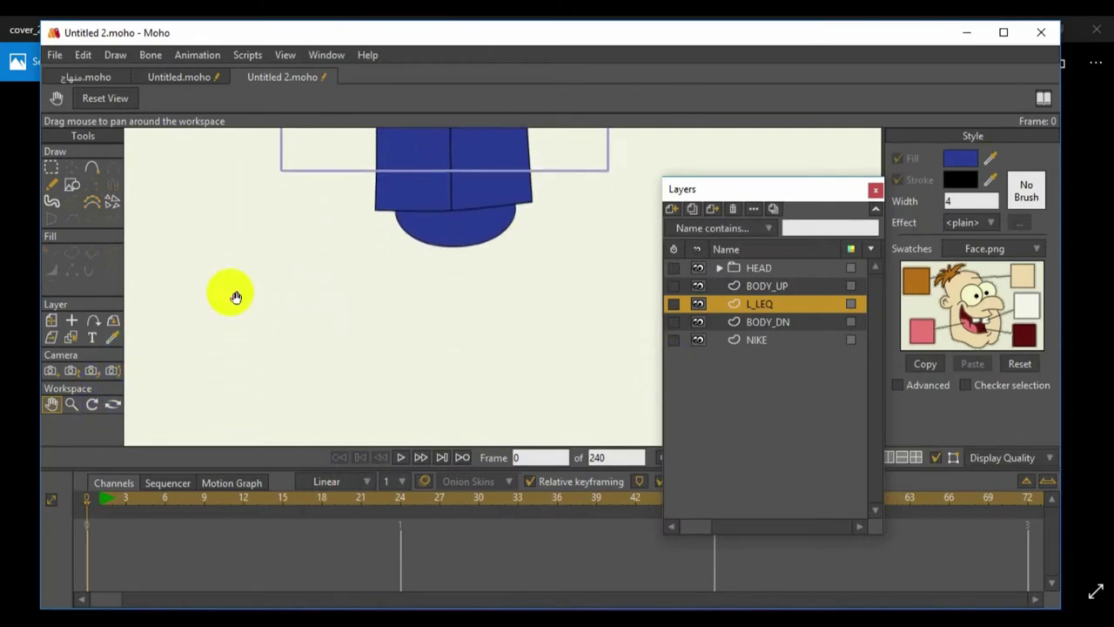
pyautogui.click(71, 185)
pyautogui.click(218, 99)
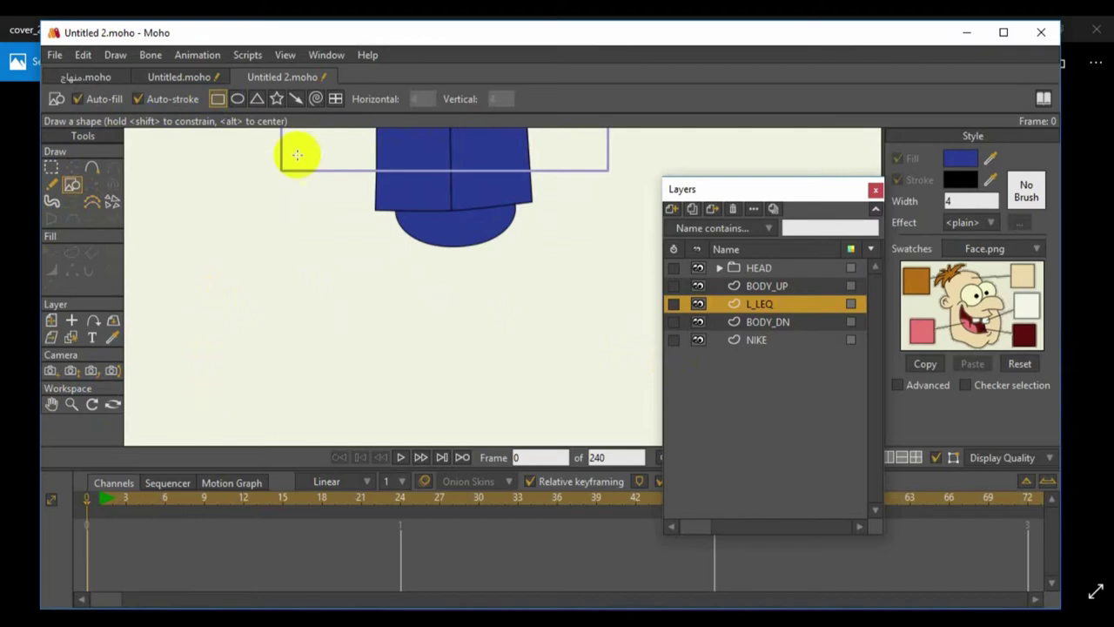
pyautogui.moveTo(472, 216); pyautogui.dragTo(516, 367)
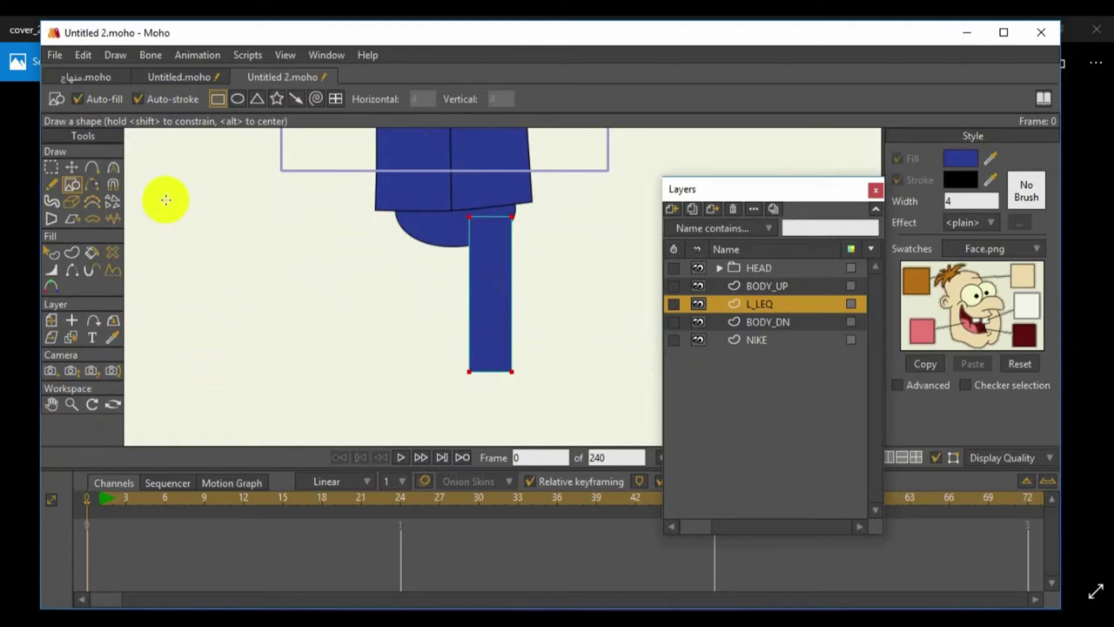
pyautogui.click(76, 166)
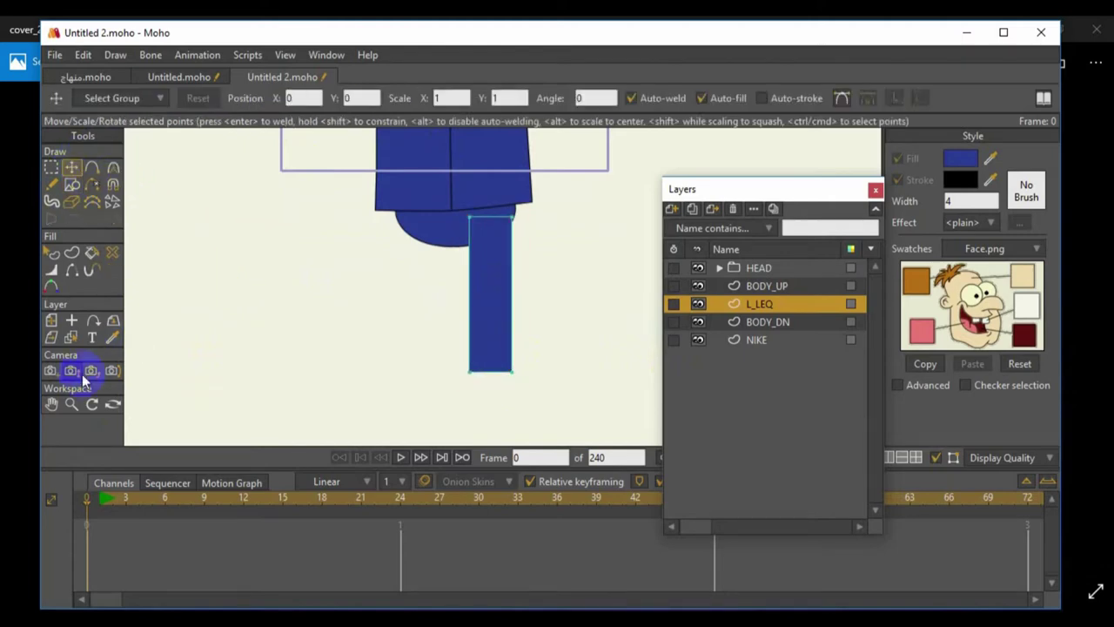
# Add a raised point in the middle of the leg's top edge and round it to a curvature of about 0.68
pyautogui.click(52, 403)
pyautogui.moveTo(188, 285); pyautogui.dragTo(169, 380)
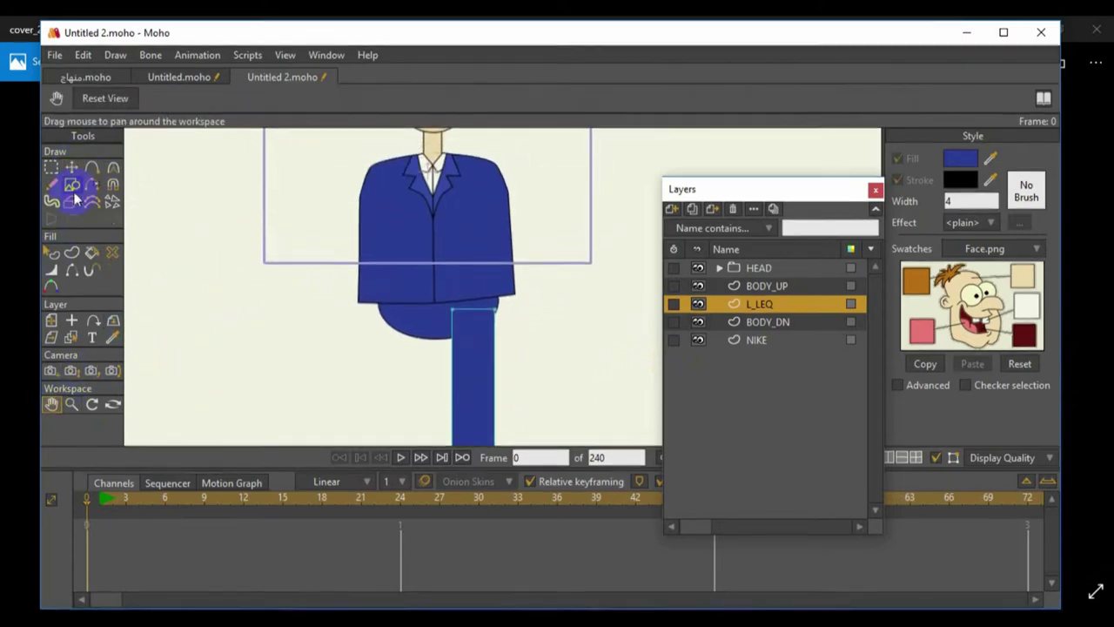
pyautogui.click(93, 168)
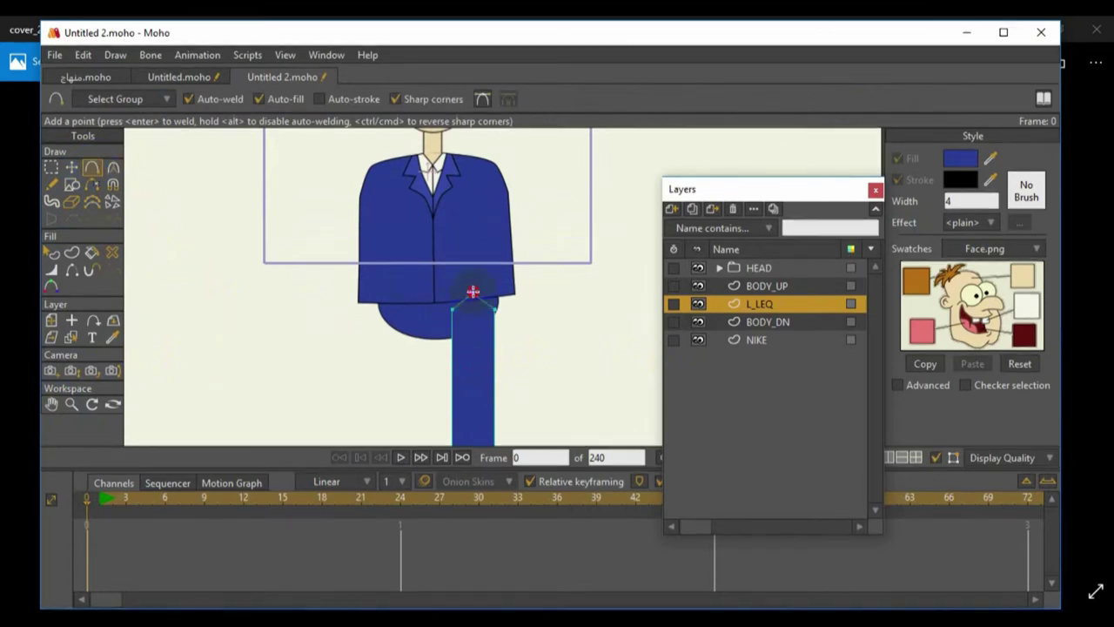
pyautogui.click(113, 169)
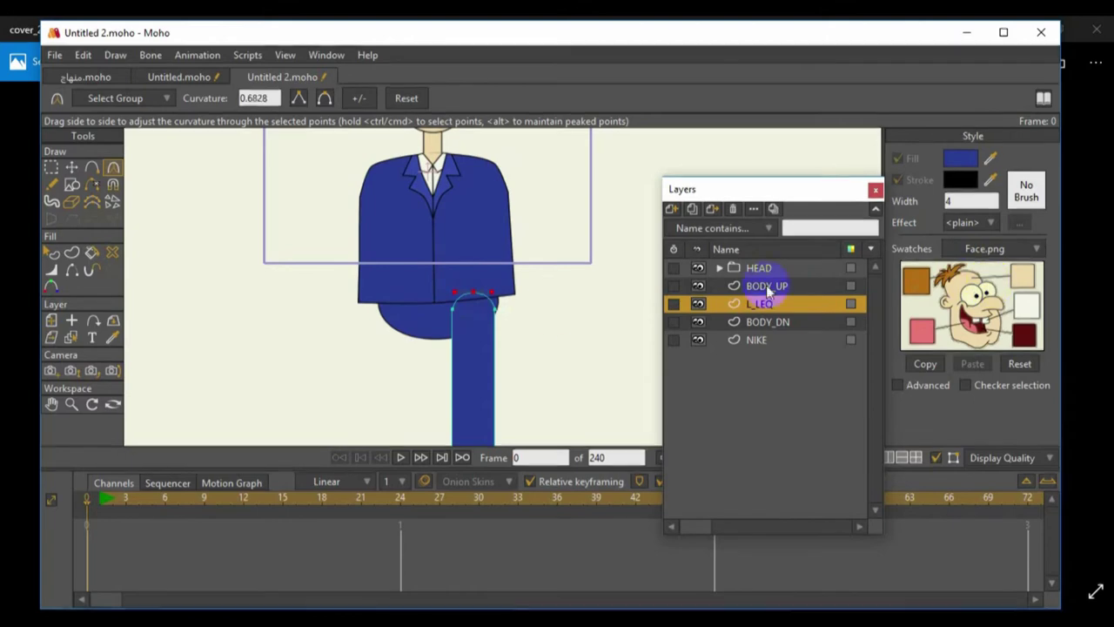
# Move the leg's upper corner points outward so the leg is wider at the hip and tapers toward the ankle
pyautogui.scroll(-4, 361, 340)
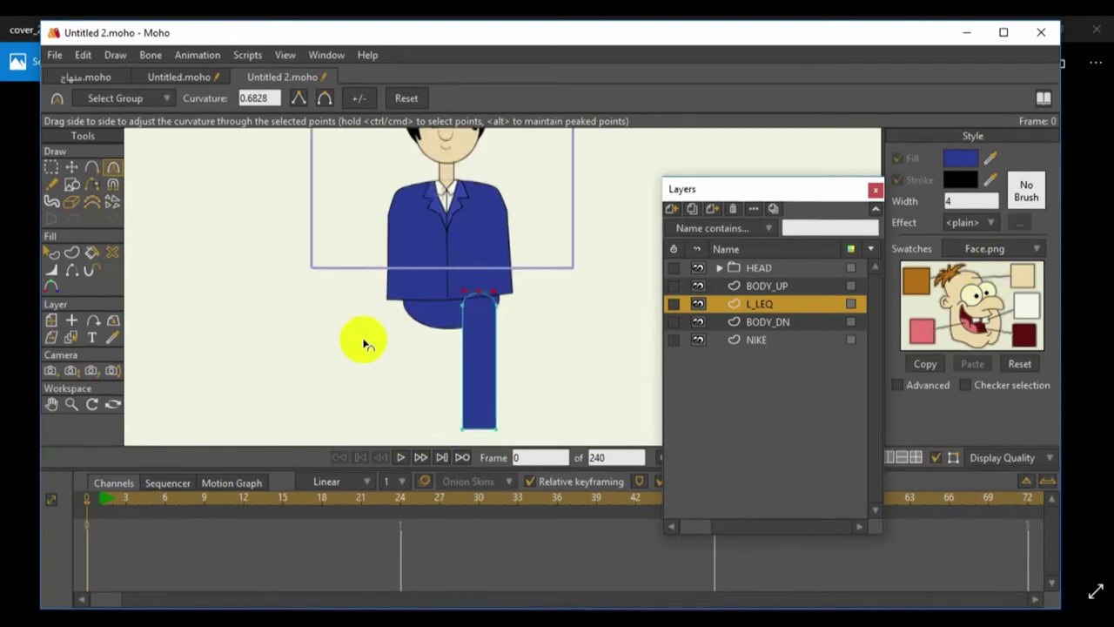
pyautogui.click(71, 167)
pyautogui.click(273, 304)
pyautogui.moveTo(480, 305); pyautogui.dragTo(505, 304)
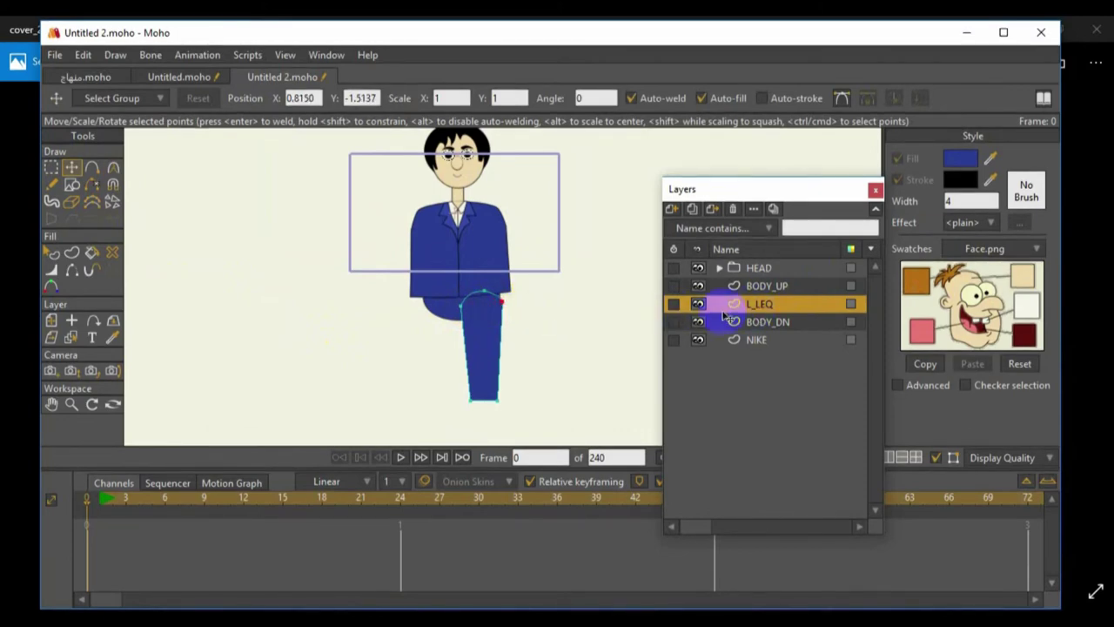
pyautogui.scroll(4, 498, 352)
pyautogui.scroll(2, 500, 357)
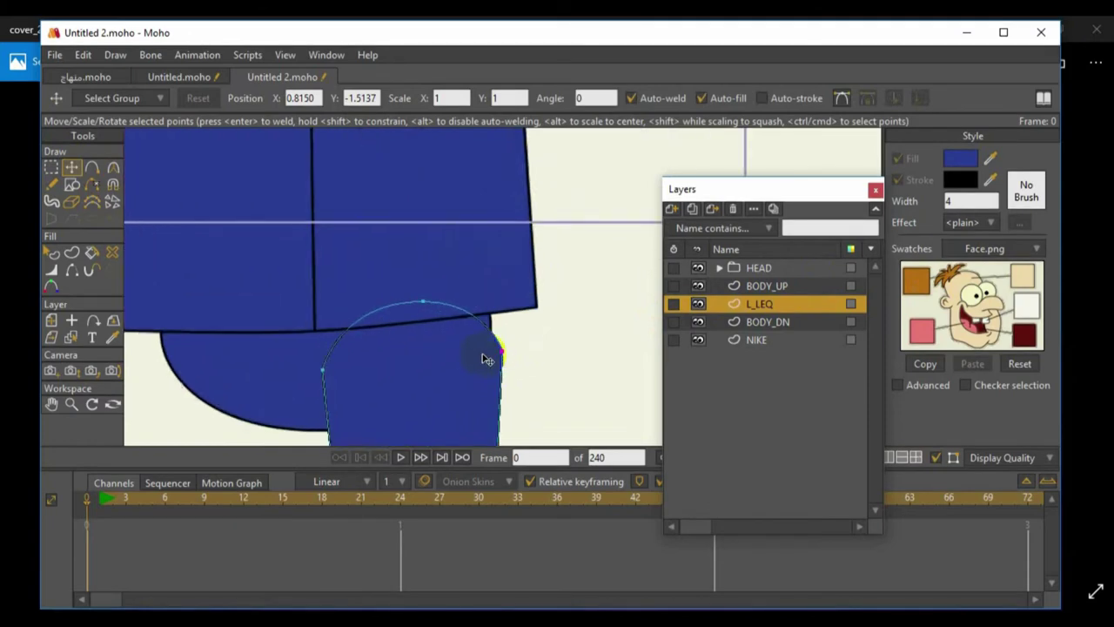
pyautogui.scroll(-2, 488, 360)
pyautogui.scroll(-4, 485, 358)
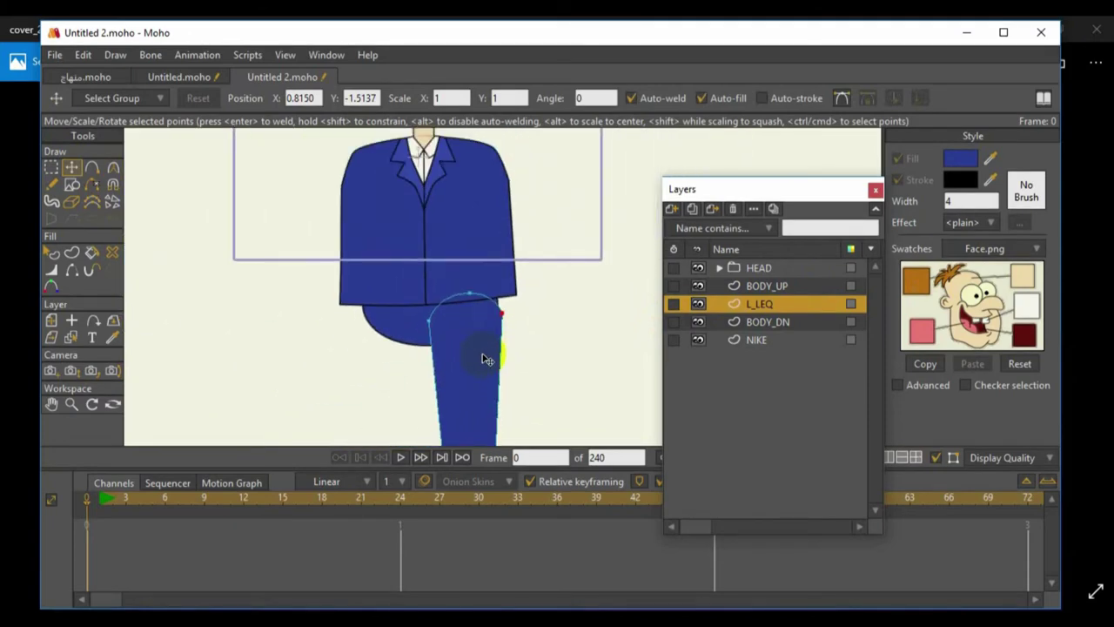
# Draw a closed kite-shaped foot outline below the leg, starting and ending on the leg's bottom edge
pyautogui.click(51, 403)
pyautogui.moveTo(218, 393); pyautogui.dragTo(236, 305)
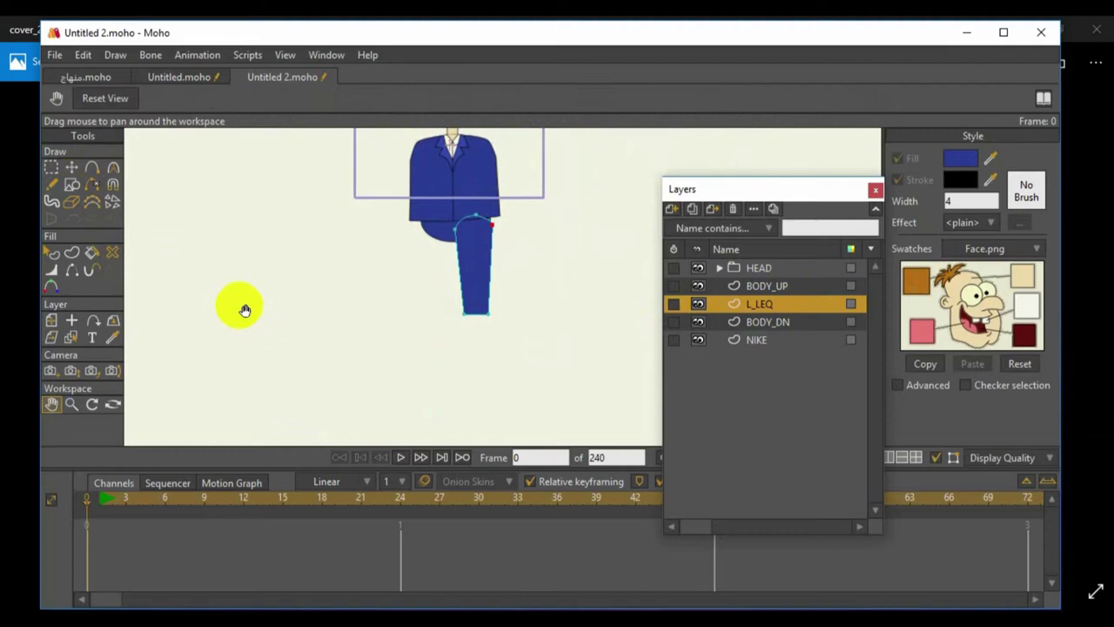
pyautogui.scroll(2, 261, 322)
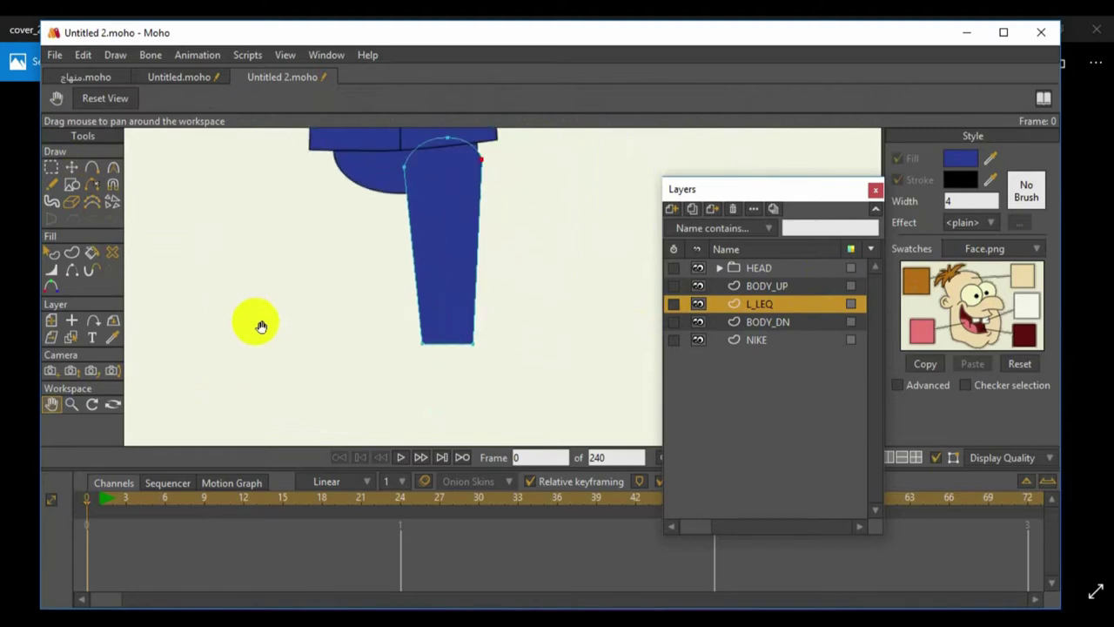
pyautogui.click(92, 167)
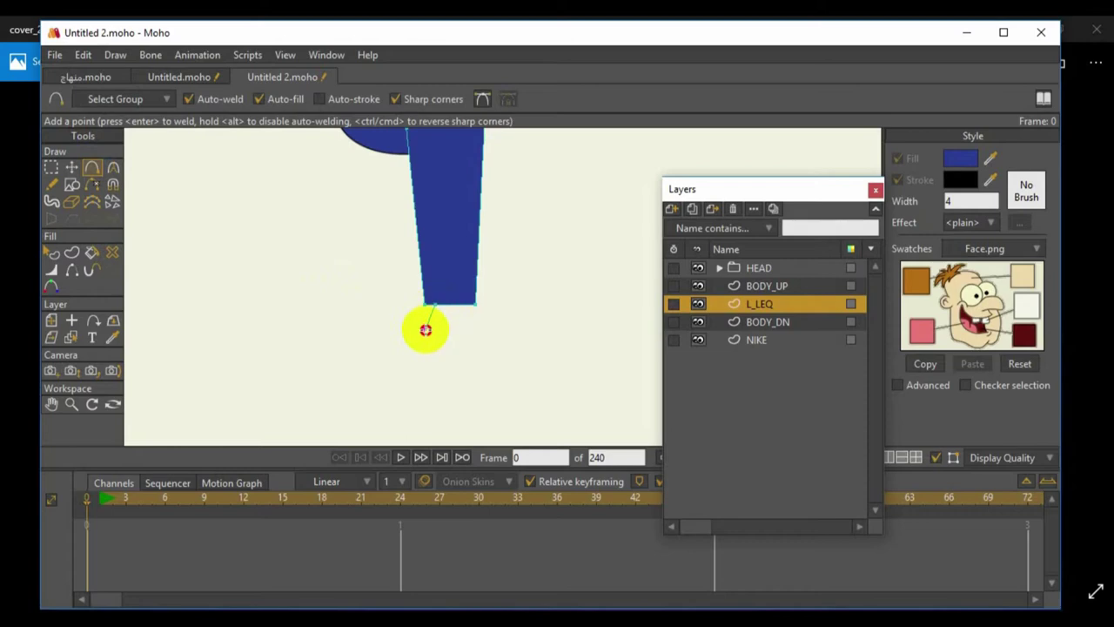
pyautogui.moveTo(419, 335); pyautogui.dragTo(463, 304)
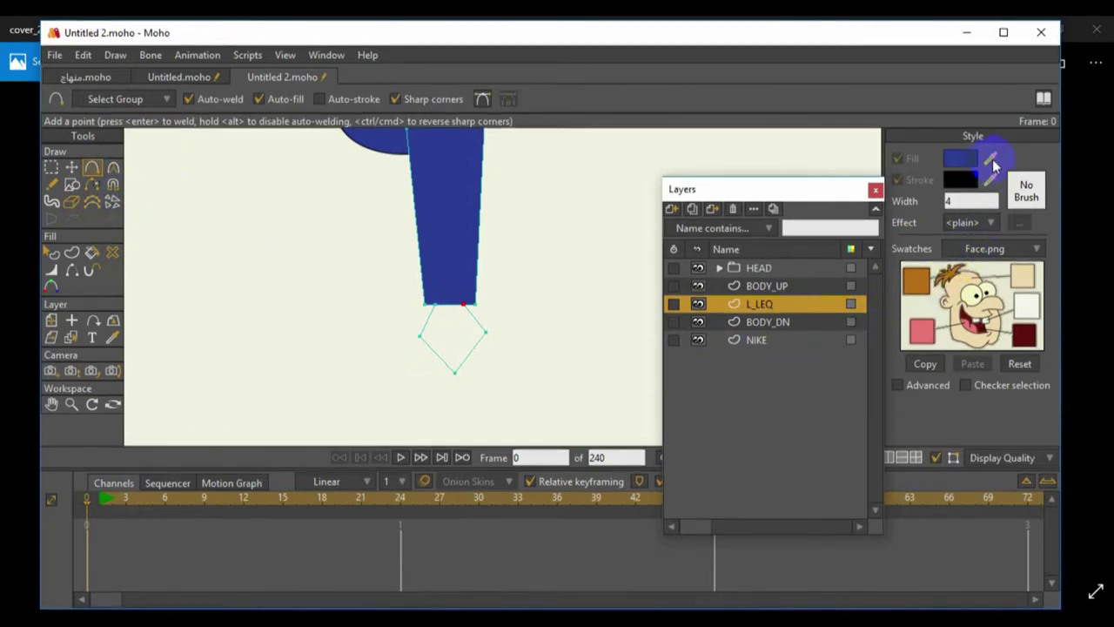
# Select the foot outline and create a filled shape from it with black as the fill colour
pyautogui.click(1023, 336)
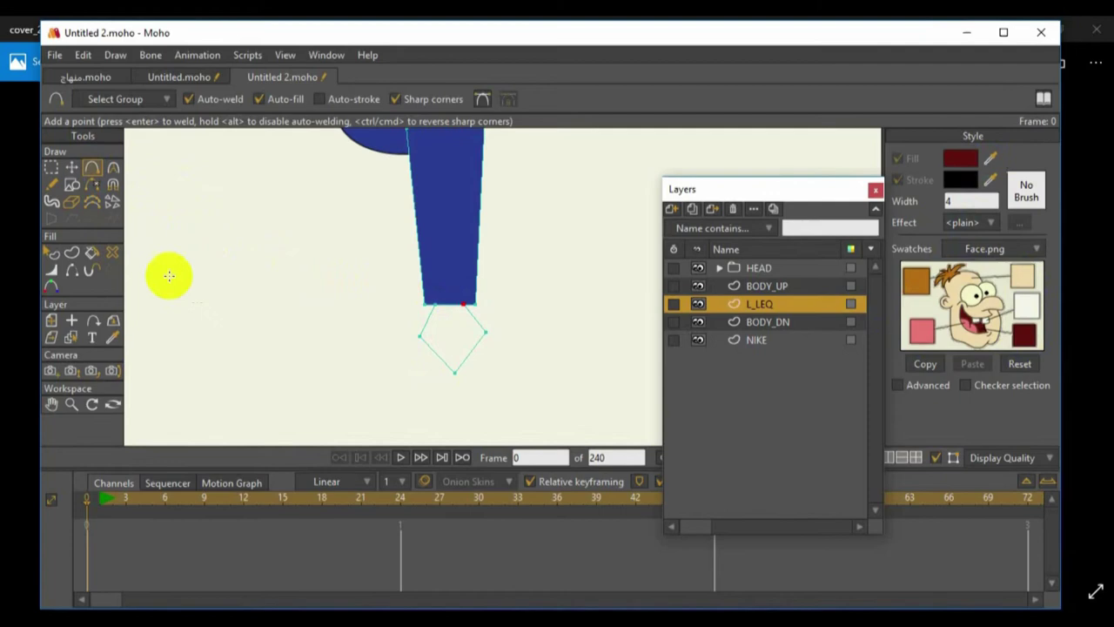
pyautogui.click(71, 253)
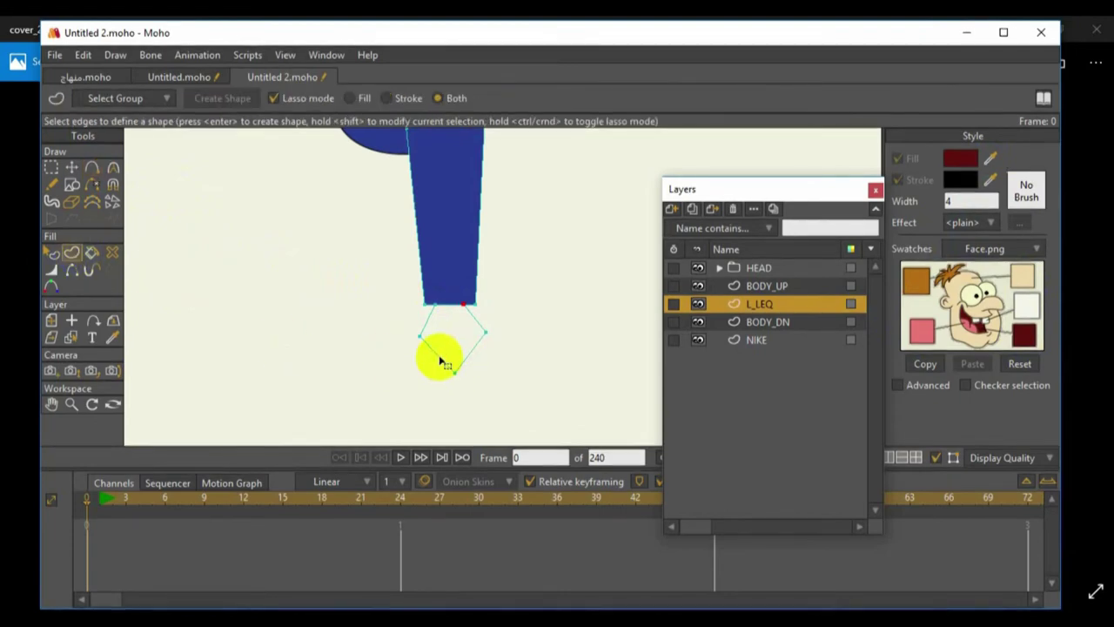
pyautogui.click(441, 361)
pyautogui.click(962, 167)
pyautogui.moveTo(529, 336); pyautogui.dragTo(335, 547)
pyautogui.click(621, 537)
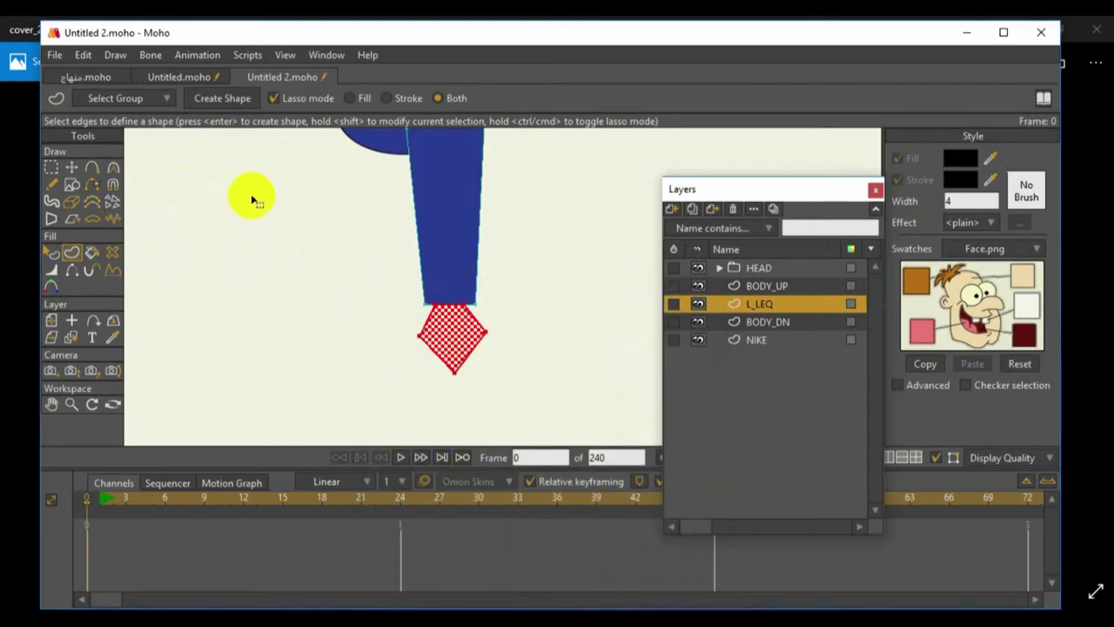
pyautogui.click(228, 100)
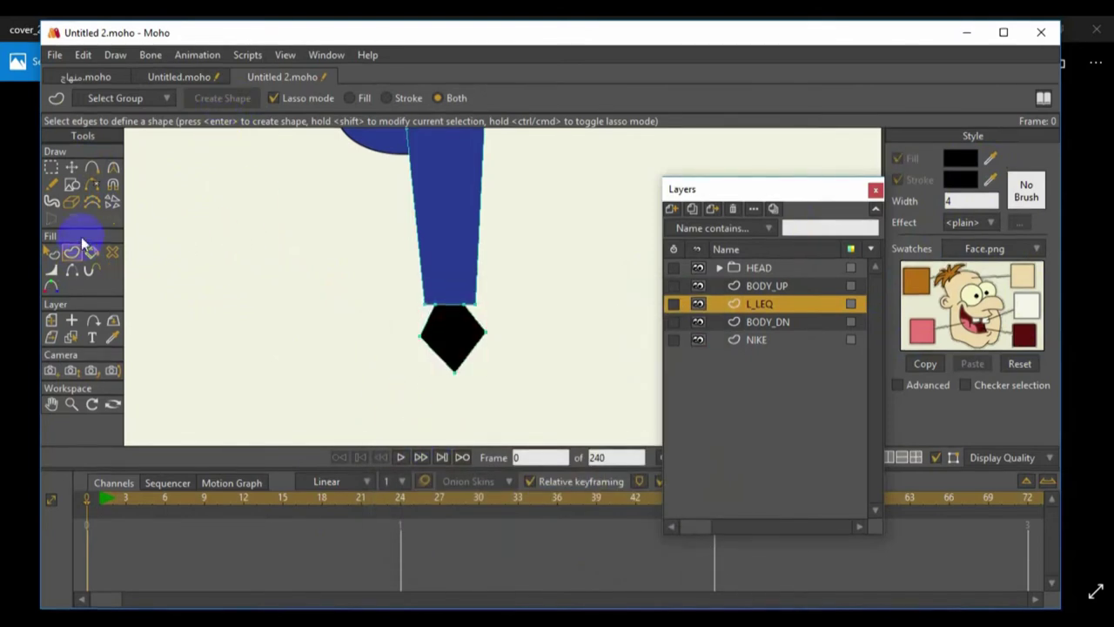
# Increase the curvature of the foot's side and bottom points to turn the kite into a rounded shoe
pyautogui.click(113, 168)
pyautogui.moveTo(466, 376); pyautogui.dragTo(309, 348)
pyautogui.scroll(1, 309, 347)
# Lower the shoe's tip, pull its side points inward, and adjust the tip's curvature to about 0.4 for a slim oval
pyautogui.click(71, 167)
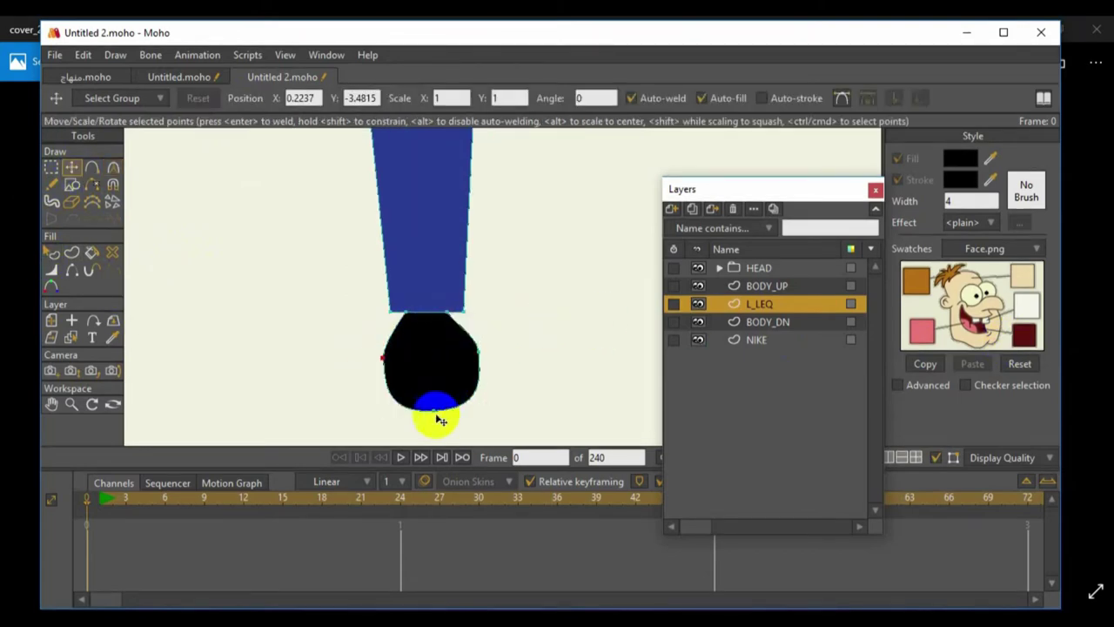
pyautogui.moveTo(435, 416); pyautogui.dragTo(430, 430)
pyautogui.moveTo(481, 363); pyautogui.dragTo(471, 364)
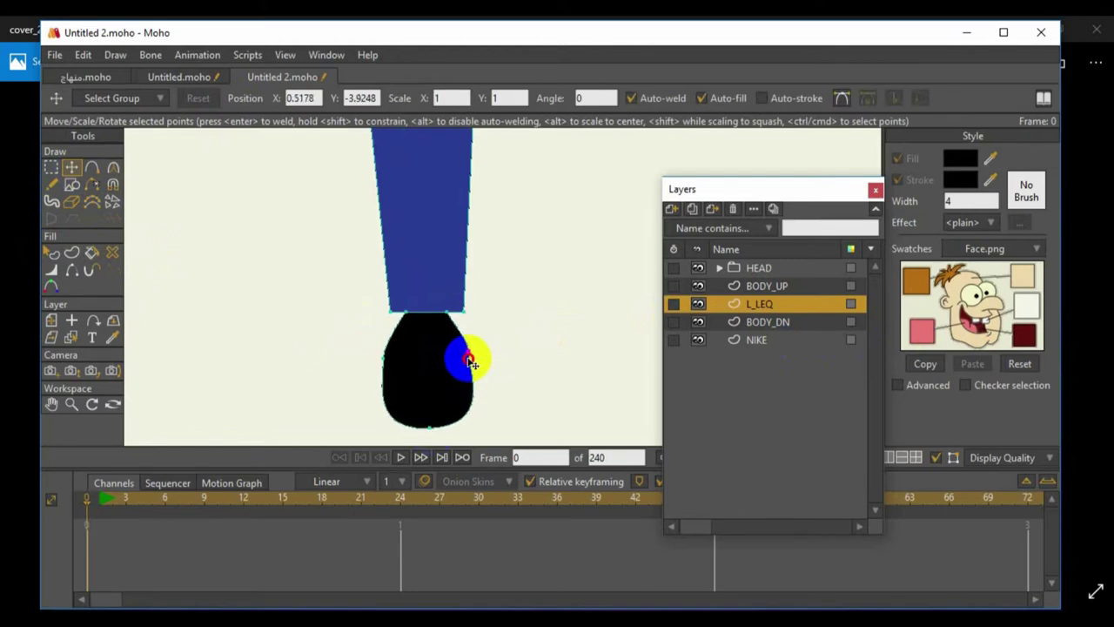
pyautogui.moveTo(385, 356); pyautogui.dragTo(401, 358)
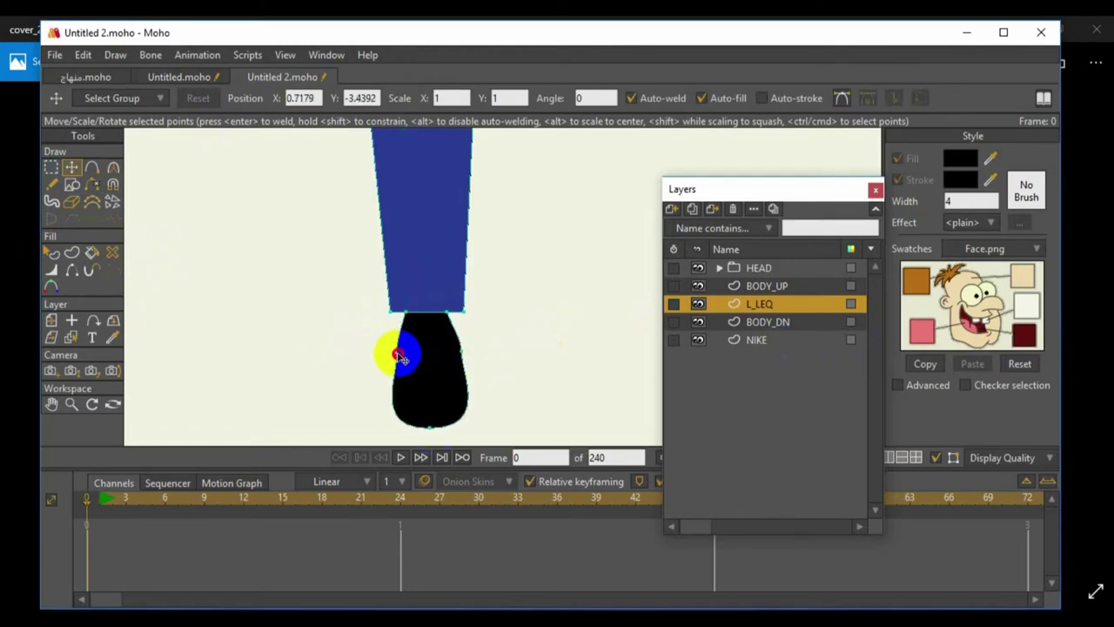
pyautogui.click(112, 167)
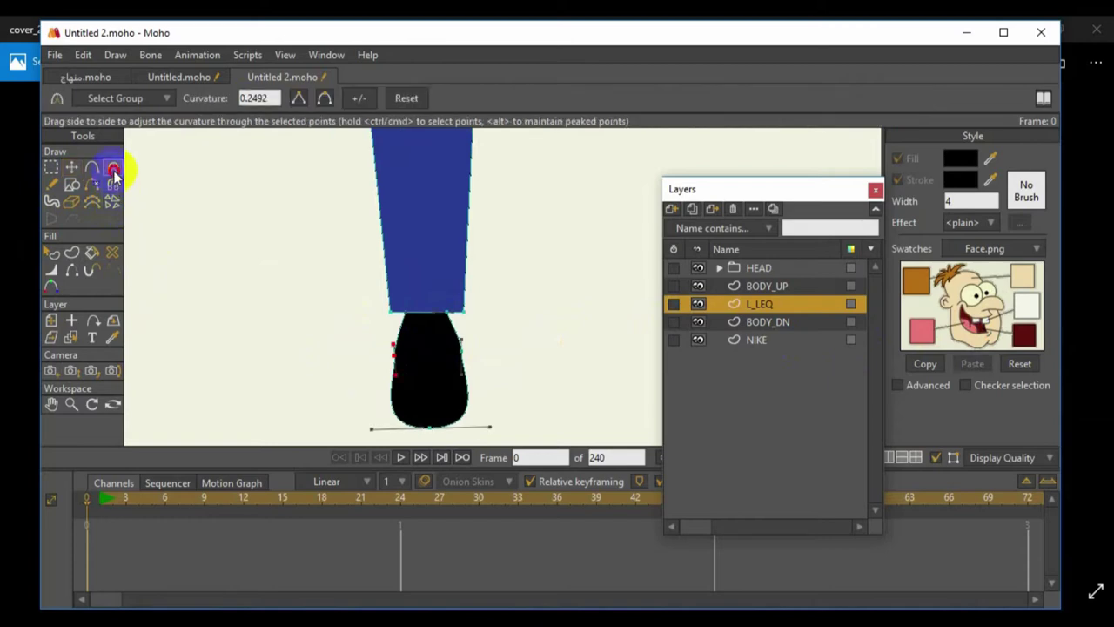
pyautogui.moveTo(432, 415); pyautogui.dragTo(324, 461)
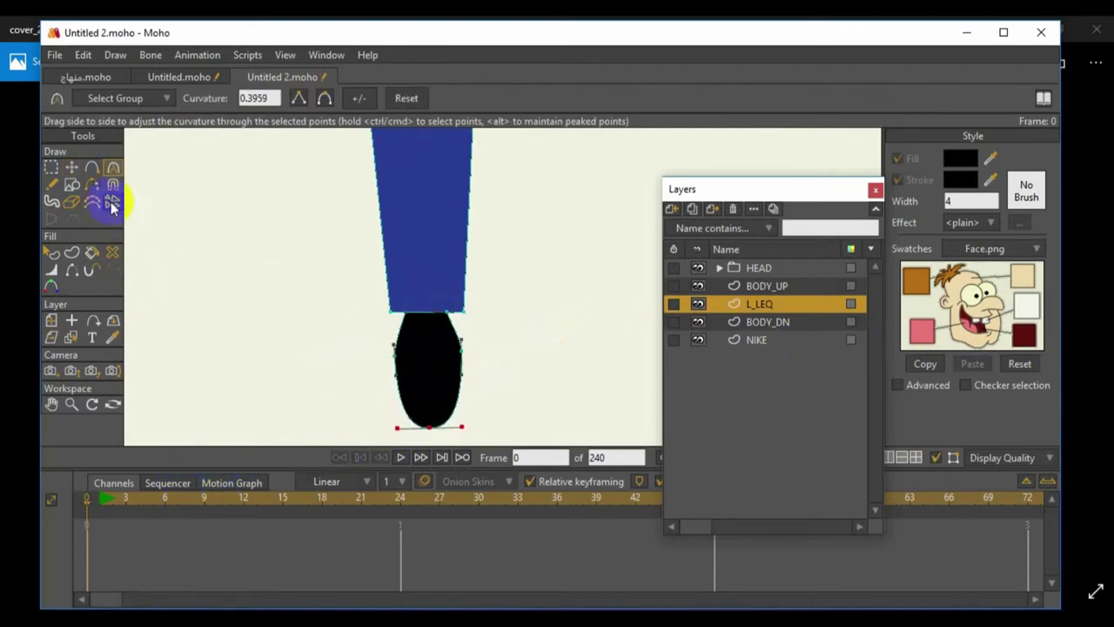
pyautogui.scroll(-2, 256, 293)
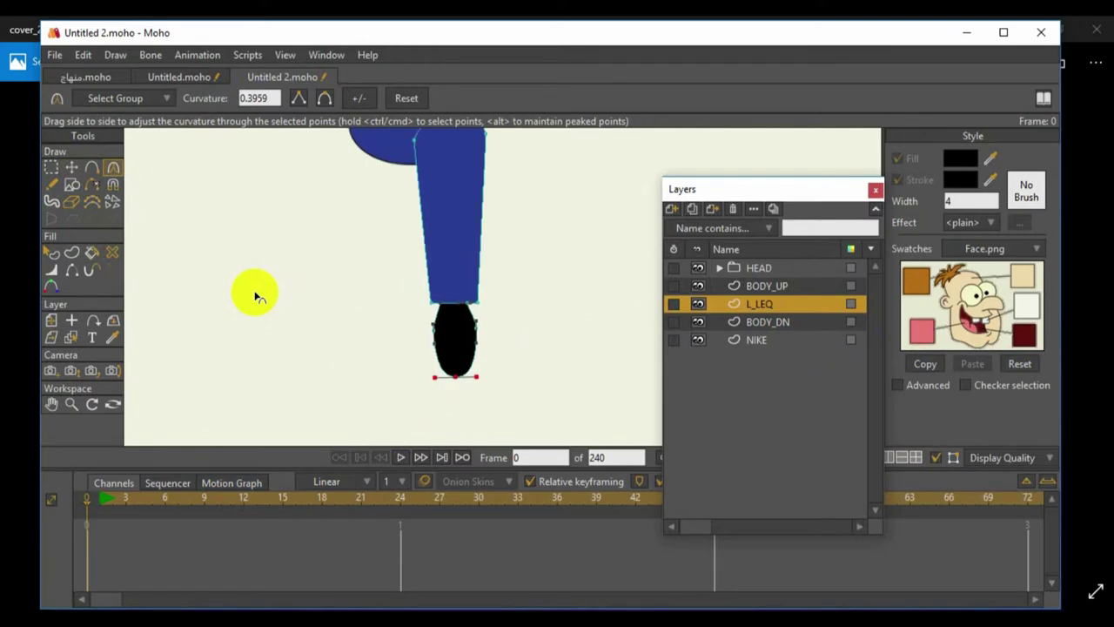
# Set the origin of the L_LEQ layer at the hip, near the centre of the leg's rounded top
pyautogui.click(52, 404)
pyautogui.moveTo(307, 316); pyautogui.dragTo(309, 361)
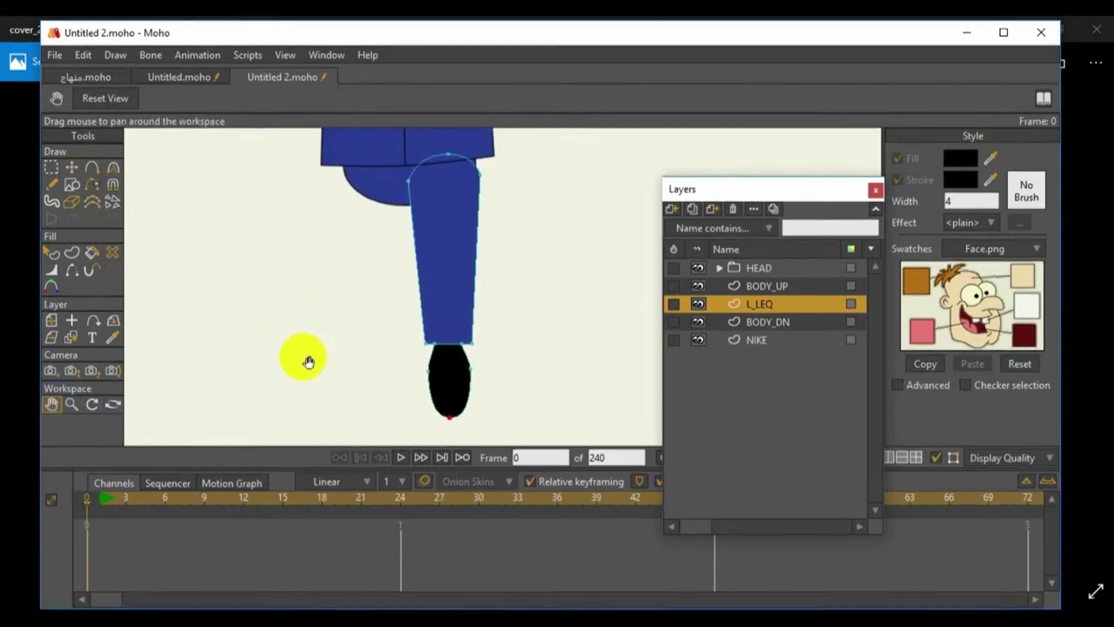
pyautogui.scroll(-3, 308, 360)
pyautogui.moveTo(323, 323); pyautogui.dragTo(364, 333)
pyautogui.scroll(3, 330, 361)
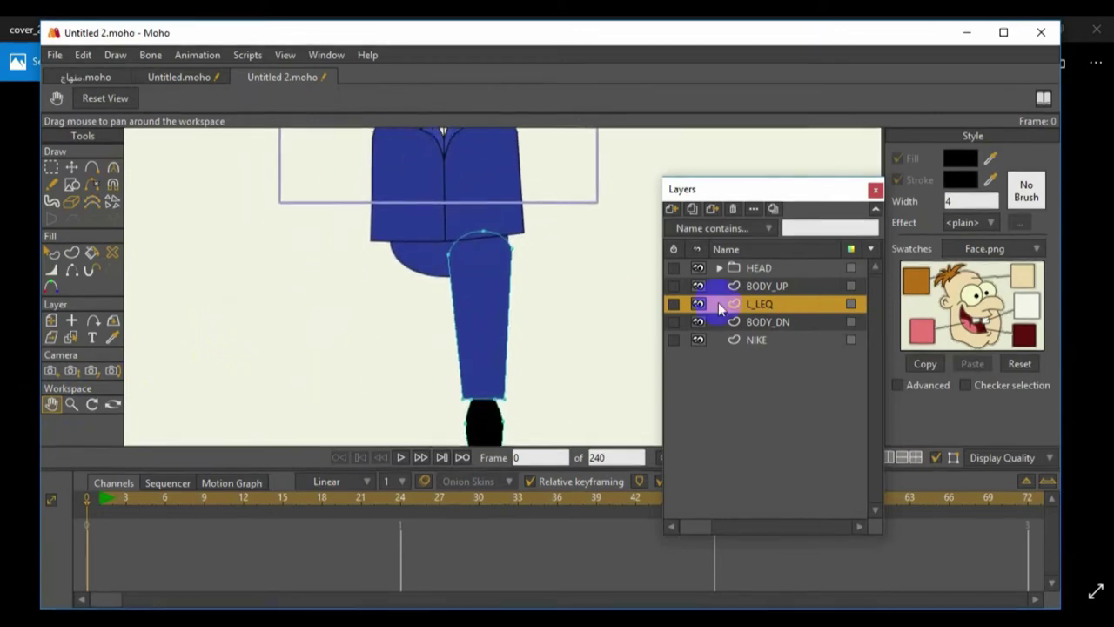
pyautogui.click(72, 321)
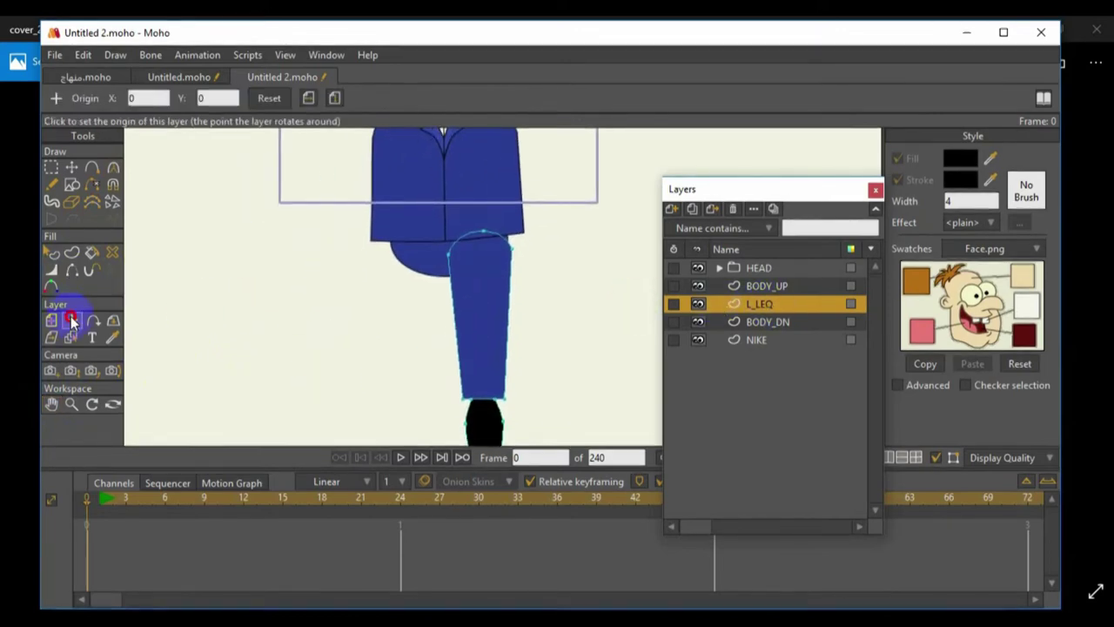
pyautogui.click(478, 247)
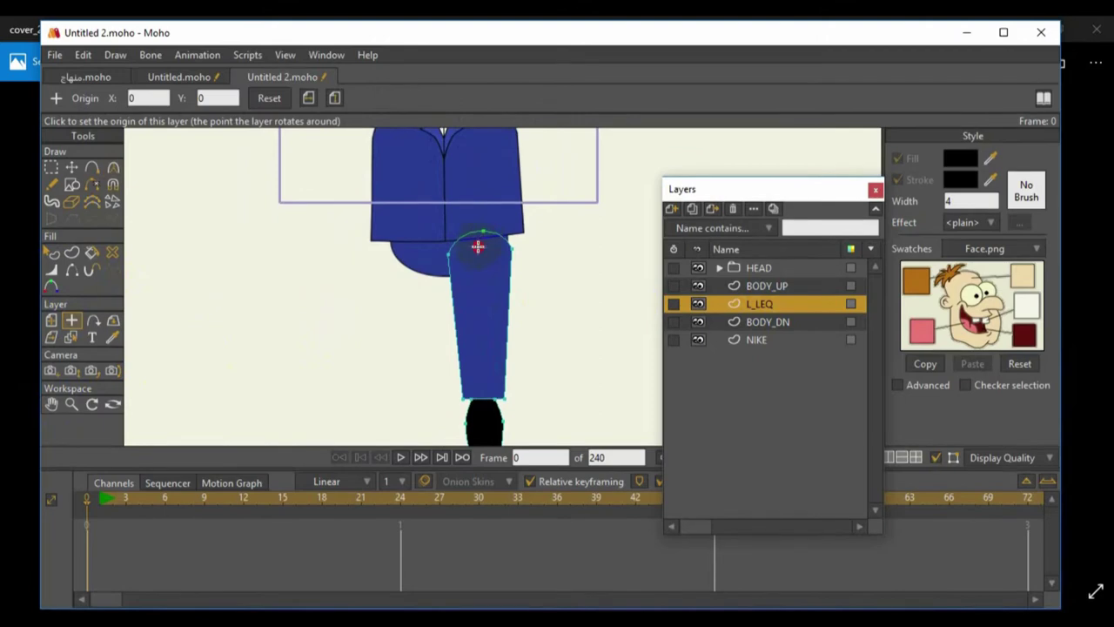
# Duplicate the L_LEQ layer and name the copy R_LEQ
pyautogui.click(51, 321)
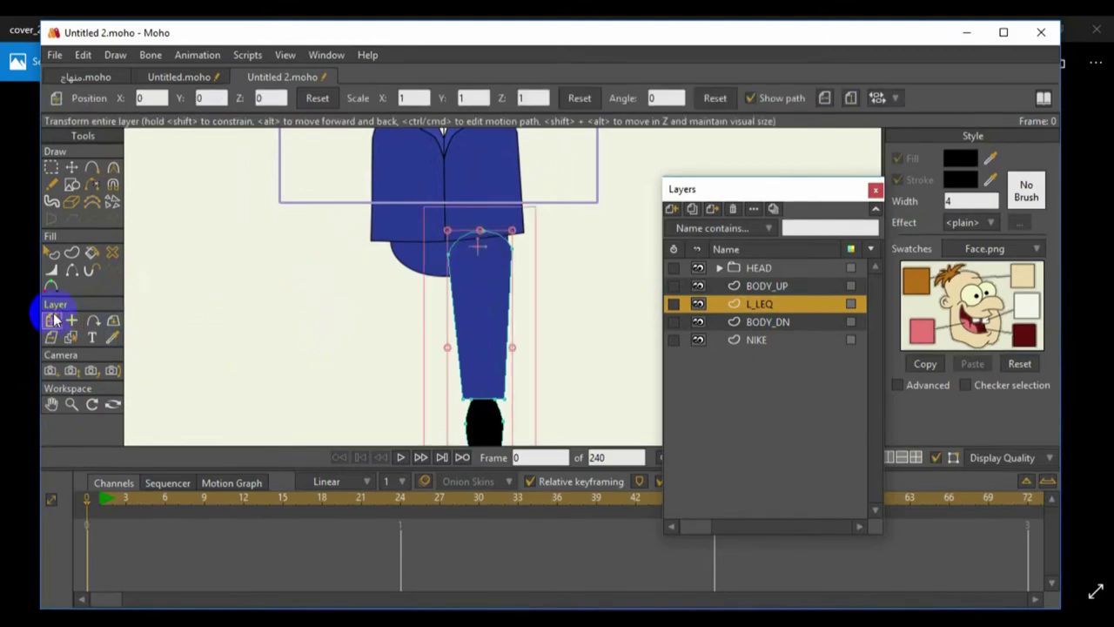
pyautogui.click(718, 302)
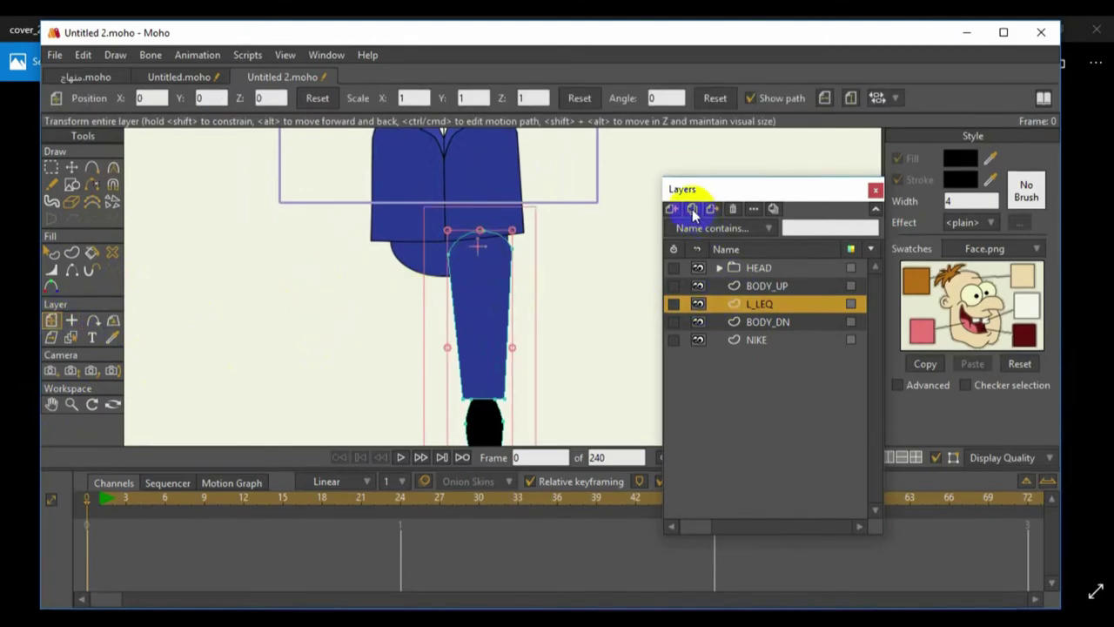
pyautogui.click(691, 208)
pyautogui.click(747, 303)
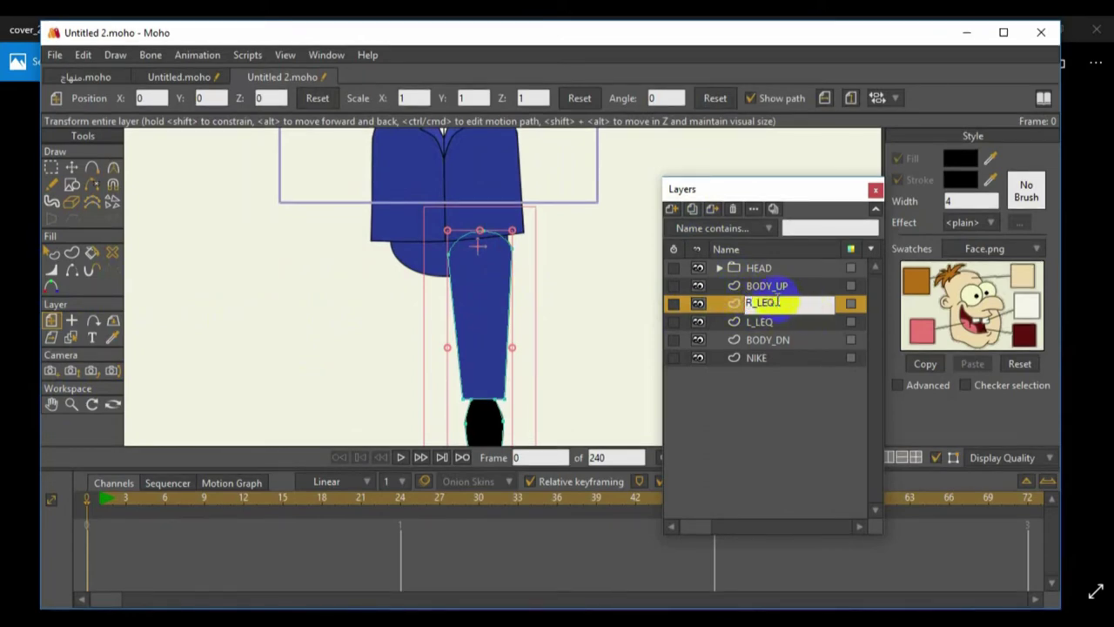
pyautogui.press('Return')
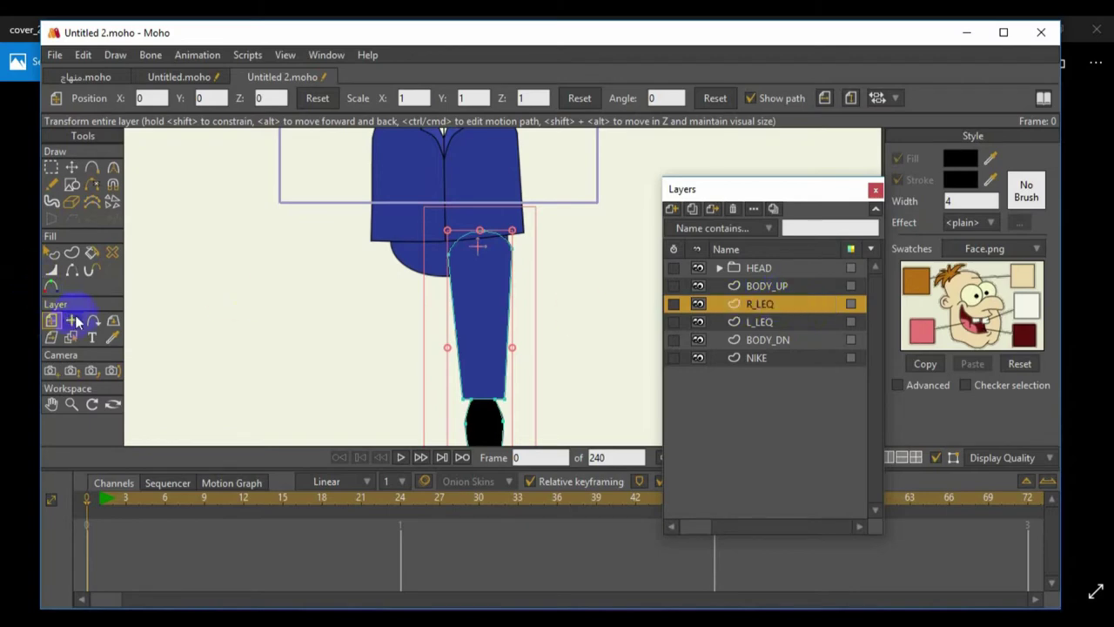
# Move the R_LEQ layer to about X -0.67, Y 0.07, placing the second leg under the jacket's other half
pyautogui.moveTo(468, 298); pyautogui.dragTo(402, 291)
pyautogui.scroll(-3, 331, 303)
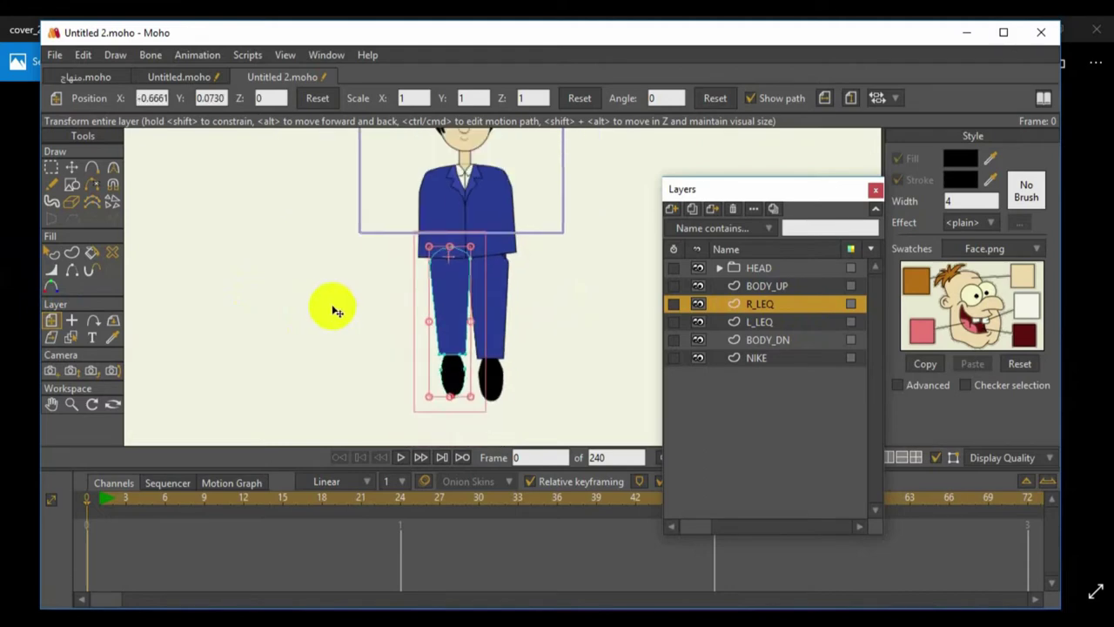
pyautogui.scroll(4, 363, 313)
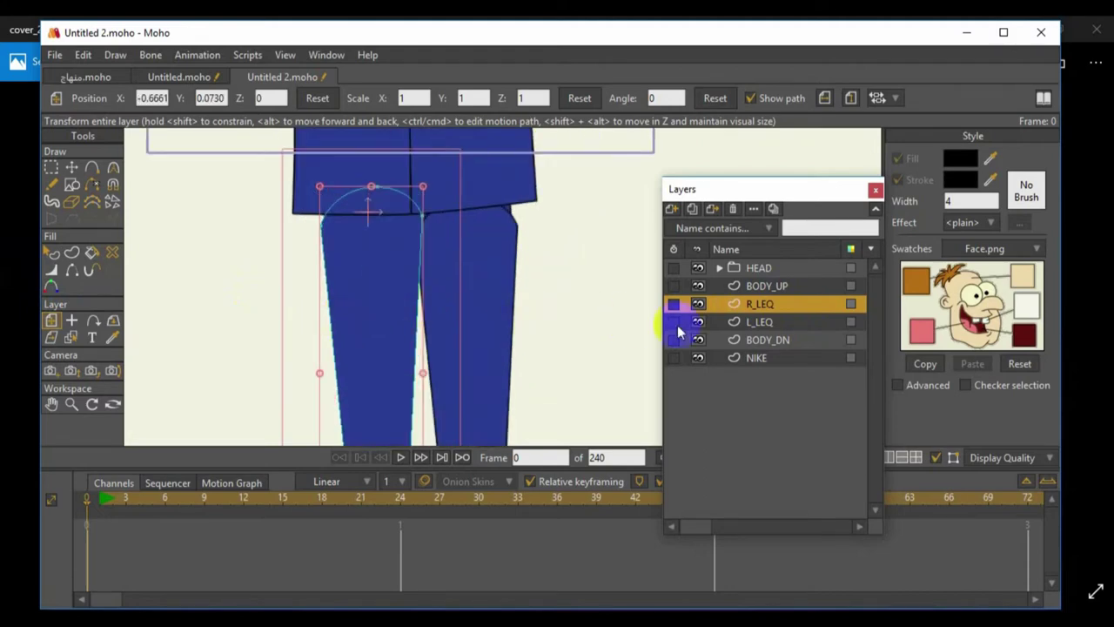
# Shift the L_LEQ leg slightly inward, fit its outer and top points to the lower body, and switch to the BODY_DN layer
pyautogui.click(754, 324)
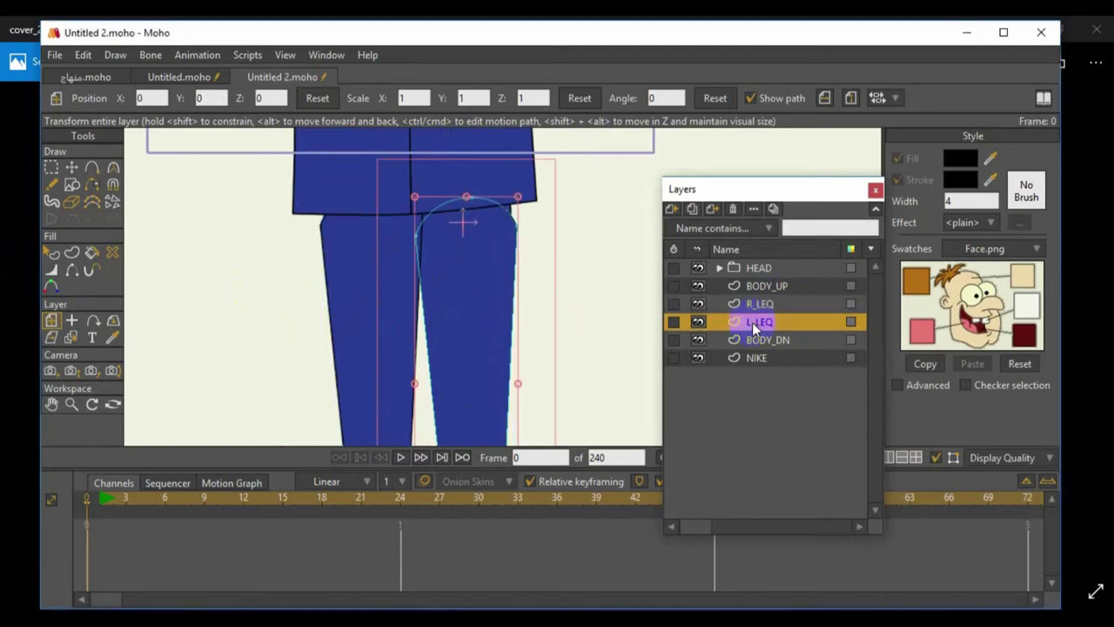
pyautogui.click(73, 167)
pyautogui.click(518, 231)
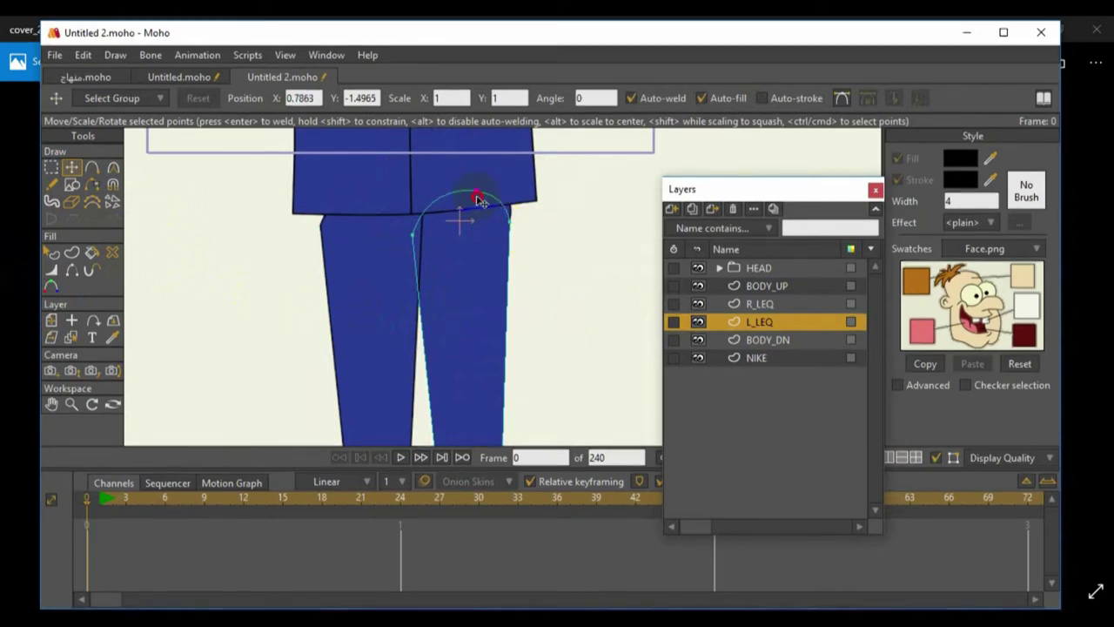
pyautogui.click(745, 321)
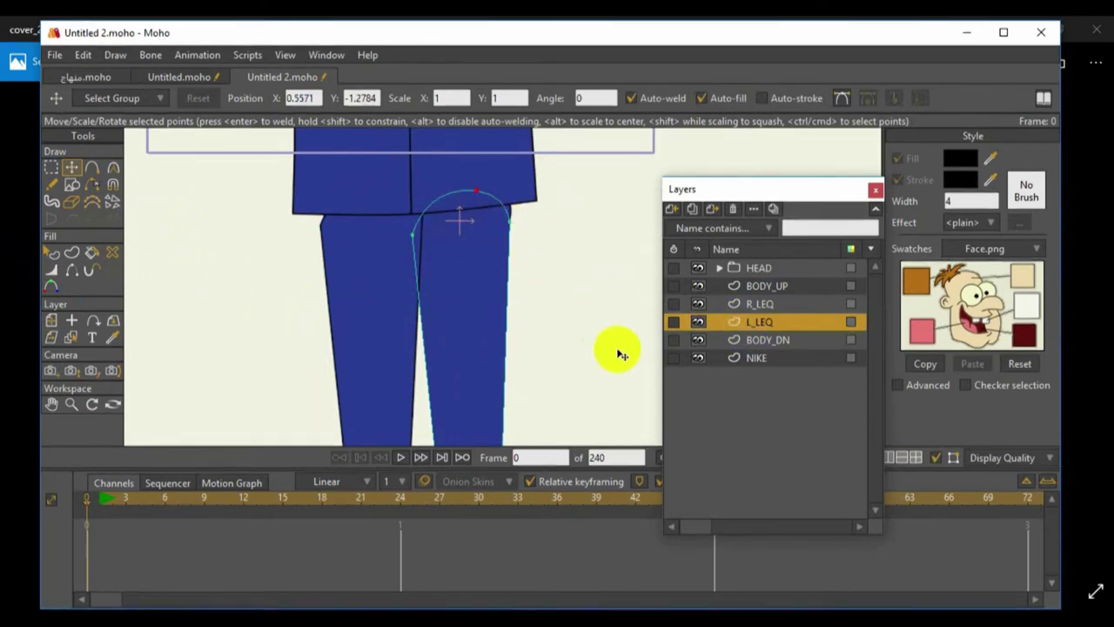
pyautogui.doubleClick(756, 347)
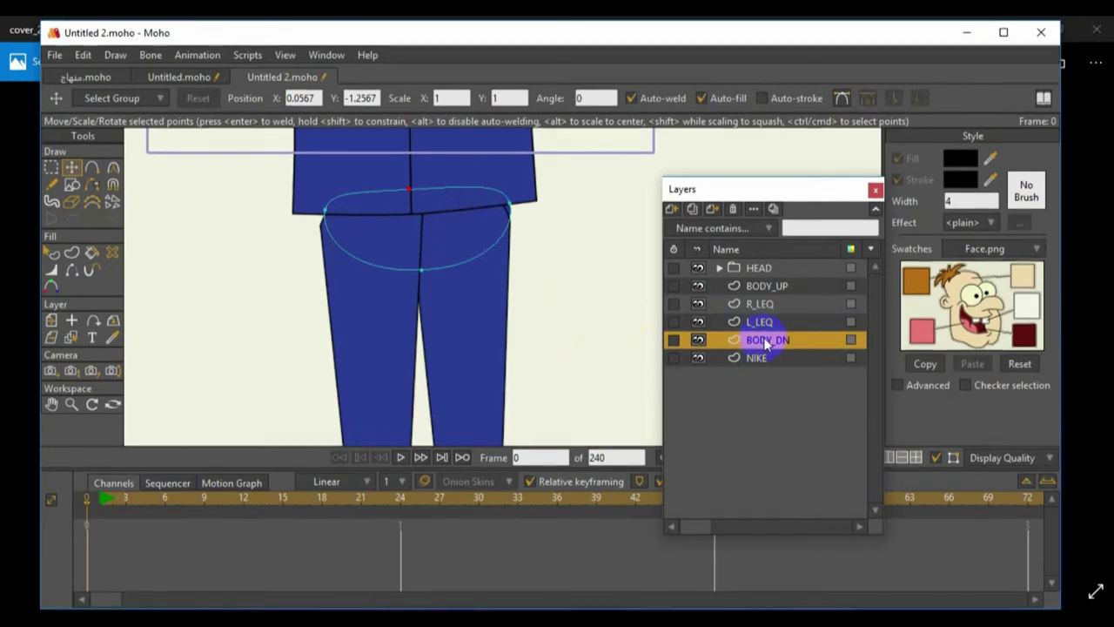
# Move the R_LEQ leg's outer top point slightly inward beneath the jacket hem
pyautogui.click(763, 311)
pyautogui.click(326, 228)
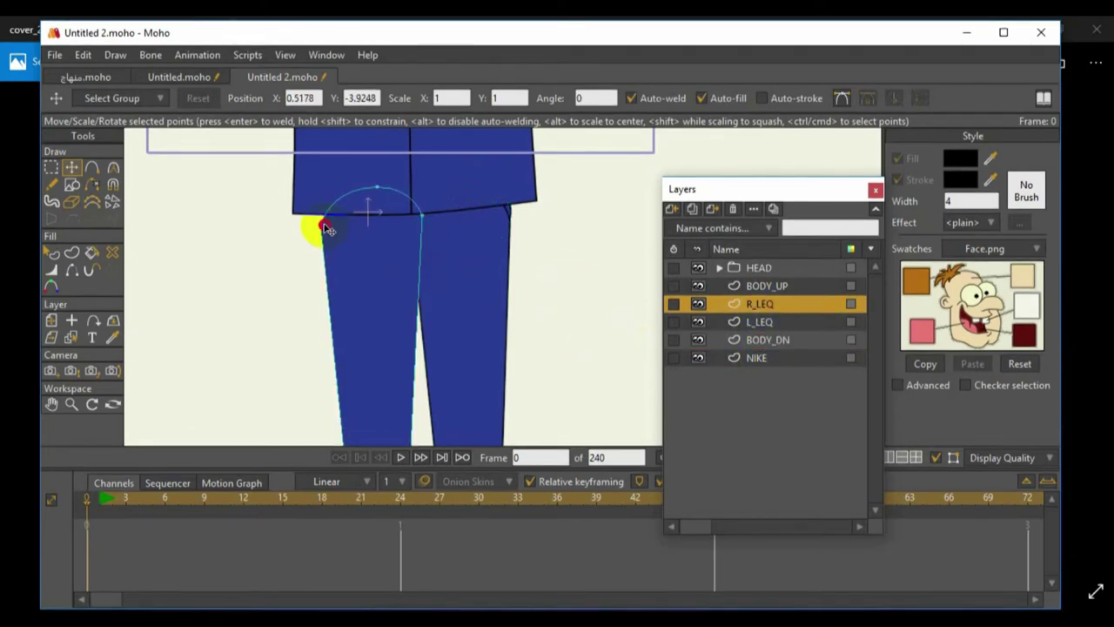
pyautogui.click(266, 251)
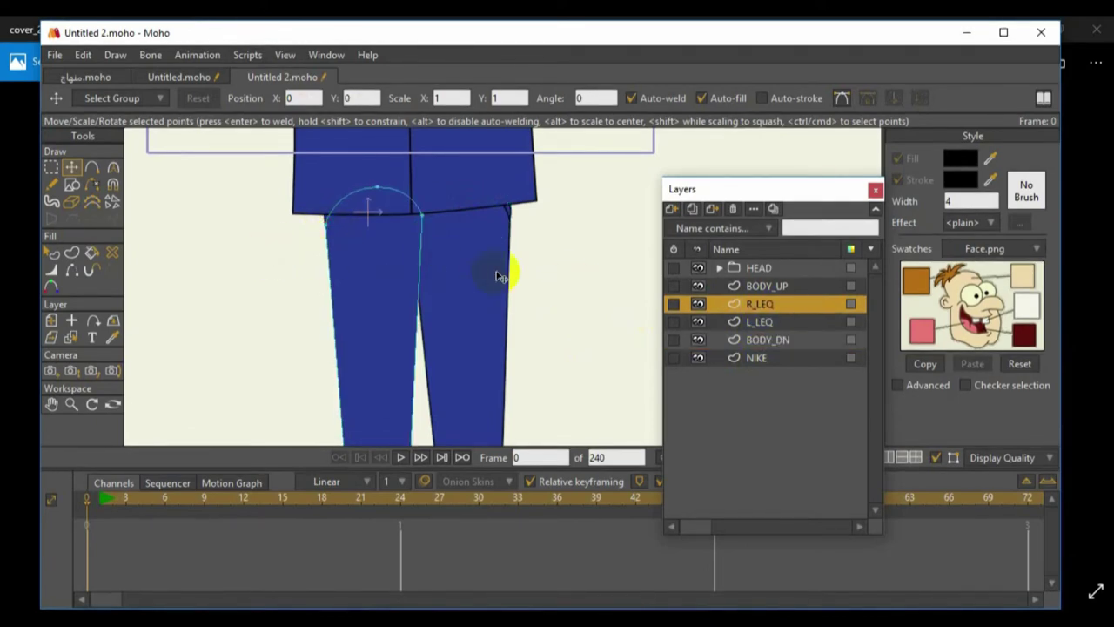
pyautogui.hotkey('ctrl', 'a')
pyautogui.scroll(2, 485, 278)
pyautogui.click(185, 171)
pyautogui.scroll(-2, 185, 172)
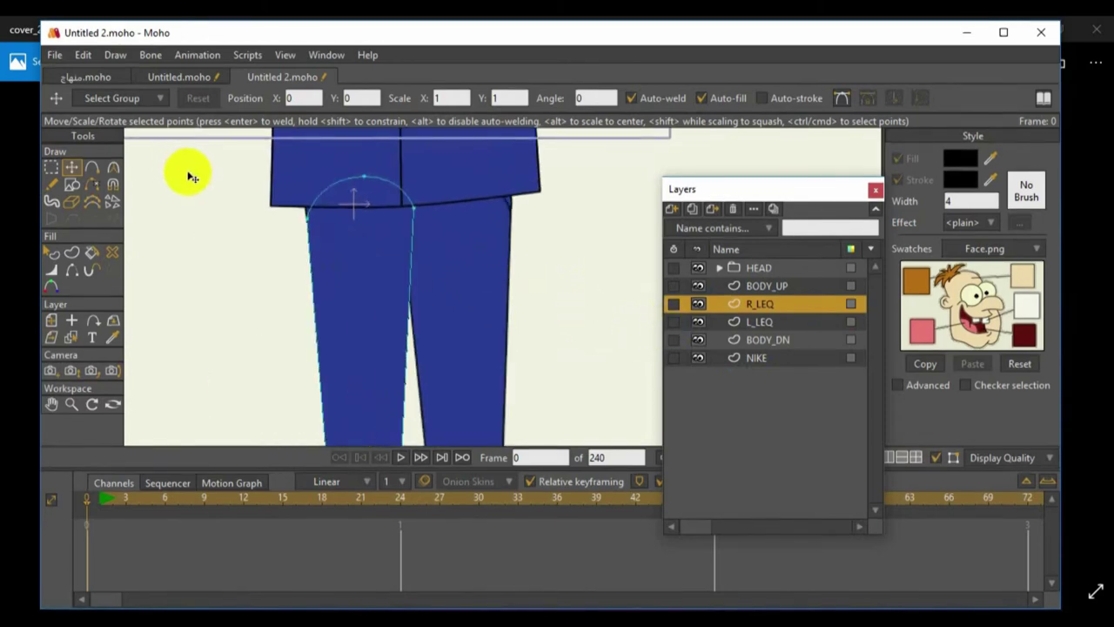
# Adjust the curvature handles at the rounded tops of the R_LEQ and L_LEQ legs to shape the hips under the jacket
pyautogui.click(113, 167)
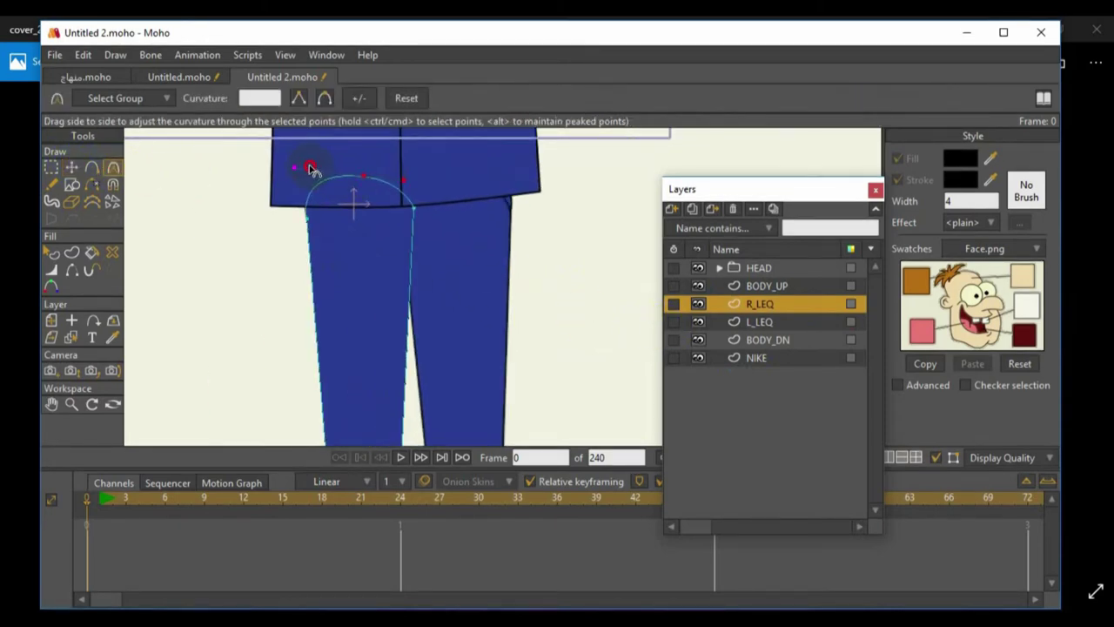
pyautogui.click(761, 322)
pyautogui.click(516, 193)
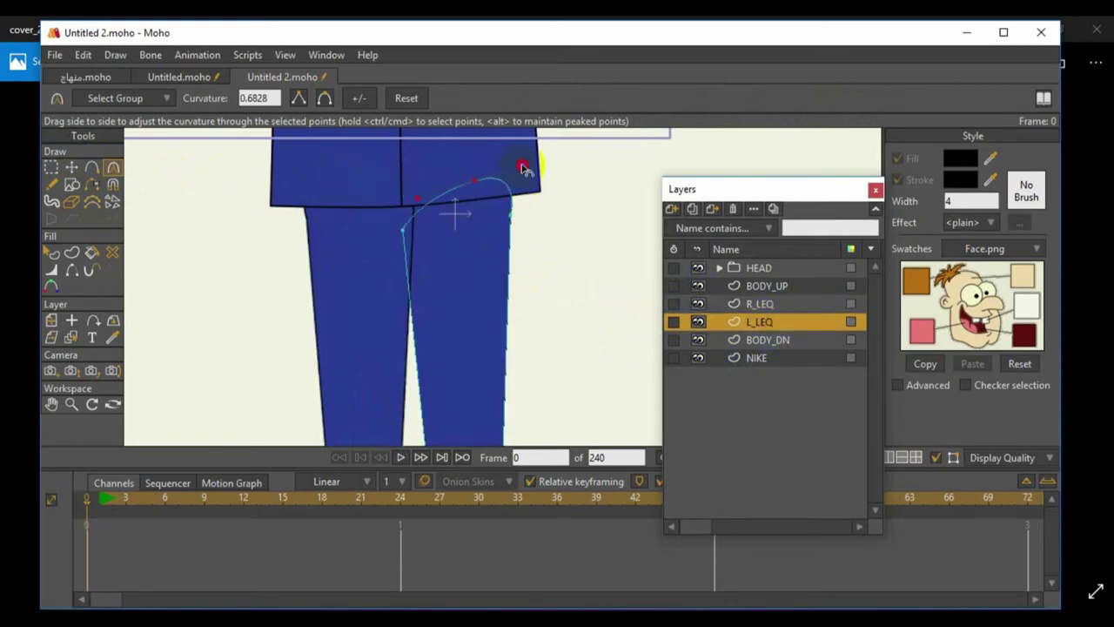
# Check how both legs fit the jacket and review the character's overall proportions
pyautogui.scroll(-2, 510, 249)
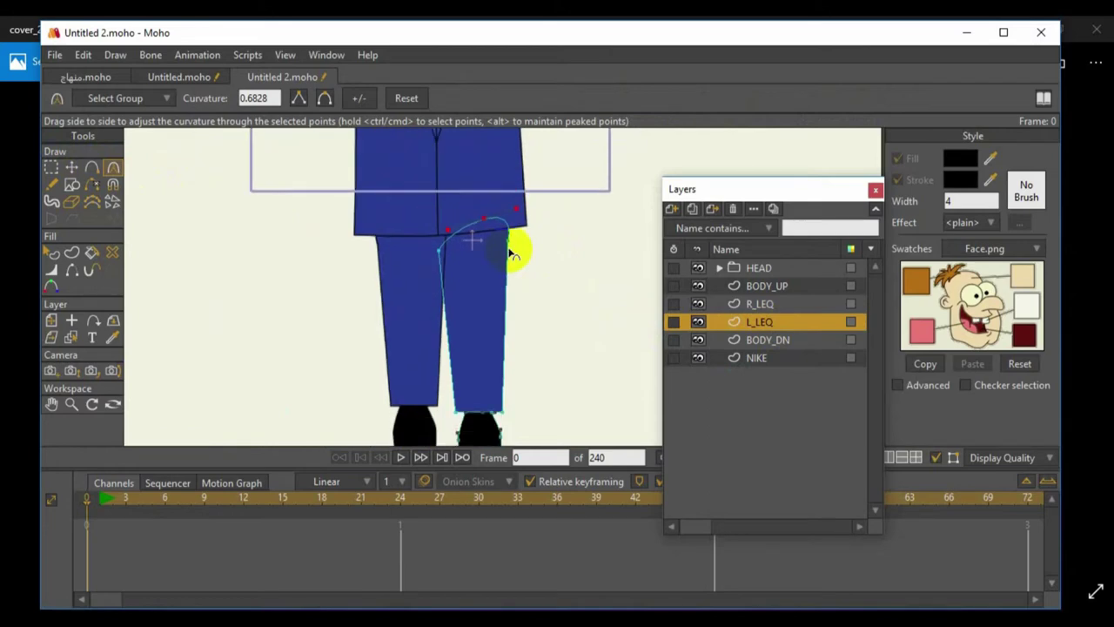
pyautogui.scroll(-2, 513, 252)
pyautogui.scroll(3, 512, 253)
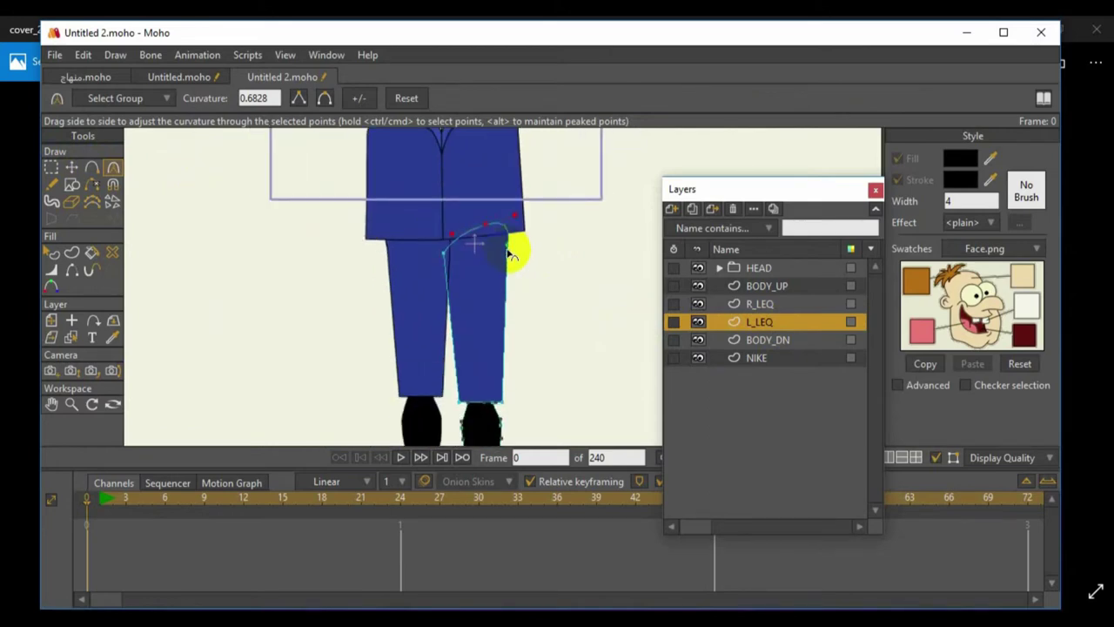
pyautogui.scroll(-4, 510, 251)
pyautogui.click(51, 404)
pyautogui.moveTo(305, 217); pyautogui.dragTo(329, 290)
pyautogui.scroll(4, 293, 303)
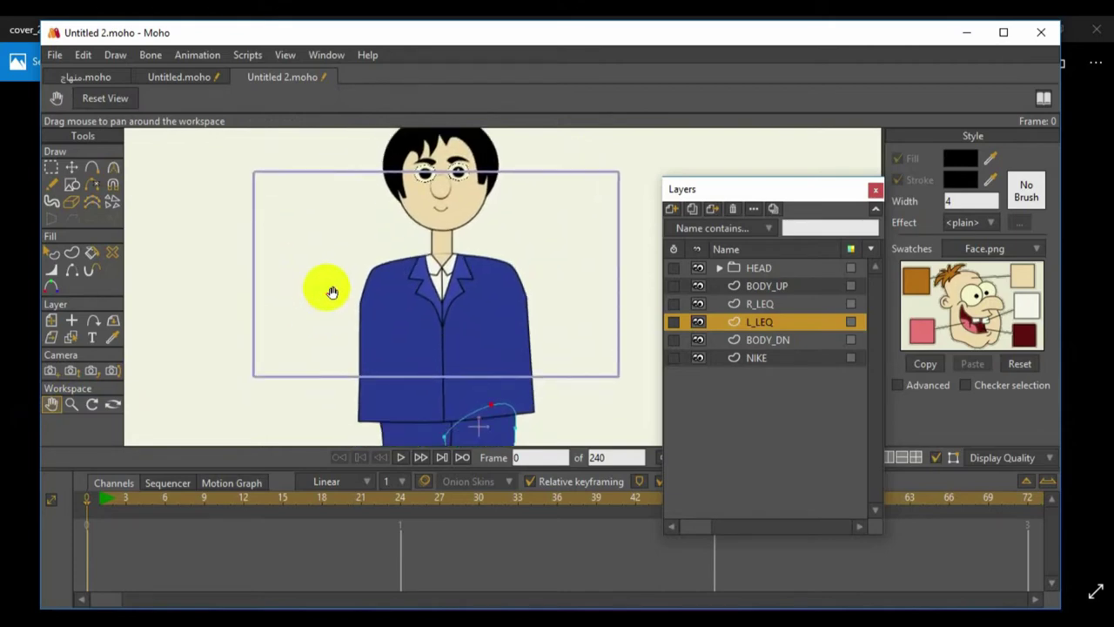
pyautogui.scroll(-1, 332, 292)
pyautogui.scroll(-1, 332, 291)
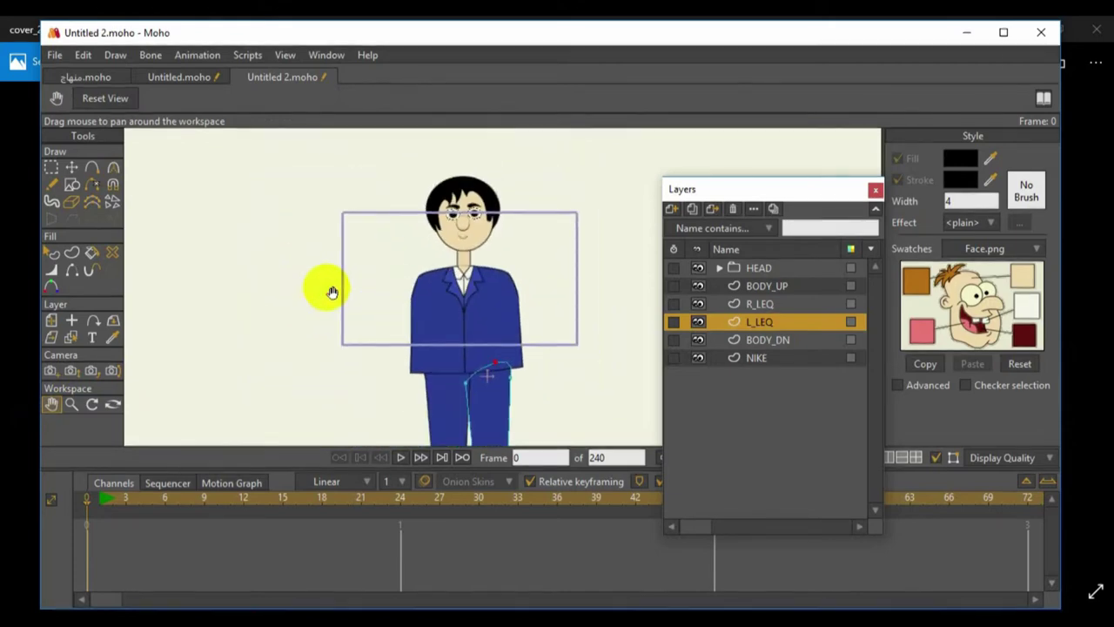
# Add a vector layer named HAND directly above BODY_UP and sample the jacket's blue as the fill colour
pyautogui.click(748, 283)
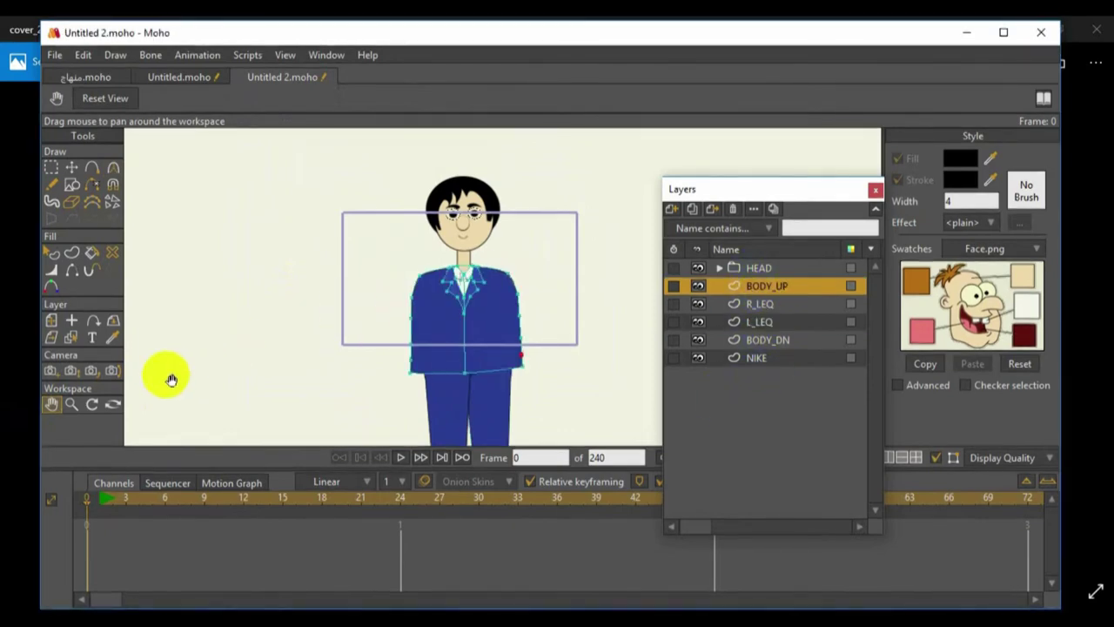
pyautogui.moveTo(258, 328); pyautogui.dragTo(209, 316)
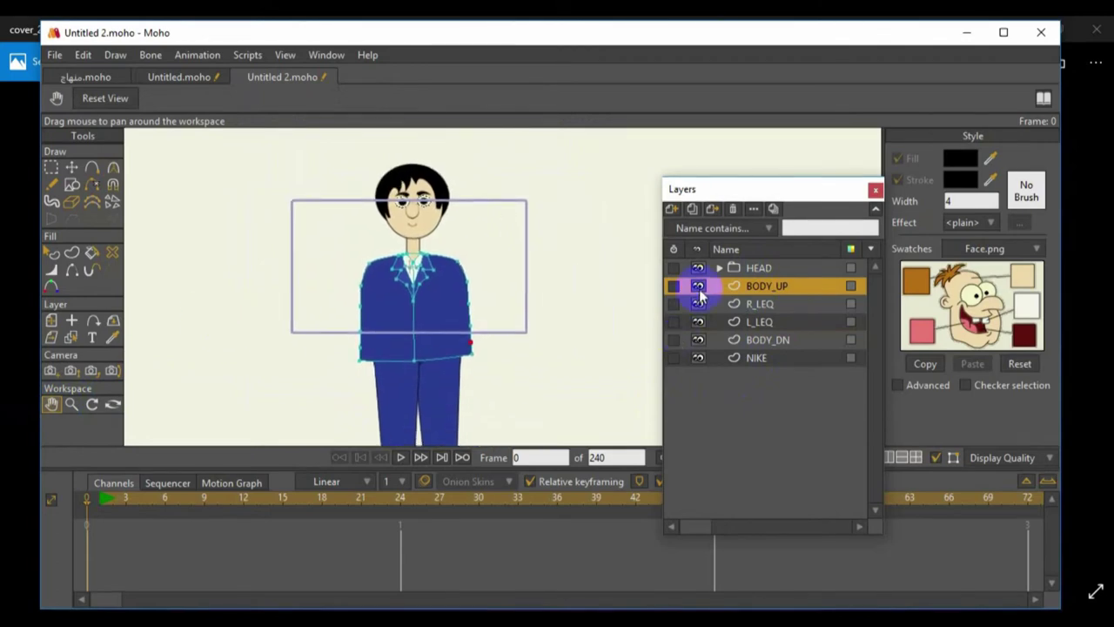
pyautogui.click(673, 213)
pyautogui.click(684, 225)
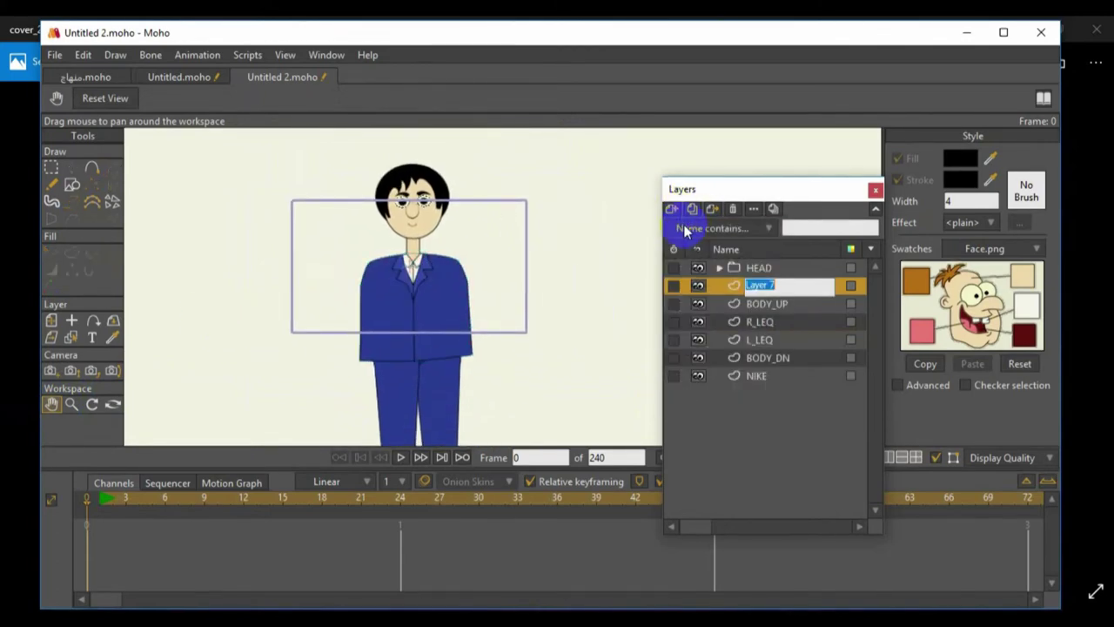
pyautogui.write('HAND')
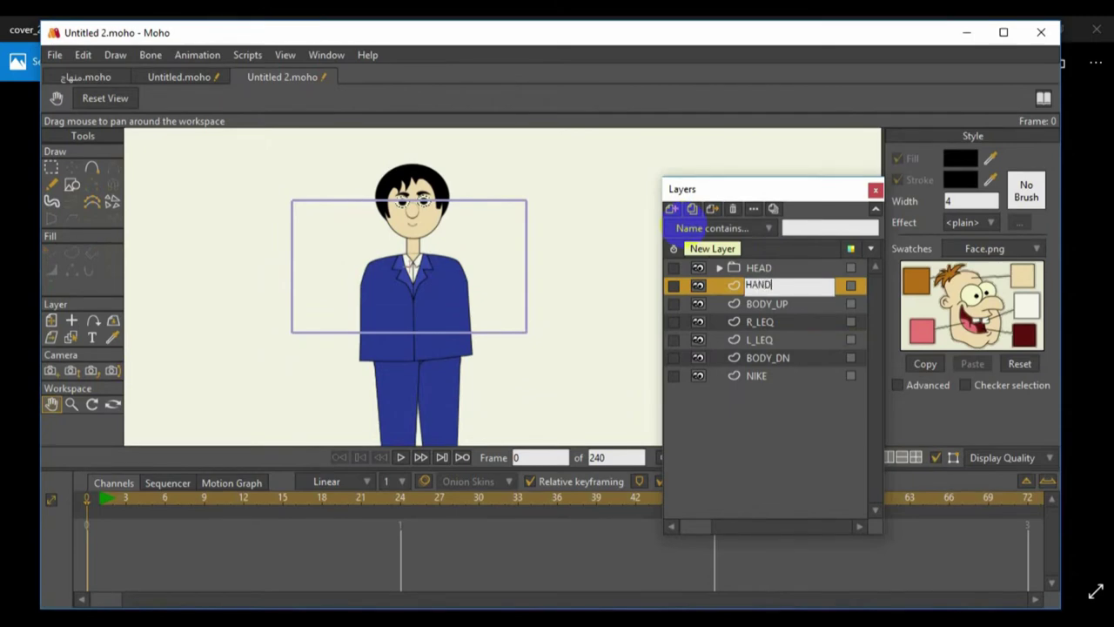
pyautogui.press('Return')
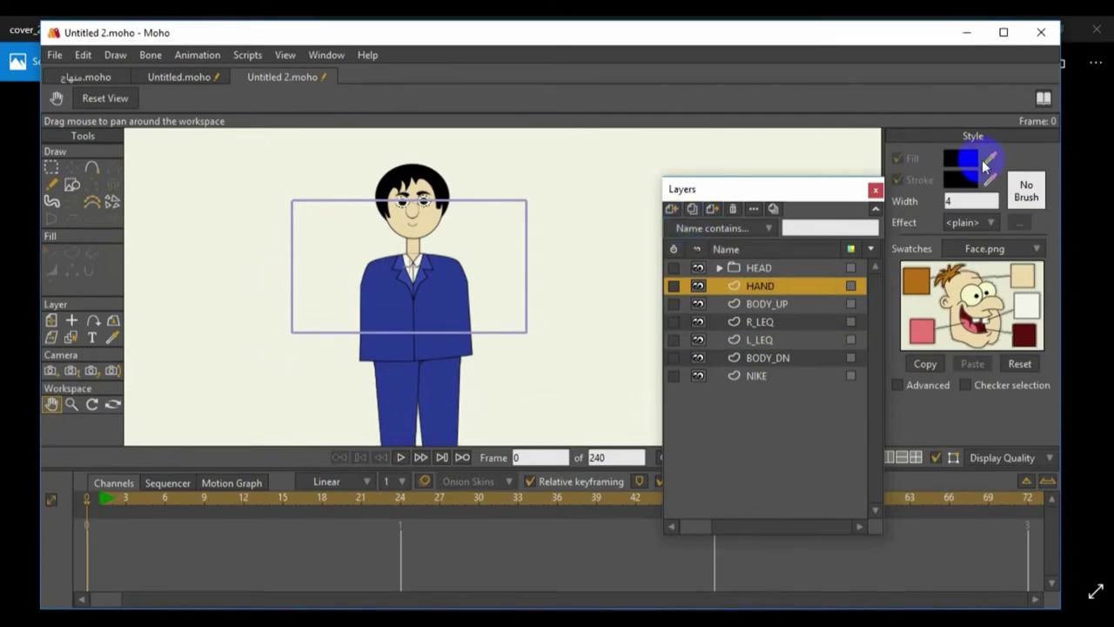
pyautogui.click(472, 281)
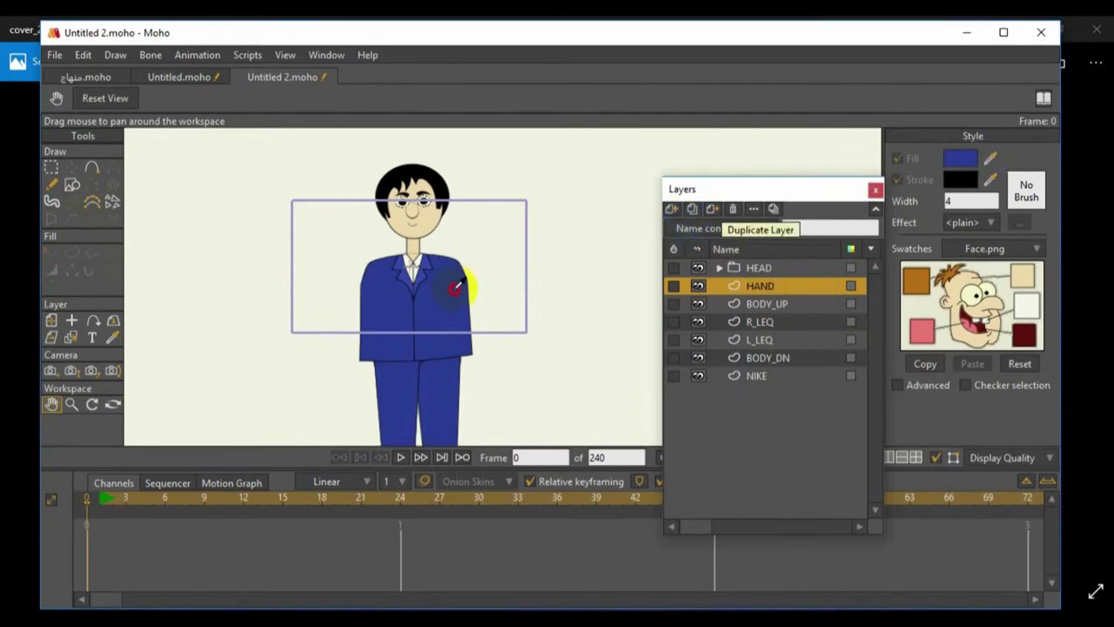
# Rename the HAND layer as HAND_UP in its layer settings
pyautogui.click(72, 184)
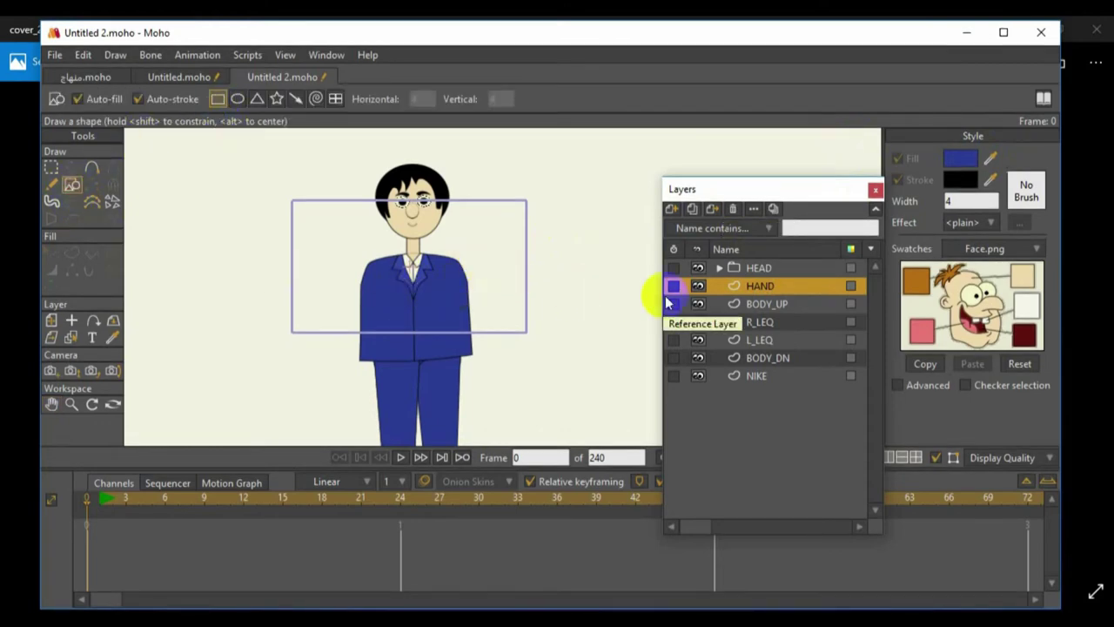
pyautogui.doubleClick(754, 288)
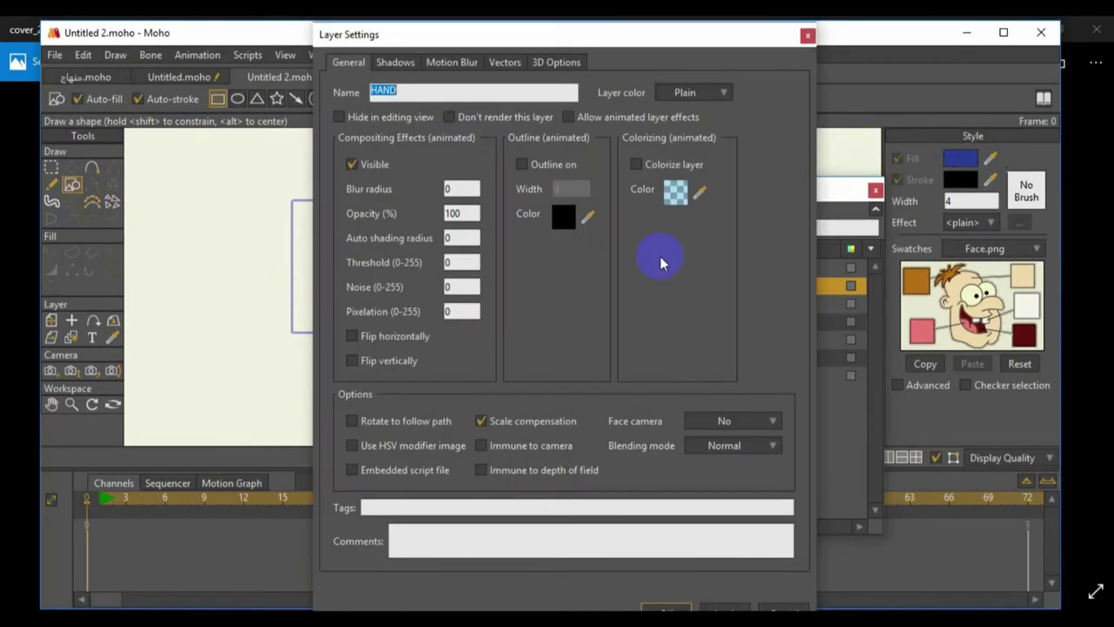
pyautogui.doubleClick(406, 87)
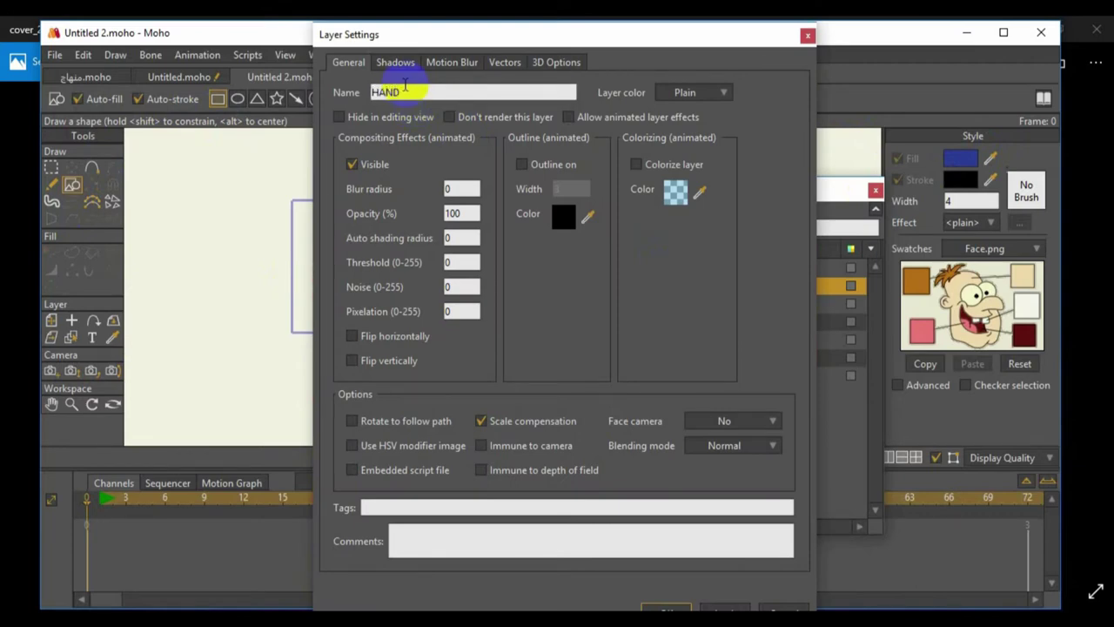
pyautogui.doubleClick(404, 90)
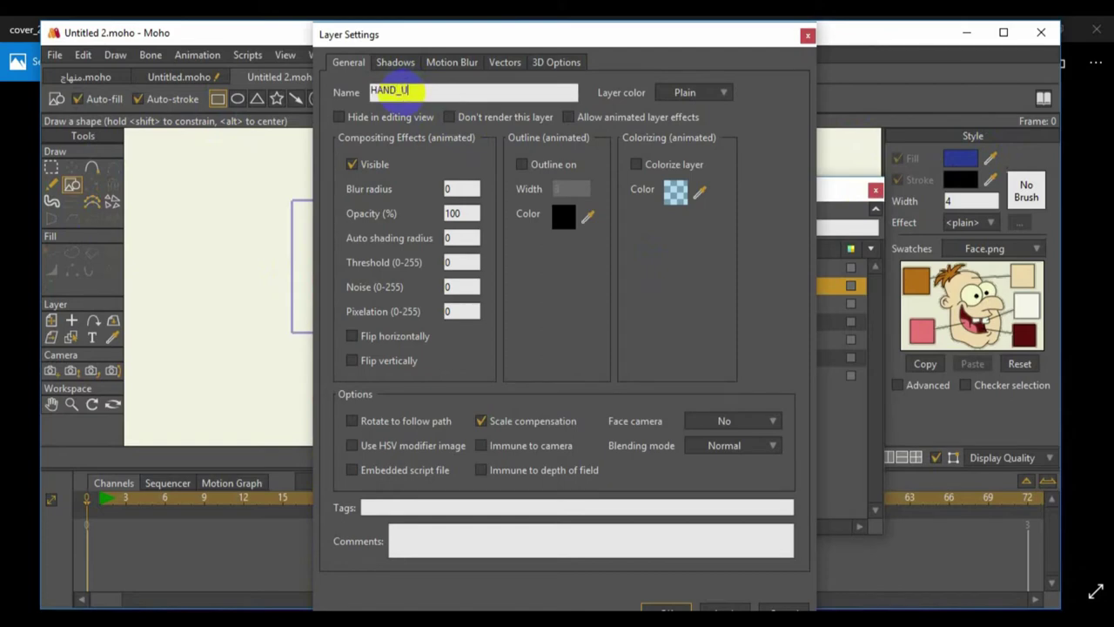
pyautogui.press('Return')
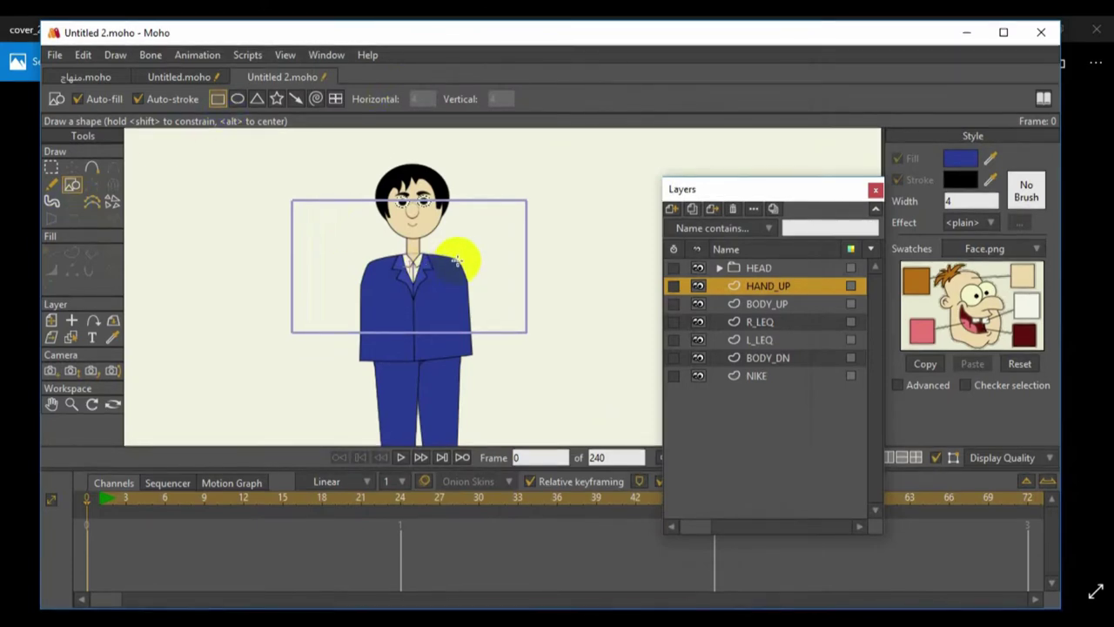
# Draw a blue rectangle extending outward from the shoulder on HAND_UP and round its outer end with an added, pulled-out midpoint
pyautogui.moveTo(457, 259)
pyautogui.mouseDown()
pyautogui.moveTo(515, 292)
pyautogui.moveTo(506, 289)
pyautogui.mouseUp()
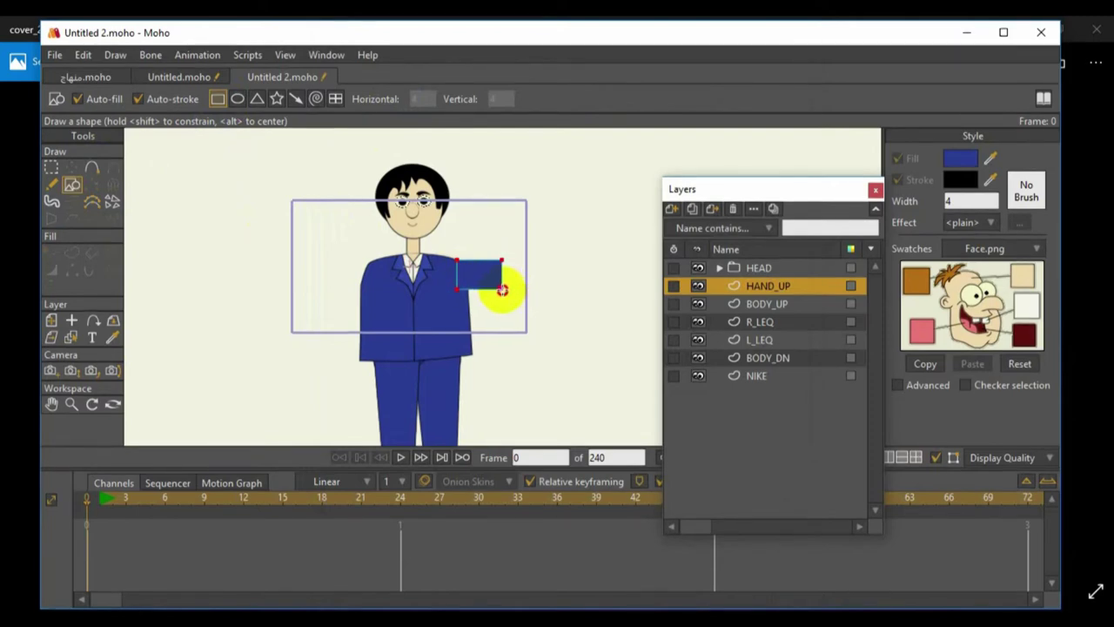
pyautogui.scroll(4, 418, 308)
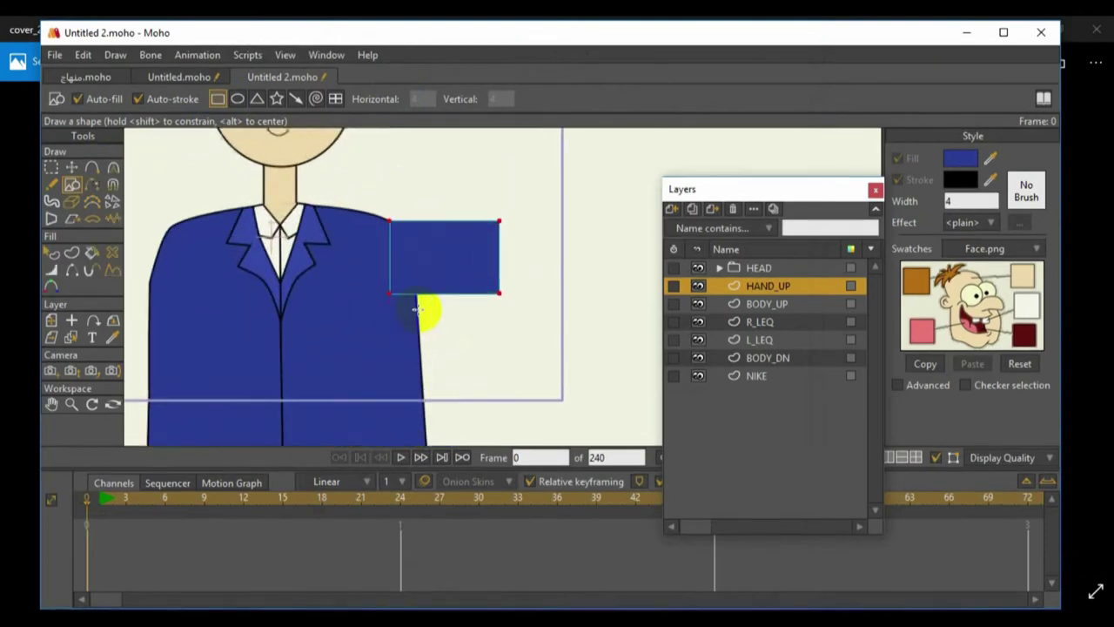
pyautogui.click(92, 167)
pyautogui.moveTo(498, 258); pyautogui.dragTo(586, 253)
pyautogui.click(112, 167)
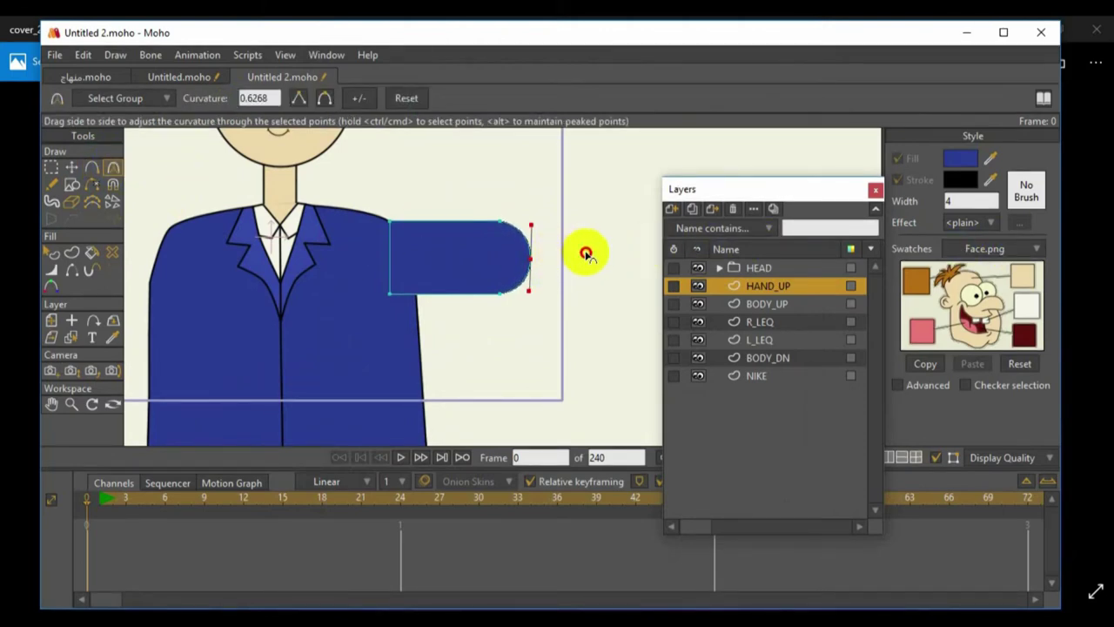
# Add a midpoint to the upper arm's inner edge, pull it toward the chest, and curve it into a rounded shoulder end
pyautogui.click(91, 168)
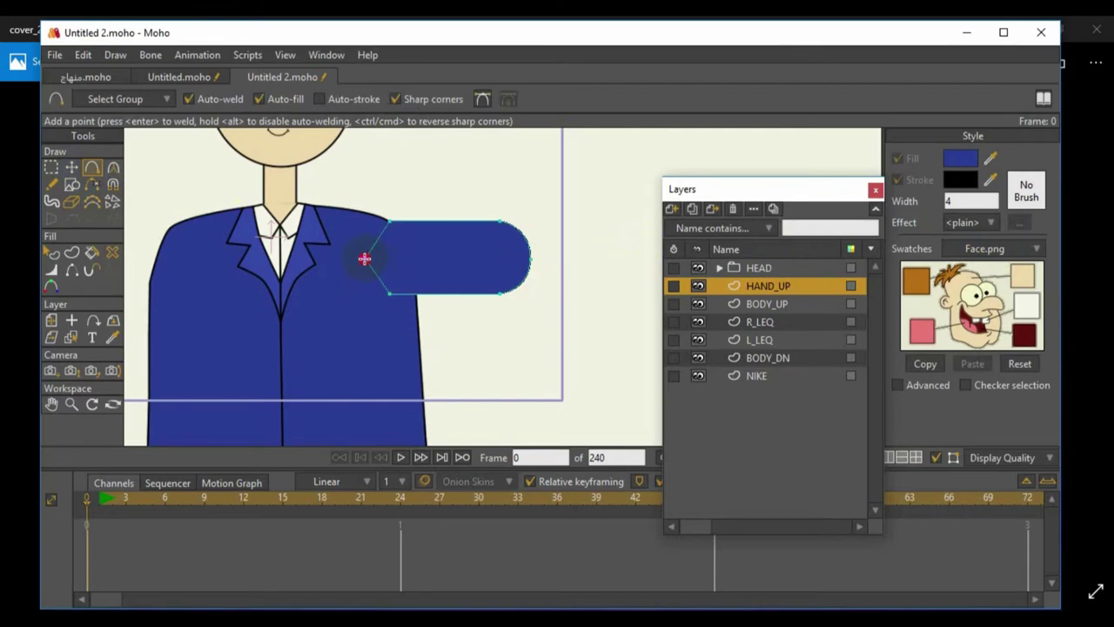
pyautogui.click(113, 168)
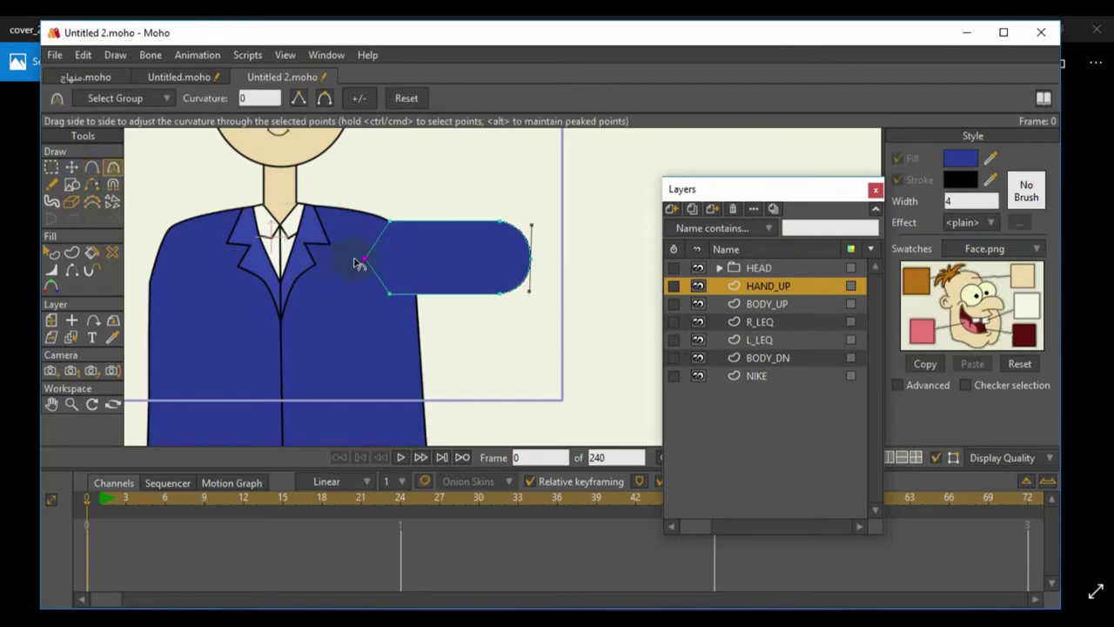
pyautogui.moveTo(359, 264); pyautogui.dragTo(914, 249)
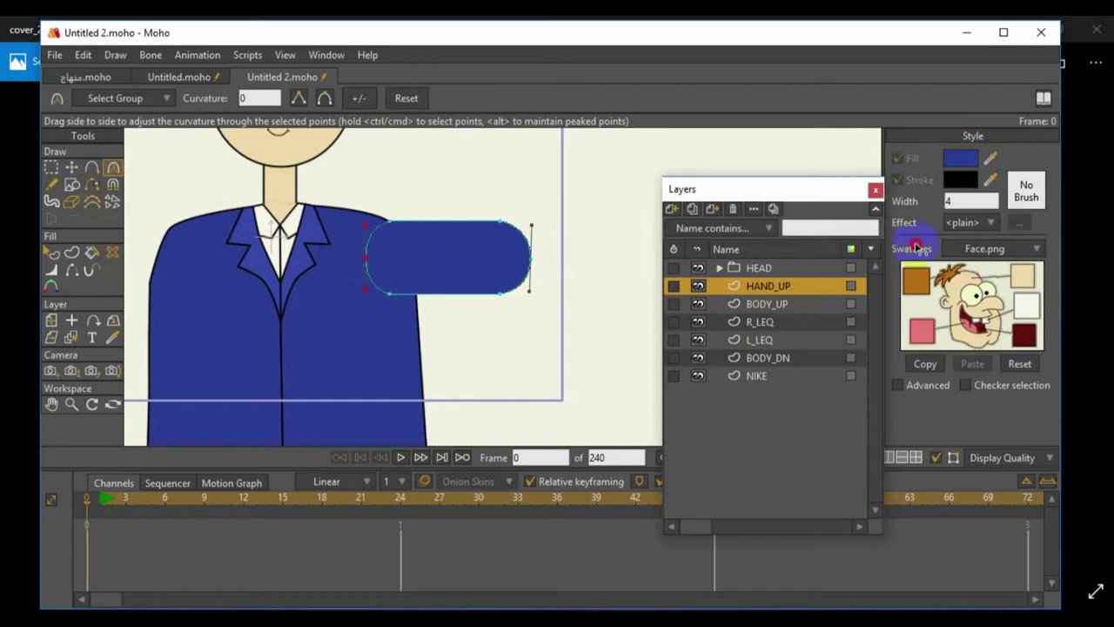
pyautogui.click(70, 174)
pyautogui.click(510, 363)
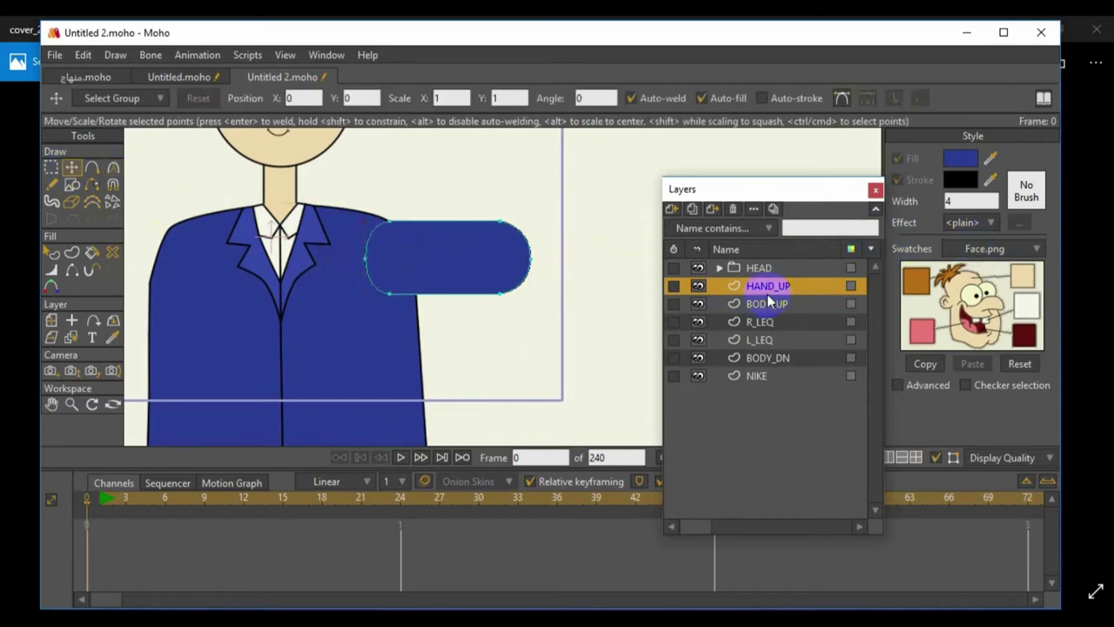
# Duplicate HAND_UP as HAND_DN and set the copy's origin near its outer rounded end, at X 1.4006, Y -0.1278
pyautogui.click(693, 209)
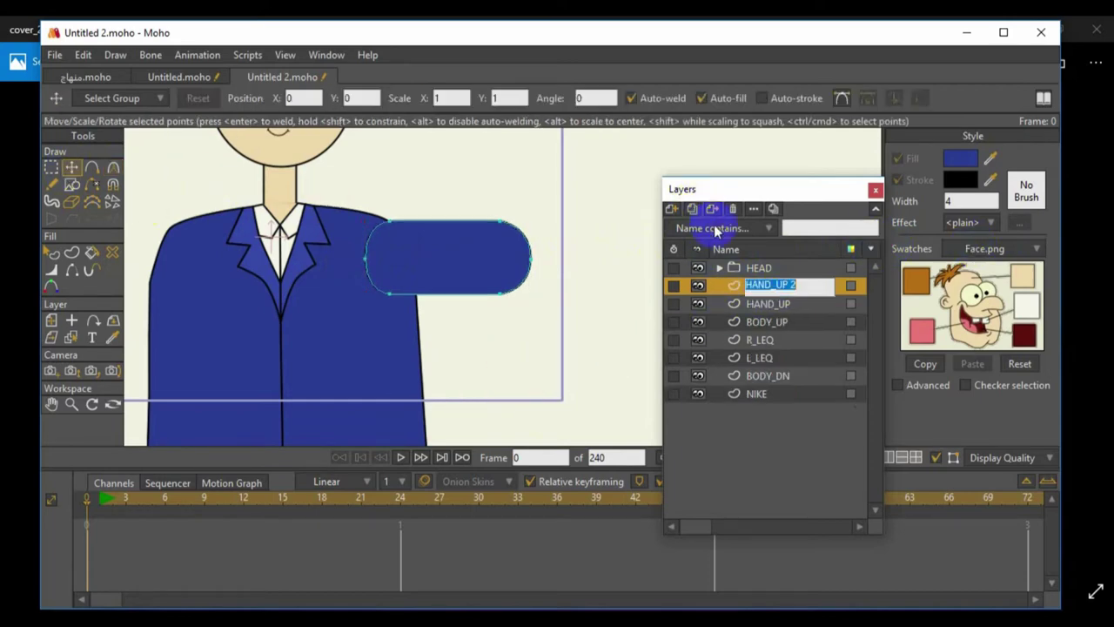
pyautogui.write('HAND_DN')
pyautogui.click(779, 289)
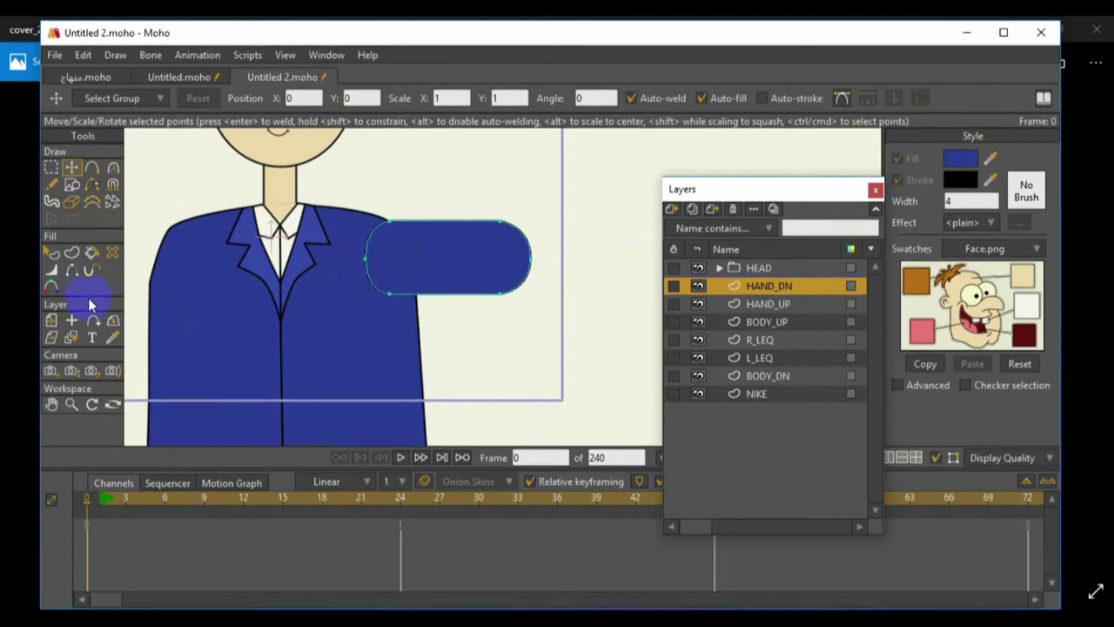
pyautogui.click(75, 319)
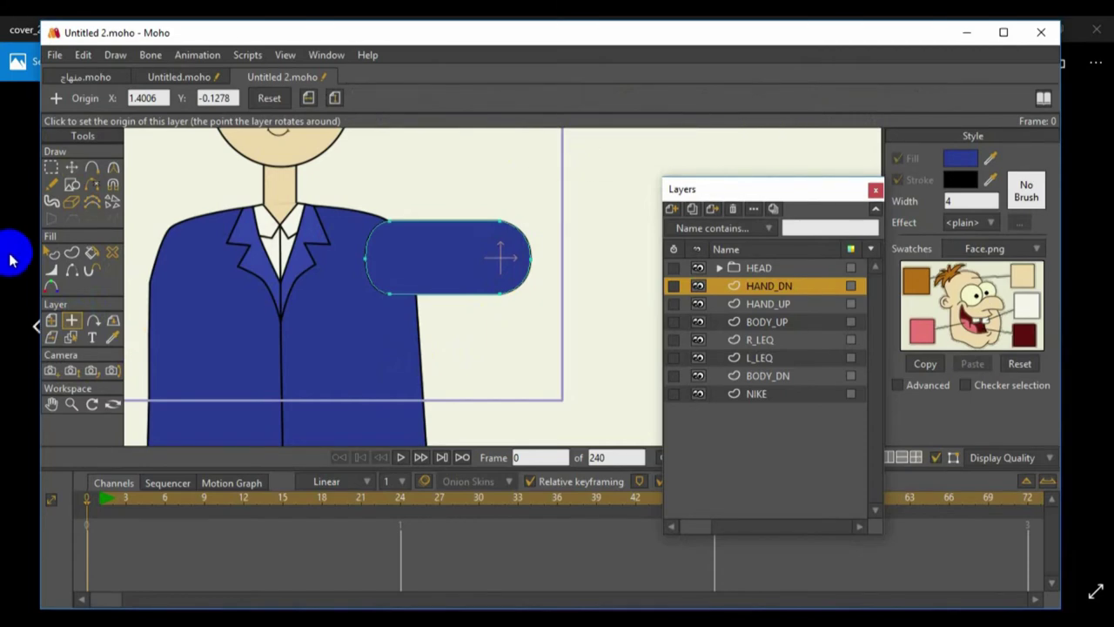
# Flip the HAND_DN layer horizontally about its origin to form the forearm and rotate it by about -0.08
pyautogui.click(51, 320)
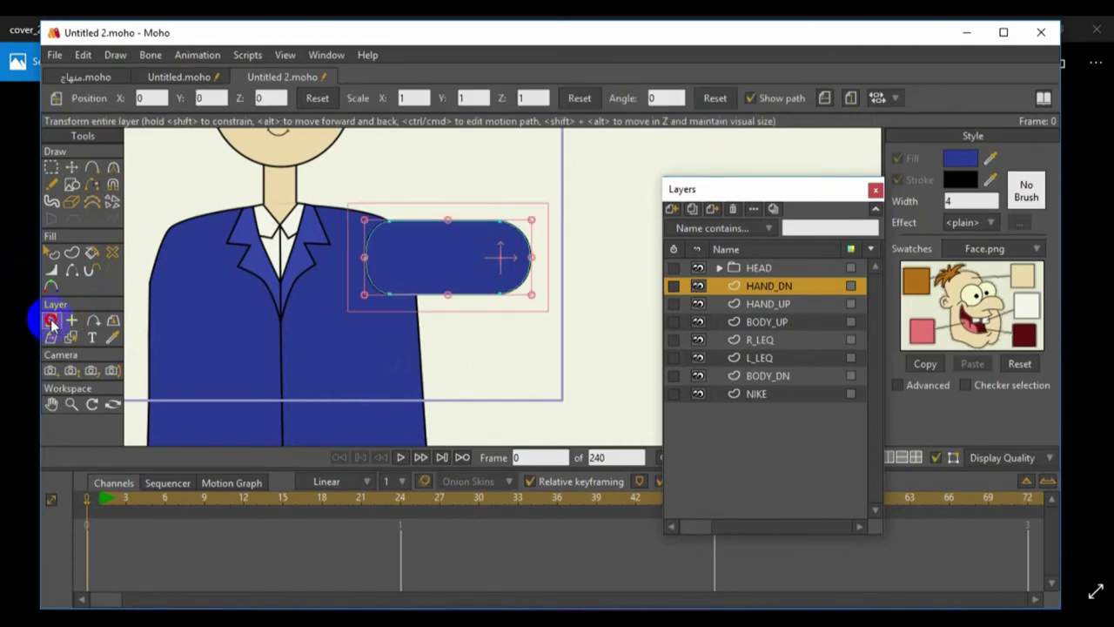
pyautogui.click(825, 98)
pyautogui.moveTo(721, 190); pyautogui.dragTo(826, 196)
pyautogui.moveTo(627, 216); pyautogui.dragTo(675, 187)
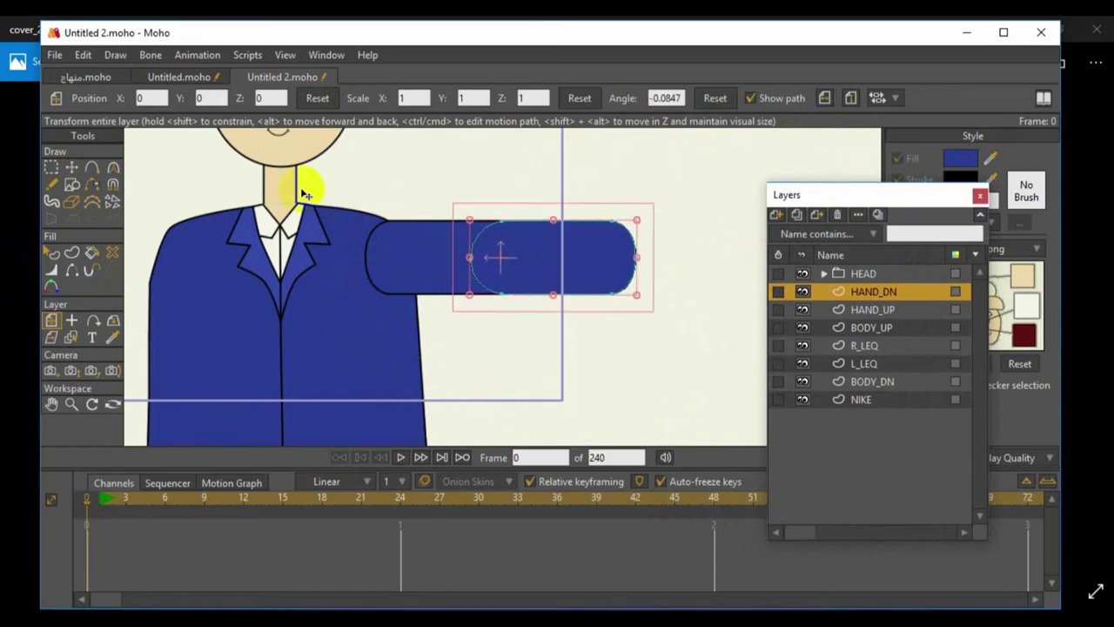
# Move the forearm's outer midpoint inward to X 0.7243, Y -0.1182, flattening the wrist end, and check the layer by toggling its visibility
pyautogui.click(71, 168)
pyautogui.moveTo(638, 257); pyautogui.dragTo(616, 263)
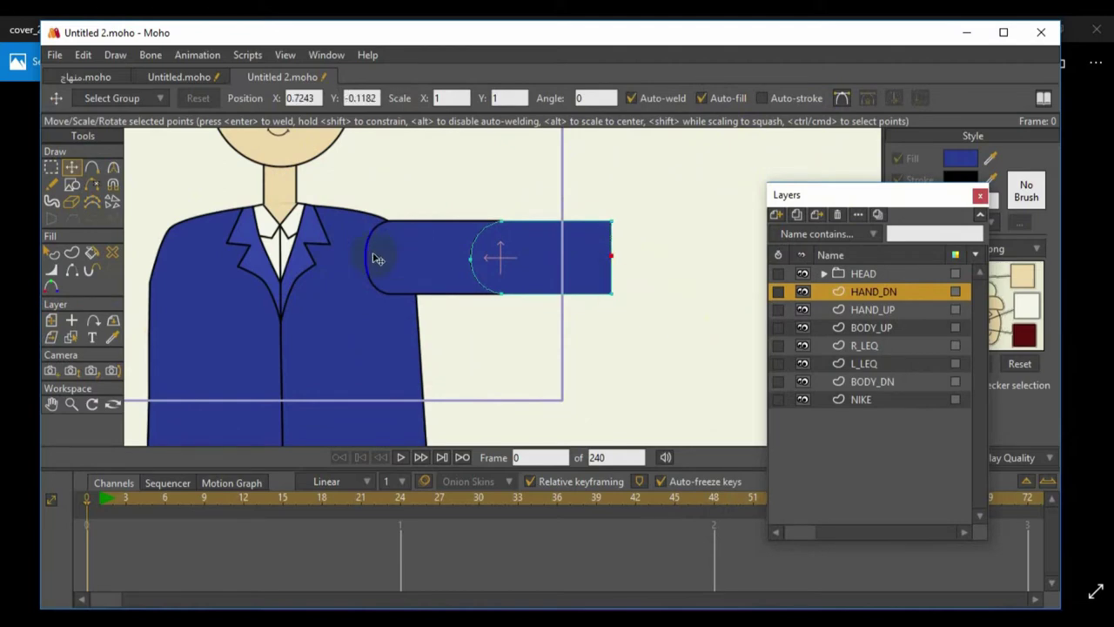
pyautogui.scroll(2, 542, 304)
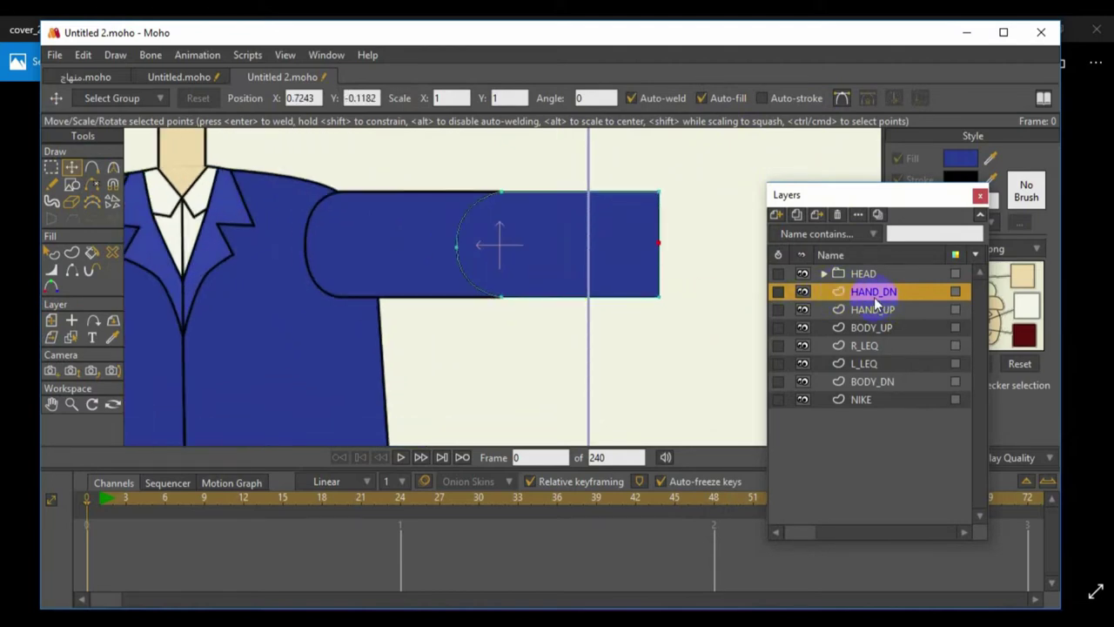
pyautogui.click(801, 293)
pyautogui.click(801, 293)
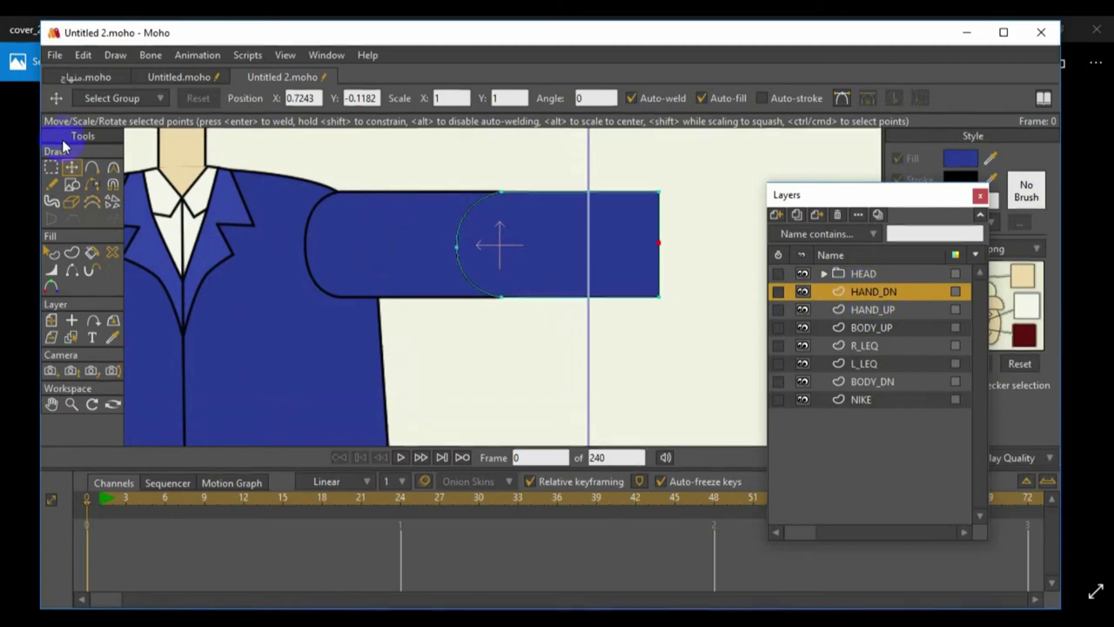
# Draw a narrow cuff outline just beyond HAND_DN's wrist end, starting and ending on the wrist edge
pyautogui.click(92, 168)
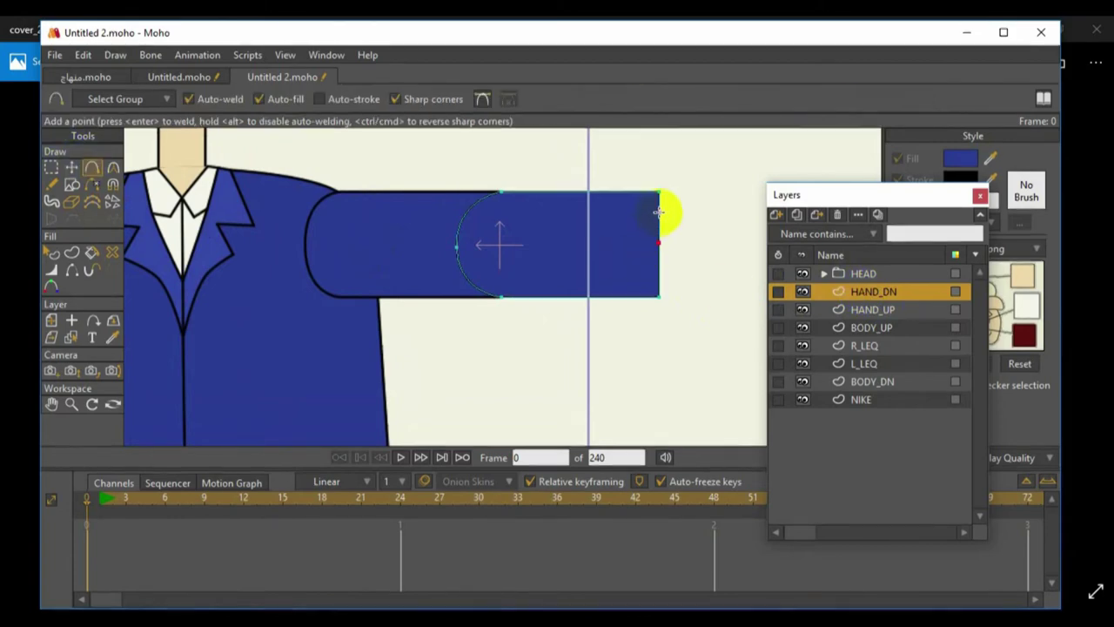
pyautogui.moveTo(660, 202); pyautogui.dragTo(676, 286)
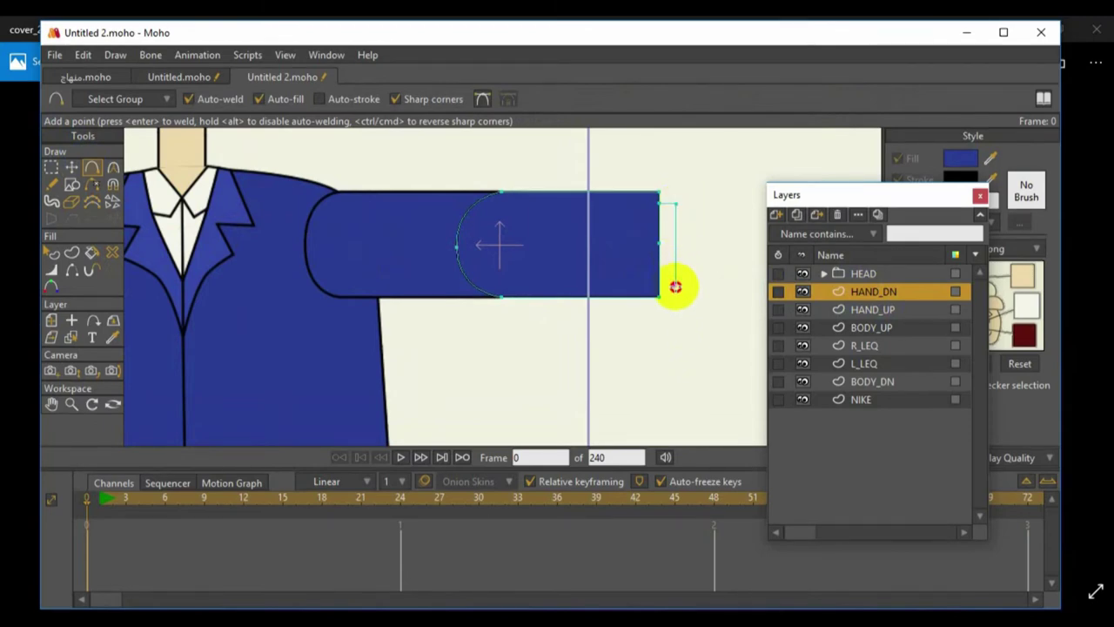
pyautogui.click(661, 286)
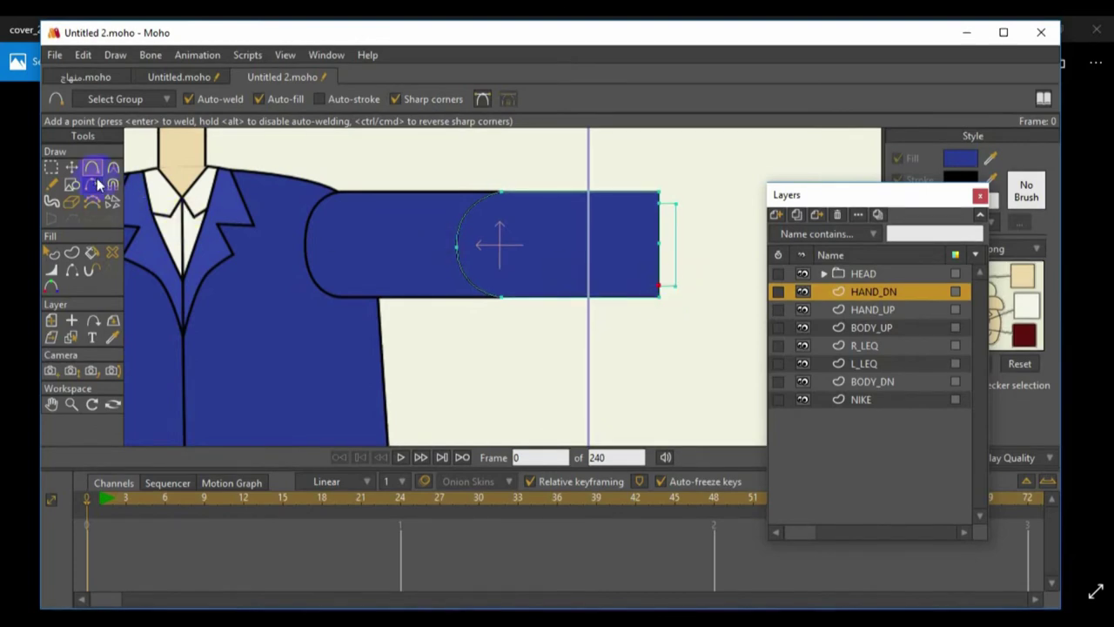
# Create a white filled and stroked shape from the cuff outline and place its lower outer corner at X 0.6553, Y -0.3020
pyautogui.click(72, 167)
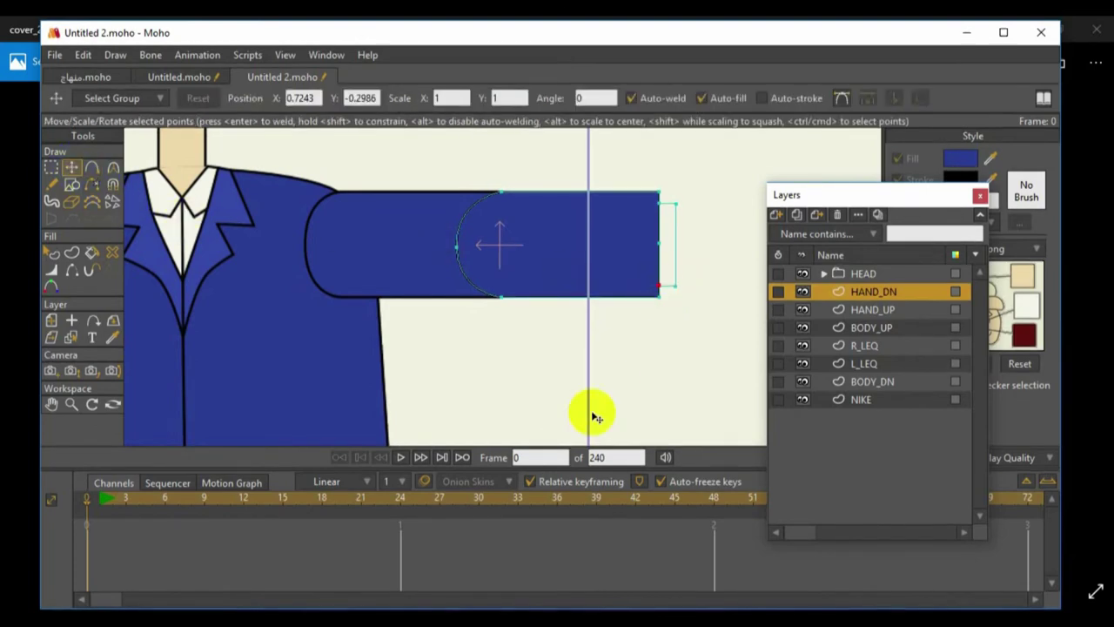
pyautogui.doubleClick(676, 278)
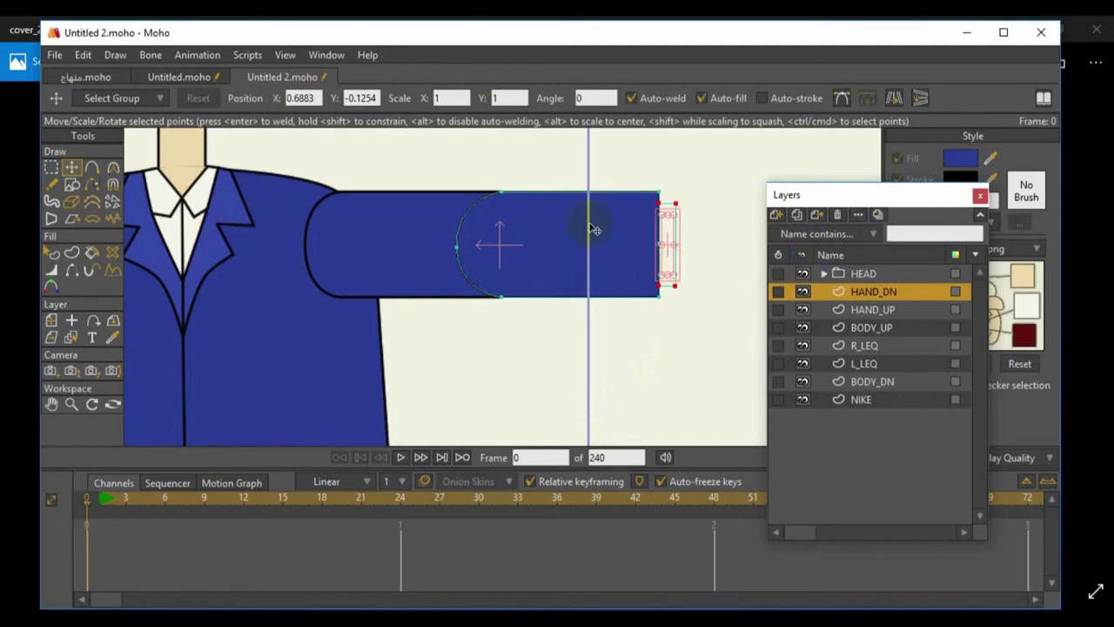
pyautogui.click(72, 253)
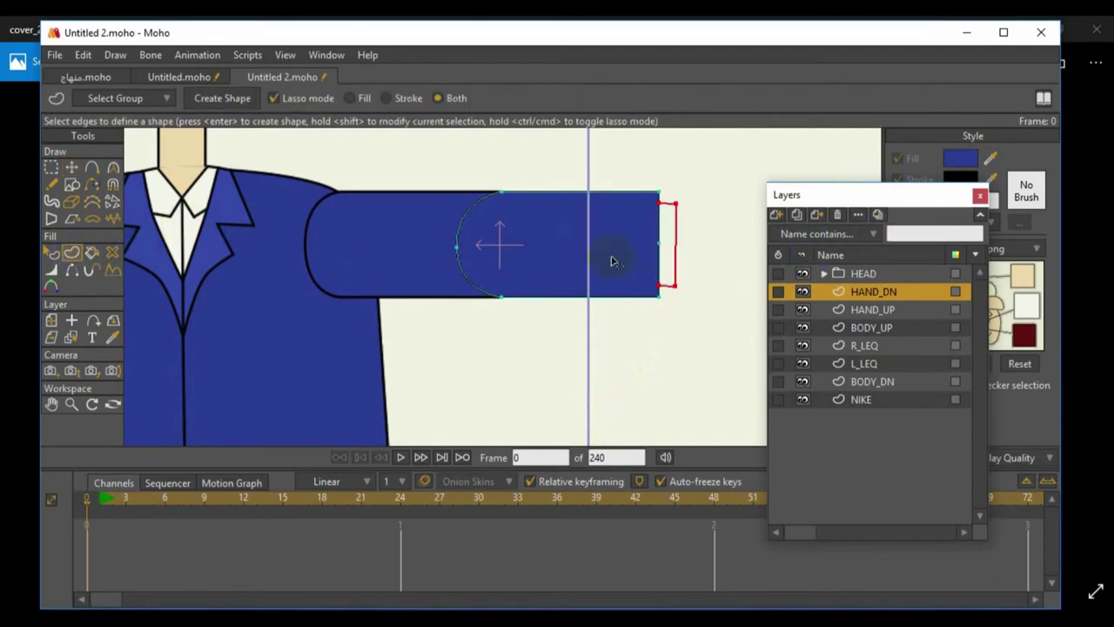
pyautogui.click(659, 250)
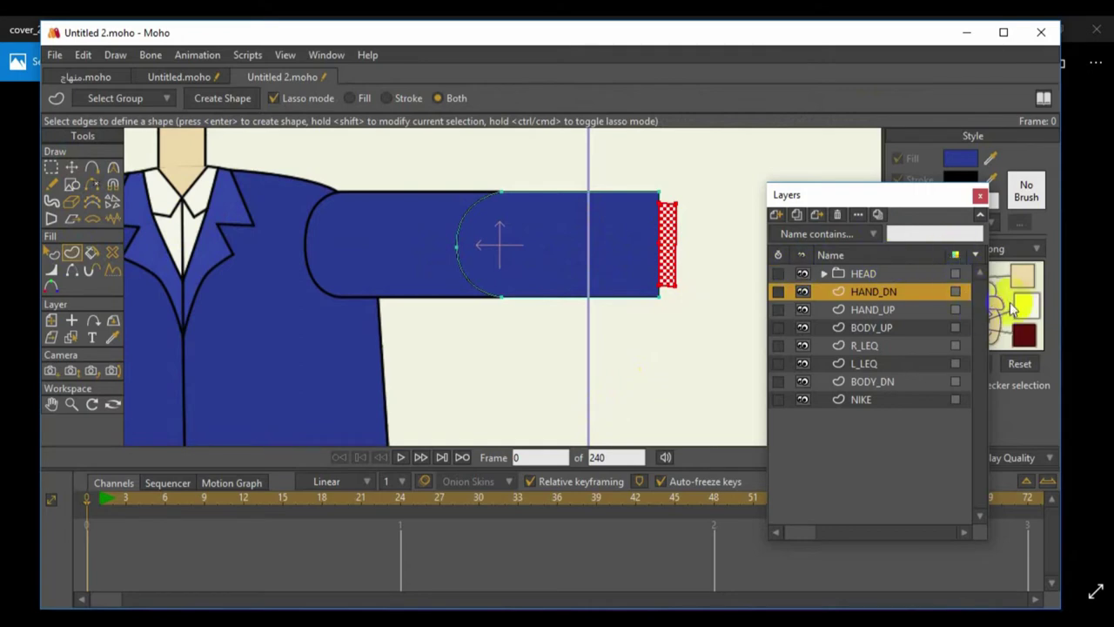
pyautogui.moveTo(992, 157); pyautogui.dragTo(527, 385)
pyautogui.press('Return')
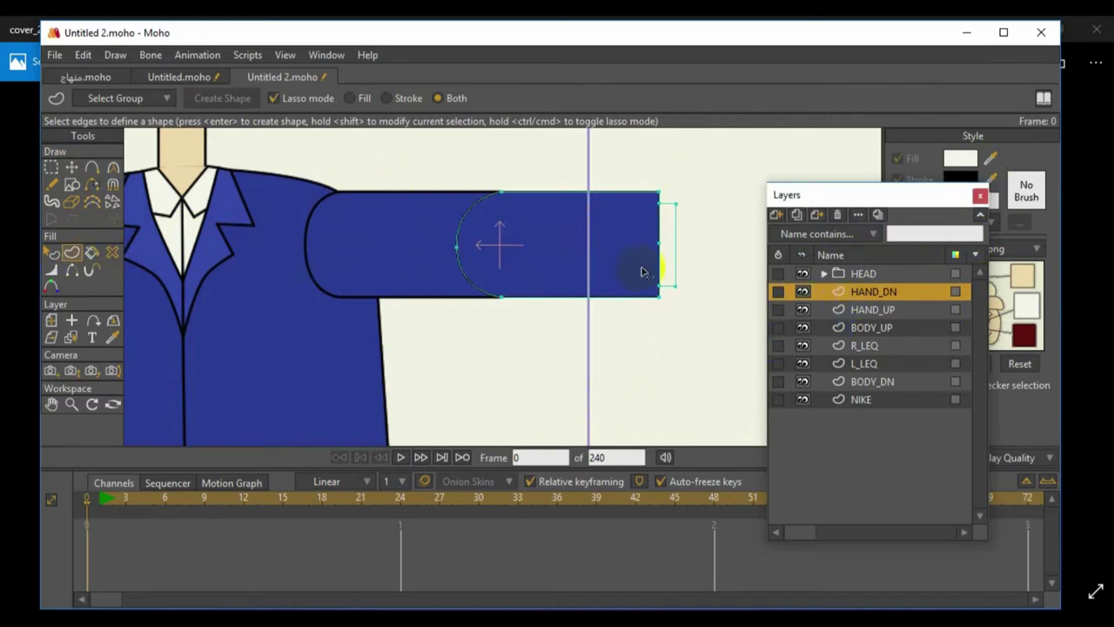
pyautogui.click(670, 243)
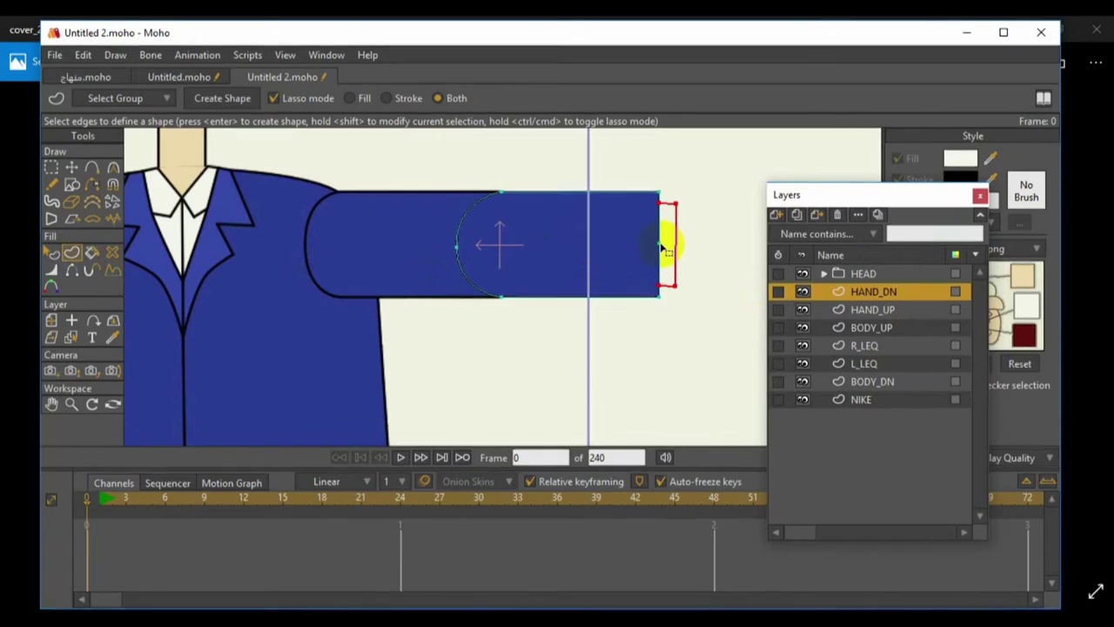
pyautogui.click(258, 101)
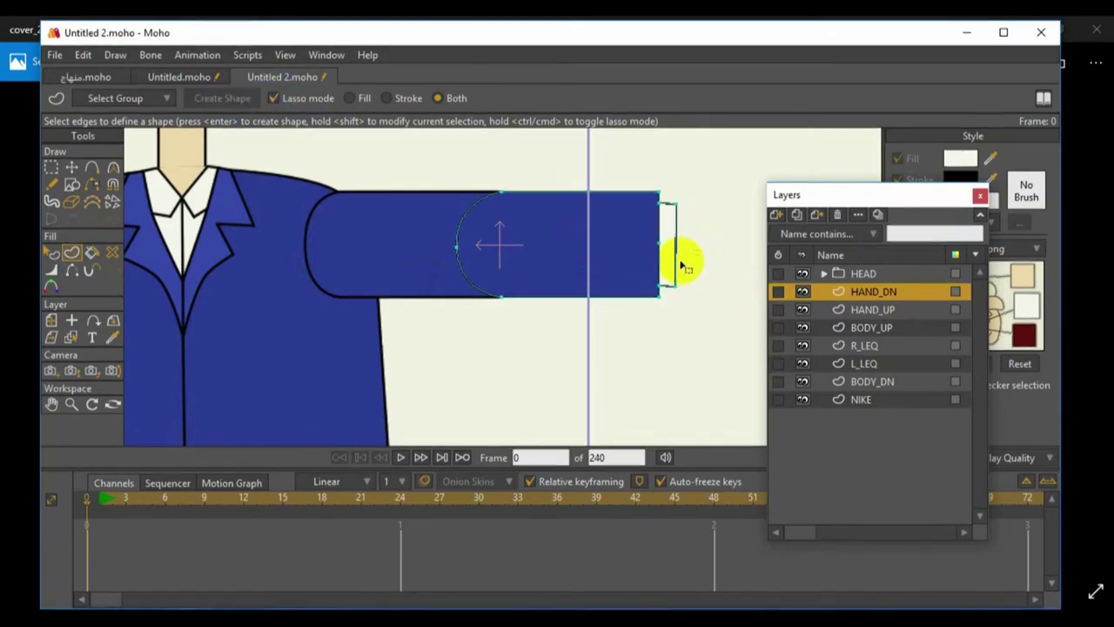
pyautogui.click(676, 288)
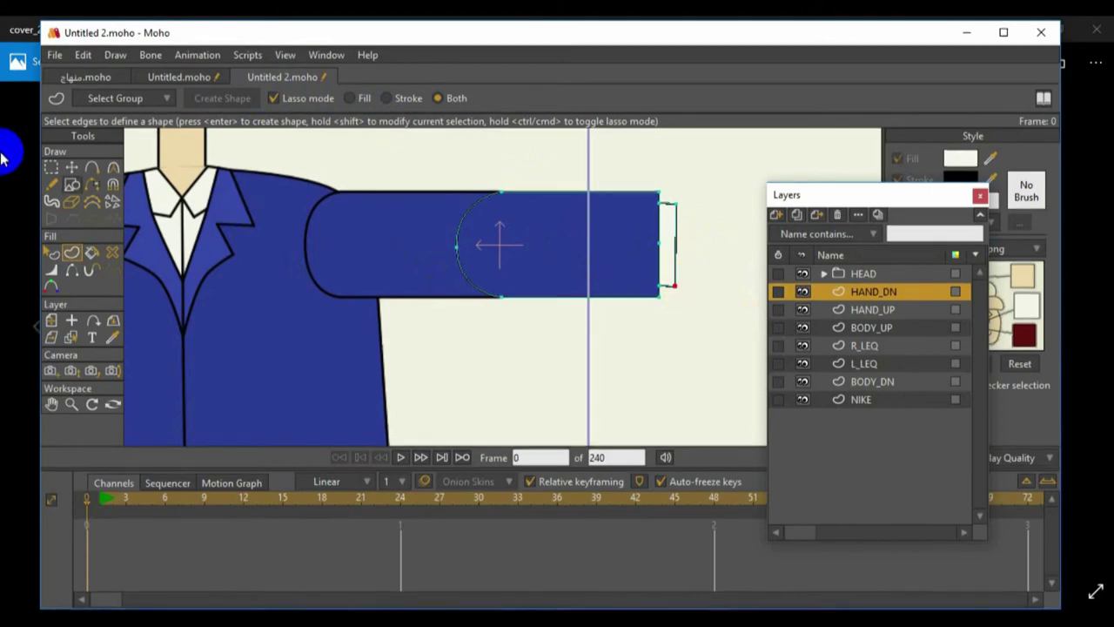
pyautogui.click(72, 167)
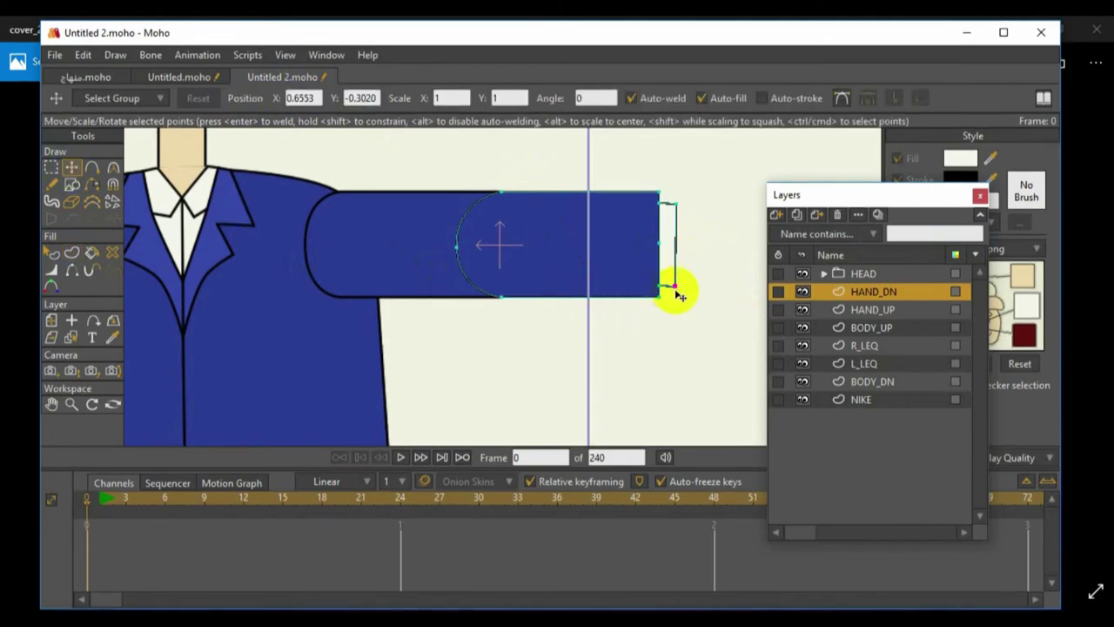
# Group the HAND_DN and HAND_UP layers into a folder named L_HAND and collapse it
pyautogui.click(866, 311)
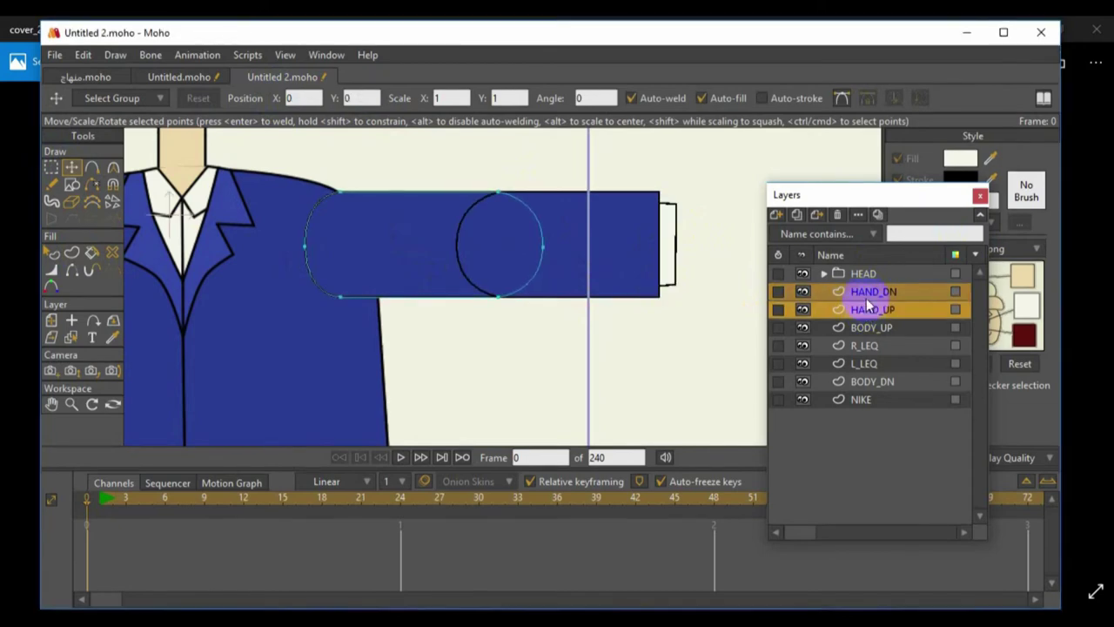
pyautogui.rightClick(868, 298)
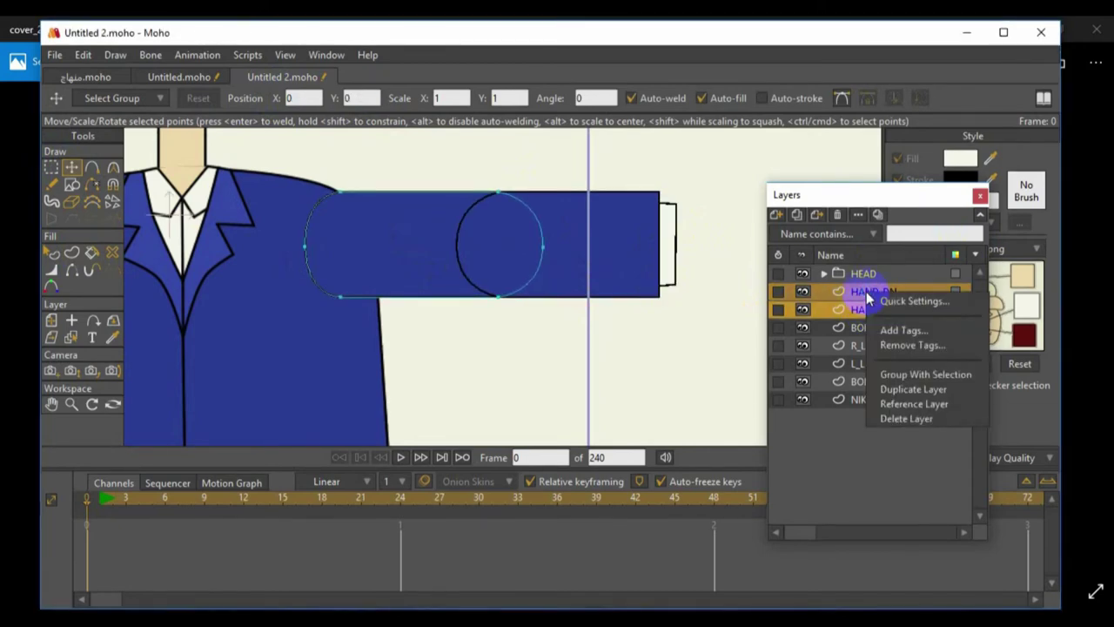
pyautogui.click(892, 374)
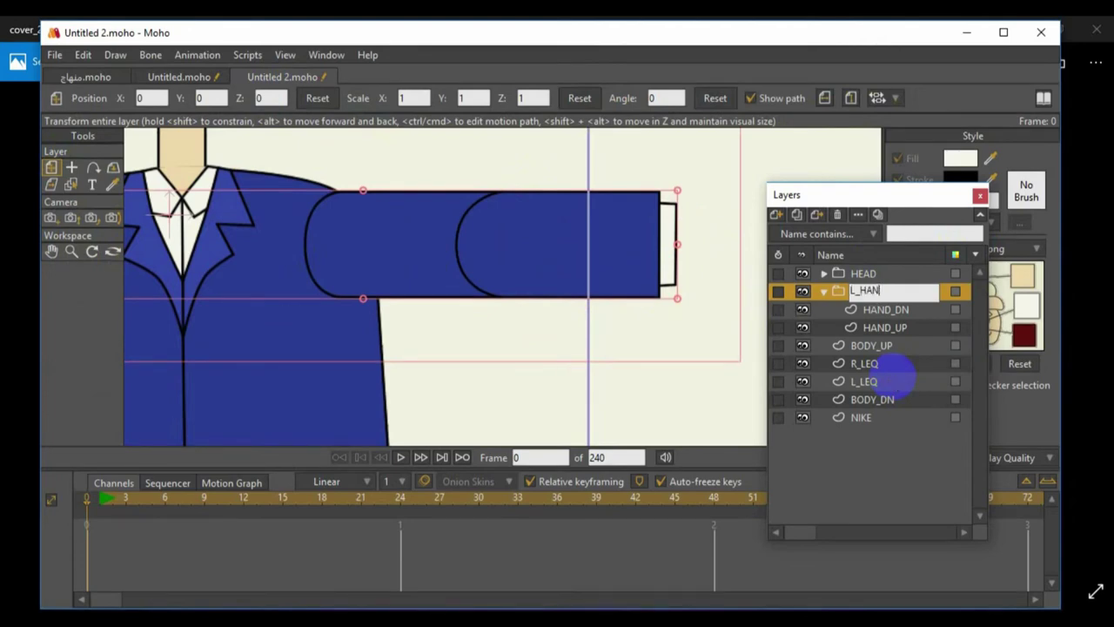
pyautogui.press('Return')
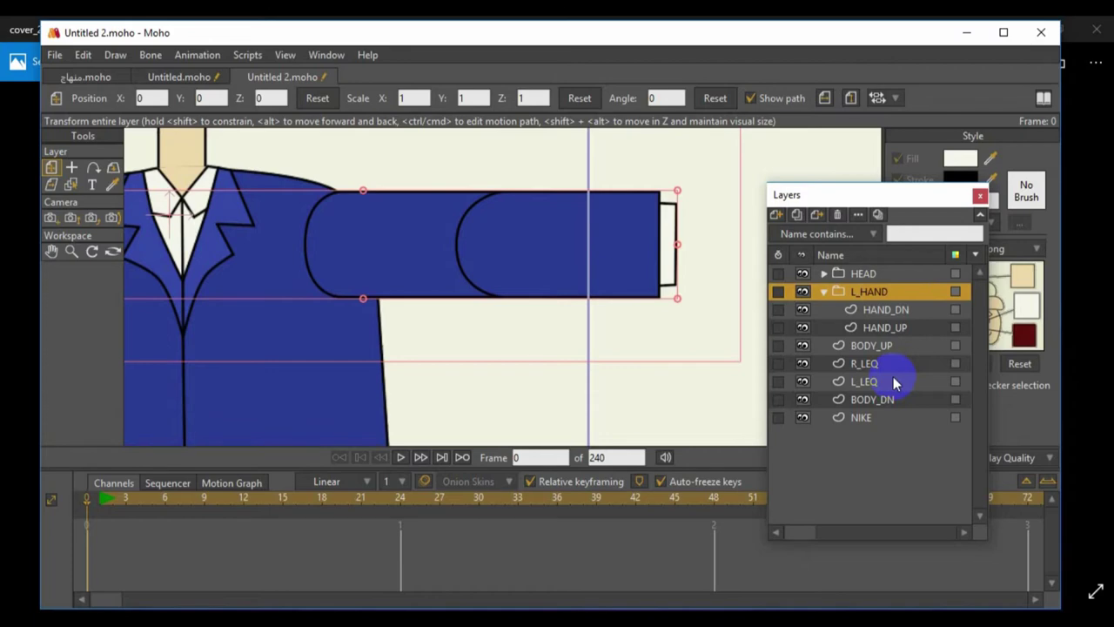
pyautogui.click(825, 292)
# Set the L_HAND group's origin at the upper arm's rounded shoulder end
pyautogui.scroll(-3, 484, 303)
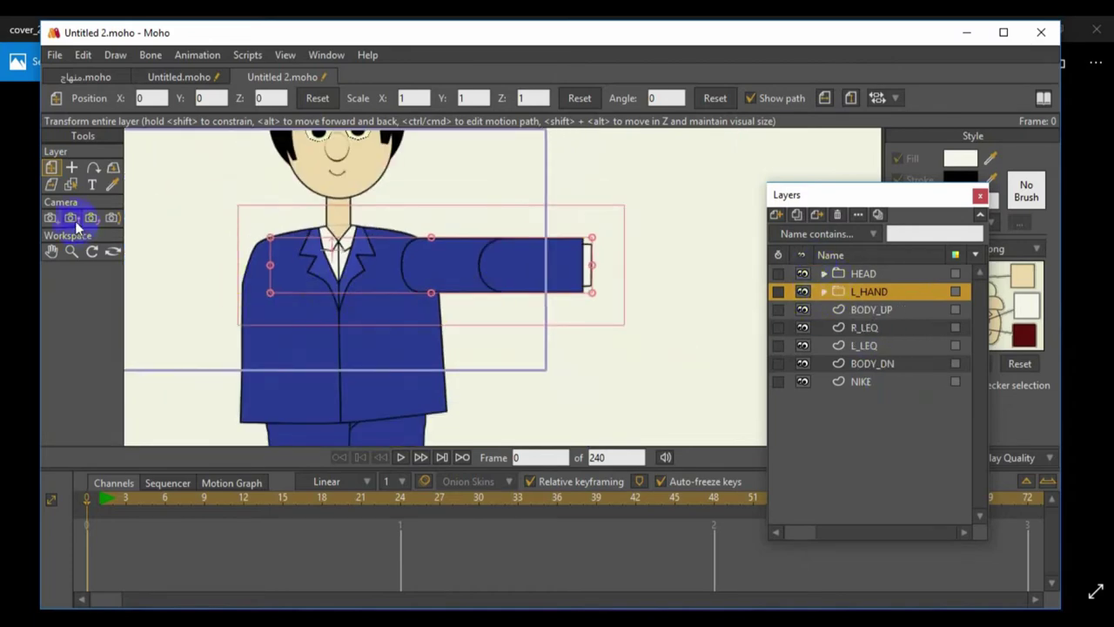
pyautogui.click(72, 169)
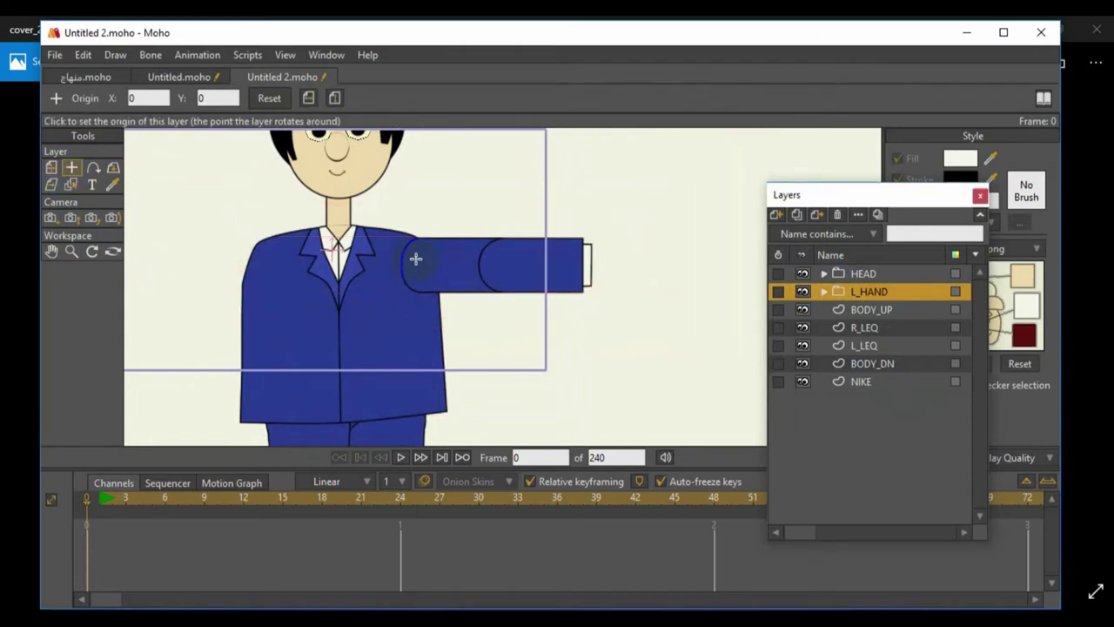
pyautogui.click(405, 261)
pyautogui.click(51, 167)
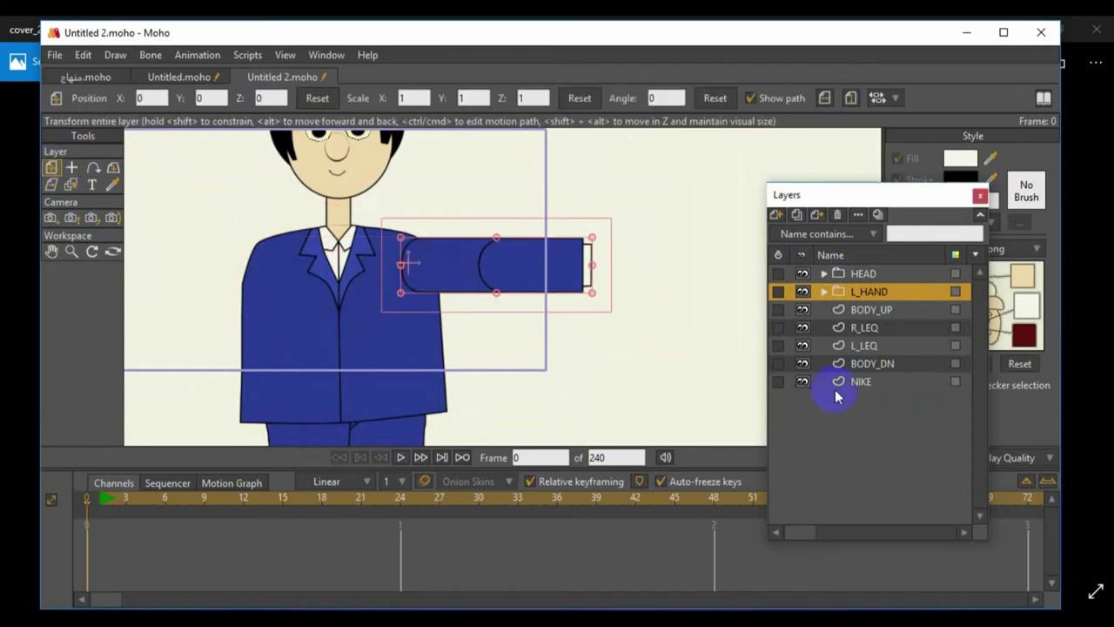
# Duplicate the L_HAND group and name the copy R_HAND
pyautogui.click(797, 218)
pyautogui.doubleClick(866, 291)
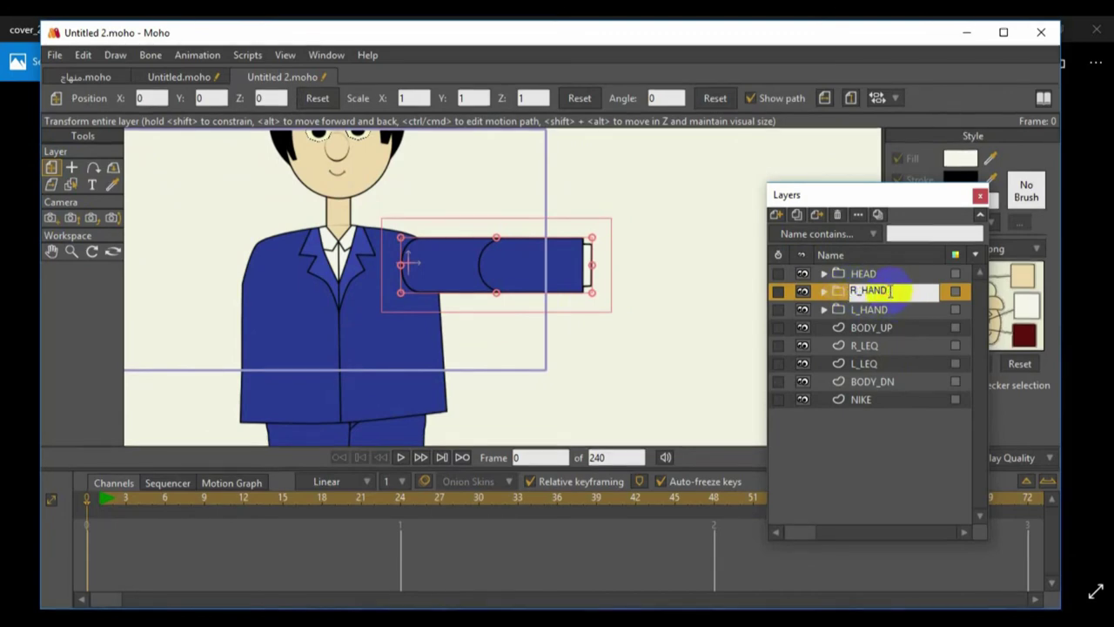
pyautogui.press('Return')
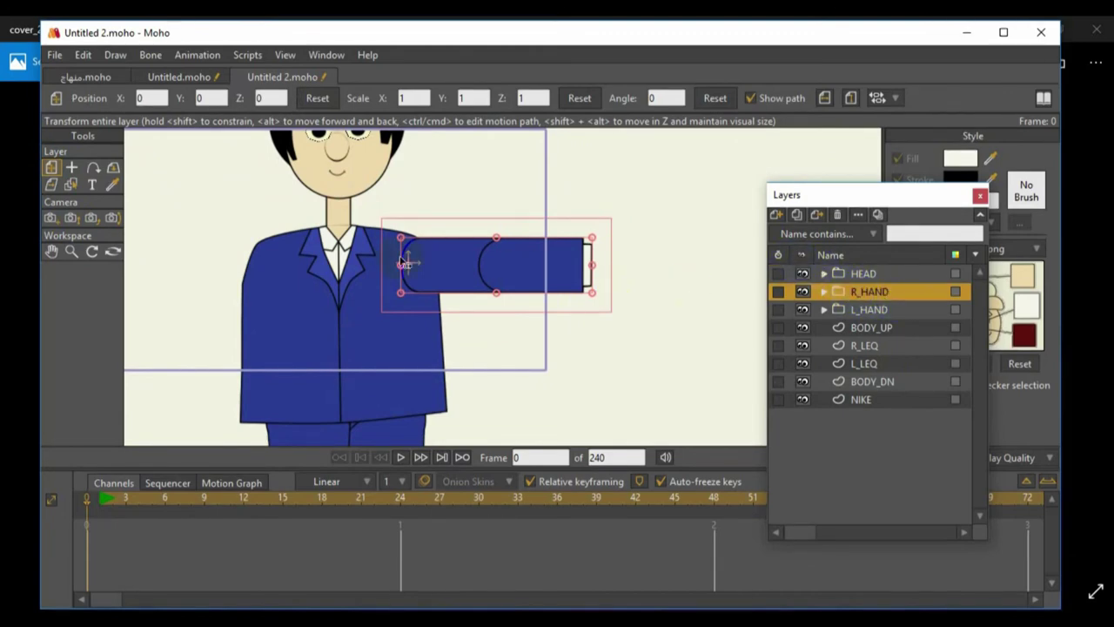
# Flip the R_HAND group horizontally and move it to the opposite shoulder, at X -1.0959, Y -0.0135
pyautogui.click(825, 99)
pyautogui.click(825, 98)
pyautogui.moveTo(281, 257)
pyautogui.mouseDown()
pyautogui.moveTo(344, 261)
pyautogui.moveTo(235, 263)
pyautogui.mouseUp()
pyautogui.scroll(-3, 423, 304)
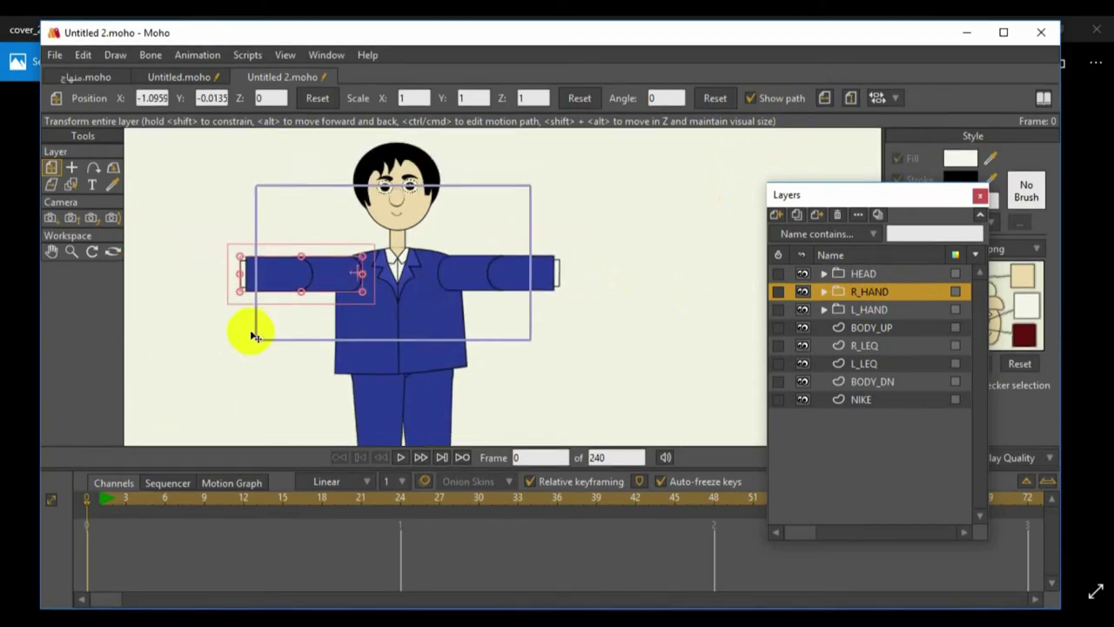
# Set the line width at the shoulder-end midpoint of R_HAND's HAND_UP layer to 0 and collapse the group
pyautogui.click(51, 251)
pyautogui.moveTo(161, 305); pyautogui.dragTo(261, 297)
pyautogui.scroll(1, 265, 299)
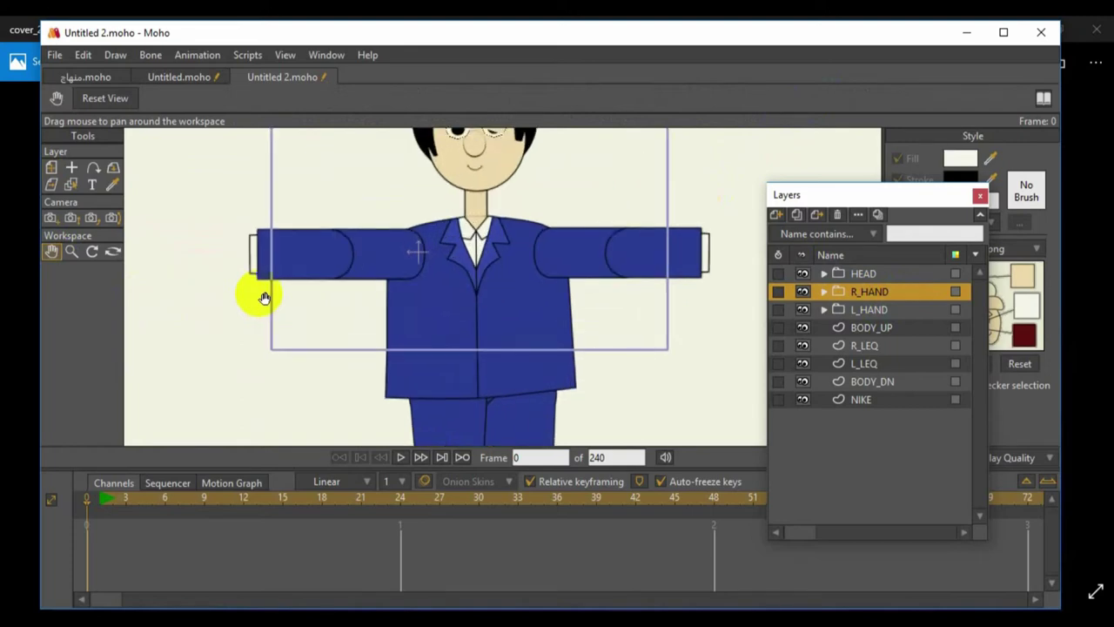
pyautogui.scroll(-2, 264, 298)
pyautogui.scroll(1, 264, 298)
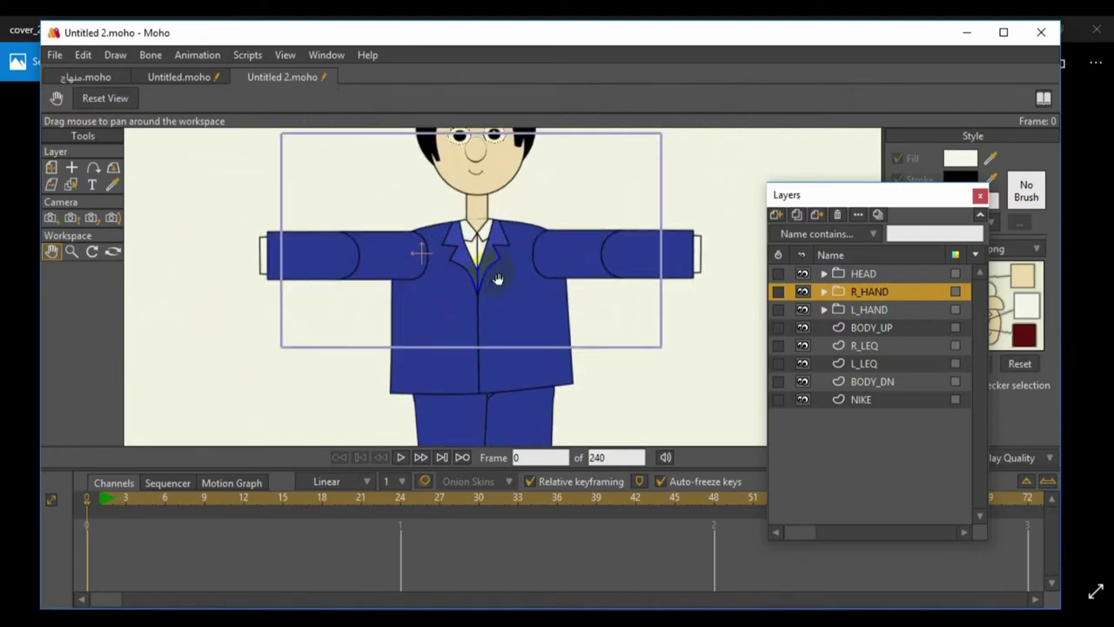
pyautogui.click(603, 296)
pyautogui.click(823, 291)
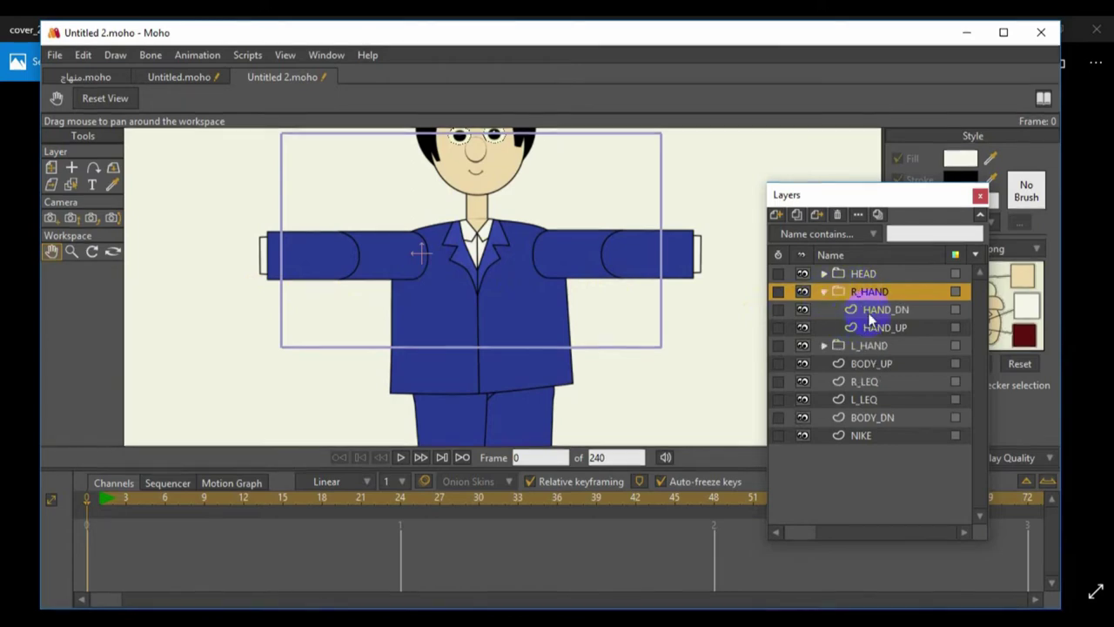
pyautogui.click(860, 329)
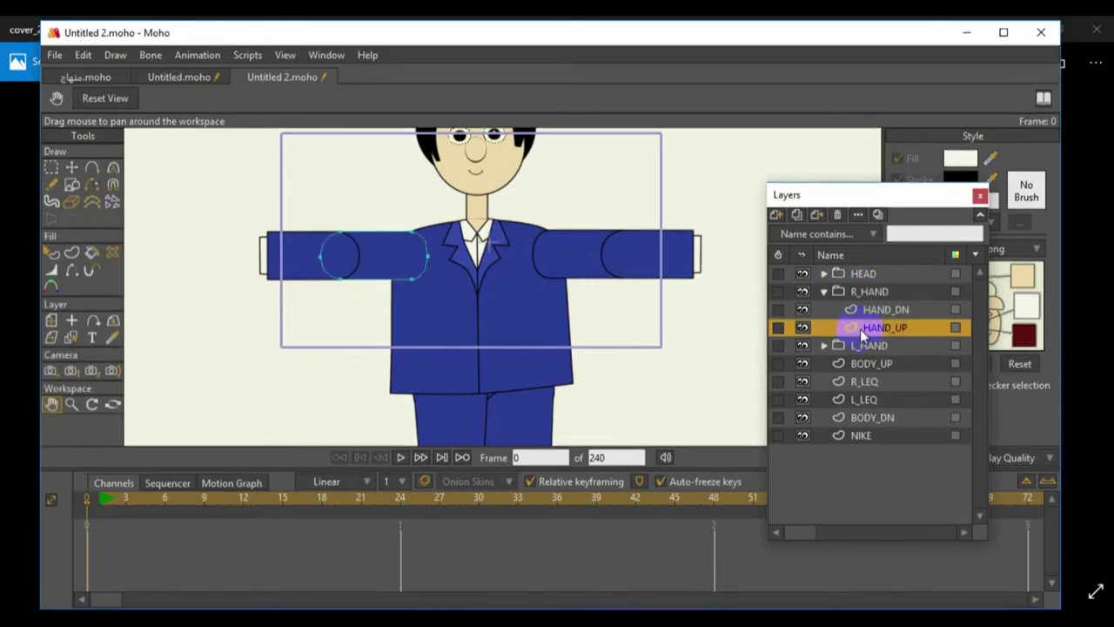
pyautogui.scroll(2, 409, 283)
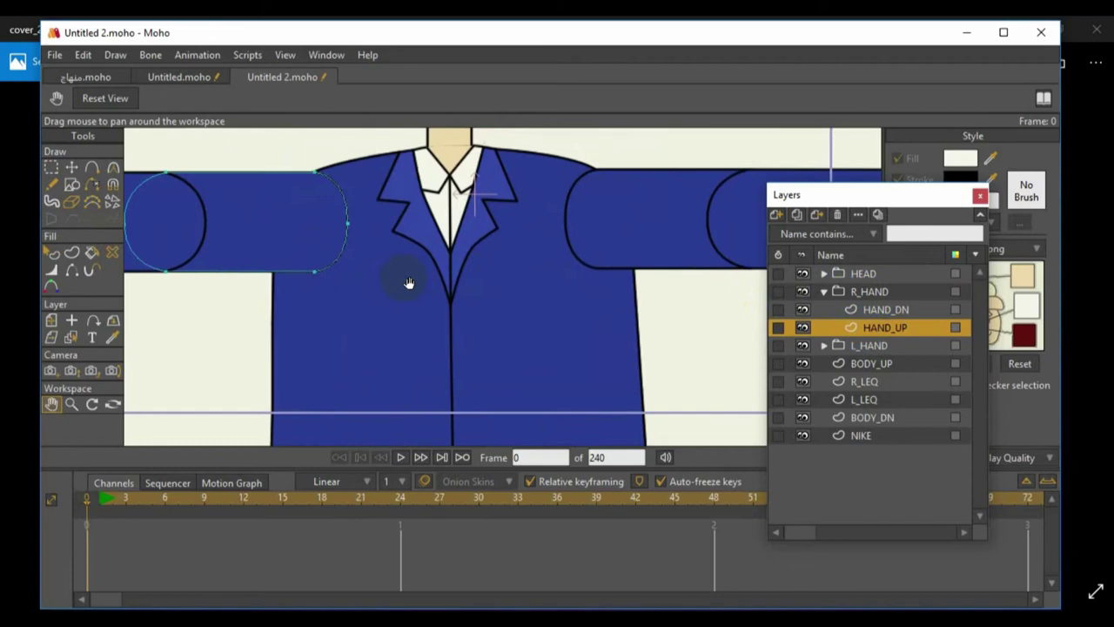
pyautogui.click(52, 274)
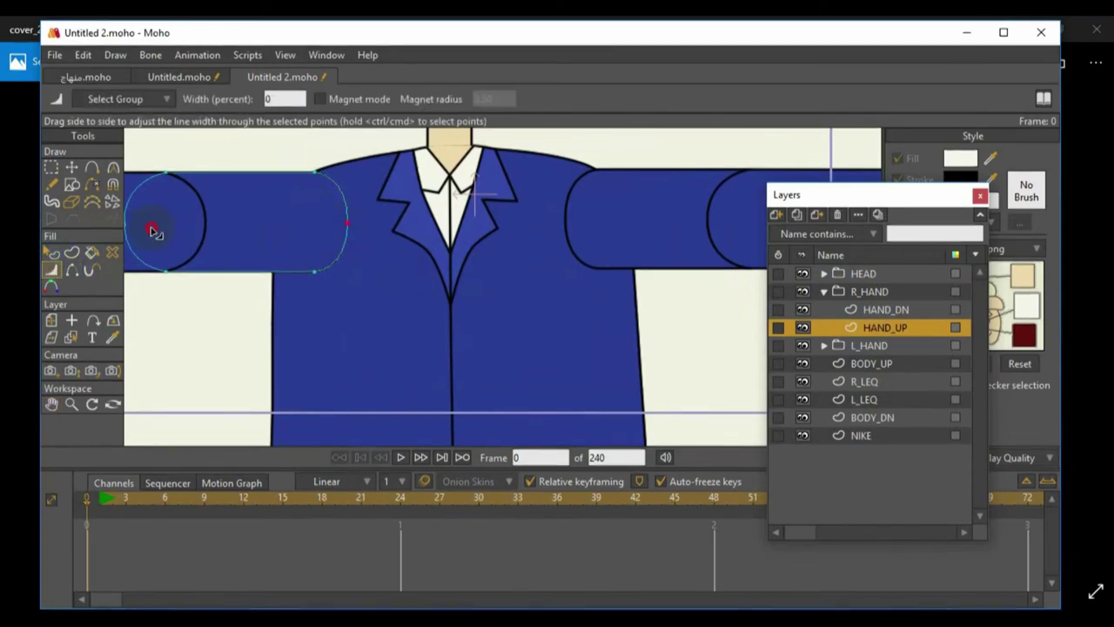
pyautogui.moveTo(346, 227)
pyautogui.mouseDown()
pyautogui.moveTo(483, 233)
pyautogui.moveTo(119, 219)
pyautogui.mouseUp()
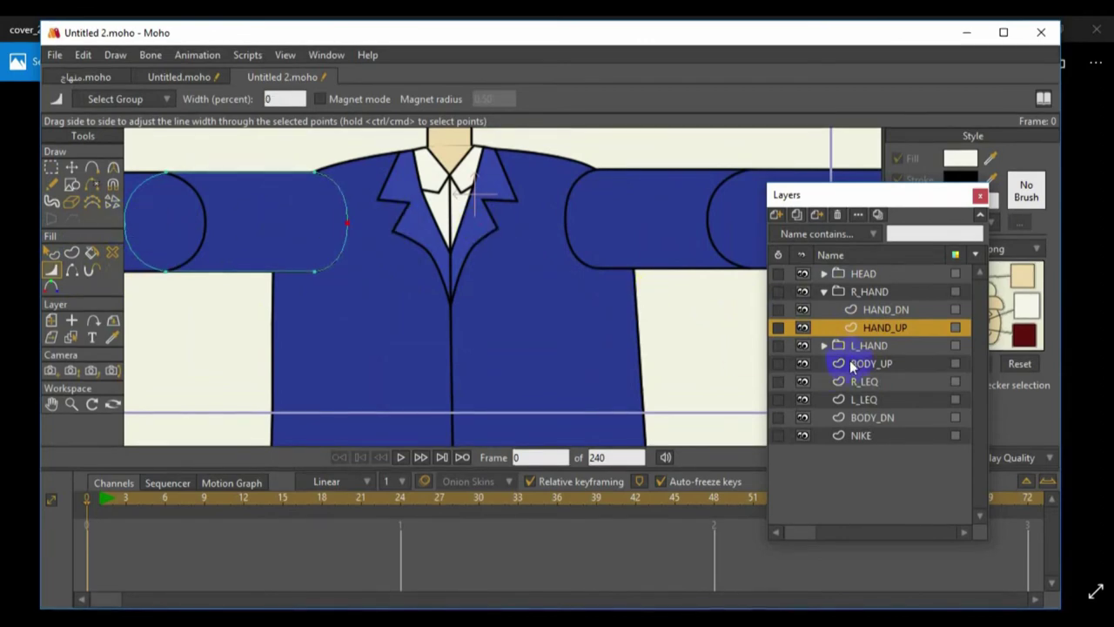
pyautogui.click(822, 291)
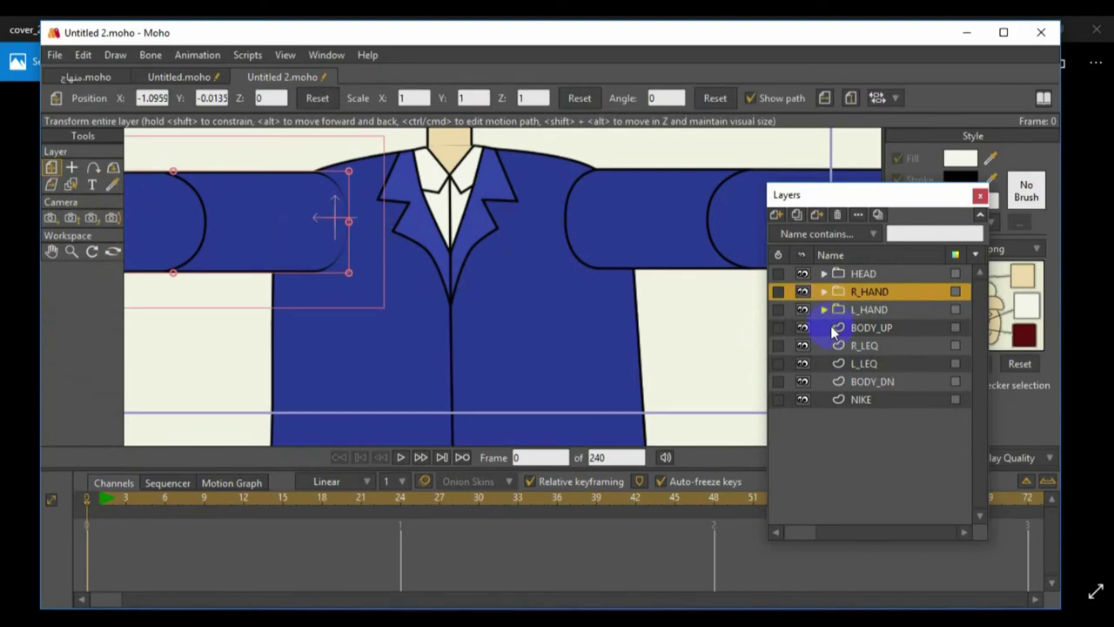
# Set the line width at the shoulder-end midpoint of L_HAND's HAND_UP layer to 0, undoing an accidental layer move
pyautogui.click(824, 310)
pyautogui.click(880, 344)
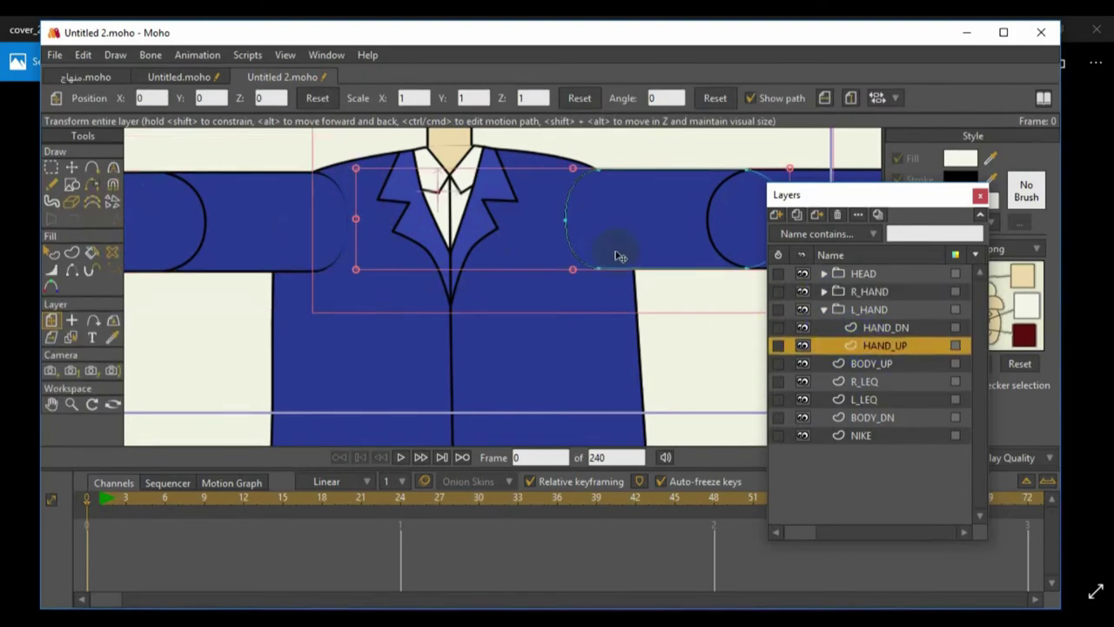
pyautogui.moveTo(571, 226); pyautogui.dragTo(379, 226)
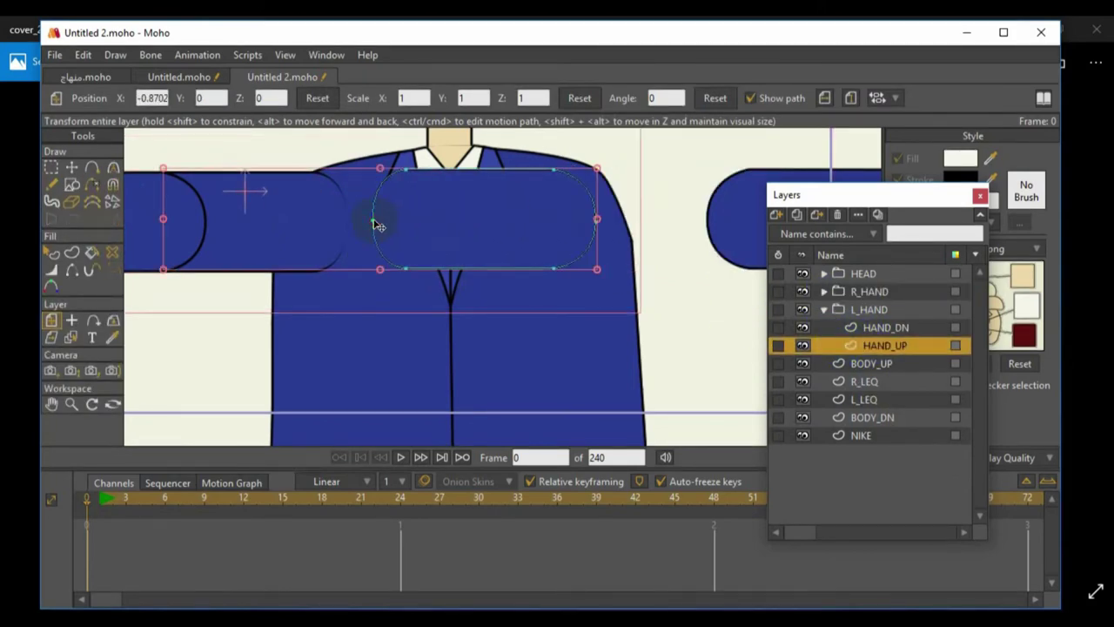
pyautogui.hotkey('ctrl', 'z')
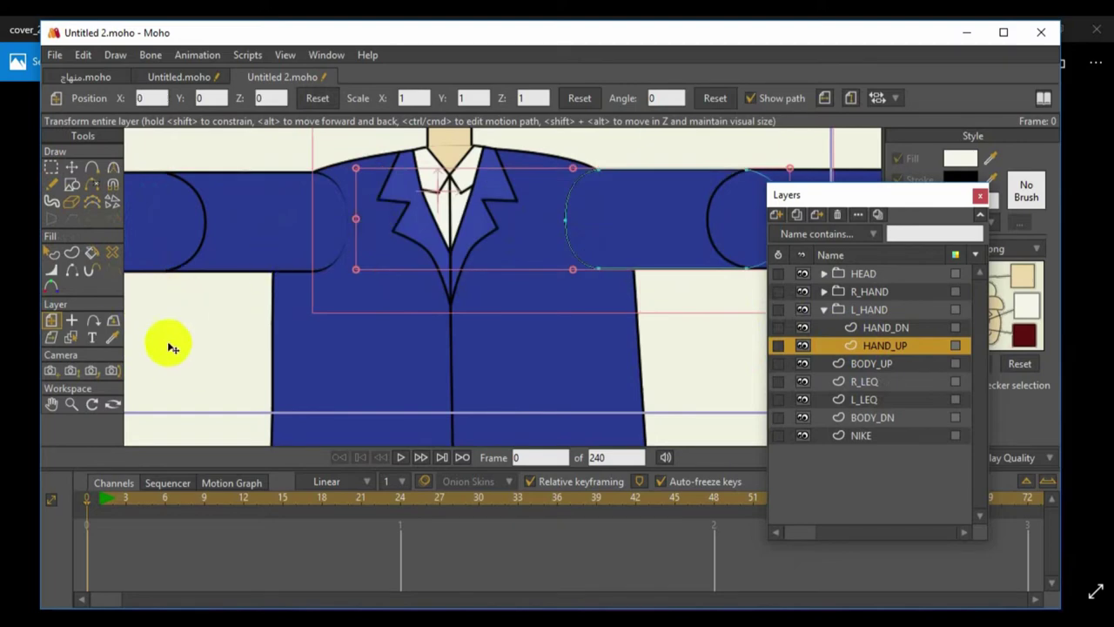
pyautogui.click(54, 273)
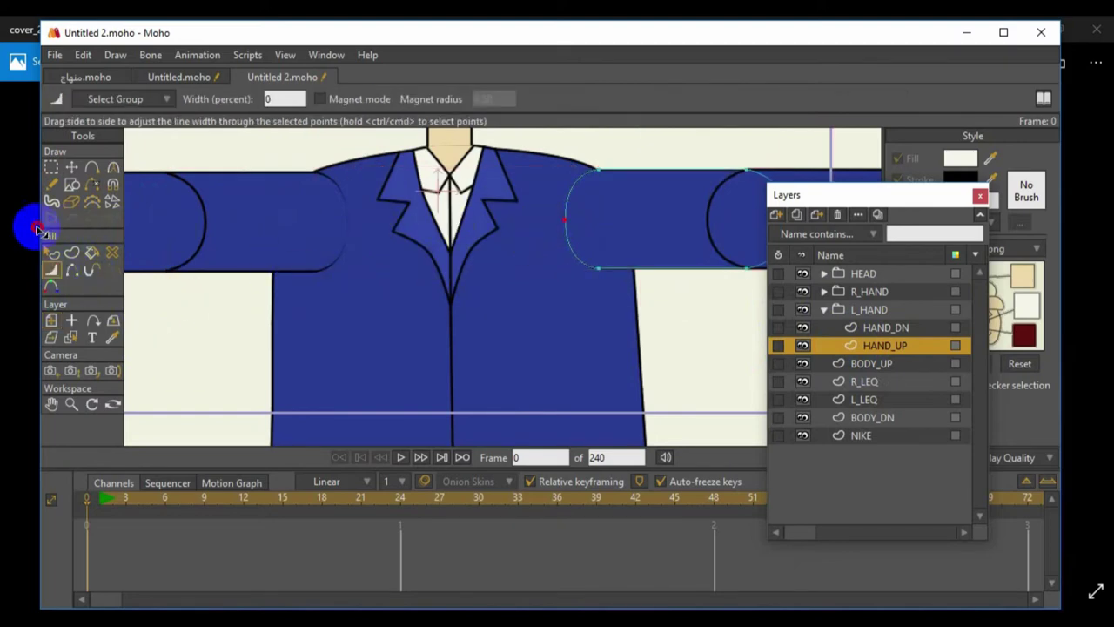
pyautogui.scroll(-2, 433, 312)
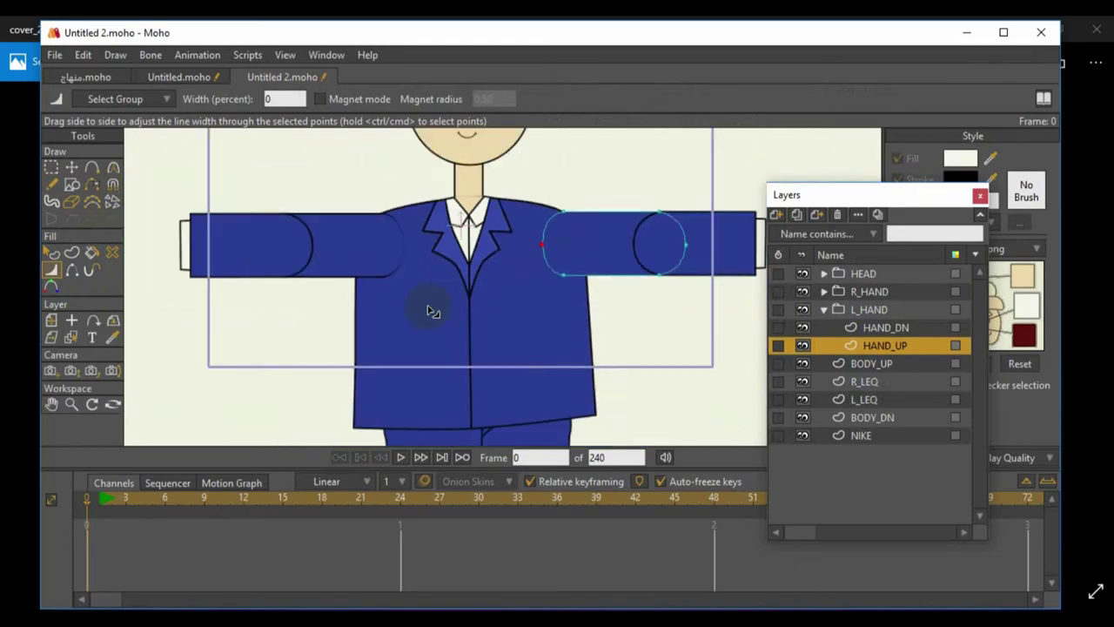
# Render the current frame to check the shoulder and elbow outlines of both arms
pyautogui.hotkey('ctrl', 'r')
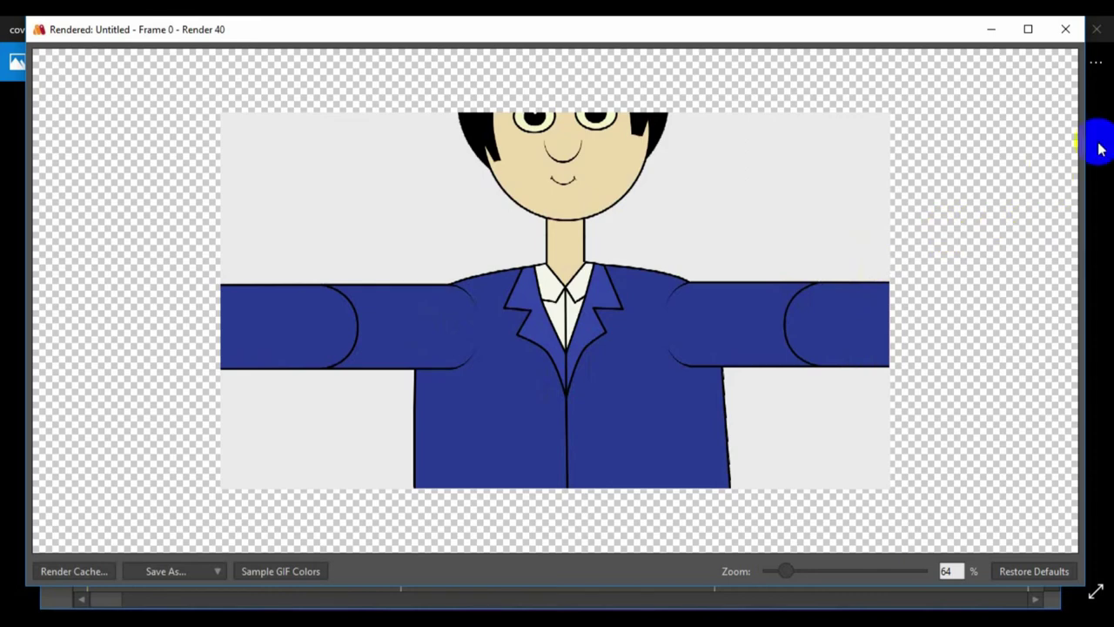
pyautogui.click(1069, 33)
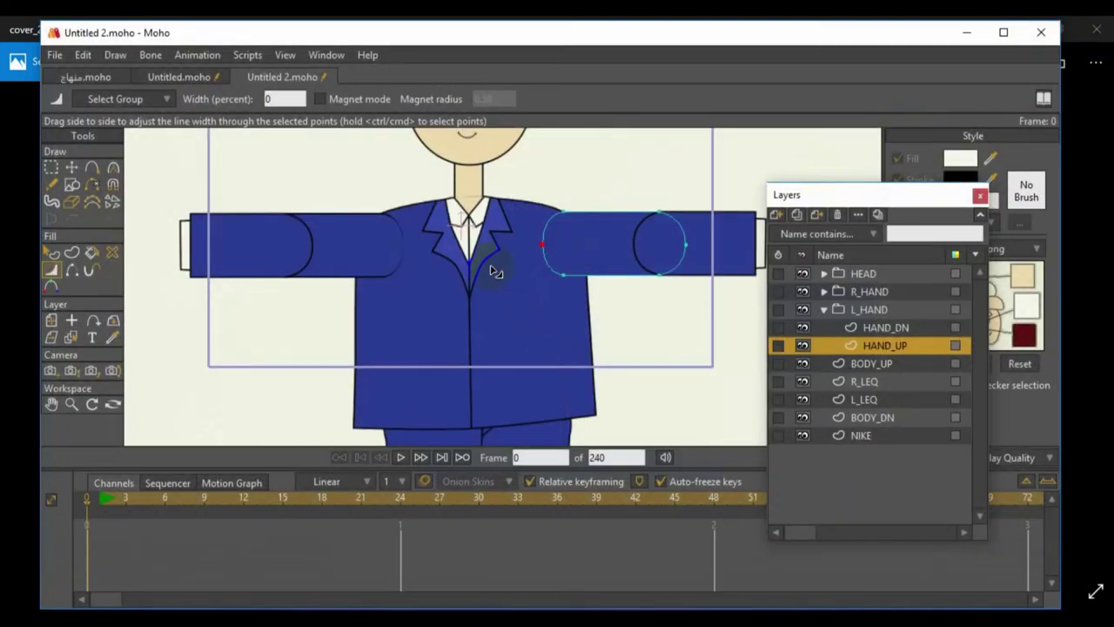
pyautogui.click(642, 277)
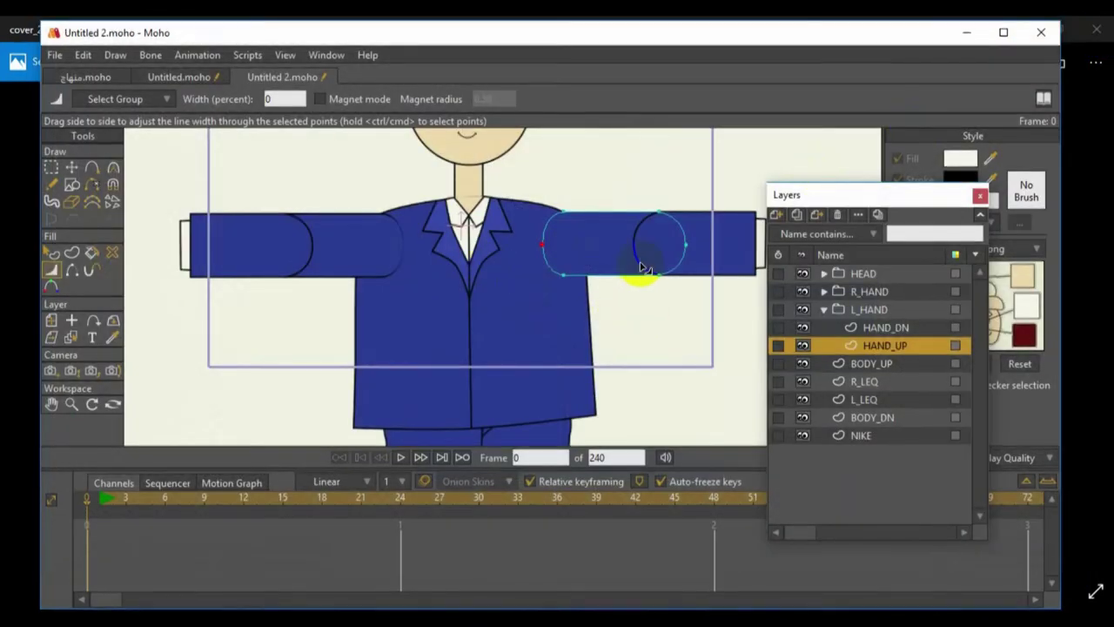
# Add a patch layer targeting HAND_UP above L_HAND's HAND_DN, scaled to 2.8873 and placed over the elbow at X 1.3793, Y -0.1187
pyautogui.click(877, 331)
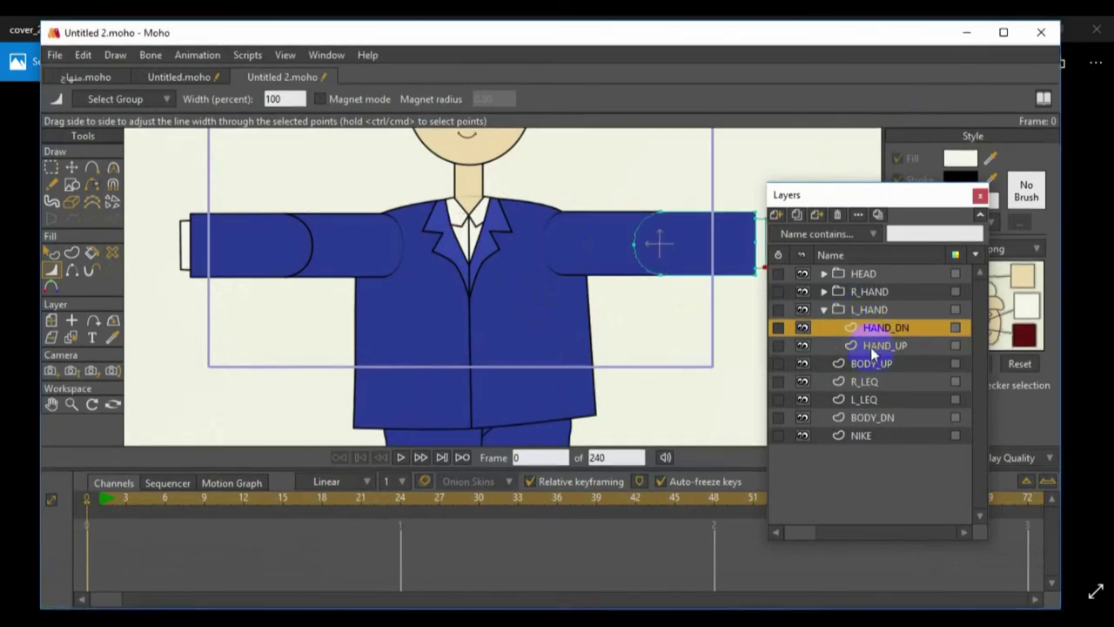
pyautogui.click(873, 348)
pyautogui.click(873, 329)
pyautogui.scroll(4, 659, 252)
pyautogui.scroll(-4, 492, 280)
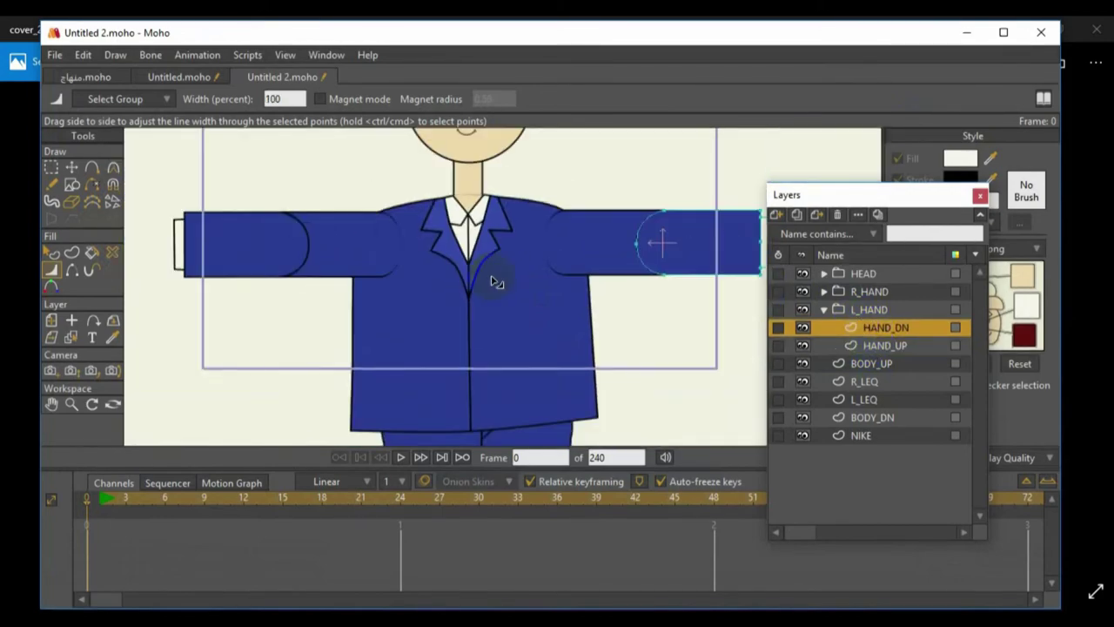
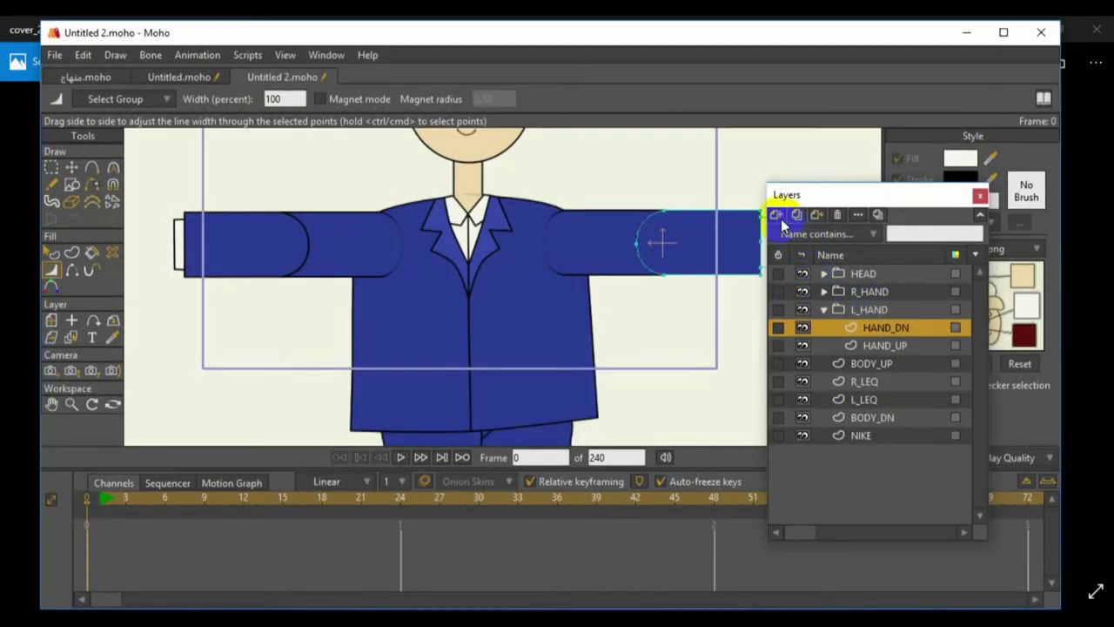
pyautogui.click(775, 215)
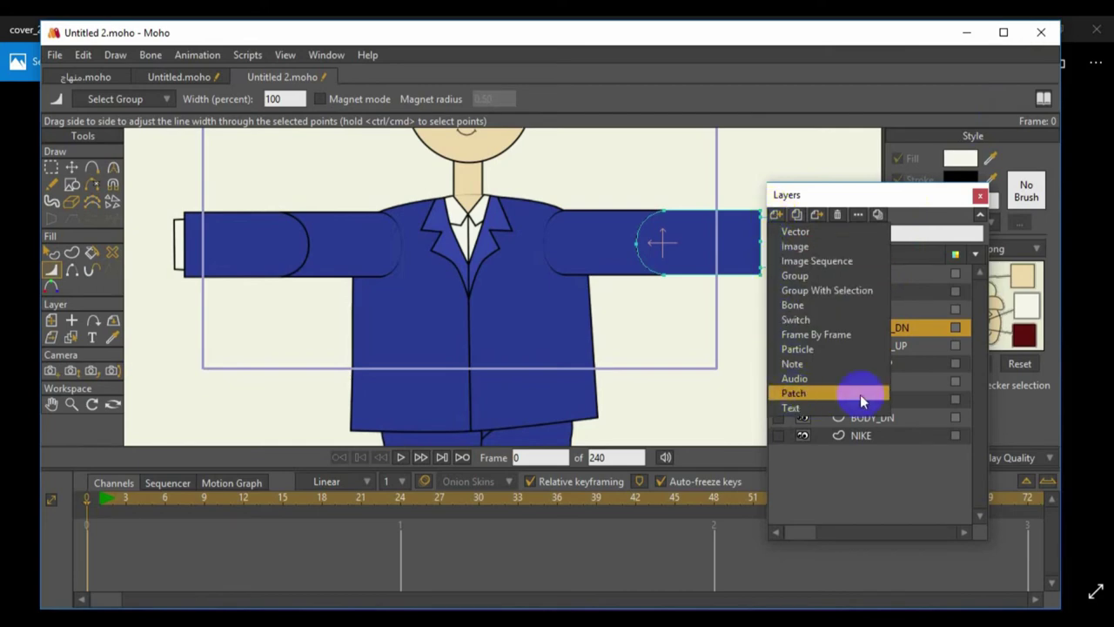
pyautogui.click(793, 393)
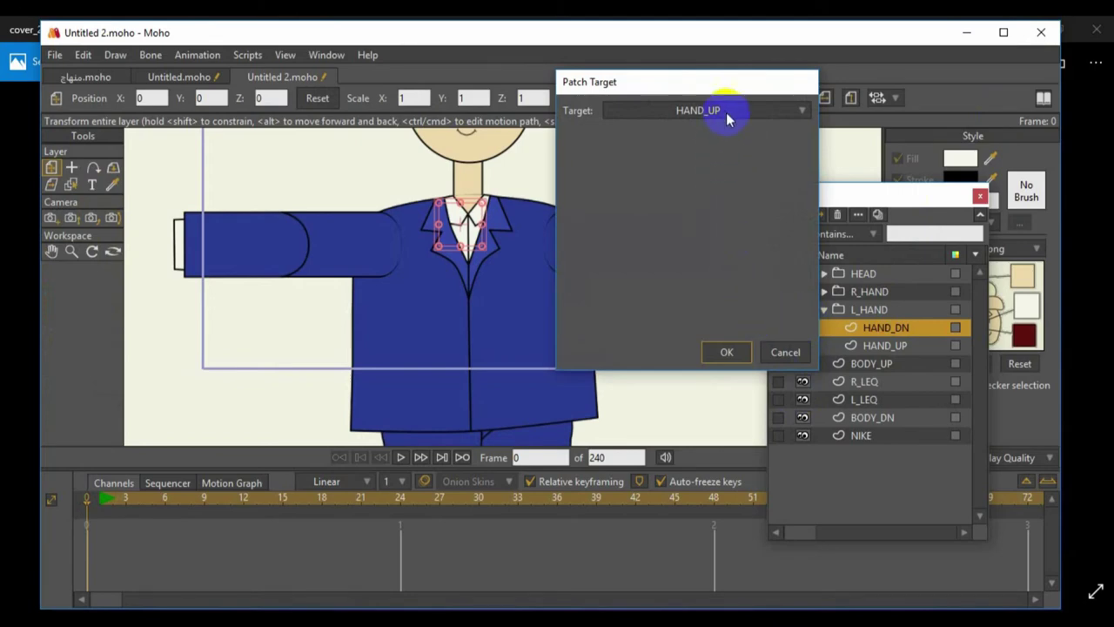
pyautogui.click(726, 207)
pyautogui.click(727, 352)
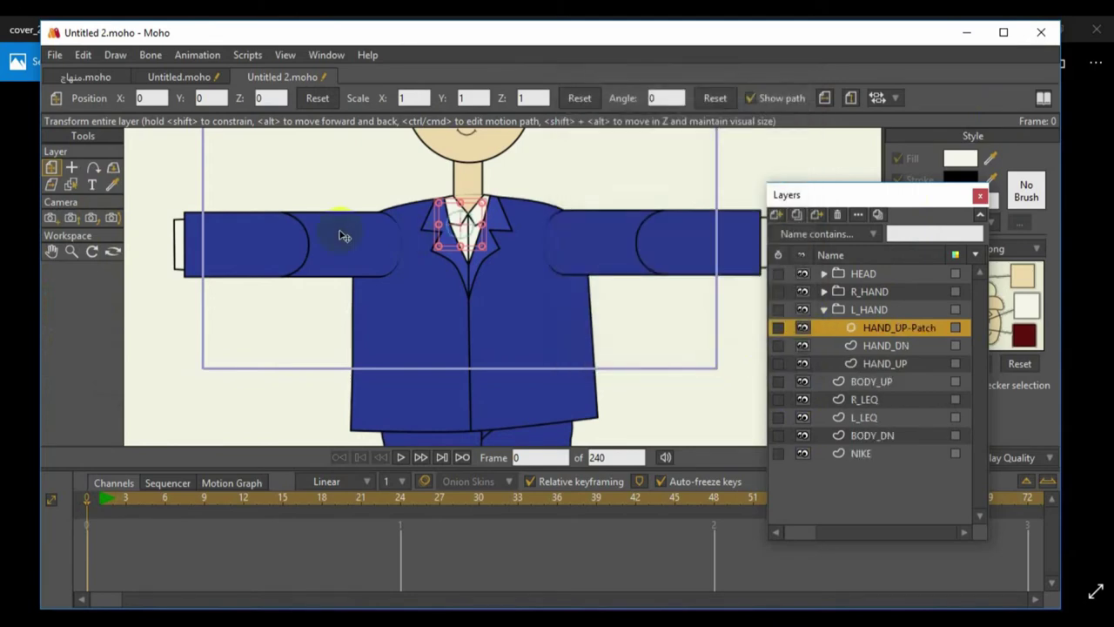
pyautogui.click(640, 236)
pyautogui.moveTo(644, 248)
pyautogui.mouseDown()
pyautogui.moveTo(676, 194)
pyautogui.moveTo(703, 181)
pyautogui.moveTo(689, 204)
pyautogui.moveTo(582, 250)
pyautogui.moveTo(639, 339)
pyautogui.moveTo(642, 238)
pyautogui.moveTo(665, 346)
pyautogui.moveTo(661, 240)
pyautogui.mouseUp()
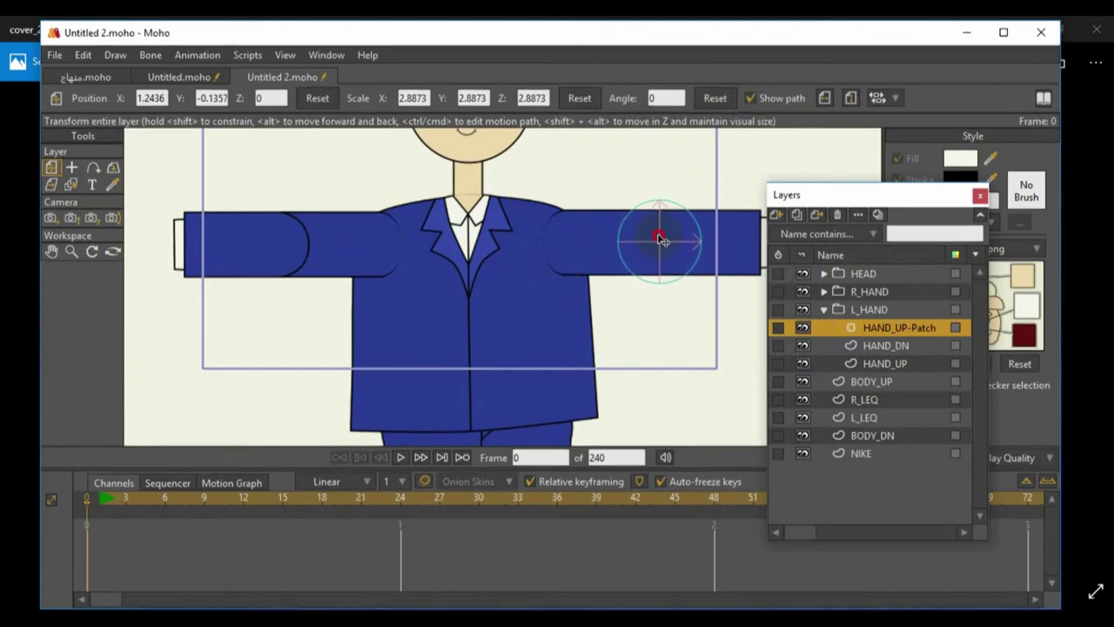
# Add a patch layer targeting HAND_UP above R_HAND's HAND_DN, scaled to 2.6101 and placed over the elbow at X 1.3284, Y -0.1244
pyautogui.click(825, 310)
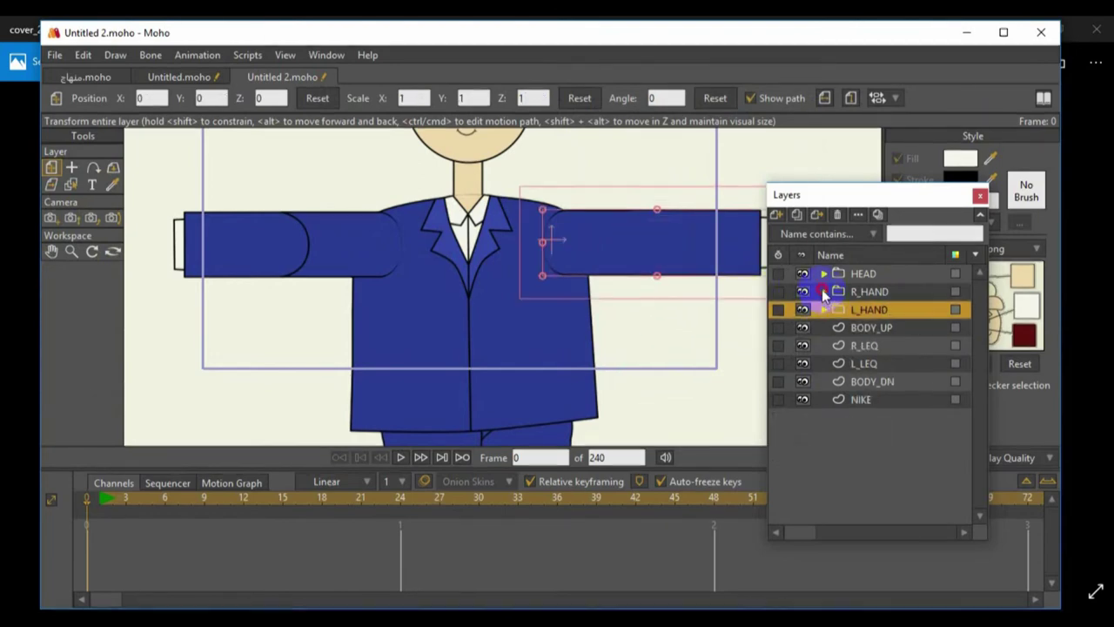
pyautogui.click(824, 292)
pyautogui.click(863, 309)
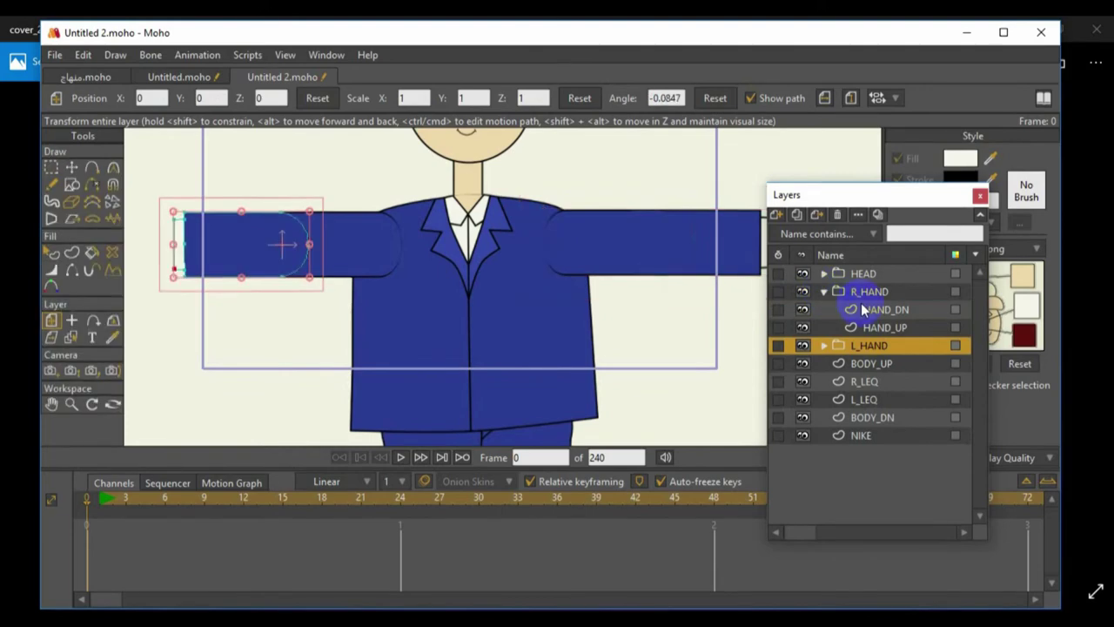
pyautogui.click(777, 215)
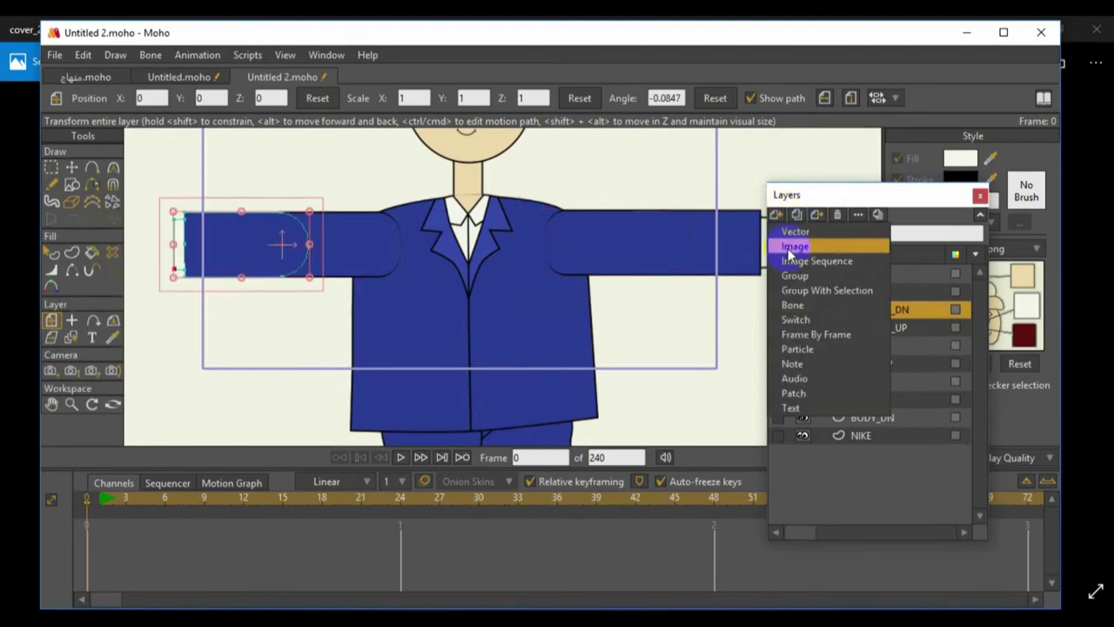
pyautogui.click(796, 393)
pyautogui.click(736, 355)
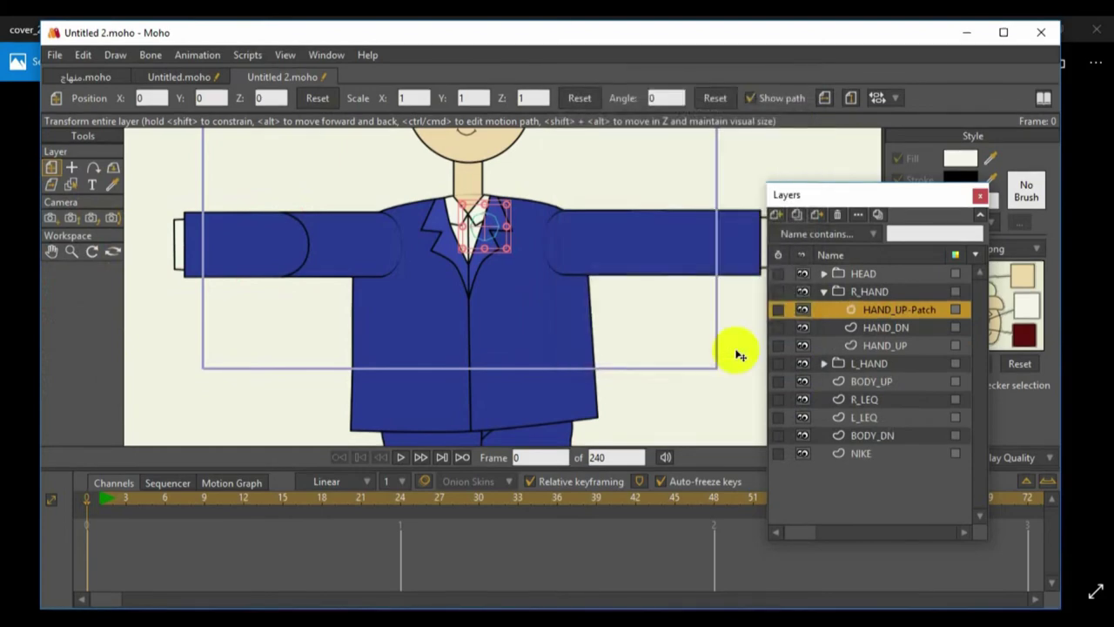
pyautogui.moveTo(487, 230); pyautogui.dragTo(308, 258)
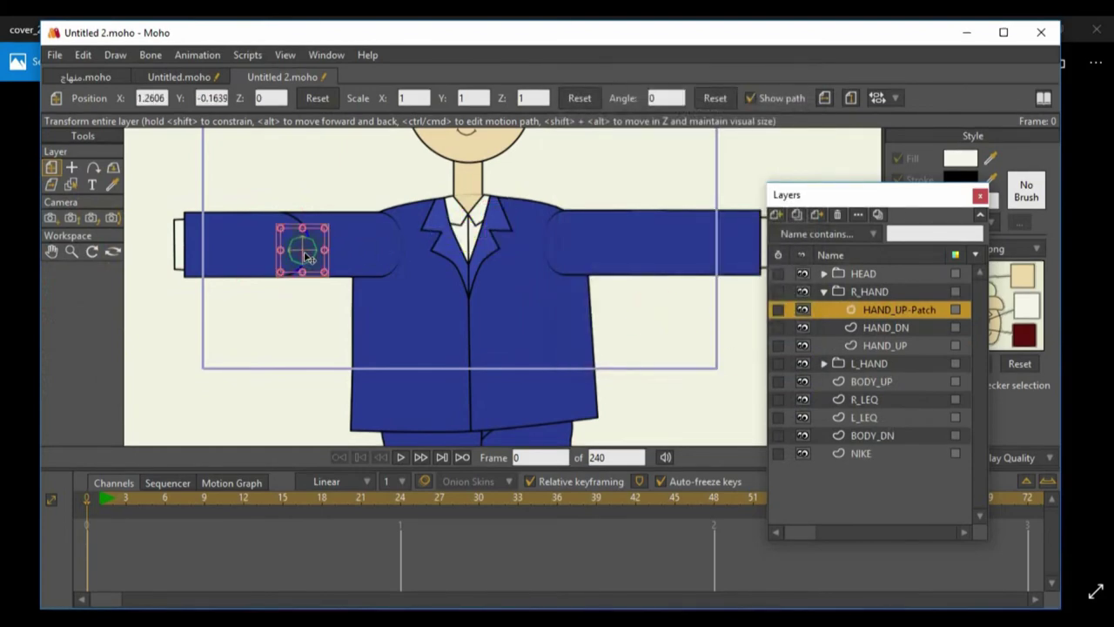
pyautogui.click(324, 232)
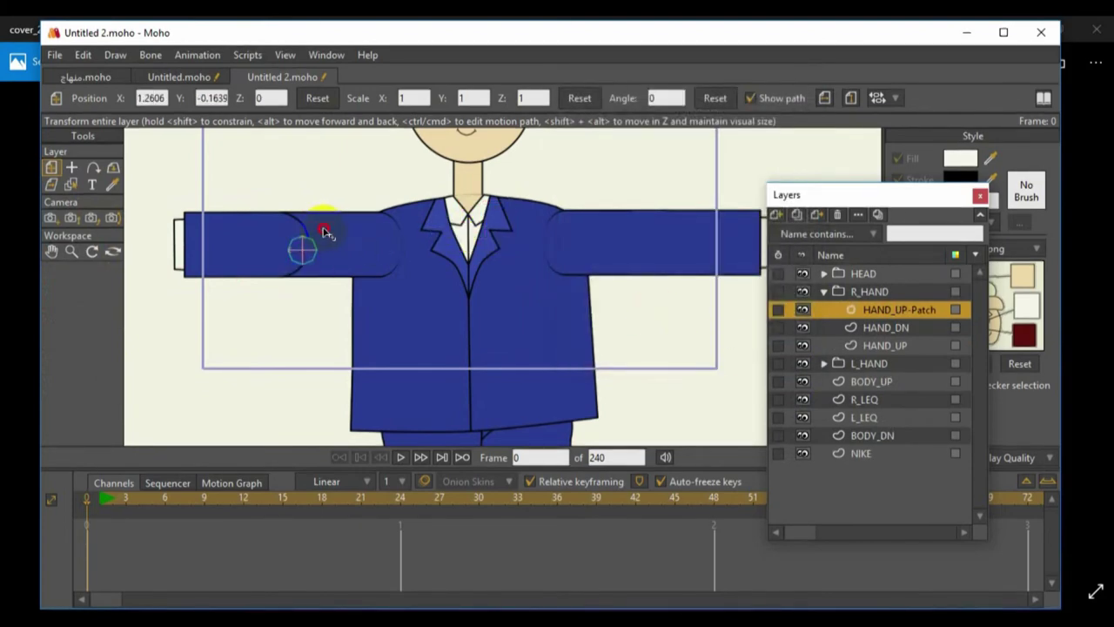
pyautogui.moveTo(360, 191); pyautogui.dragTo(306, 264)
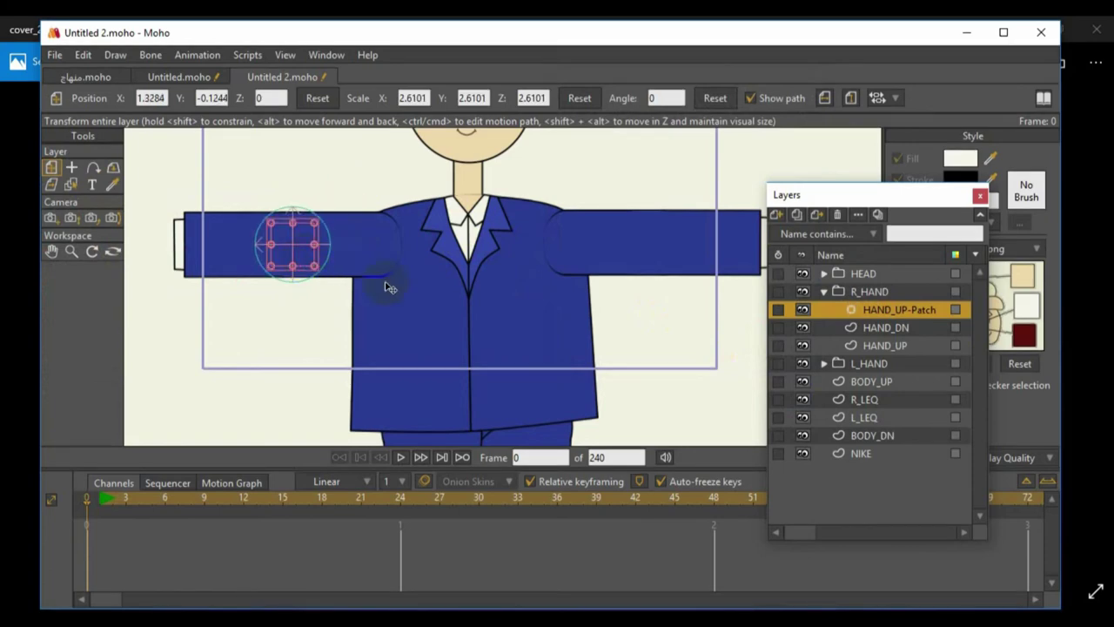
# Rotate R_HAND's HAND_DN layer upward to an angle of 82.6549 and render the frame to test the elbow joint
pyautogui.click(885, 328)
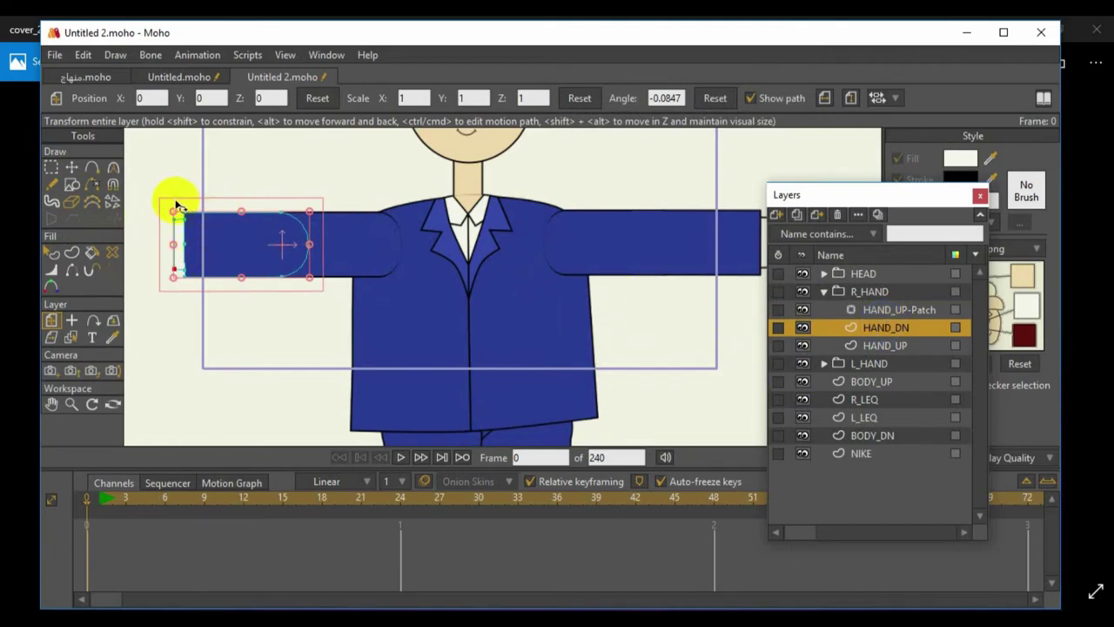
pyautogui.moveTo(175, 206); pyautogui.dragTo(311, 154)
pyautogui.hotkey('ctrl', 'r')
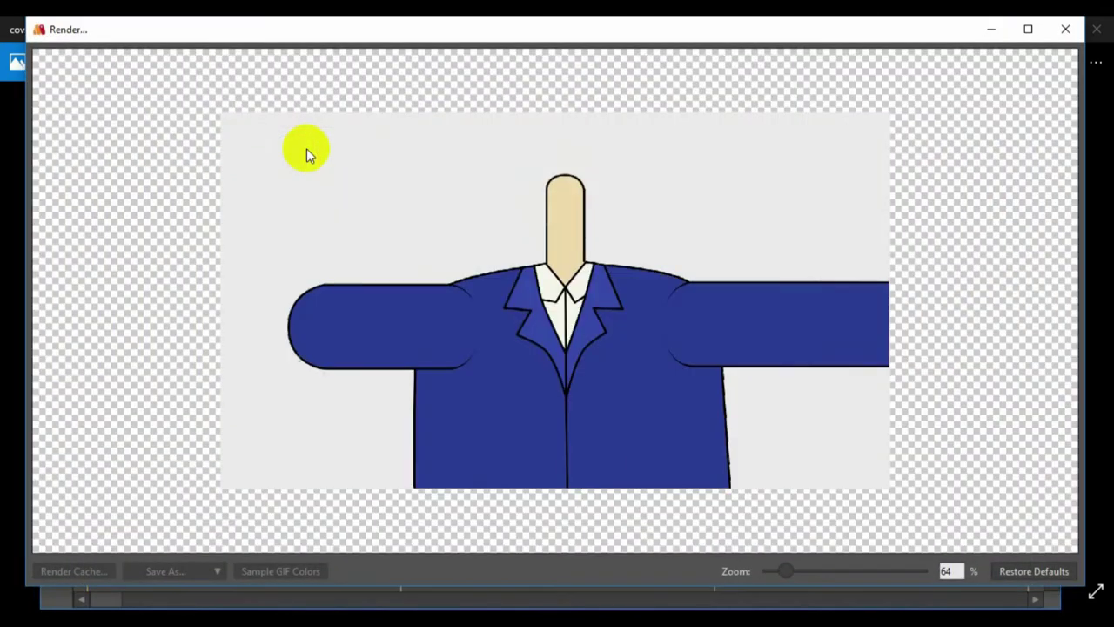
pyautogui.click(1061, 33)
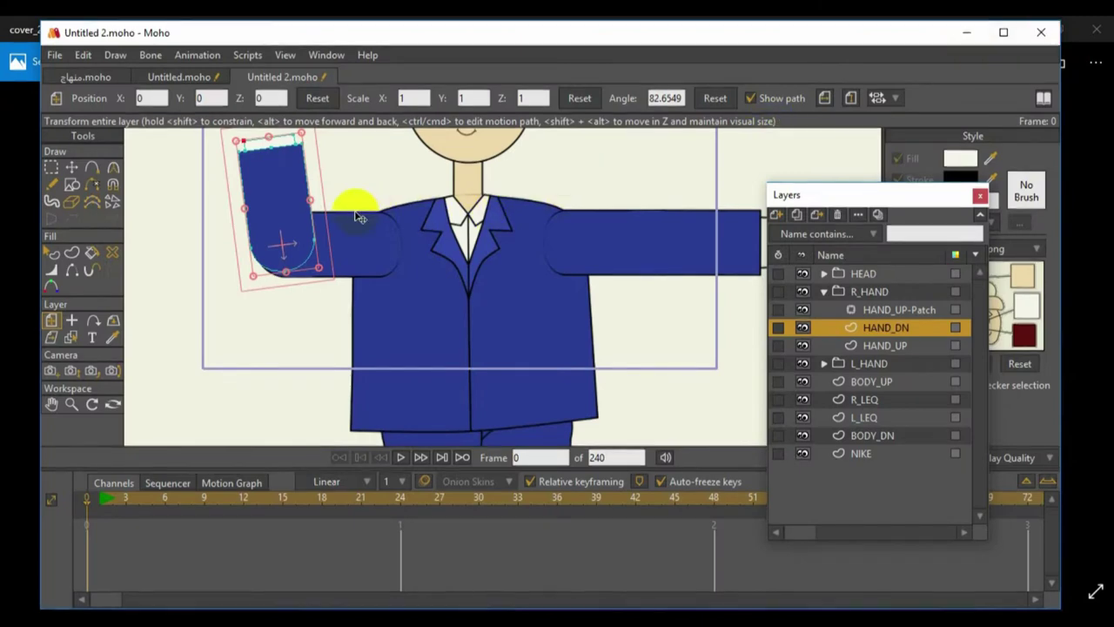
# Enlarge R_HAND's HAND_UP-Patch layer uniformly to a scale of 3.1617 so it covers the bent elbow
pyautogui.scroll(1, 360, 217)
pyautogui.scroll(1, 359, 217)
pyautogui.click(51, 404)
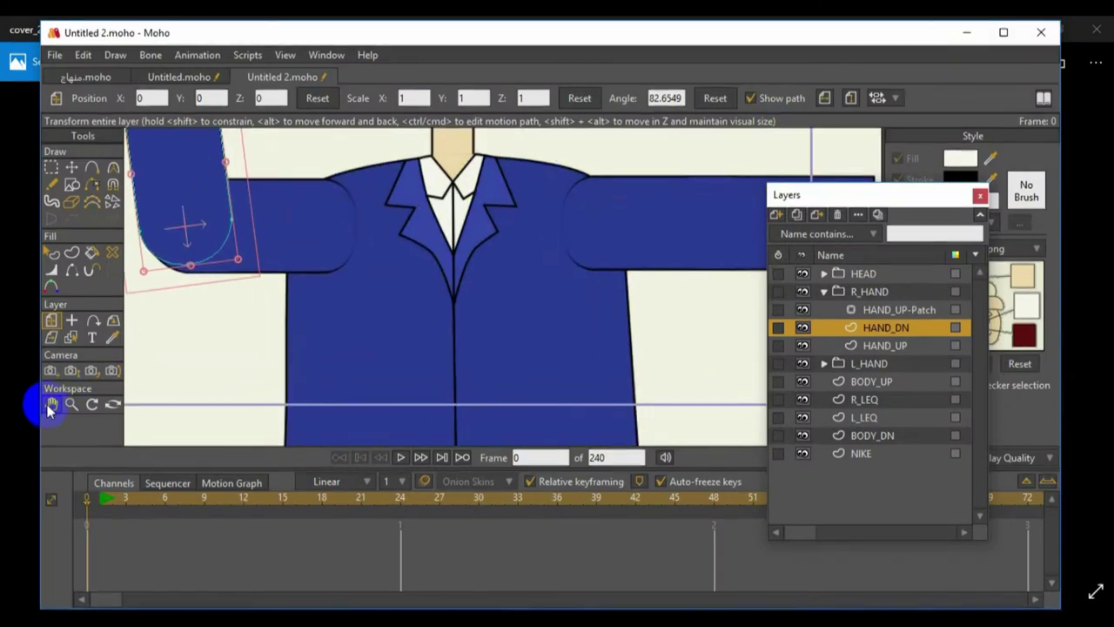
pyautogui.moveTo(192, 322); pyautogui.dragTo(344, 346)
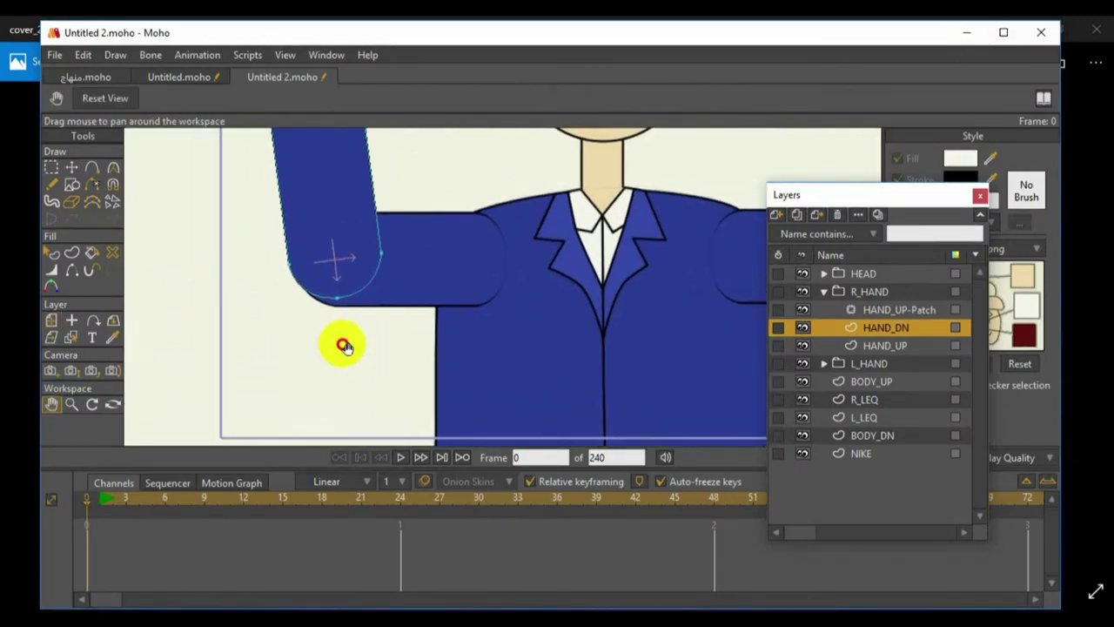
pyautogui.click(887, 312)
pyautogui.scroll(1, 501, 302)
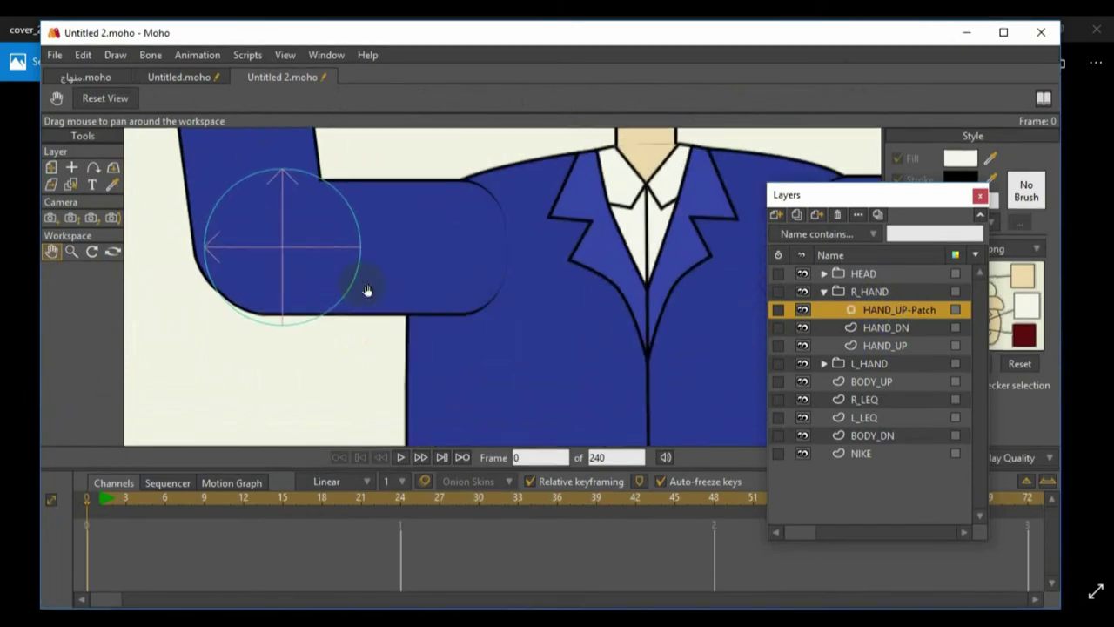
pyautogui.click(50, 172)
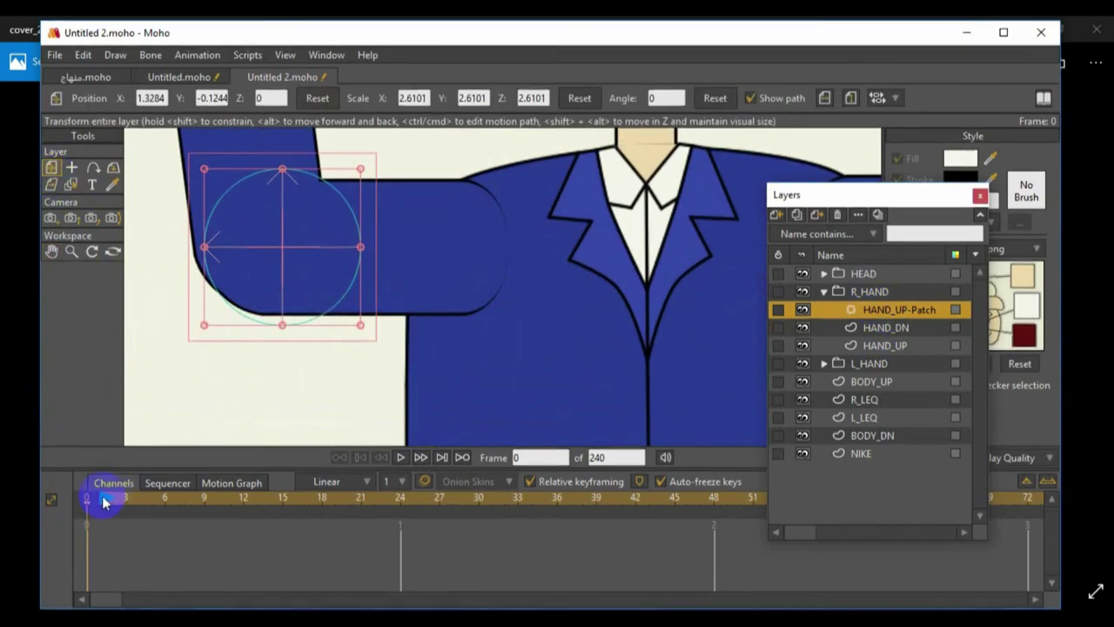
pyautogui.moveTo(359, 168); pyautogui.dragTo(377, 162)
pyautogui.scroll(-3, 374, 192)
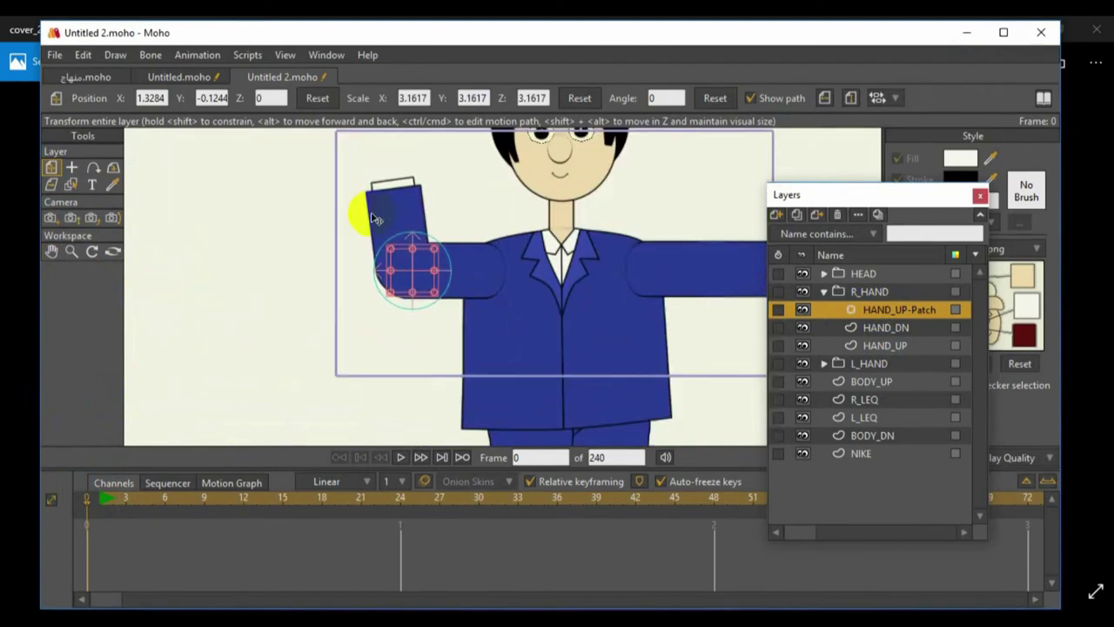
# Collapse the R_HAND group and enlarge L_HAND's HAND_UP-Patch layer uniformly to a scale of 3.6715
pyautogui.click(825, 292)
pyautogui.click(824, 309)
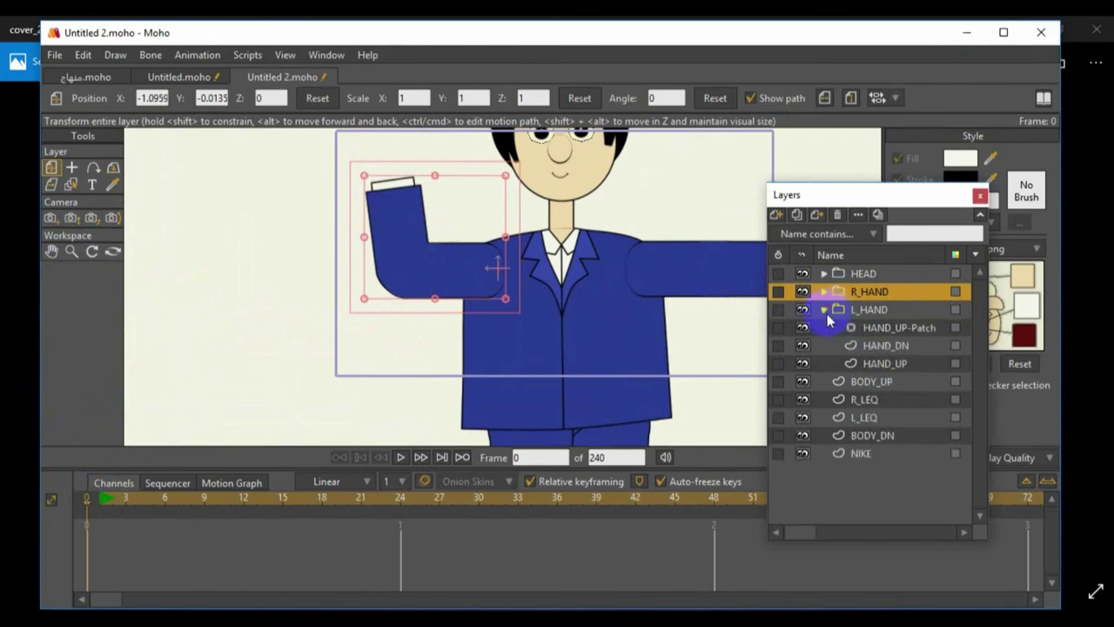
pyautogui.click(853, 328)
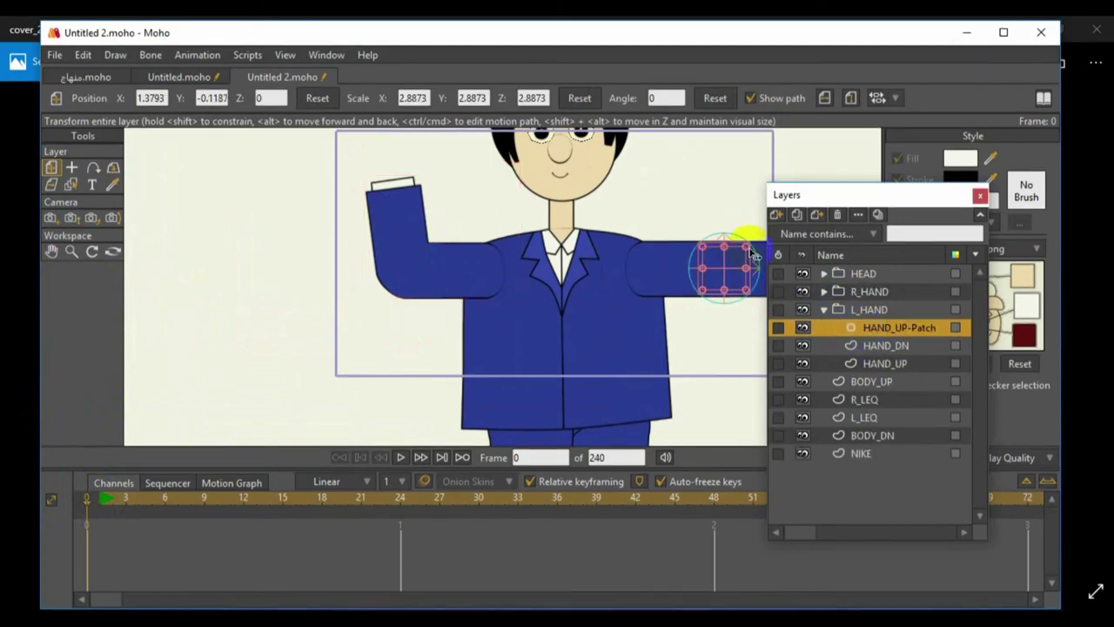
pyautogui.moveTo(751, 251); pyautogui.dragTo(681, 233)
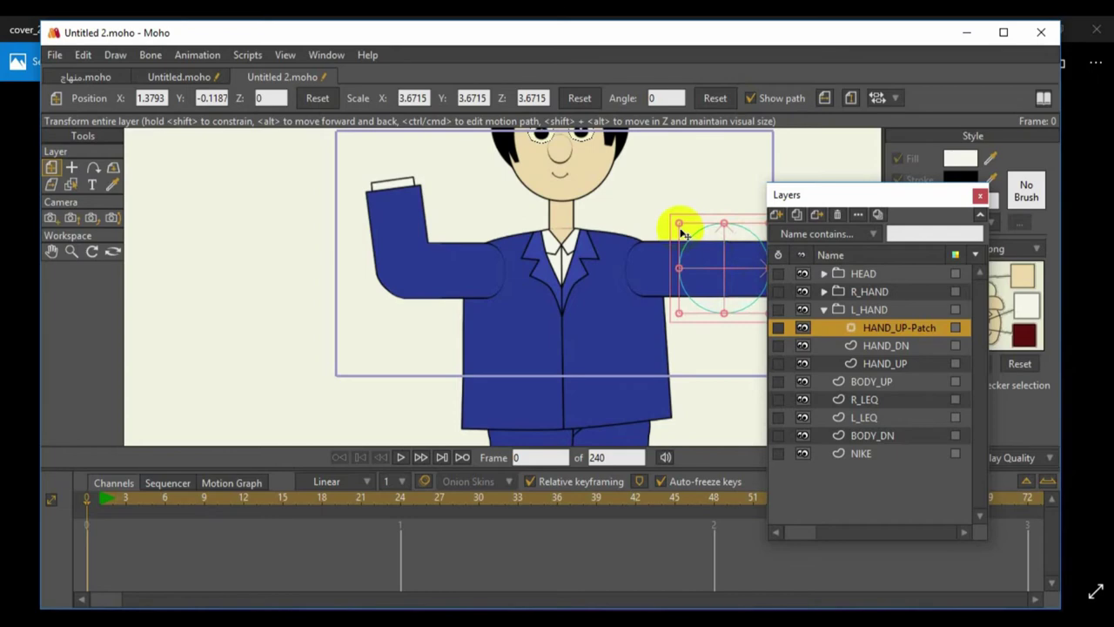
# Rotate R_HAND's HAND_DN layer back down so the forearm lies straight in line with the upper arm
pyautogui.click(863, 291)
pyautogui.click(823, 291)
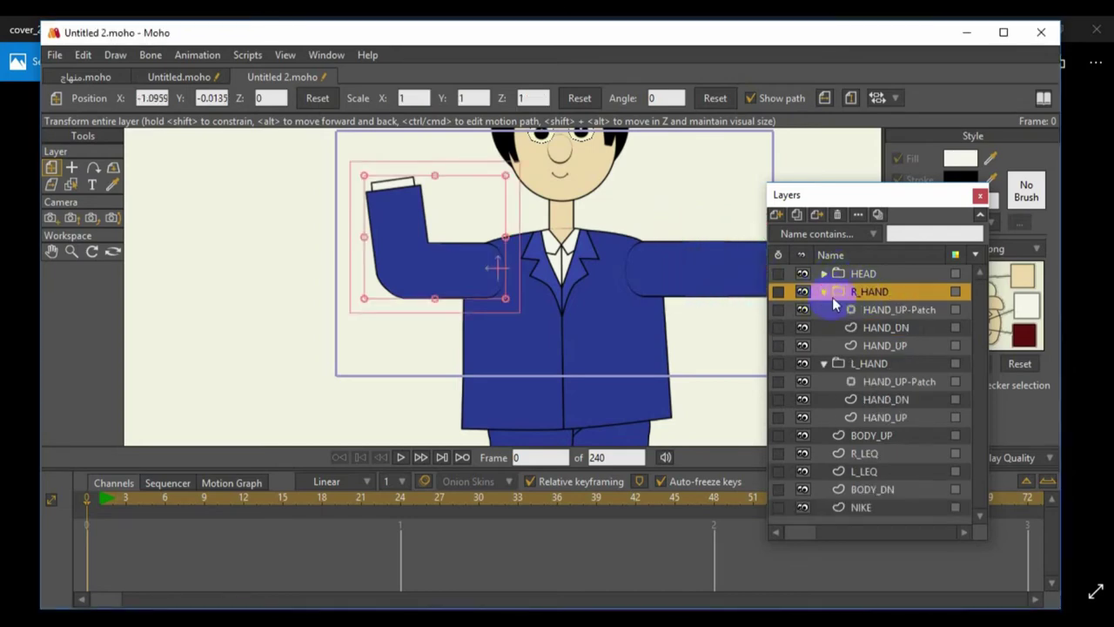
pyautogui.click(873, 328)
pyautogui.moveTo(407, 174); pyautogui.dragTo(252, 255)
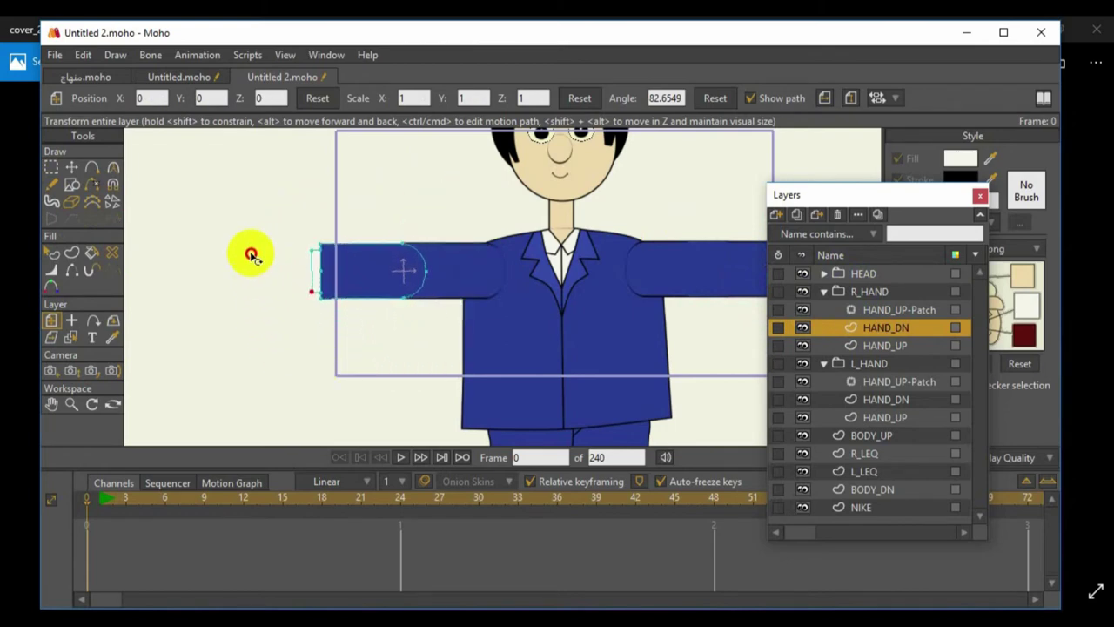
# Add a new vector layer to the R_HAND group directly above its HAND_UP layer
pyautogui.click(71, 167)
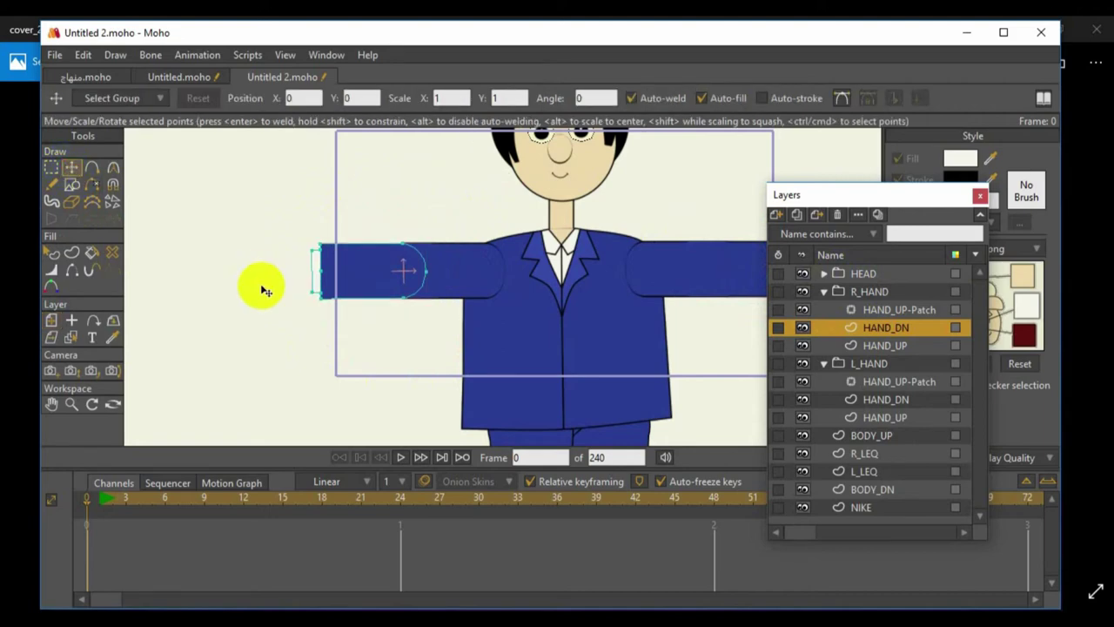
pyautogui.scroll(-2, 270, 284)
pyautogui.click(51, 404)
pyautogui.moveTo(264, 273)
pyautogui.mouseDown()
pyautogui.moveTo(236, 312)
pyautogui.moveTo(200, 328)
pyautogui.mouseUp()
pyautogui.scroll(3, 199, 328)
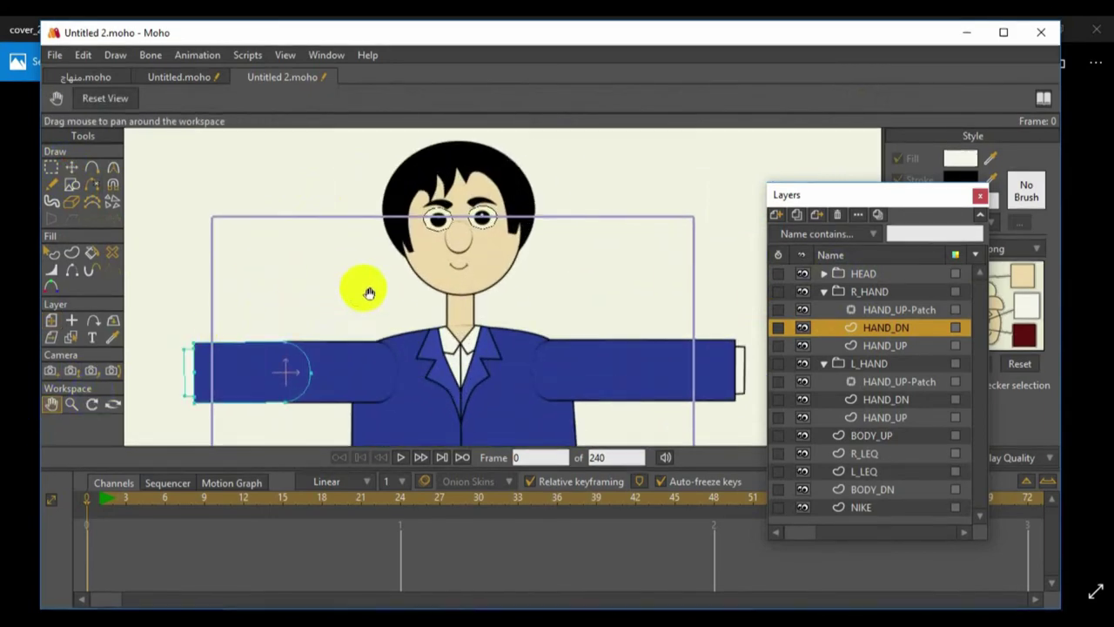
pyautogui.moveTo(328, 244); pyautogui.dragTo(331, 239)
pyautogui.moveTo(664, 319); pyautogui.dragTo(553, 317)
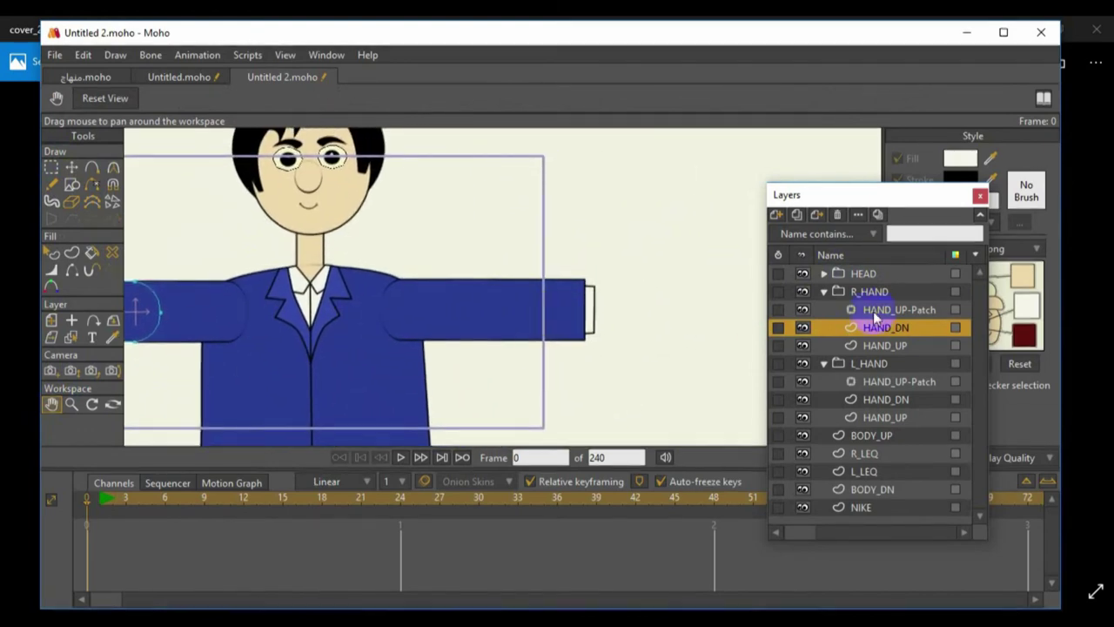
pyautogui.click(877, 345)
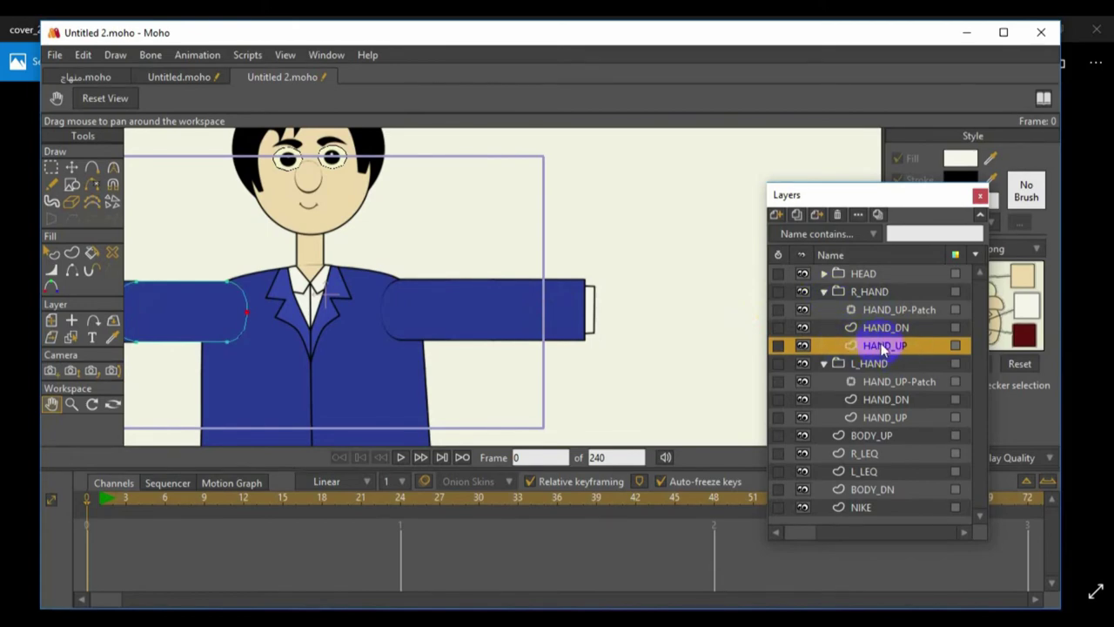
pyautogui.click(776, 215)
pyautogui.click(787, 232)
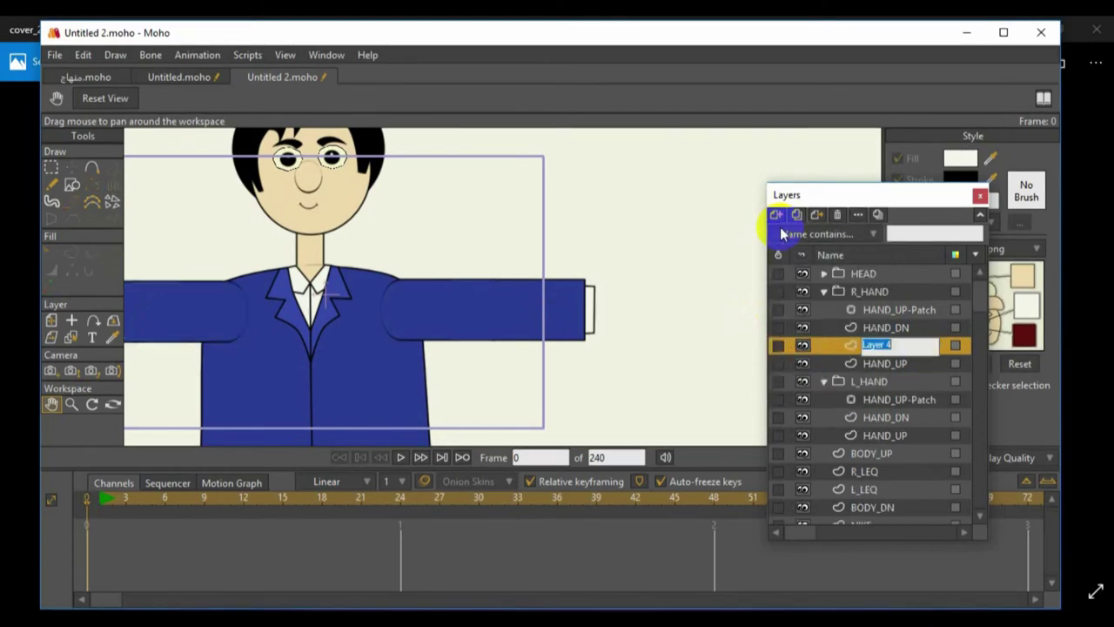
# Move the new layer beneath HAND_UP inside the R_HAND group and rename it KAF
pyautogui.moveTo(850, 350)
pyautogui.mouseDown()
pyautogui.moveTo(850, 380)
pyautogui.moveTo(853, 367)
pyautogui.mouseUp()
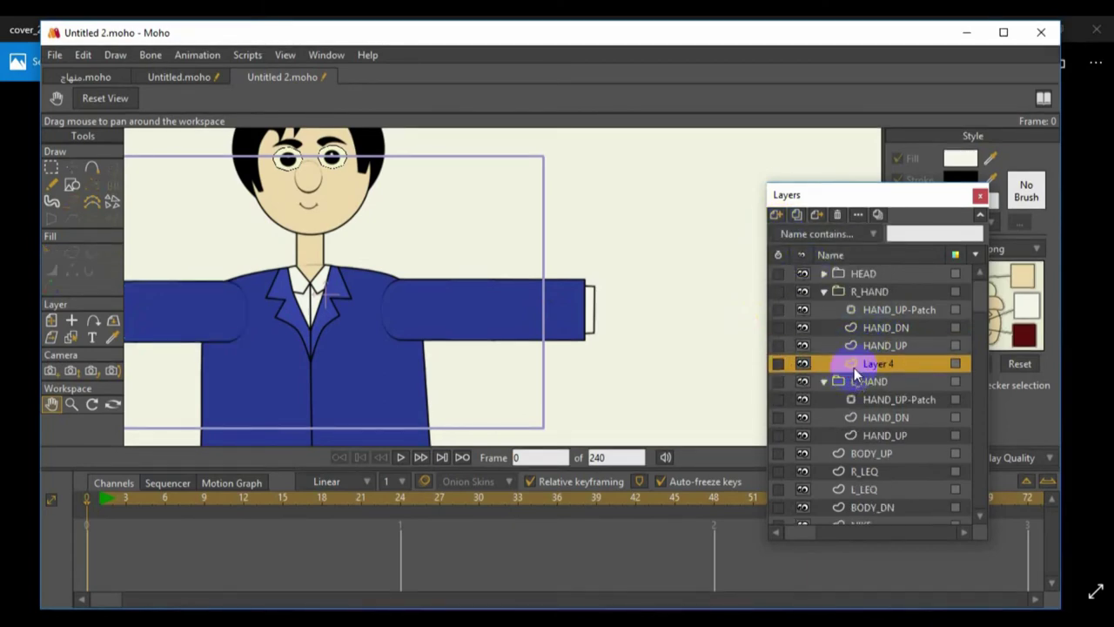
pyautogui.doubleClick(853, 364)
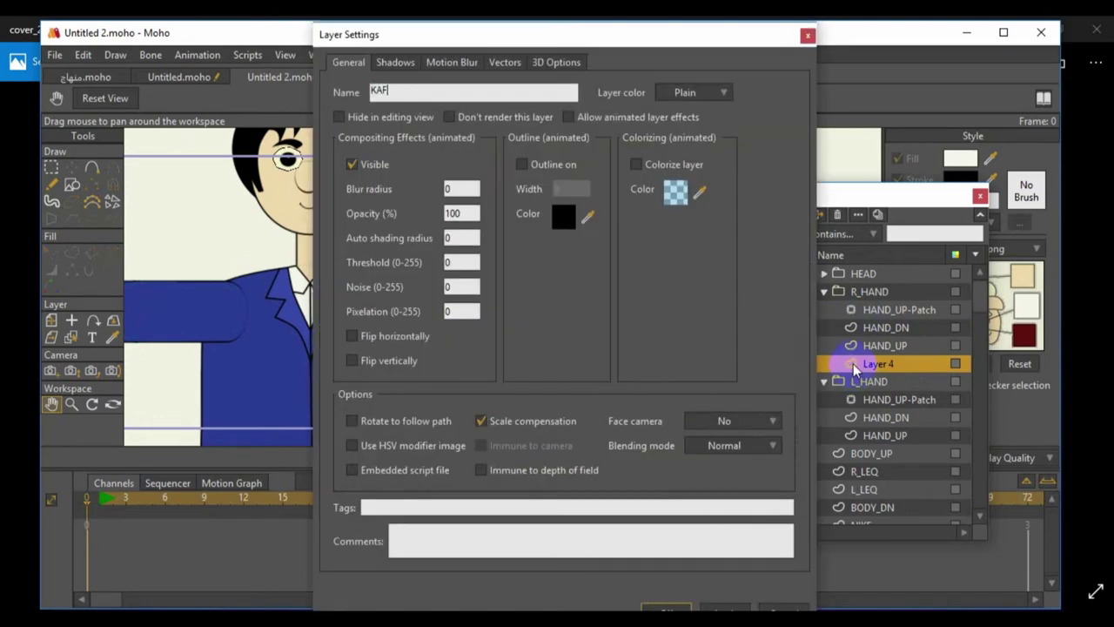
pyautogui.press('Return')
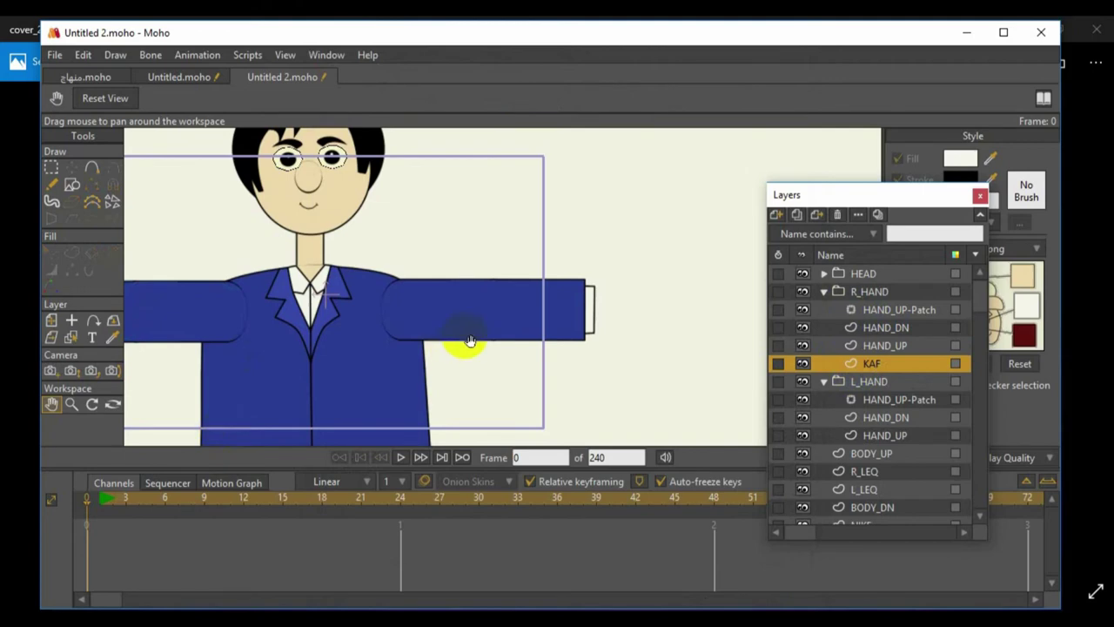
# Set the fill to the face's skin tone and draw a palm rectangle just beyond the cuff of the R_HAND arm
pyautogui.doubleClick(802, 290)
pyautogui.click(296, 317)
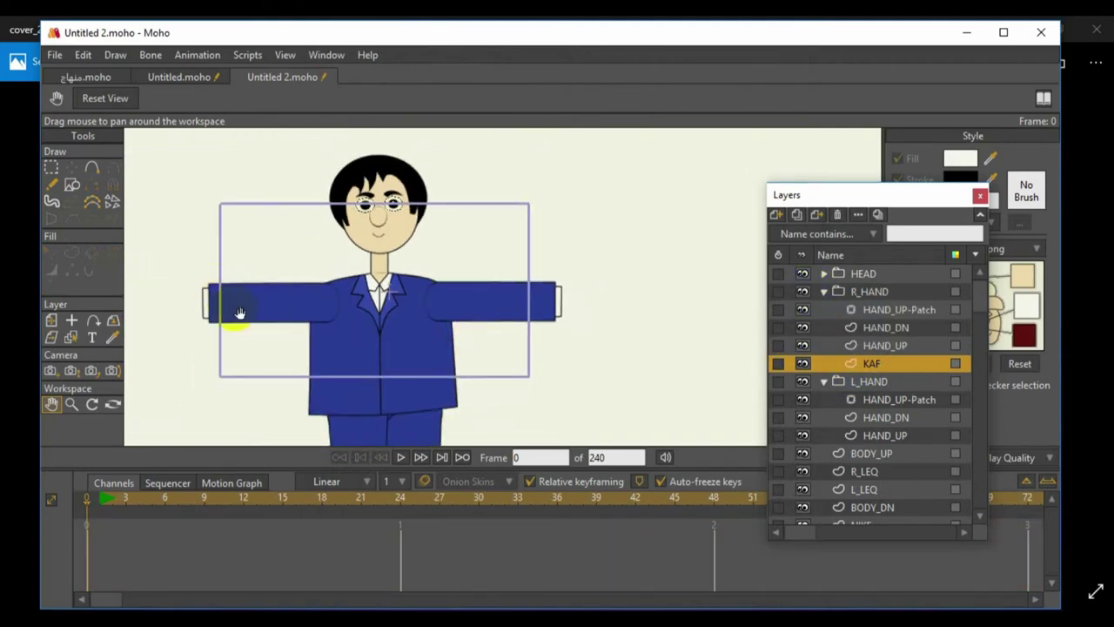
pyautogui.moveTo(240, 313); pyautogui.dragTo(447, 316)
pyautogui.scroll(3, 441, 319)
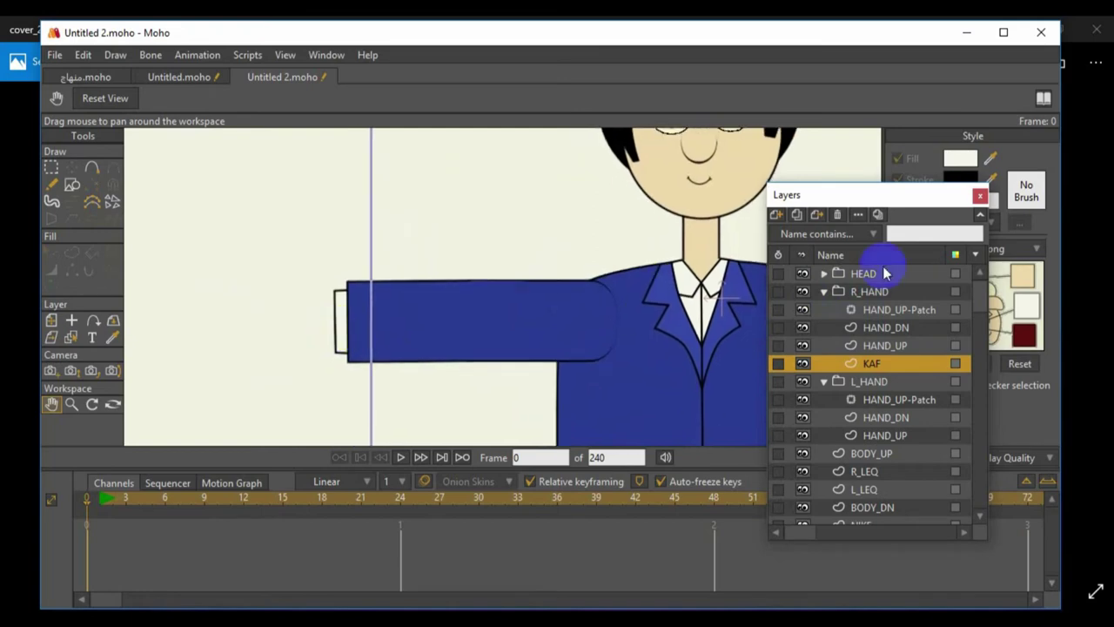
pyautogui.moveTo(920, 217); pyautogui.dragTo(858, 248)
pyautogui.click(990, 157)
pyautogui.click(712, 190)
pyautogui.click(75, 183)
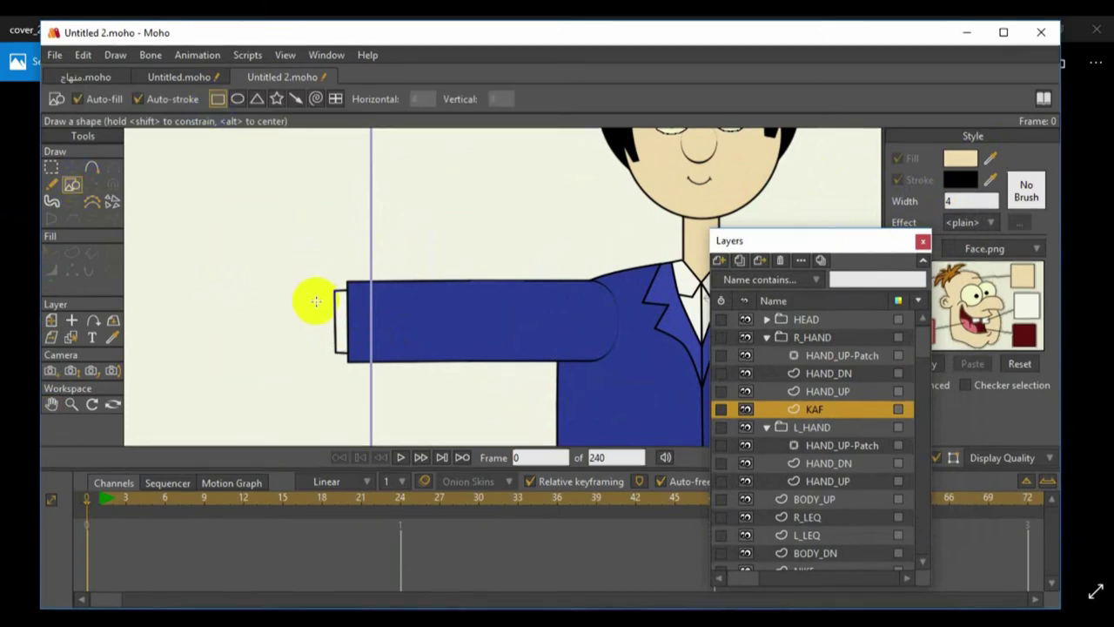
pyautogui.moveTo(316, 319); pyautogui.dragTo(251, 338)
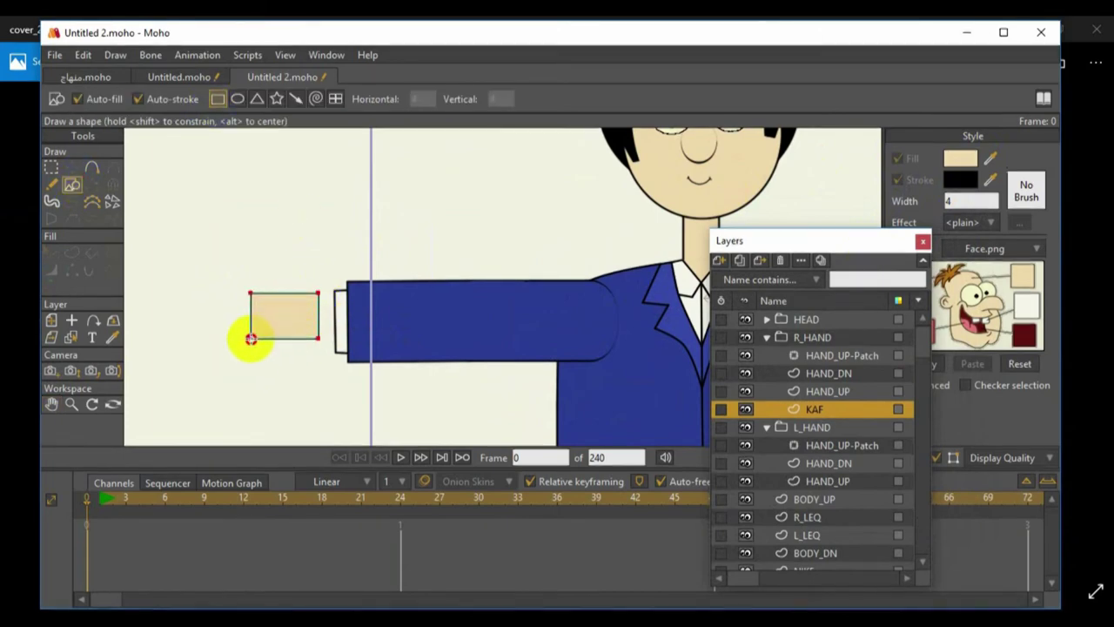
pyautogui.click(71, 167)
pyautogui.click(224, 214)
# Draw a small, narrow skin-toned rectangle beyond the palm's outer edge as the base shape of a finger
pyautogui.click(72, 184)
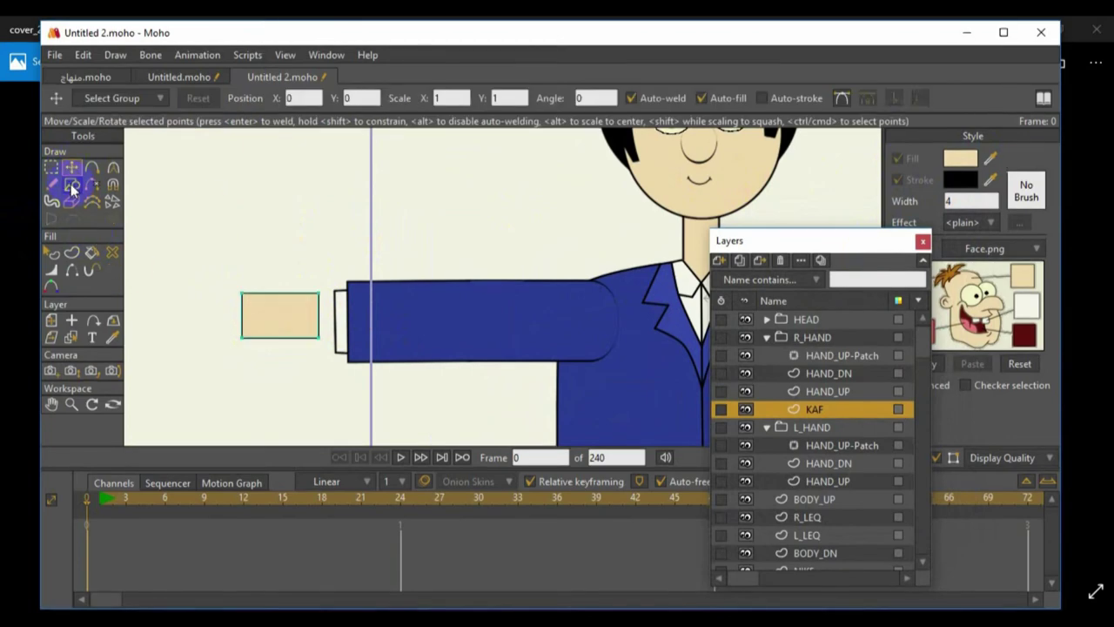
pyautogui.click(218, 99)
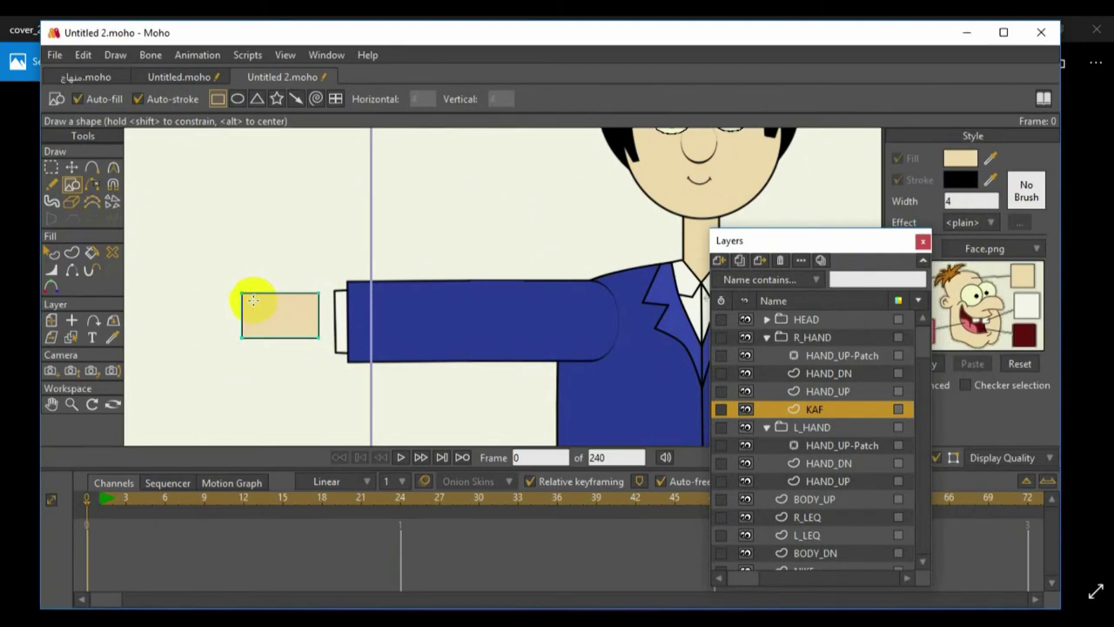
pyautogui.moveTo(218, 287); pyautogui.dragTo(185, 298)
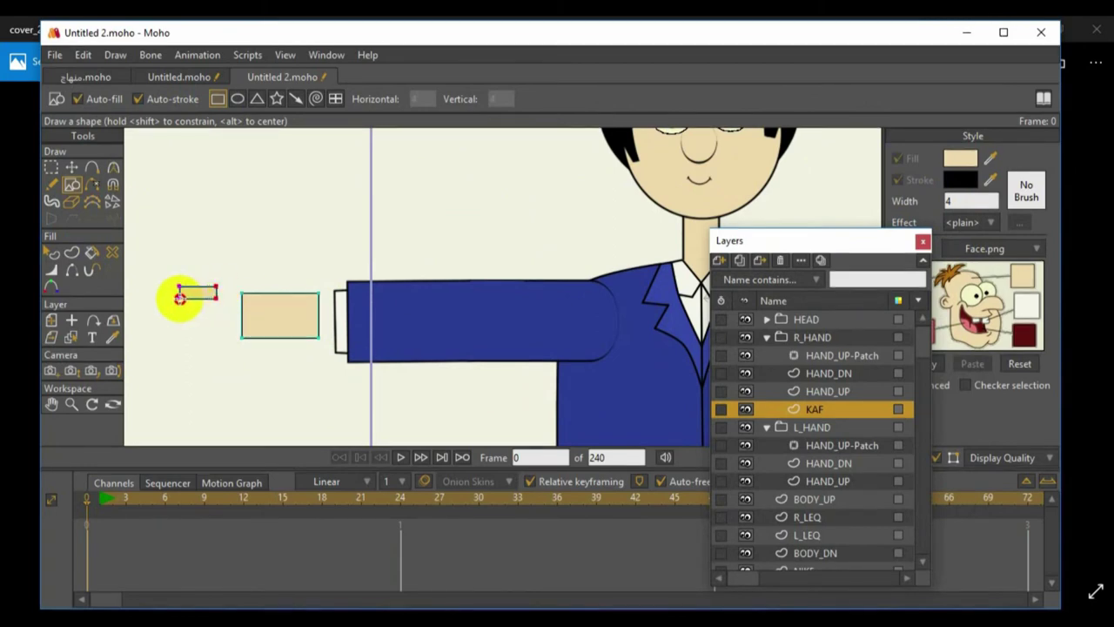
pyautogui.moveTo(178, 295); pyautogui.dragTo(178, 296)
# Add a point at the middle of the finger's outer short side and round that end to a curvature of about 0.63
pyautogui.click(53, 405)
pyautogui.moveTo(129, 375); pyautogui.dragTo(318, 368)
pyautogui.scroll(4, 319, 369)
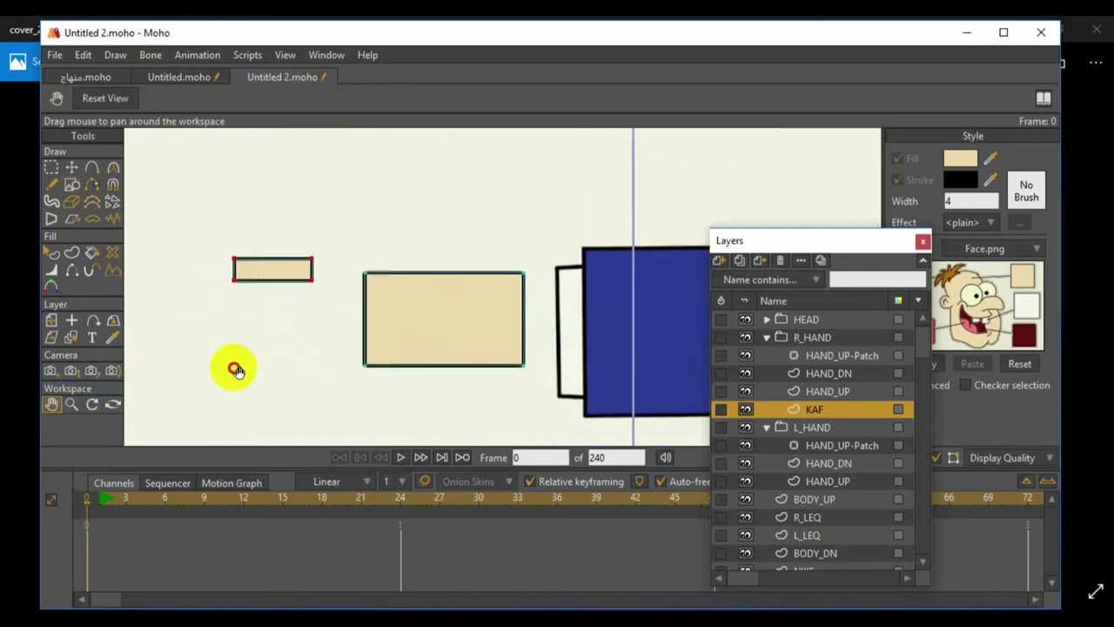
pyautogui.moveTo(235, 370); pyautogui.dragTo(270, 369)
pyautogui.click(93, 167)
pyautogui.click(302, 271)
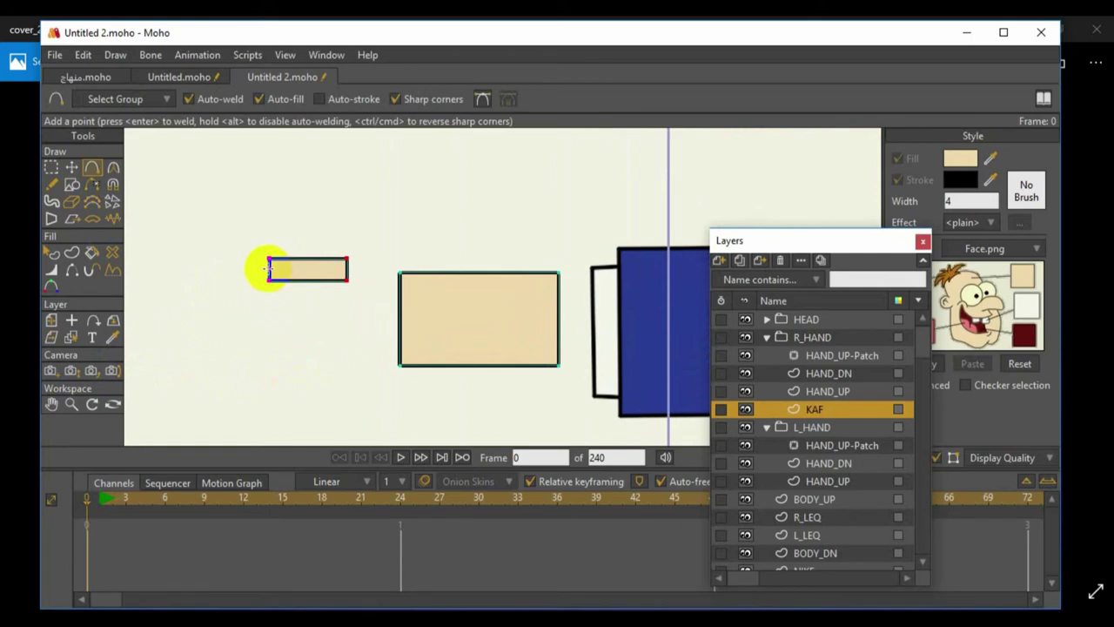
pyautogui.click(113, 167)
pyautogui.moveTo(386, 244); pyautogui.dragTo(728, 233)
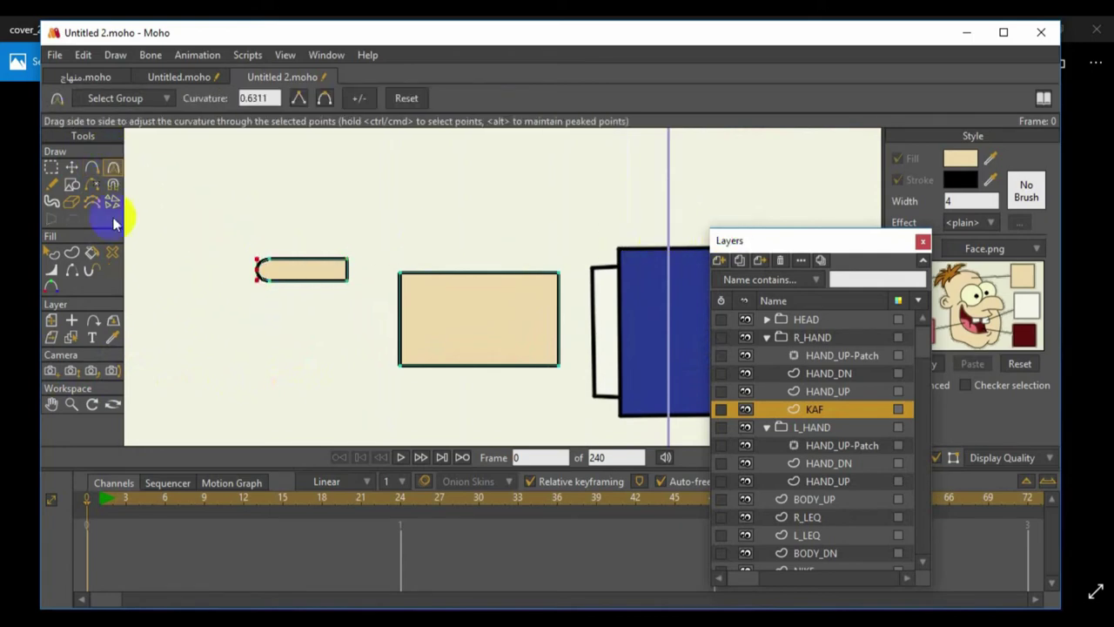
# Add a point on the finger's inner short side, pull it slightly outward and round that end to match
pyautogui.click(91, 169)
pyautogui.click(345, 271)
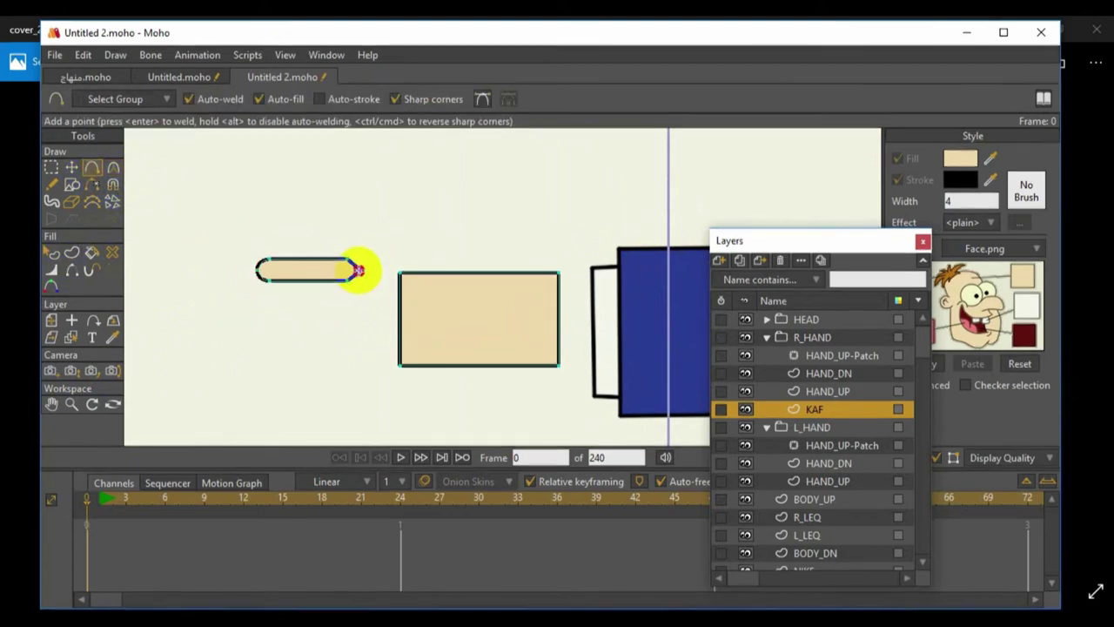
pyautogui.click(113, 167)
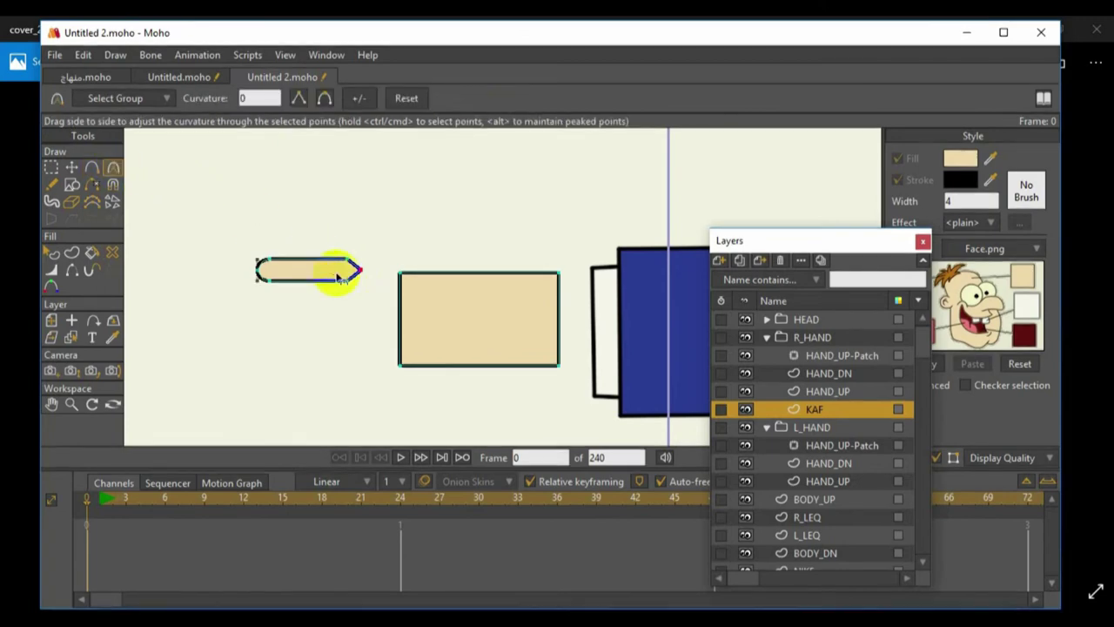
pyautogui.moveTo(366, 269); pyautogui.dragTo(387, 271)
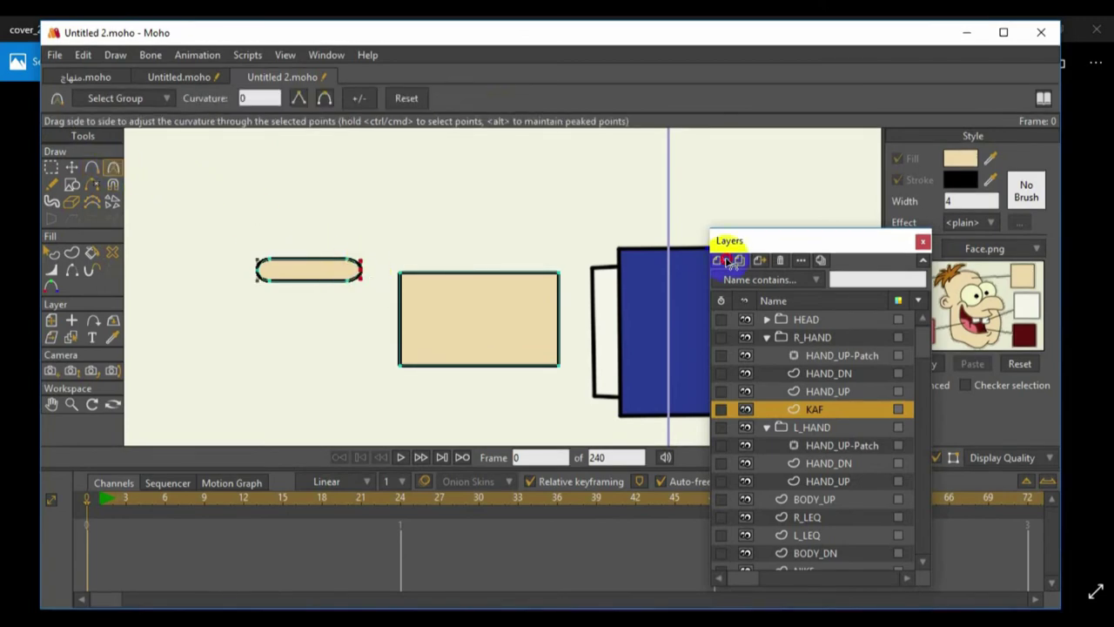
# Place the finger over the palm's upper outer corner and paste three copies, stacking them one below another along the palm's outer edge
pyautogui.click(72, 167)
pyautogui.moveTo(305, 270); pyautogui.dragTo(381, 286)
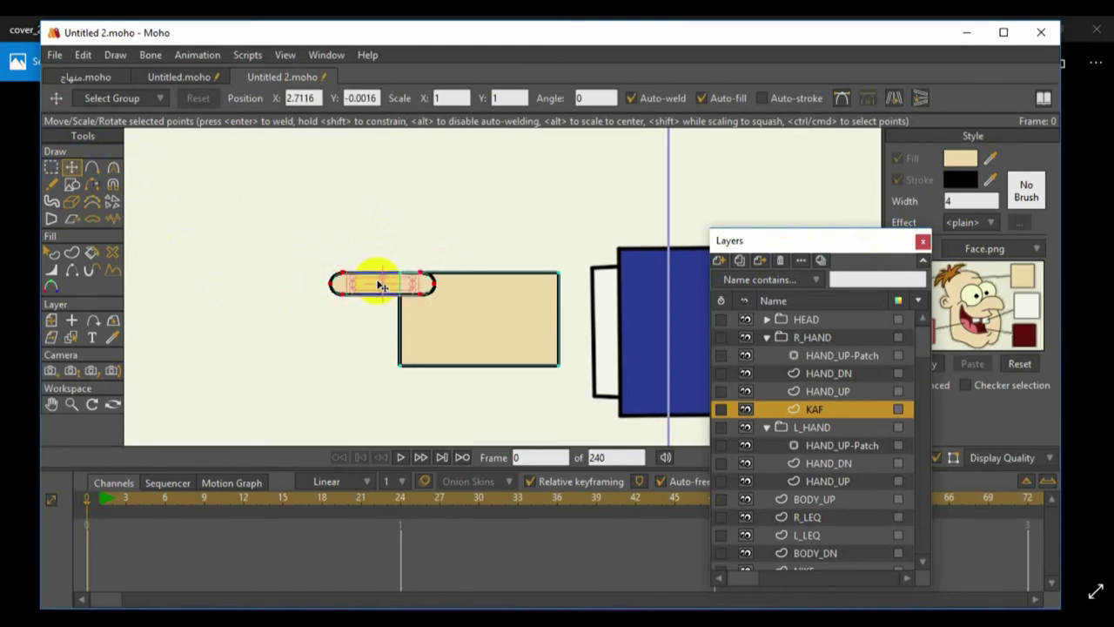
pyautogui.hotkey('ctrl', 'v')
pyautogui.moveTo(379, 283); pyautogui.dragTo(369, 310)
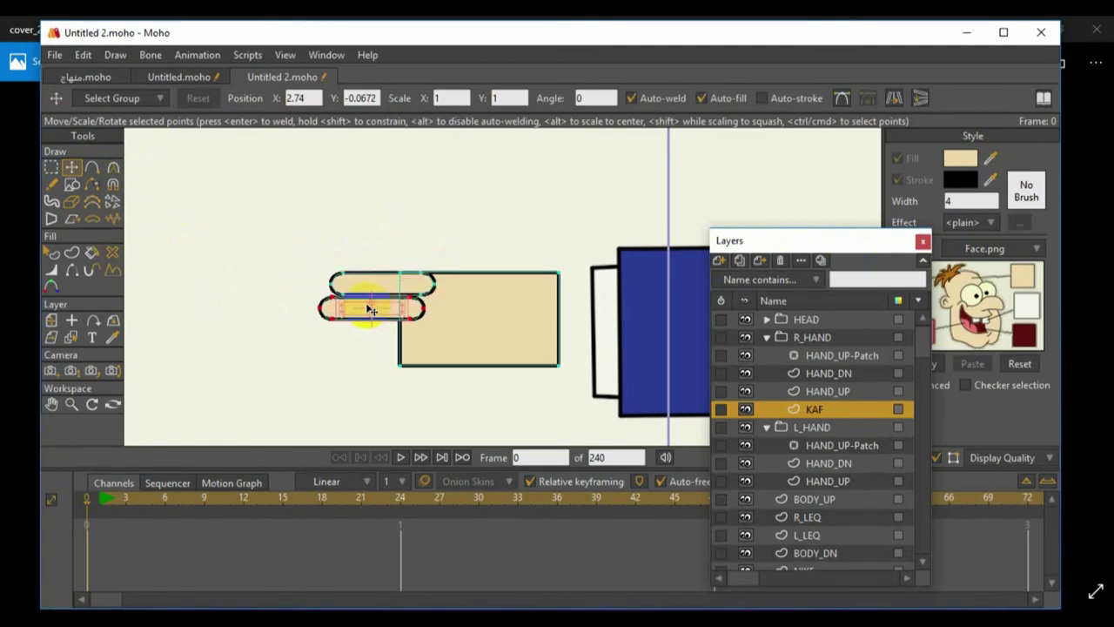
pyautogui.hotkey('ctrl', 'v')
pyautogui.moveTo(389, 283); pyautogui.dragTo(396, 332)
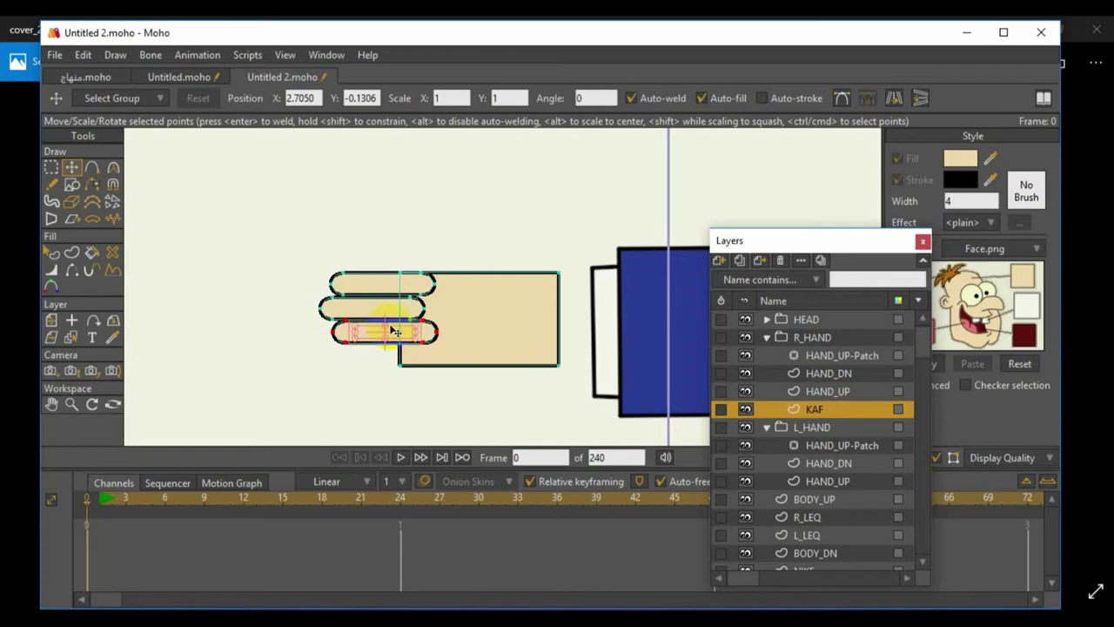
pyautogui.hotkey('ctrl', 'v')
pyautogui.moveTo(392, 288); pyautogui.dragTo(405, 349)
# Taper the palm toward the wrist and set the lowest finger copy at an angle against the palm's lower edge as a thumb
pyautogui.moveTo(558, 365); pyautogui.dragTo(551, 342)
pyautogui.moveTo(558, 274); pyautogui.dragTo(548, 277)
pyautogui.doubleClick(420, 391)
pyautogui.moveTo(421, 391); pyautogui.dragTo(439, 356)
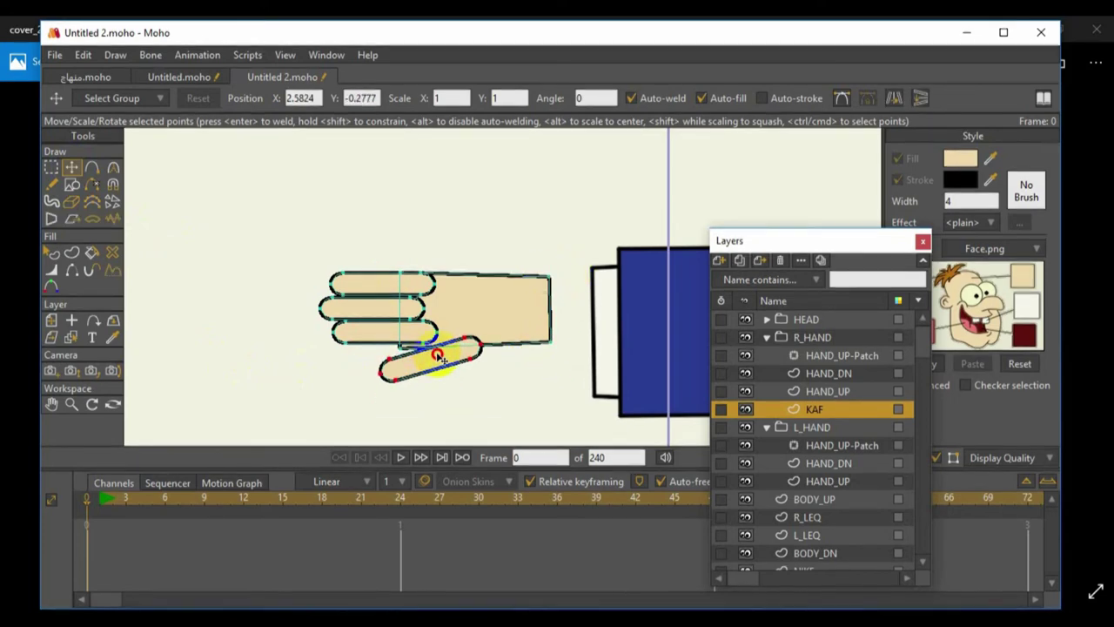
pyautogui.click(278, 366)
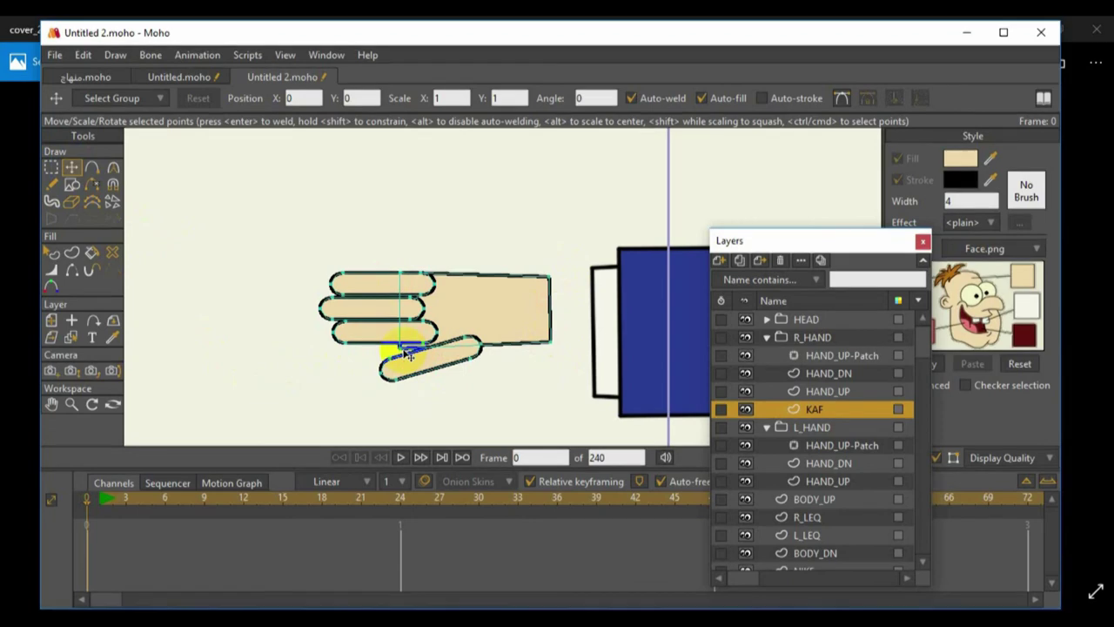
pyautogui.moveTo(446, 351)
pyautogui.mouseDown()
pyautogui.moveTo(426, 365)
pyautogui.moveTo(447, 373)
pyautogui.moveTo(445, 356)
pyautogui.mouseUp()
pyautogui.scroll(2, 445, 356)
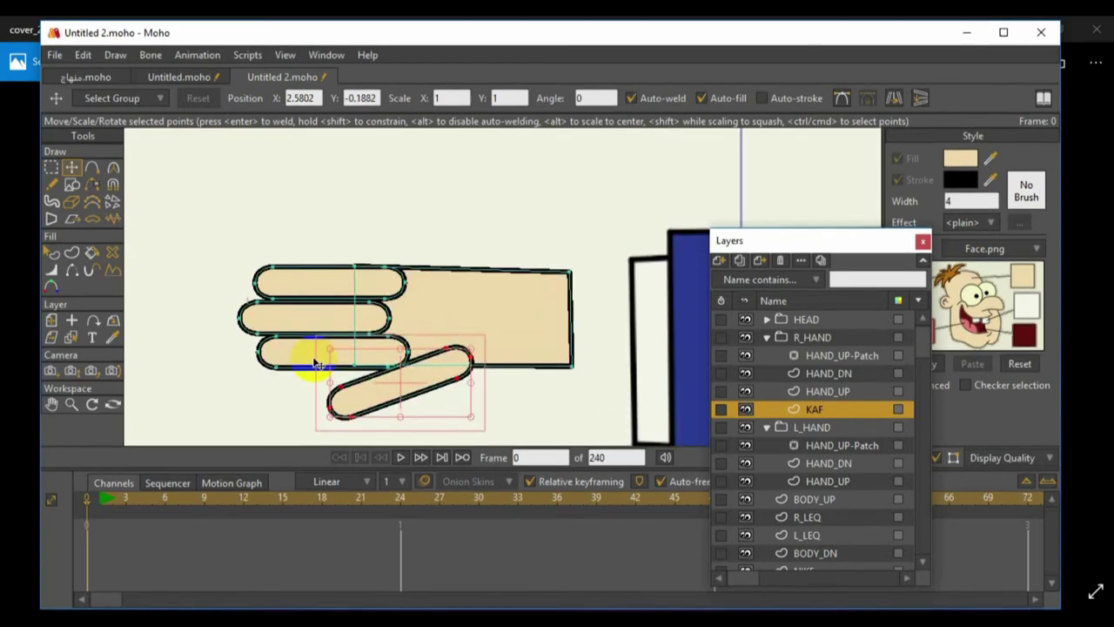
# Add points to the palm outline to bulge the upper edge, narrow the wrist on both sides and extend its end toward the sleeve
pyautogui.click(93, 169)
pyautogui.moveTo(419, 271); pyautogui.dragTo(418, 260)
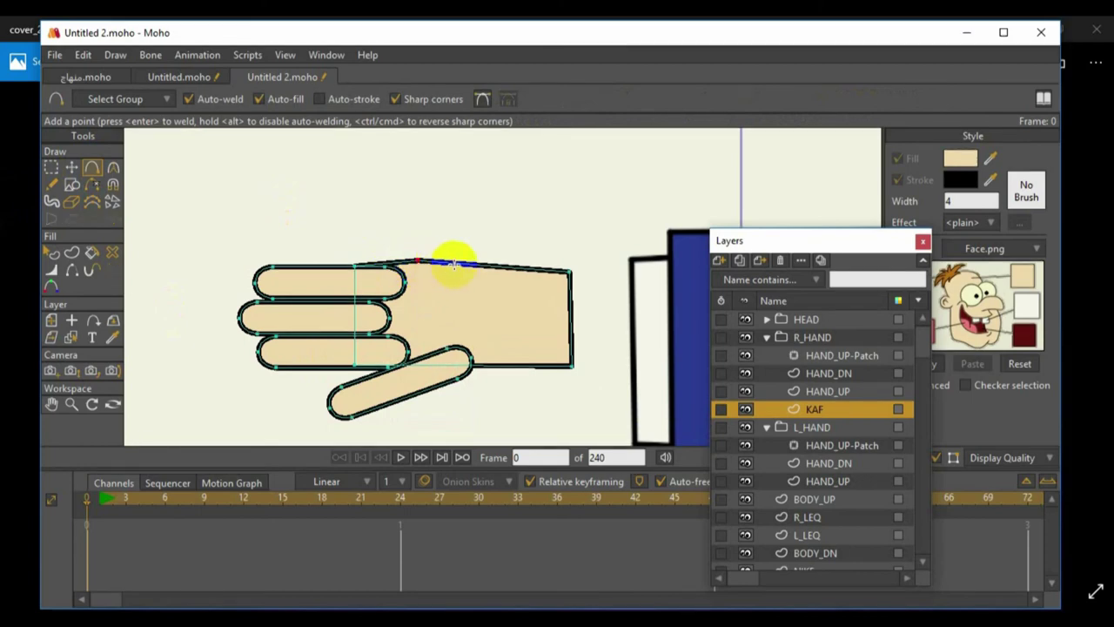
pyautogui.moveTo(454, 361); pyautogui.dragTo(511, 363)
pyautogui.moveTo(510, 263); pyautogui.dragTo(512, 278)
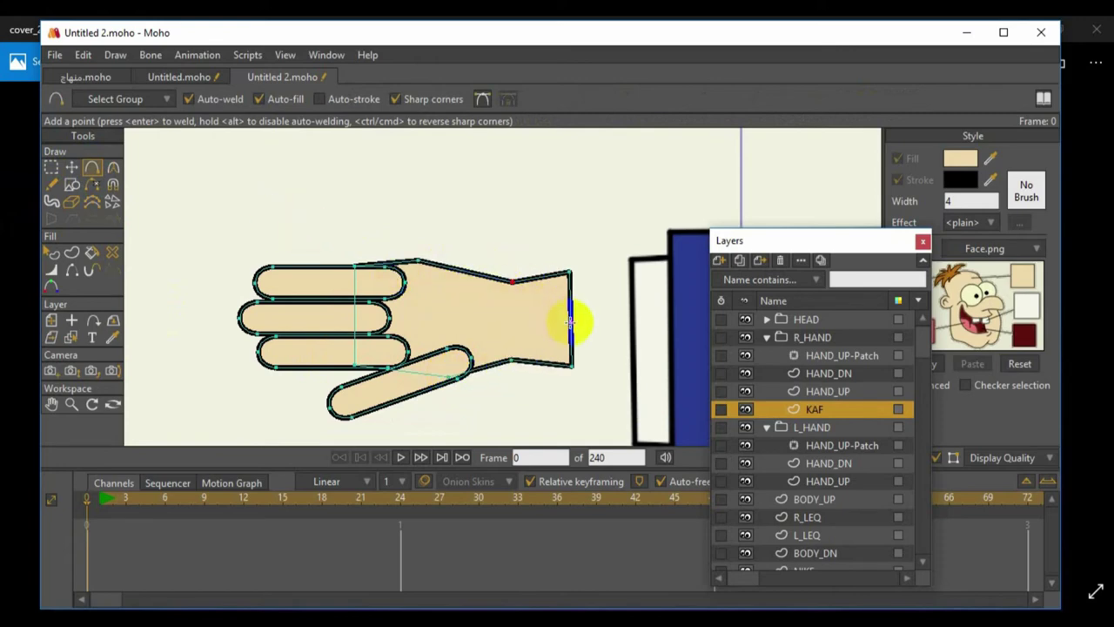
pyautogui.moveTo(570, 320); pyautogui.dragTo(603, 320)
# Curve the pointed wrist end and smooth the corner and wrist points along both edges of the palm outline
pyautogui.click(94, 165)
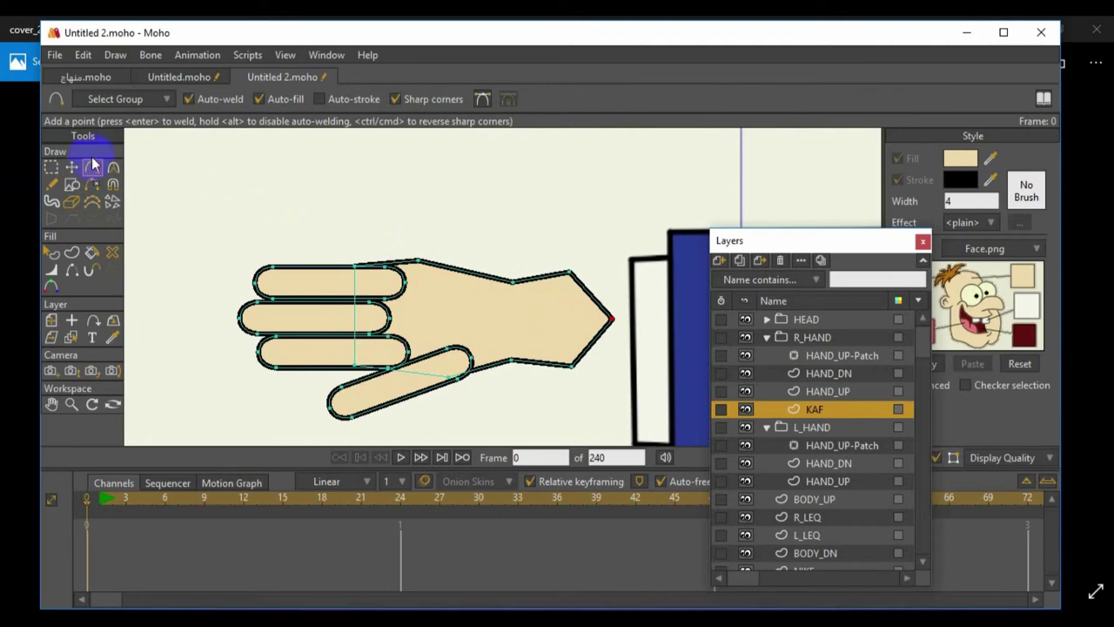
pyautogui.click(113, 167)
pyautogui.moveTo(614, 315); pyautogui.dragTo(619, 318)
pyautogui.click(558, 268)
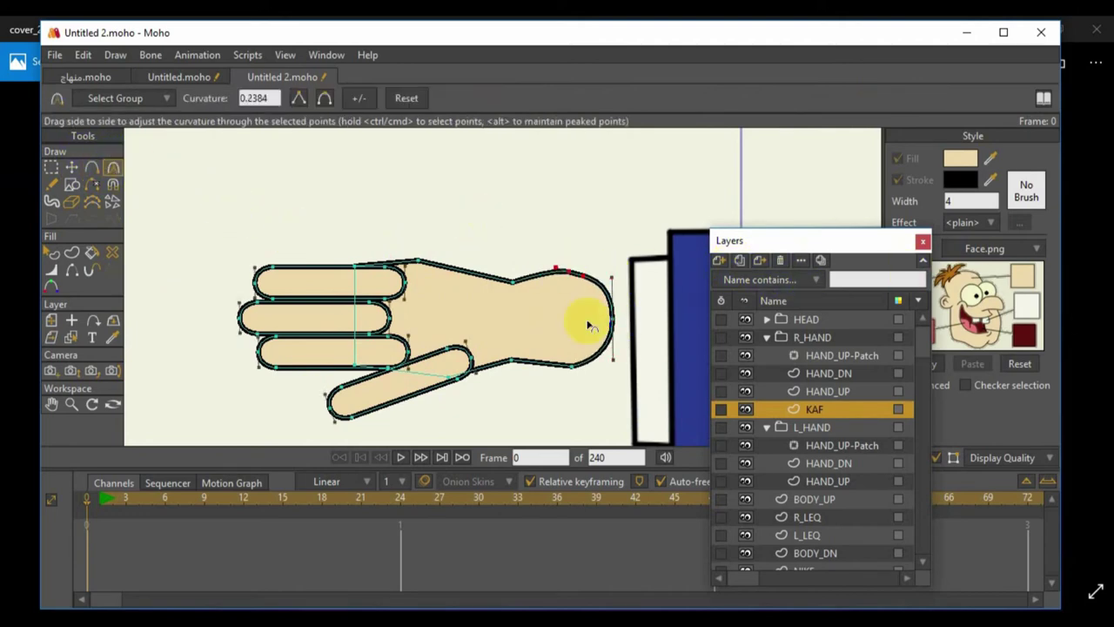
pyautogui.click(575, 369)
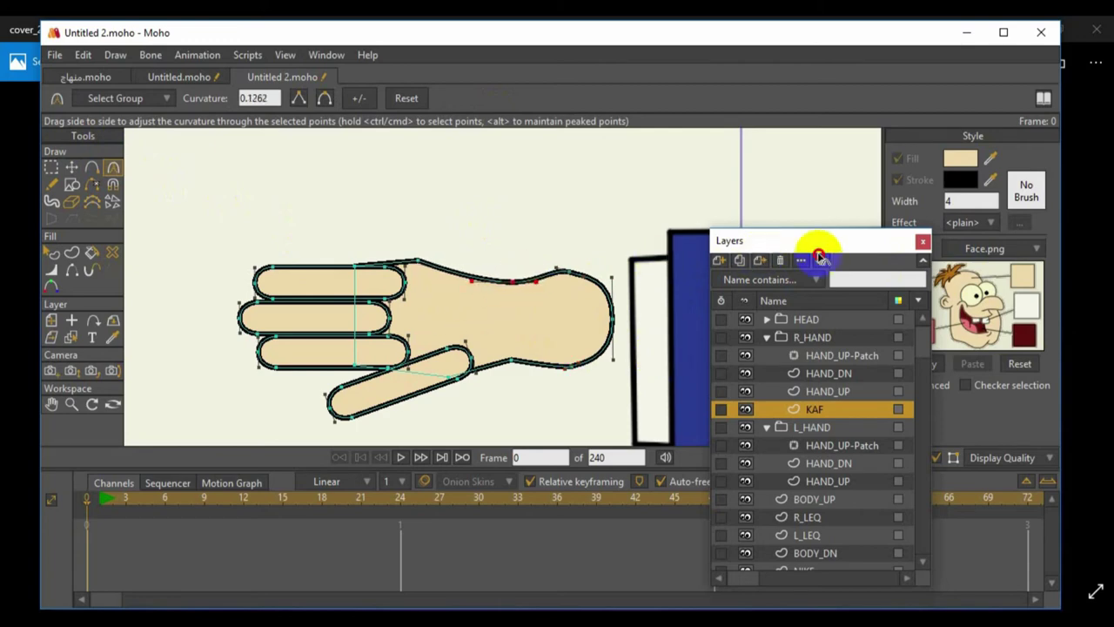
pyautogui.click(517, 359)
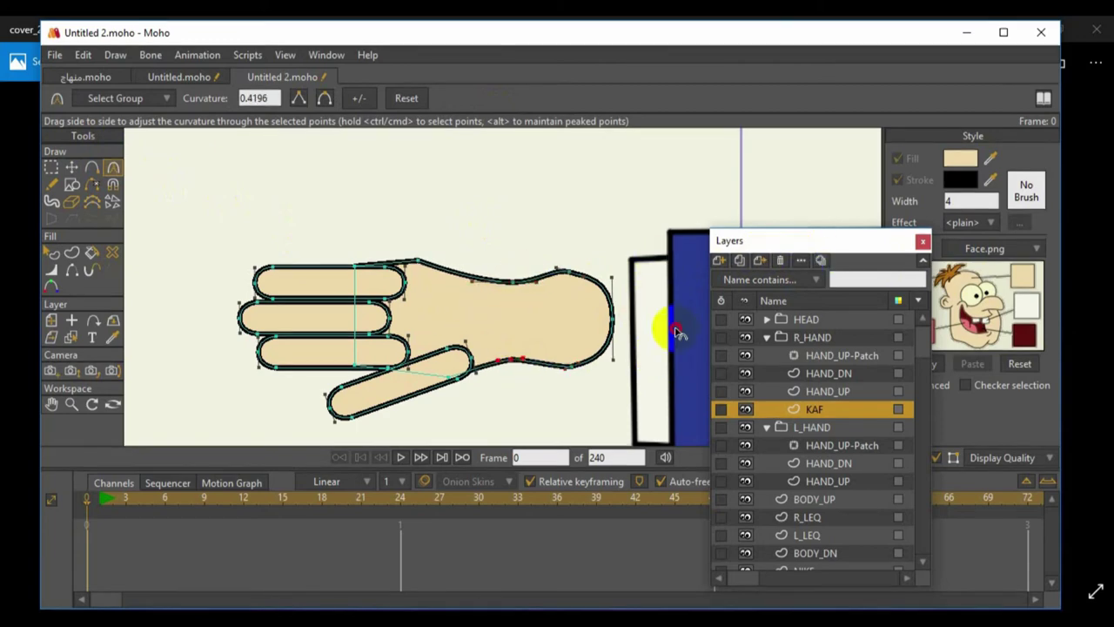
# Move the upper and lower points near the wrist end inward to slim the part of the hand that enters the cuff
pyautogui.click(72, 167)
pyautogui.click(571, 357)
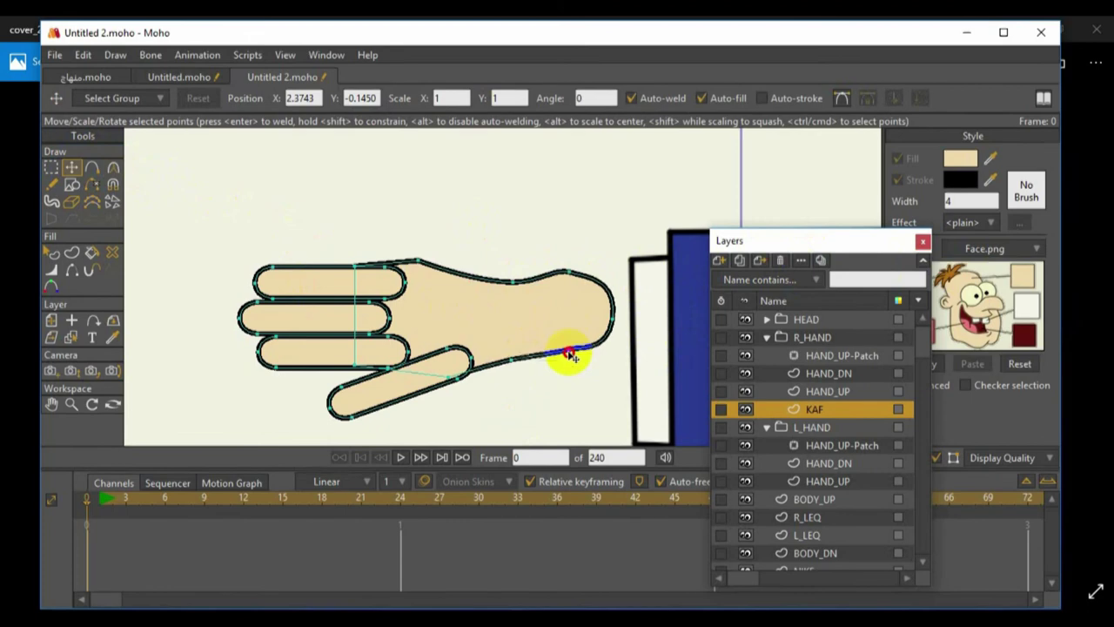
pyautogui.keyDown('shift'); pyautogui.click(566, 277); pyautogui.keyUp('shift')
pyautogui.moveTo(565, 277); pyautogui.dragTo(559, 286)
# Lower the palm's upper bulge and outer corner points so the outline tucks behind the top finger
pyautogui.click(422, 264)
pyautogui.click(355, 280)
pyautogui.click(422, 263)
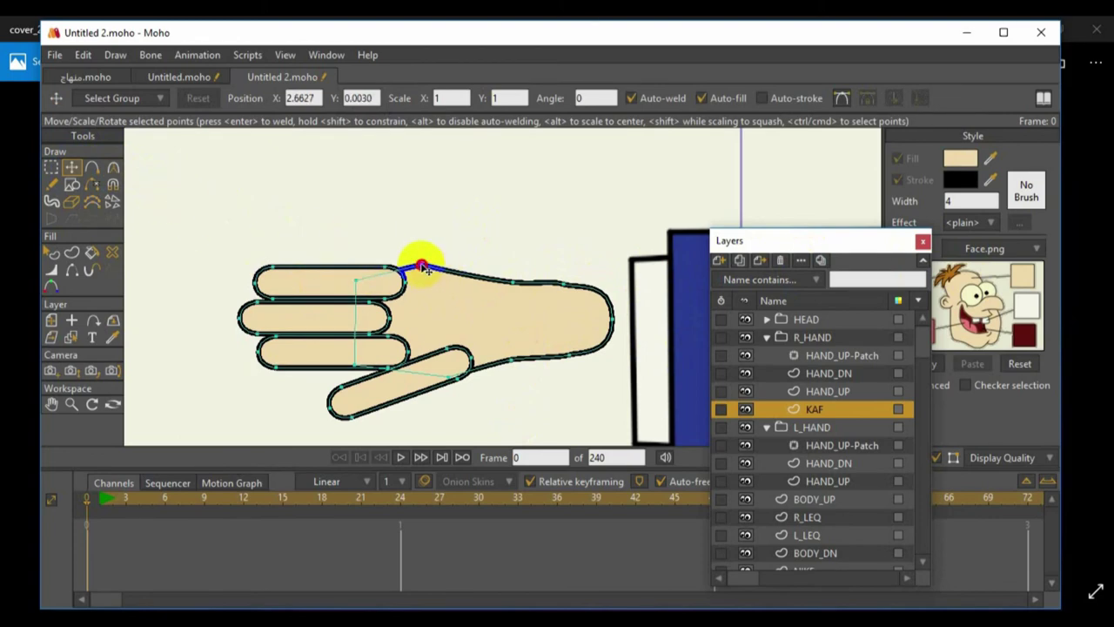
# Smooth the point on the palm's upper edge beside the top finger
pyautogui.click(112, 166)
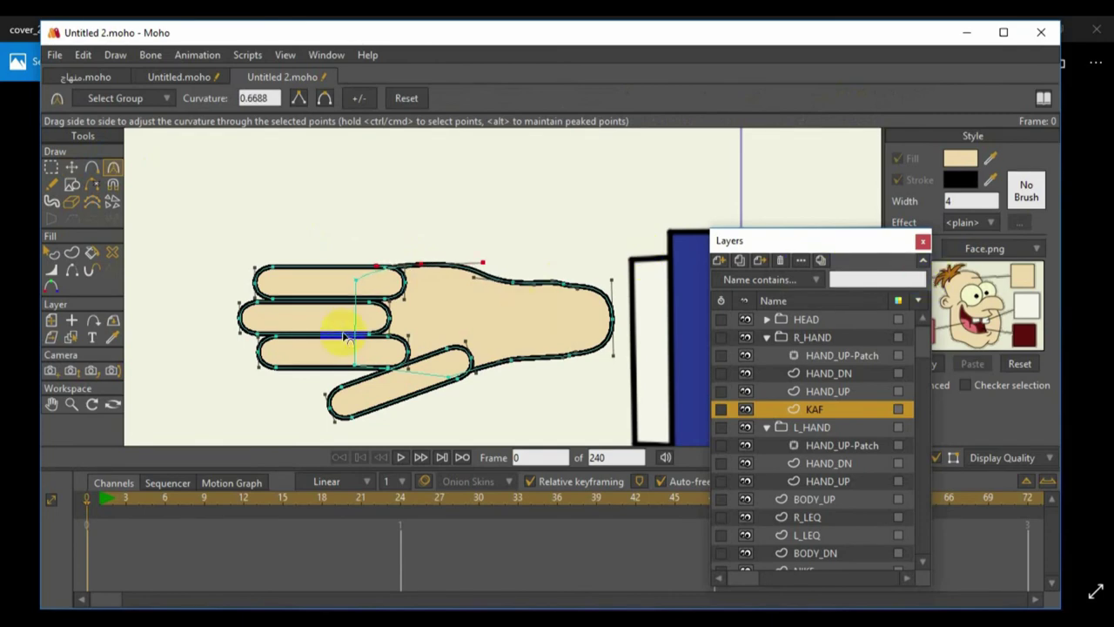
pyautogui.scroll(1, 348, 323)
pyautogui.press('t')
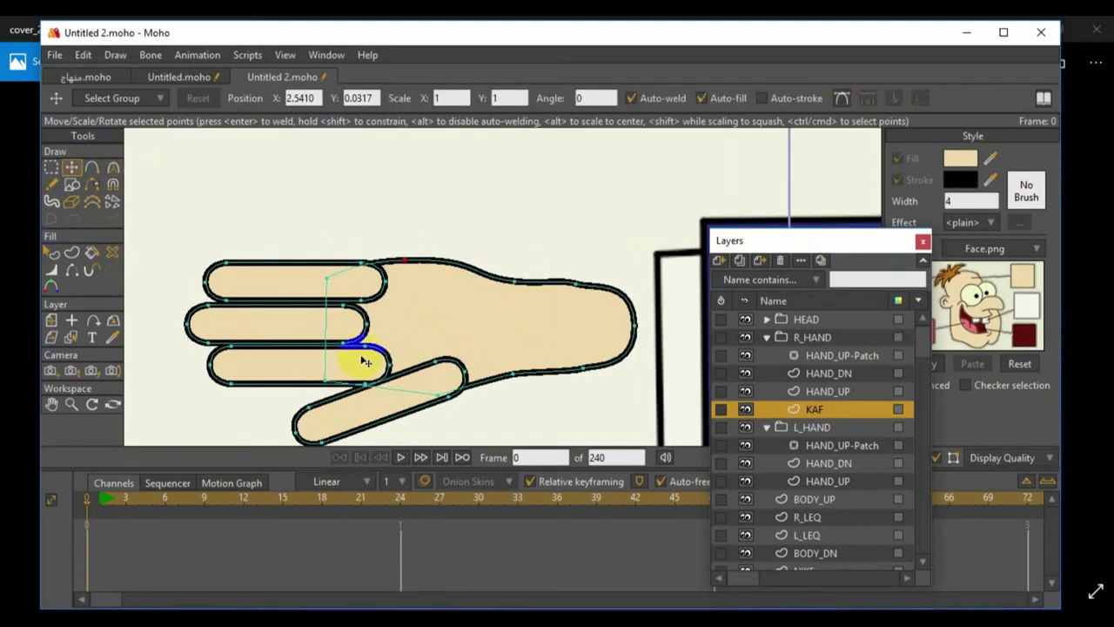
# Add a point on the thumb's upper edge near the bottom finger, then reshape and curve the thumb base into a rounder bulge
pyautogui.click(95, 169)
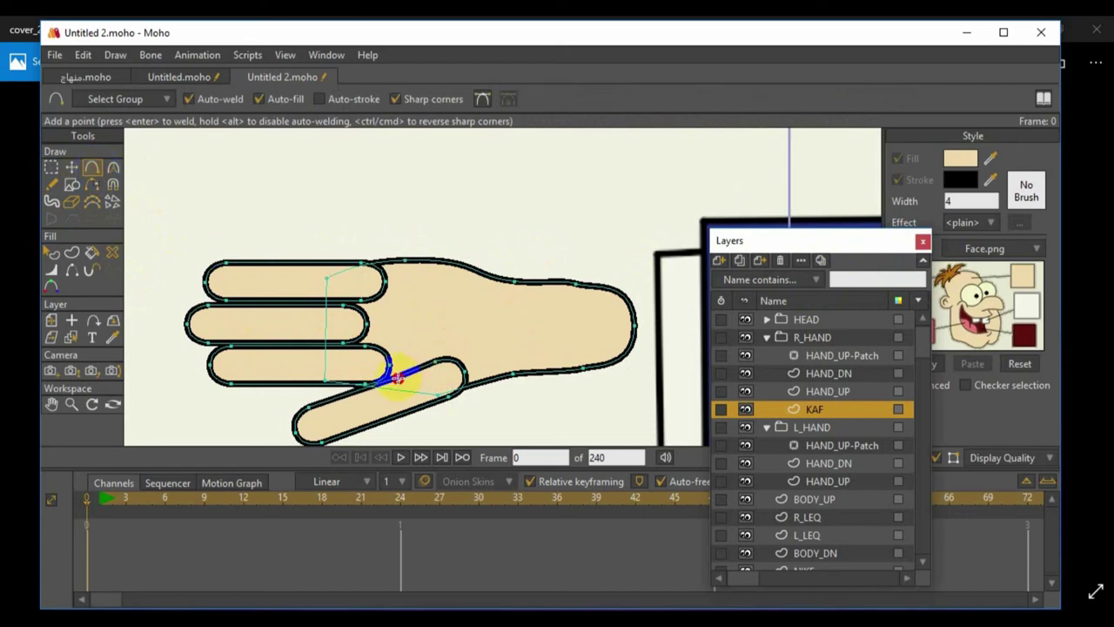
pyautogui.click(75, 167)
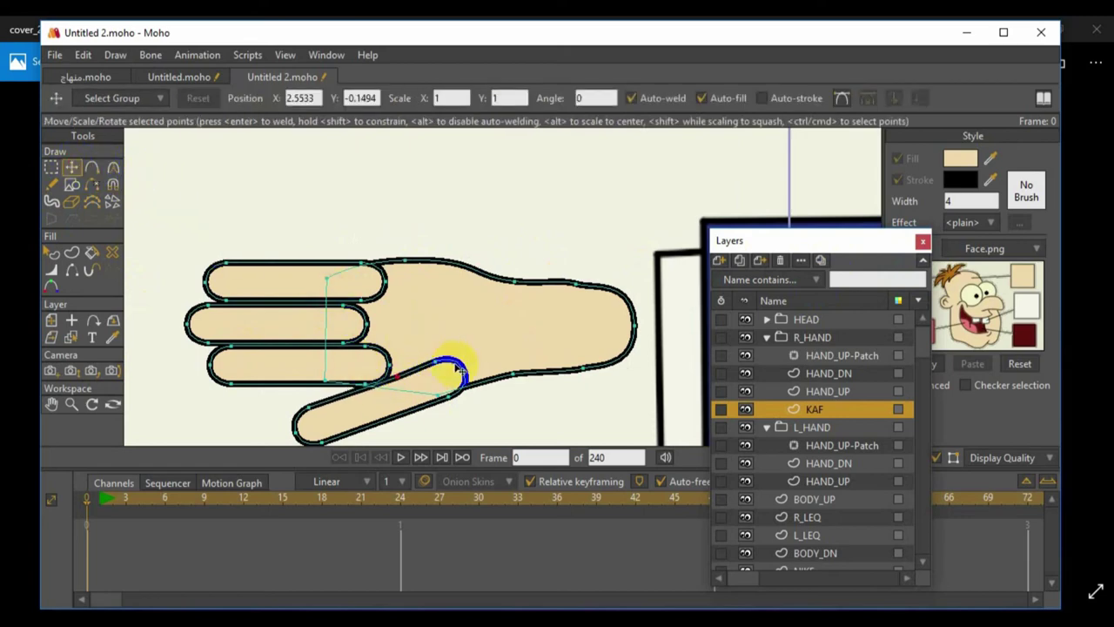
pyautogui.moveTo(448, 360); pyautogui.dragTo(468, 393)
pyautogui.moveTo(424, 362)
pyautogui.mouseDown()
pyautogui.moveTo(435, 355)
pyautogui.moveTo(419, 345)
pyautogui.moveTo(436, 336)
pyautogui.moveTo(626, 318)
pyautogui.moveTo(411, 376)
pyautogui.mouseUp()
pyautogui.click(114, 184)
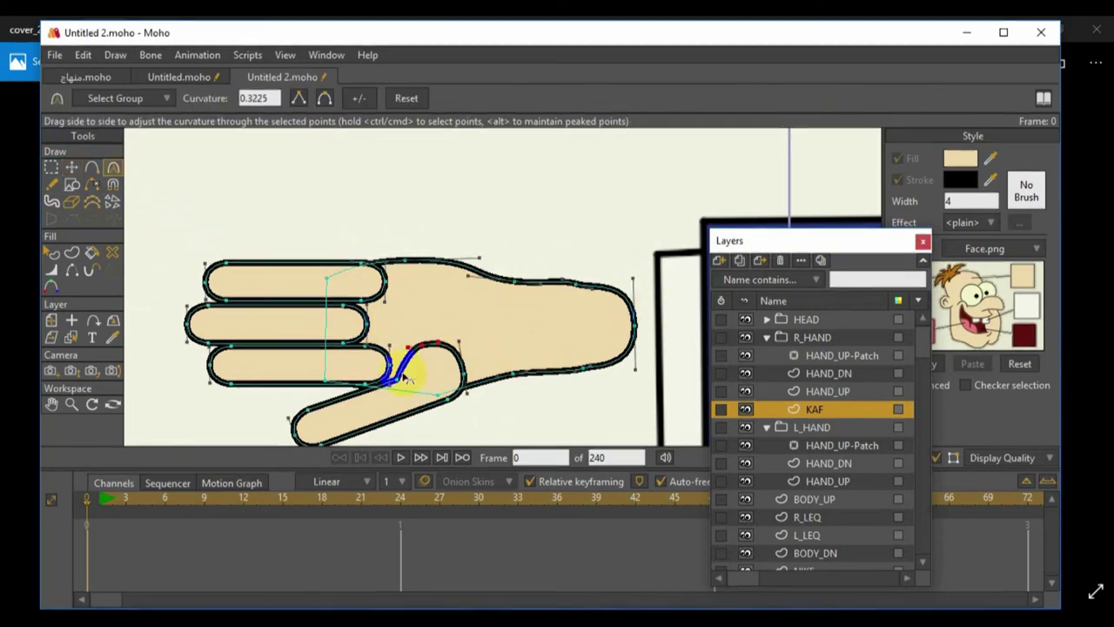
# Shorten and widen the thumb tip by moving its points, and adjust the curvature along the thumb's edge
pyautogui.scroll(-2, 411, 376)
pyautogui.click(72, 168)
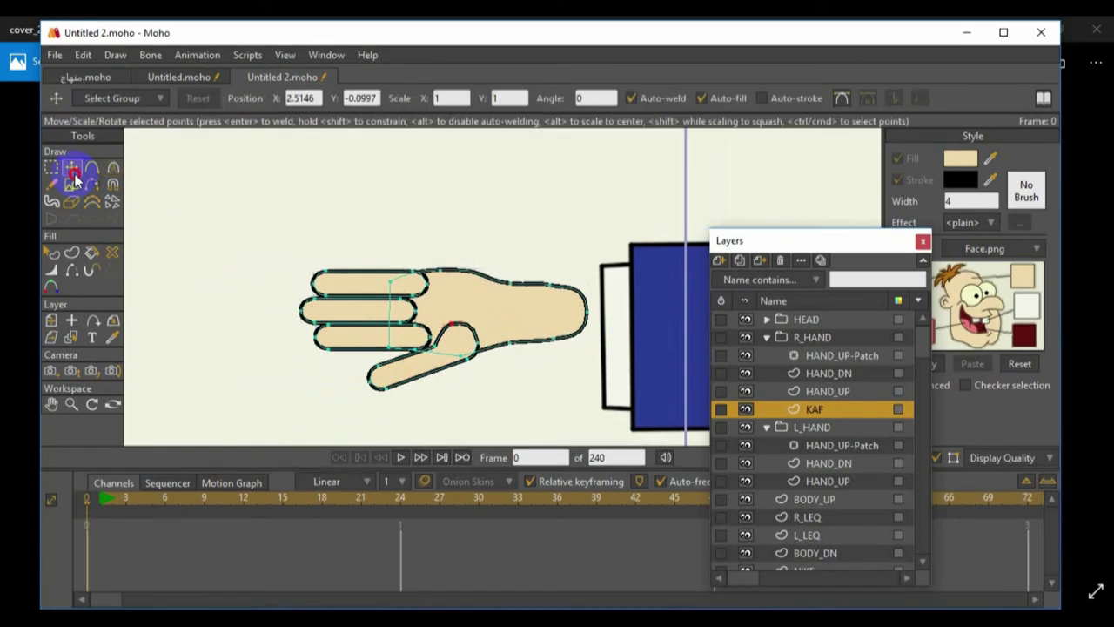
pyautogui.click(415, 395)
pyautogui.moveTo(421, 398); pyautogui.dragTo(392, 392)
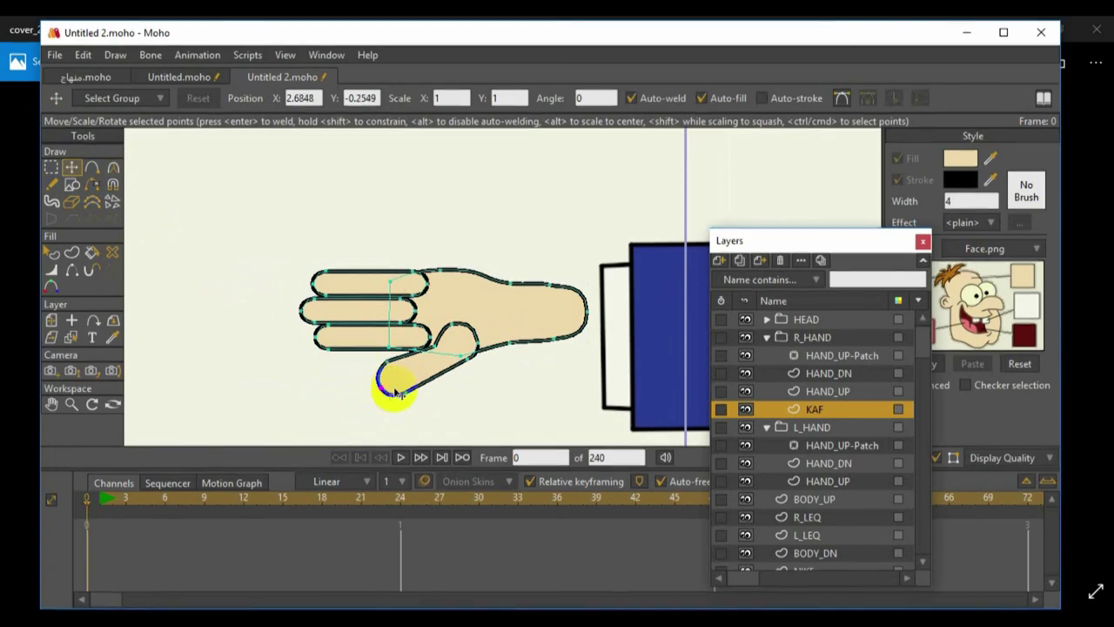
pyautogui.press('c')
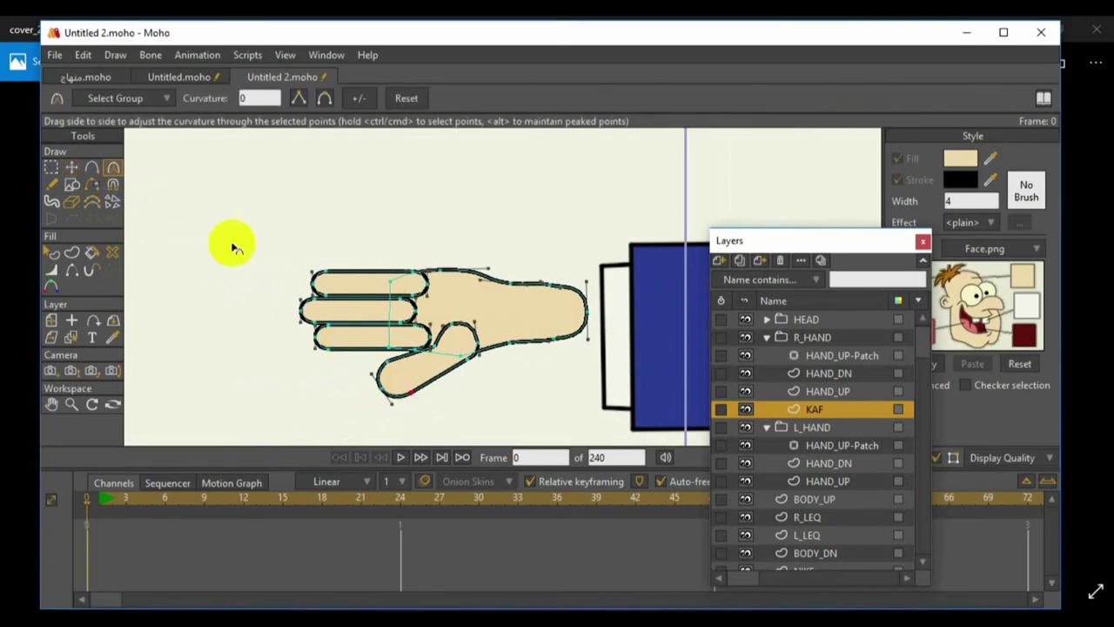
pyautogui.moveTo(428, 373); pyautogui.dragTo(396, 370)
pyautogui.click(484, 356)
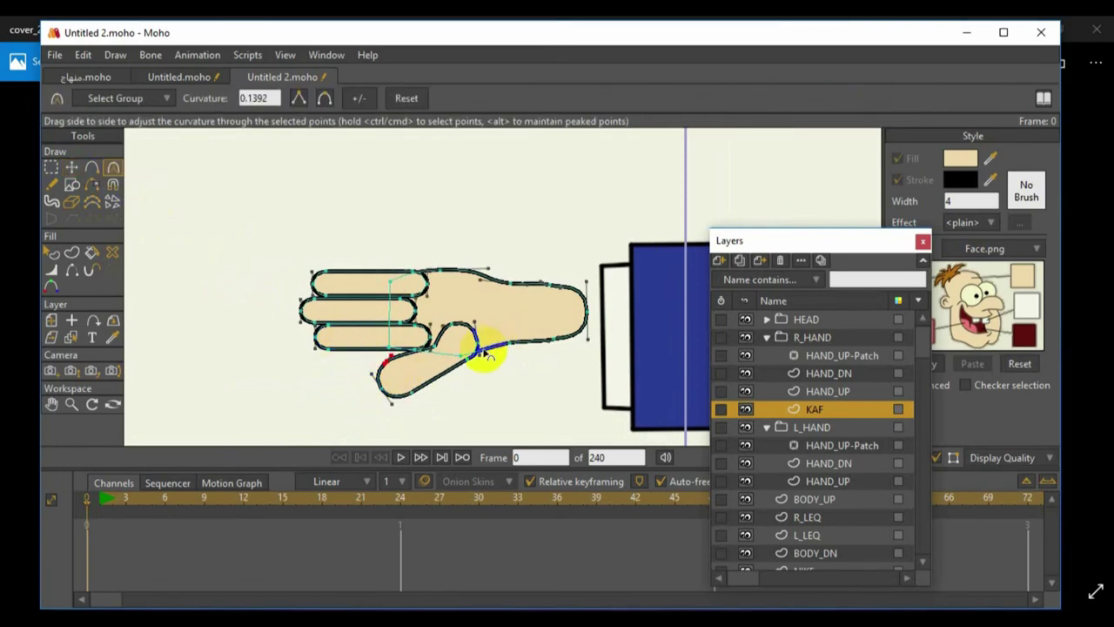
# Hide the outline edges around the thumb base and inner finger ends, and set the line width to 0 at the thumb base point
pyautogui.scroll(1, 273, 324)
pyautogui.click(273, 324)
pyautogui.click(71, 269)
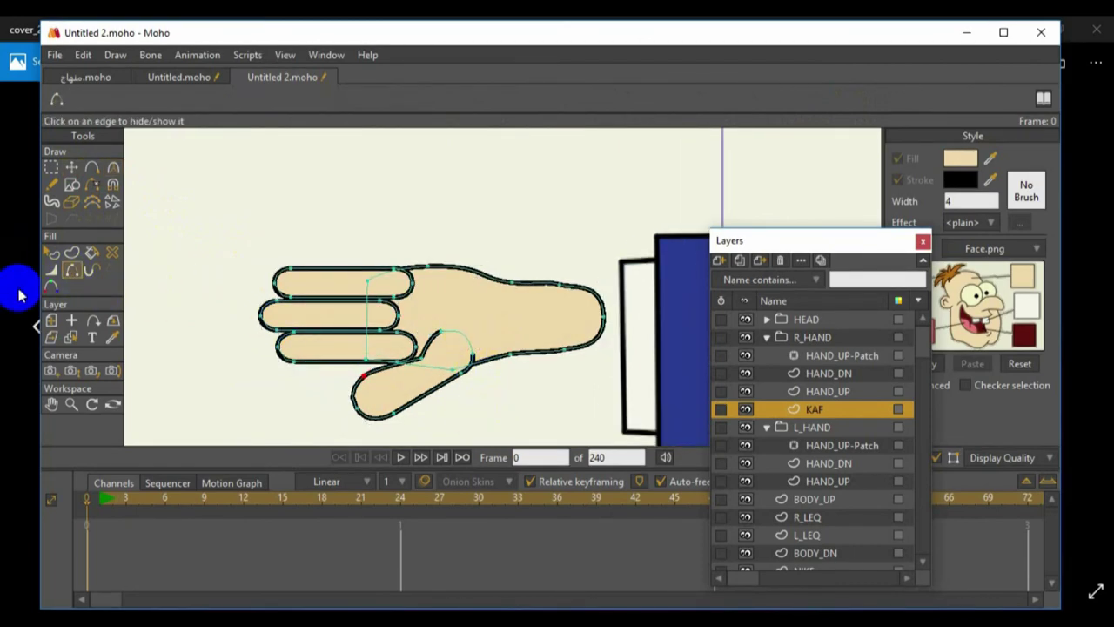
pyautogui.click(51, 270)
pyautogui.click(427, 373)
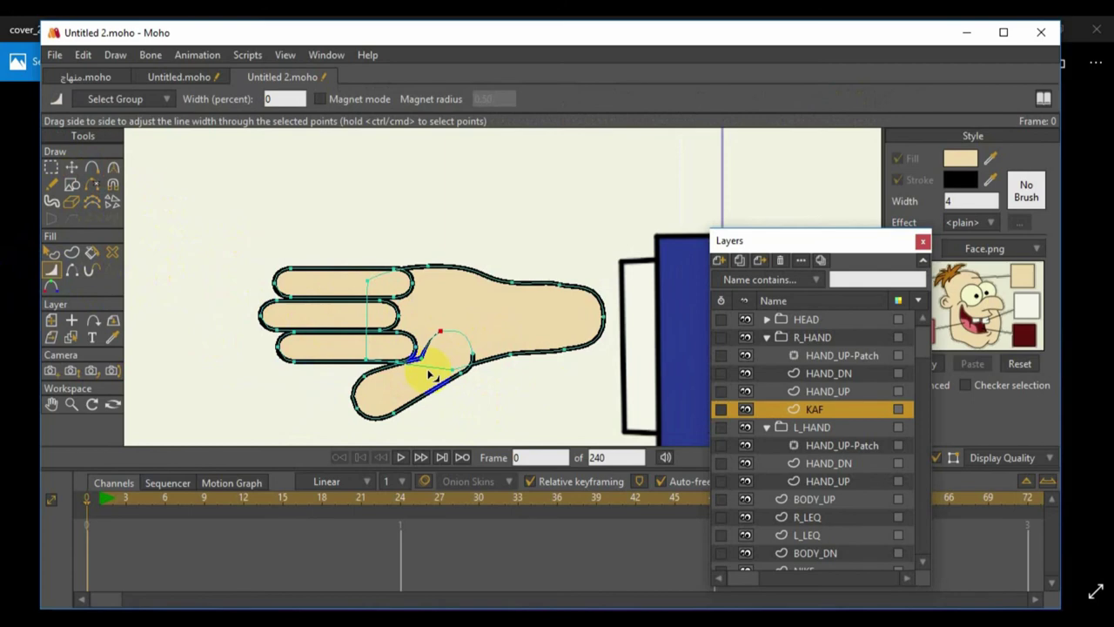
pyautogui.click(402, 347)
pyautogui.click(72, 271)
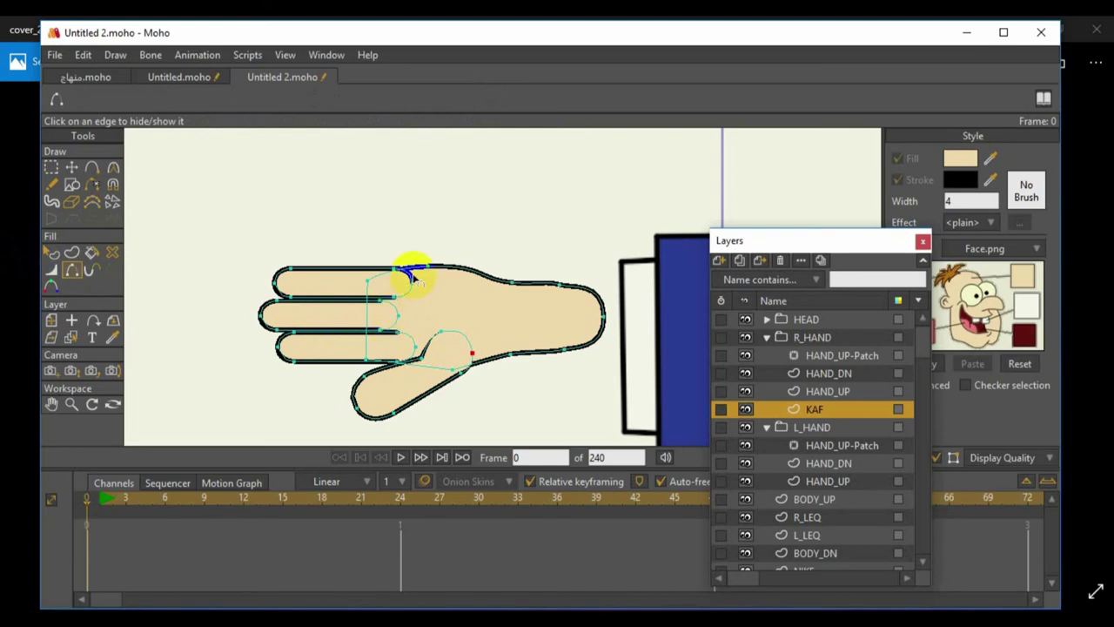
# Pull the thumb tip points closer to the palm and round the tip's curvature
pyautogui.click(71, 168)
pyautogui.click(404, 269)
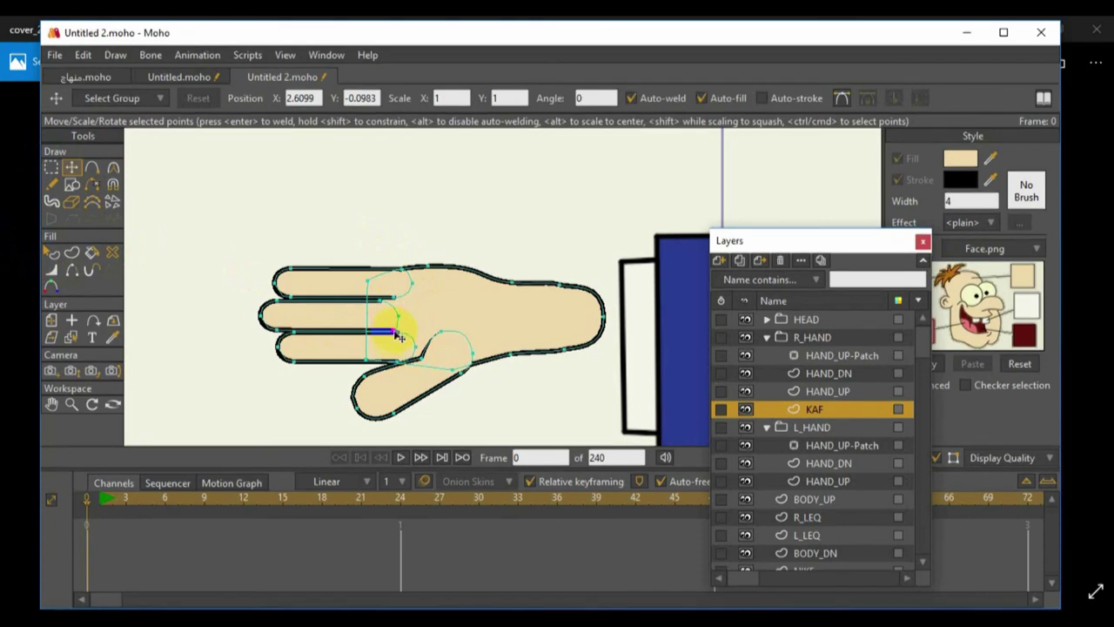
pyautogui.click(409, 399)
pyautogui.moveTo(412, 400); pyautogui.dragTo(383, 403)
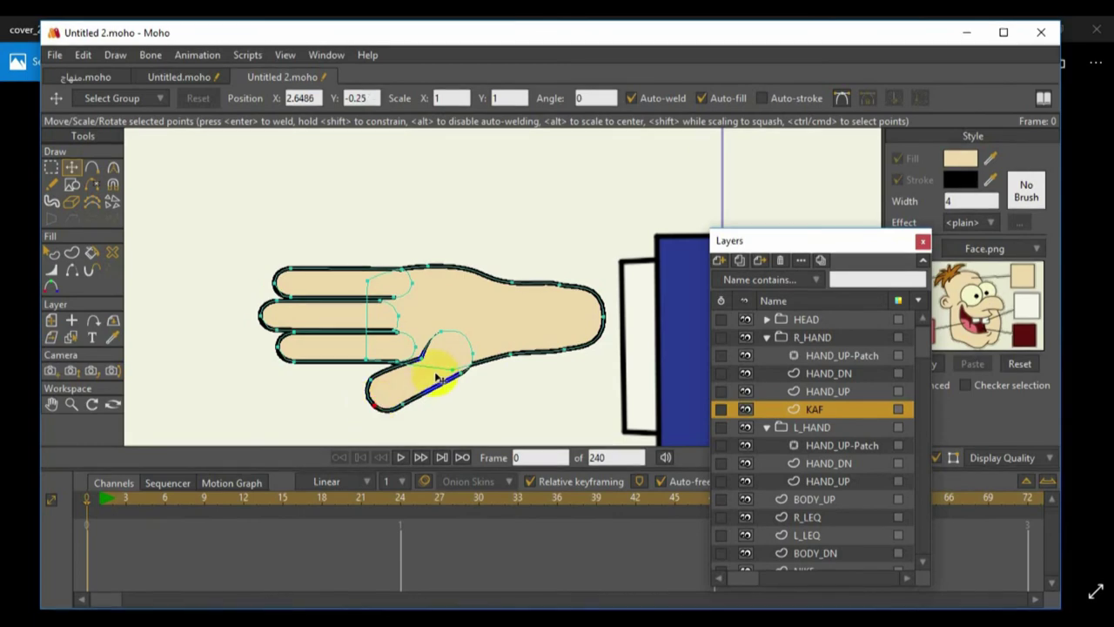
pyautogui.scroll(-3, 477, 360)
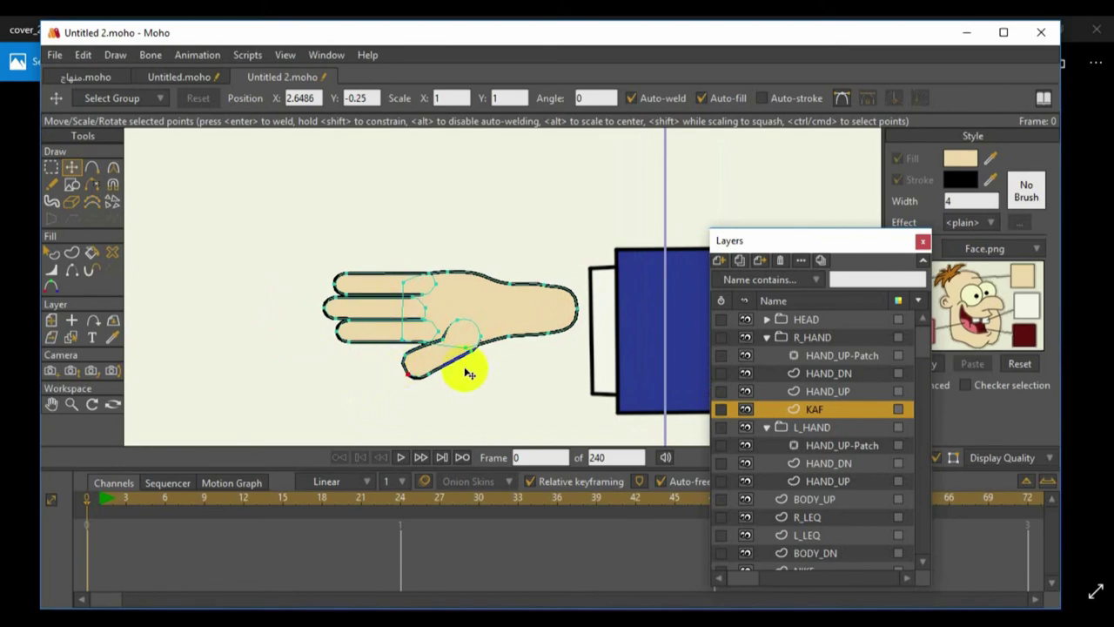
pyautogui.click(113, 167)
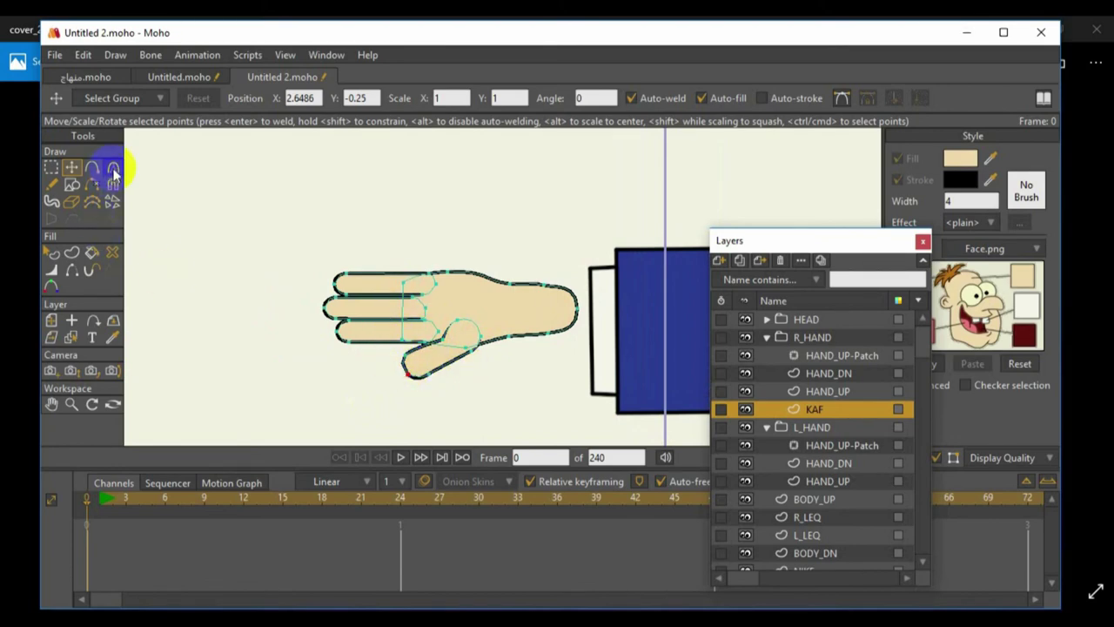
pyautogui.click(398, 369)
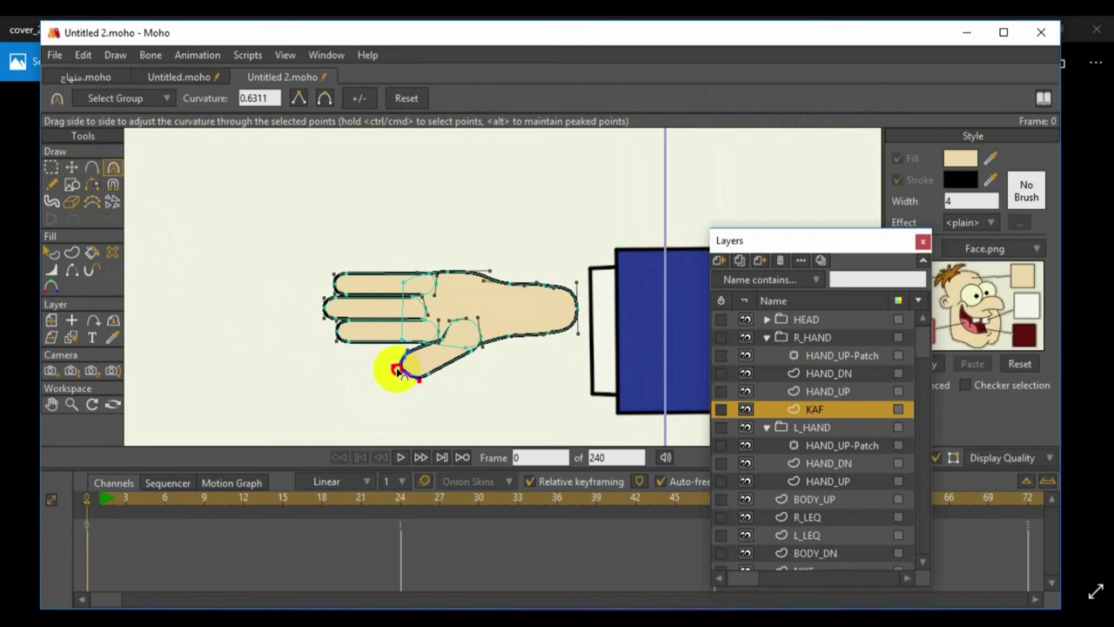
# Duplicate the finished hand layer as KAF 2 inside the R_HAND group
pyautogui.click(73, 168)
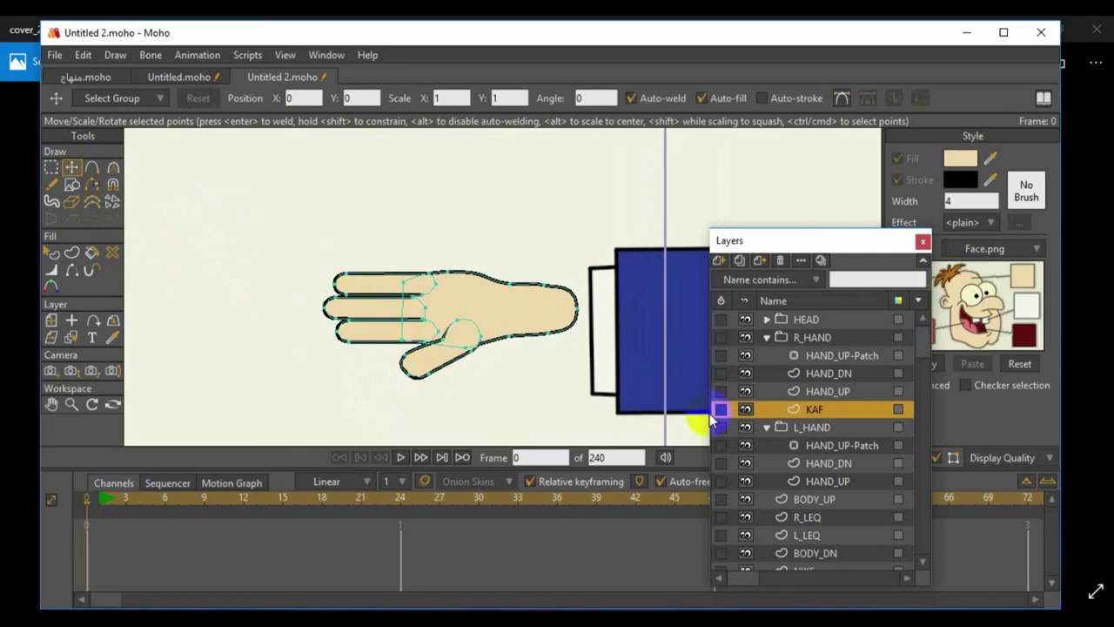
pyautogui.click(739, 260)
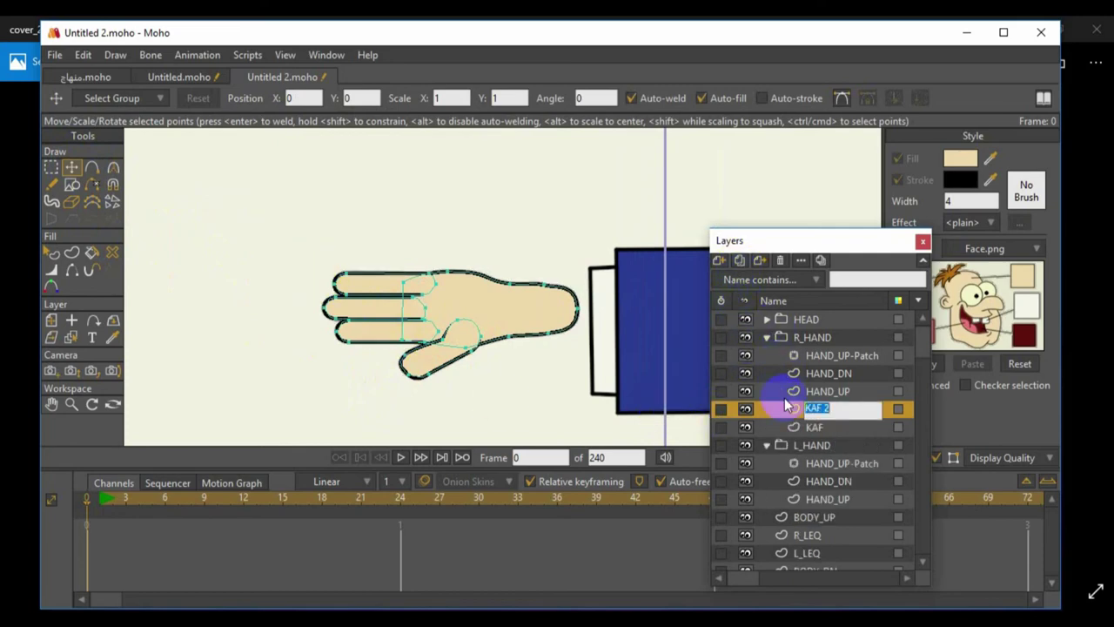
pyautogui.click(786, 409)
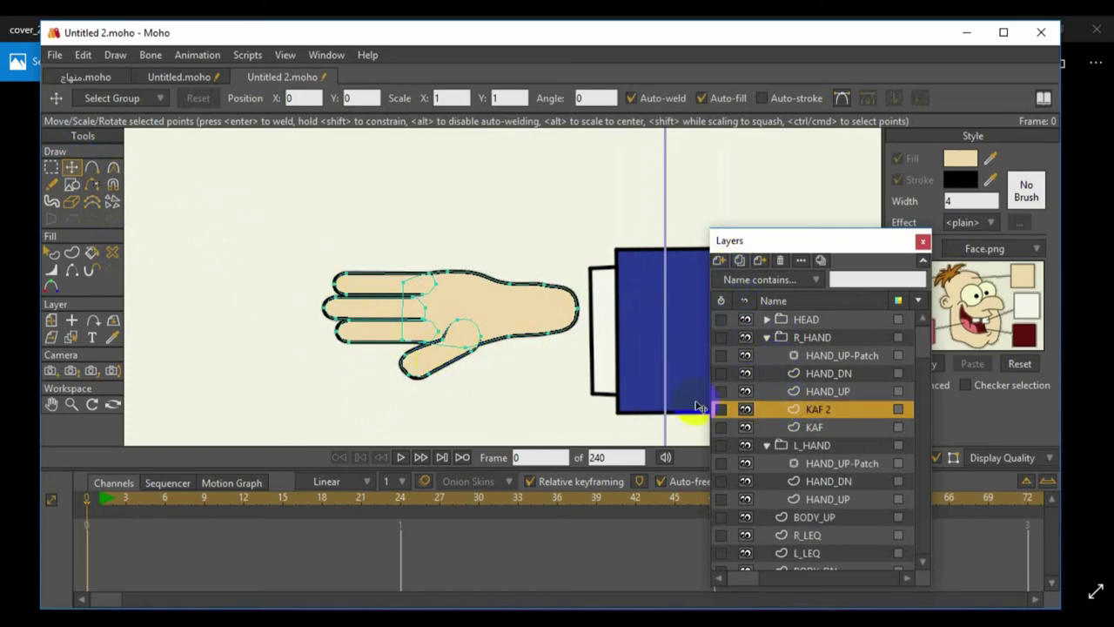
# Move the KAF 2 thumb up onto the palm and level it, hiding the original KAF layer
pyautogui.click(423, 352)
pyautogui.moveTo(431, 361); pyautogui.dragTo(462, 328)
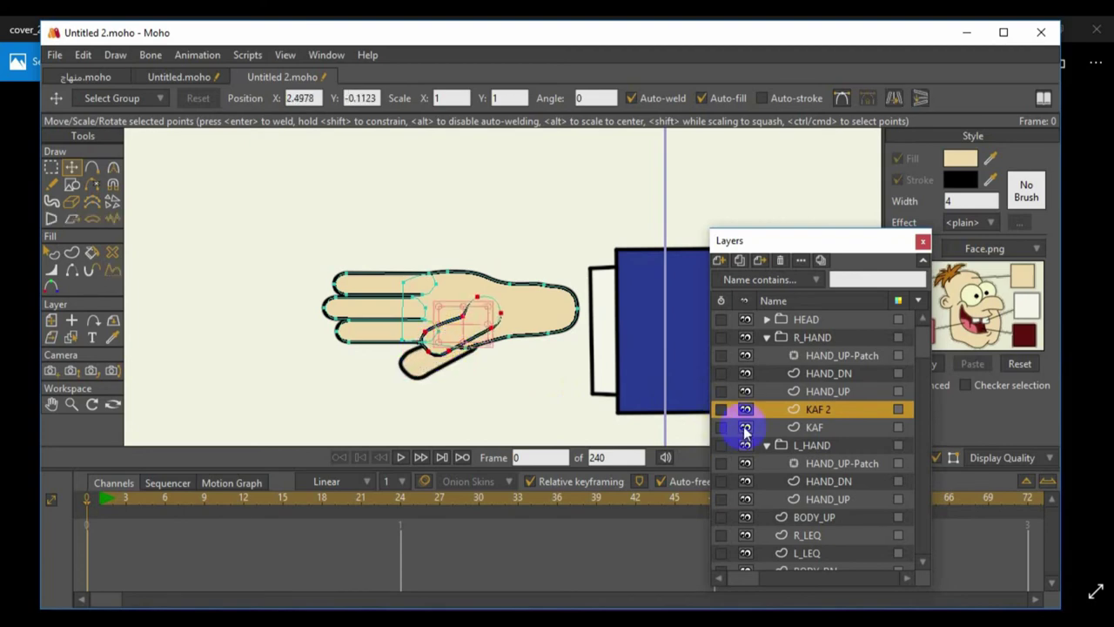
pyautogui.click(745, 427)
pyautogui.moveTo(477, 308); pyautogui.dragTo(477, 336)
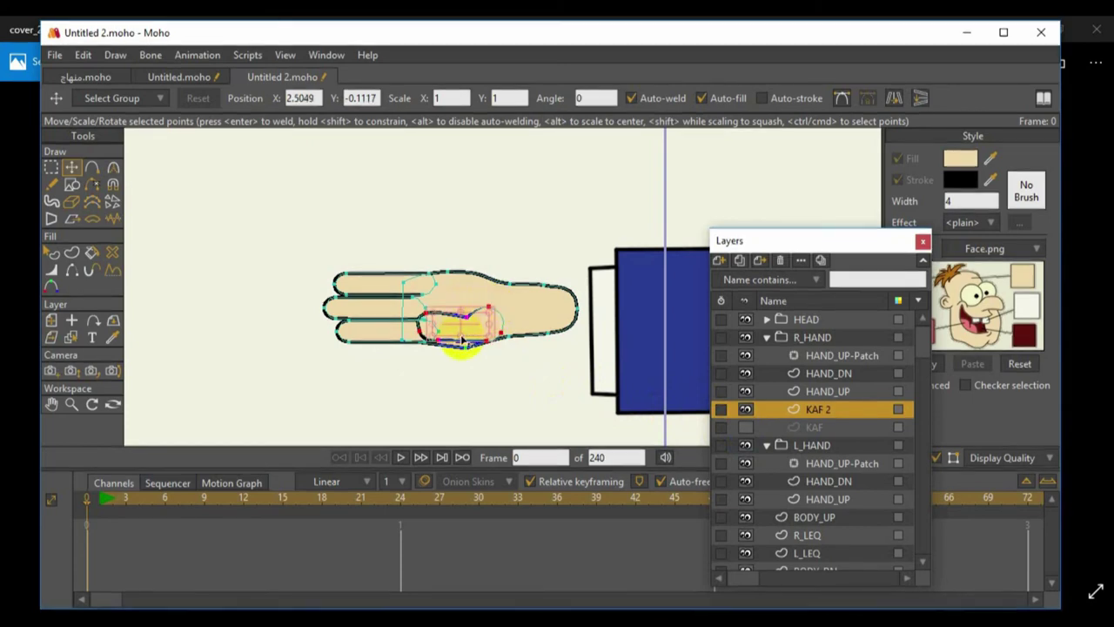
# Bring the KAF 2 fingers close together, angle the thumb below them, and adjust the points along the palm's lower edge
pyautogui.moveTo(461, 340); pyautogui.dragTo(374, 301)
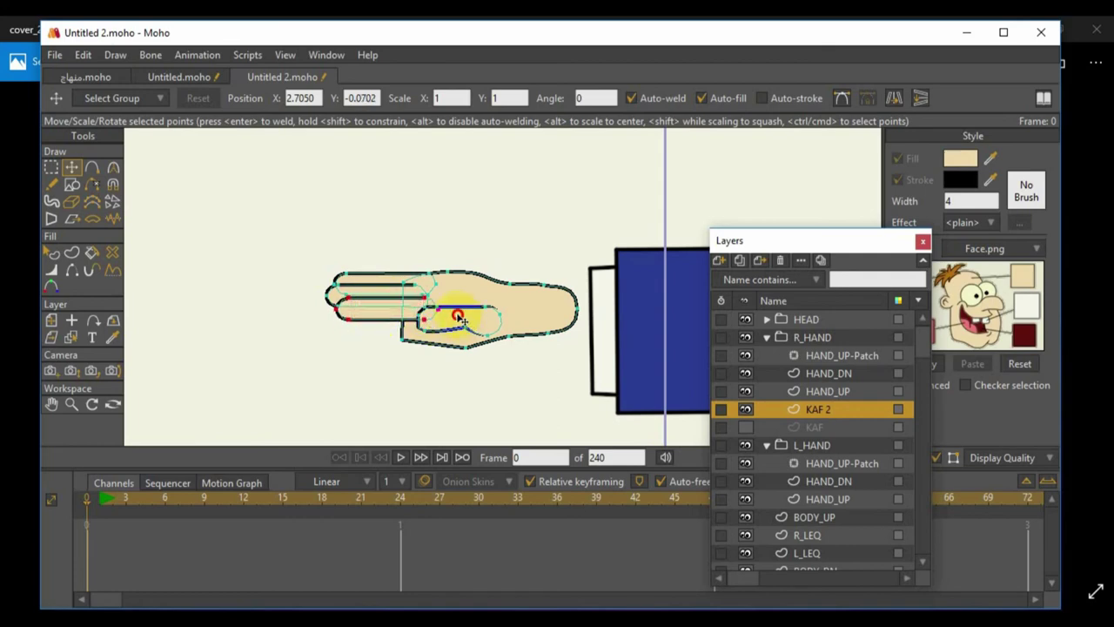
pyautogui.moveTo(483, 309); pyautogui.dragTo(448, 329)
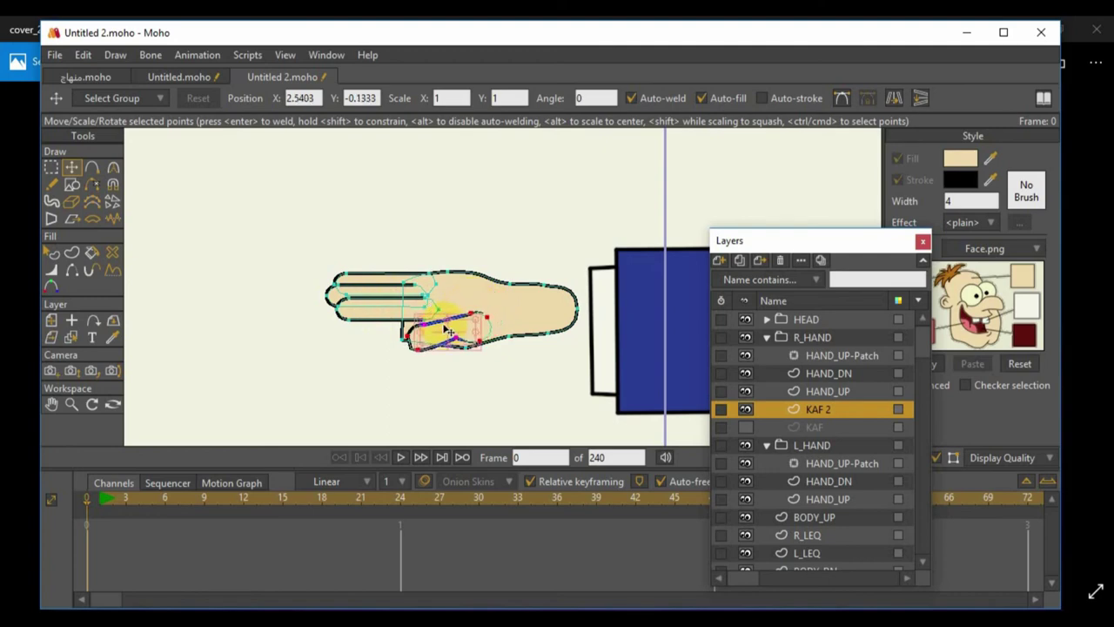
pyautogui.click(286, 373)
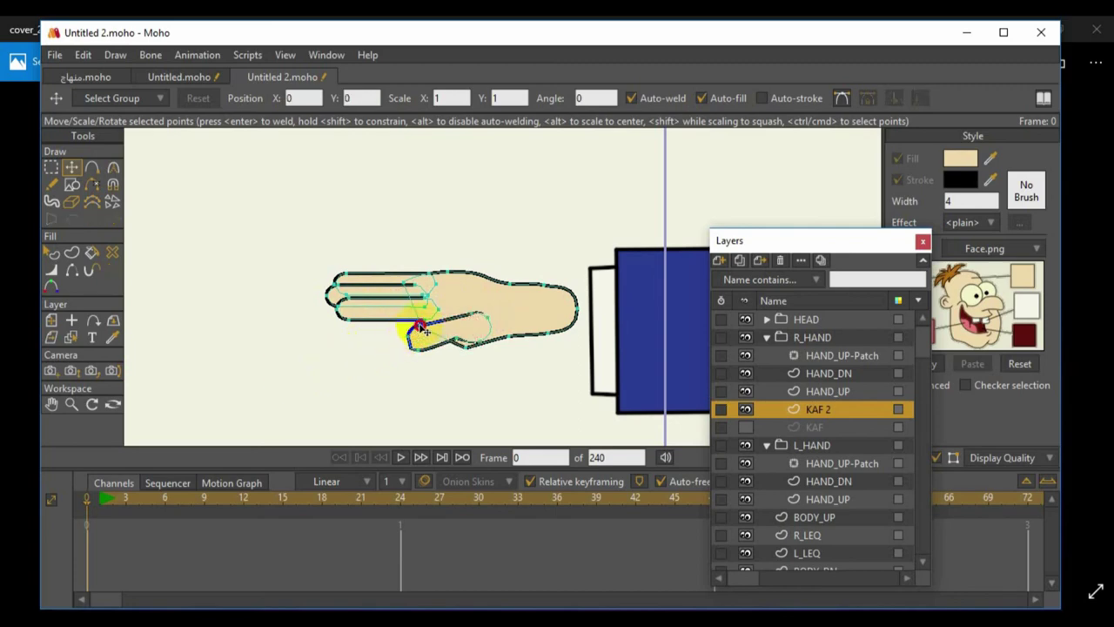
pyautogui.moveTo(427, 323); pyautogui.dragTo(459, 348)
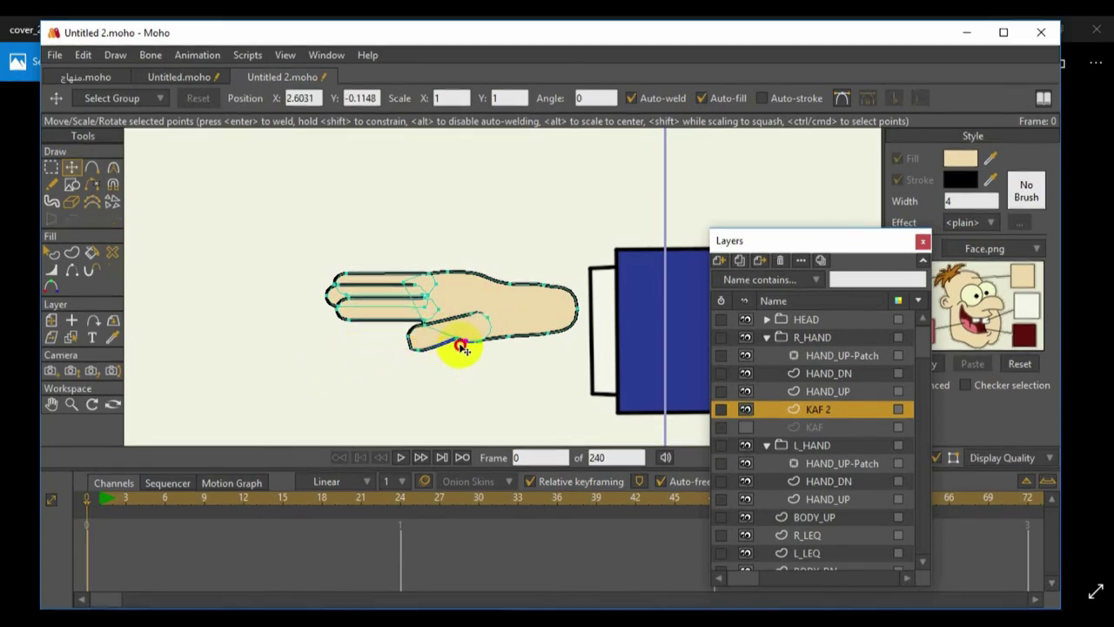
# Show the original KAF layer again and compare its open hand with the closed hand on KAF 2
pyautogui.click(764, 414)
pyautogui.click(750, 427)
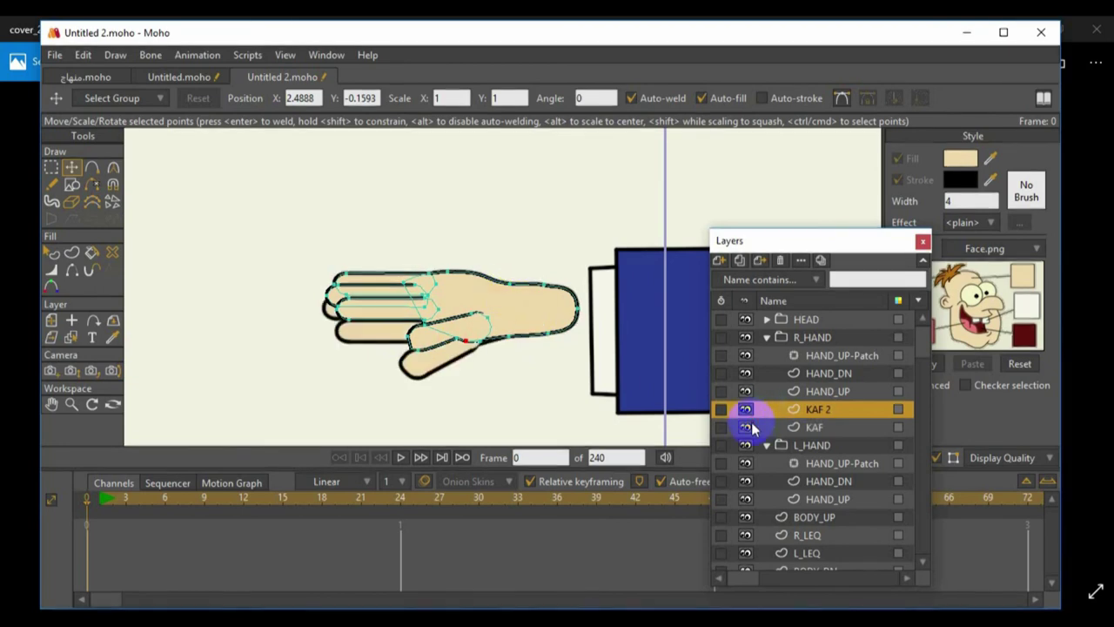
pyautogui.click(750, 426)
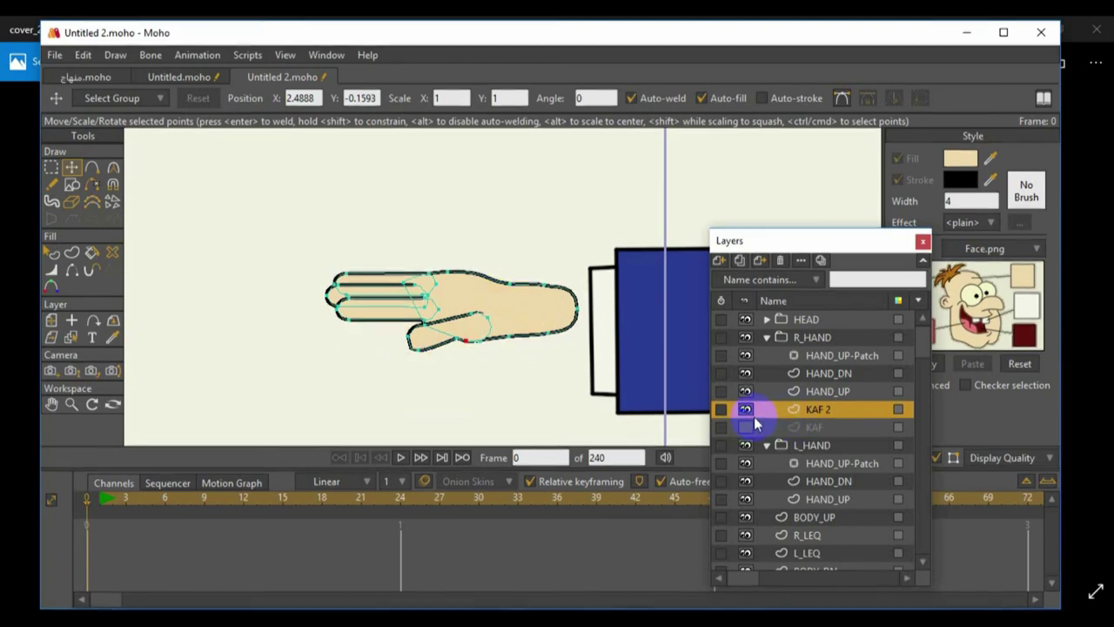
pyautogui.click(746, 427)
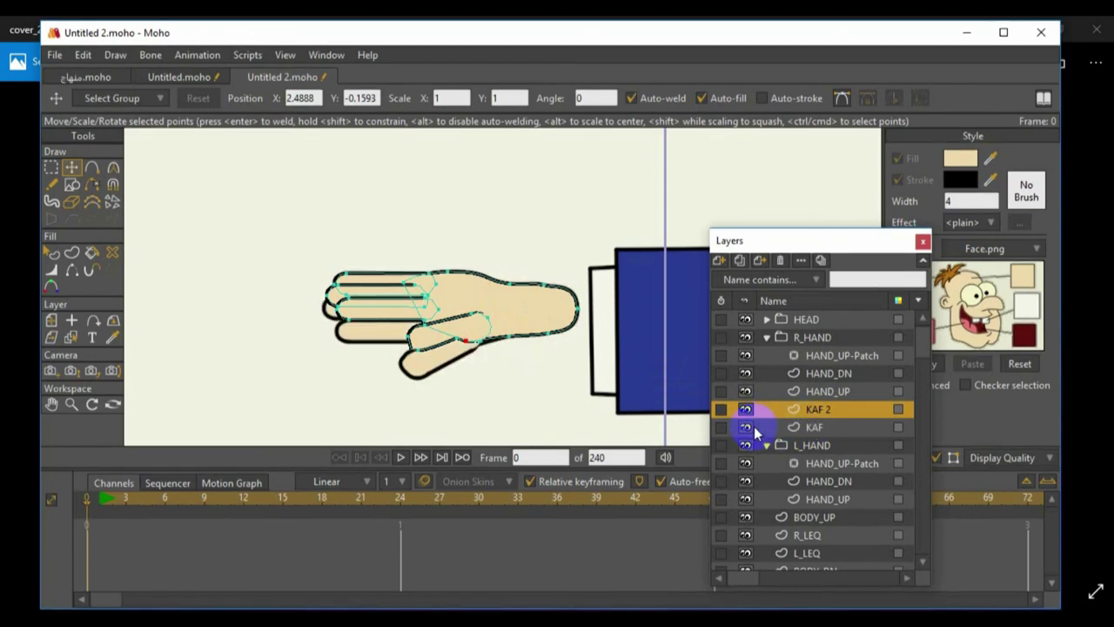
# Group the KAF 2 and KAF layers together inside R_HAND
pyautogui.keyDown('ctrl'); pyautogui.click(806, 430); pyautogui.keyUp('ctrl')
pyautogui.rightClick(814, 433)
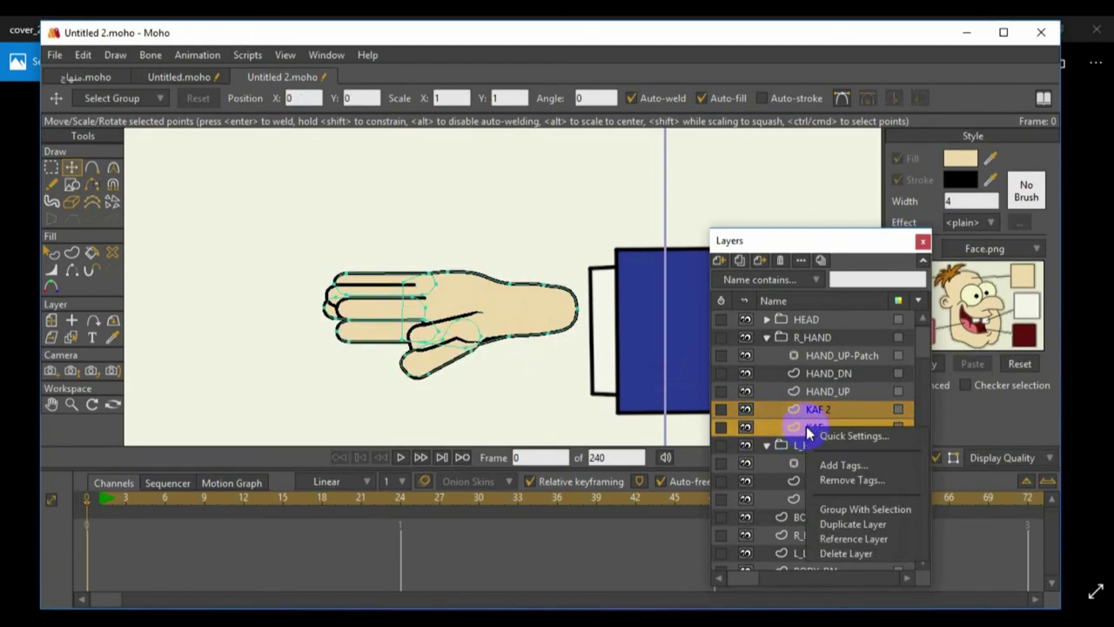
pyautogui.click(821, 510)
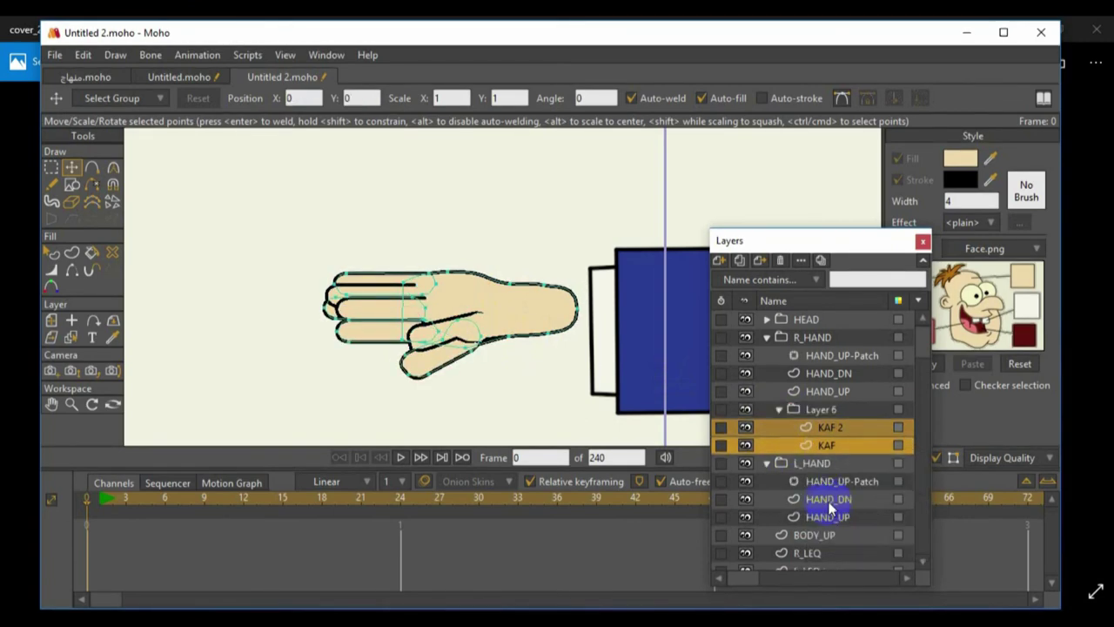
# Name the new group KAF and convert it to a switch layer
pyautogui.write('K')
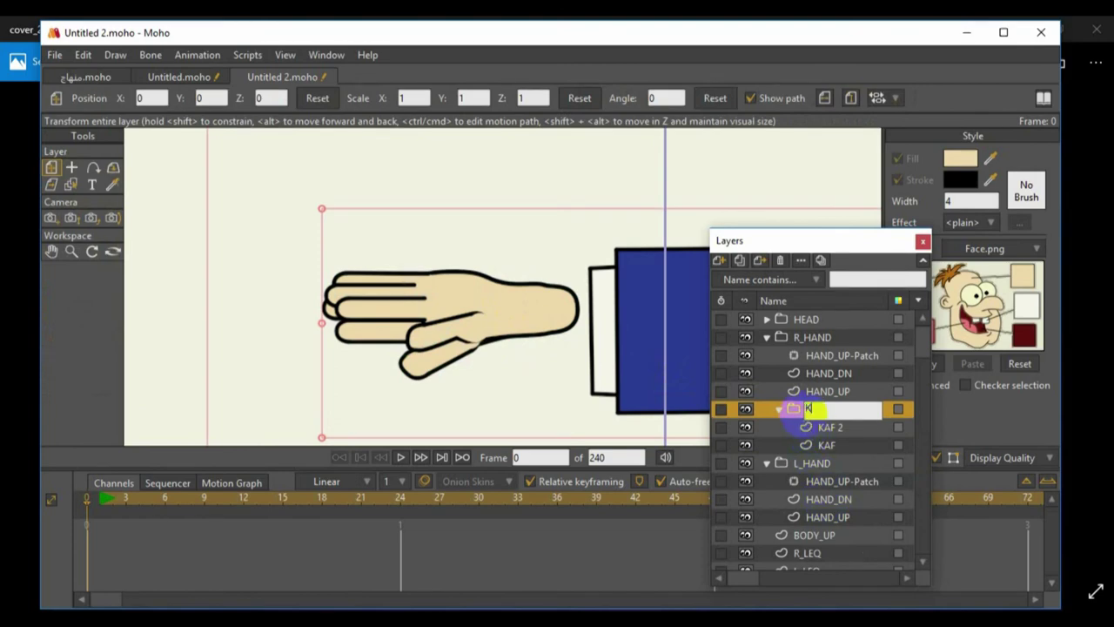
pyautogui.write('AF')
pyautogui.press('Return')
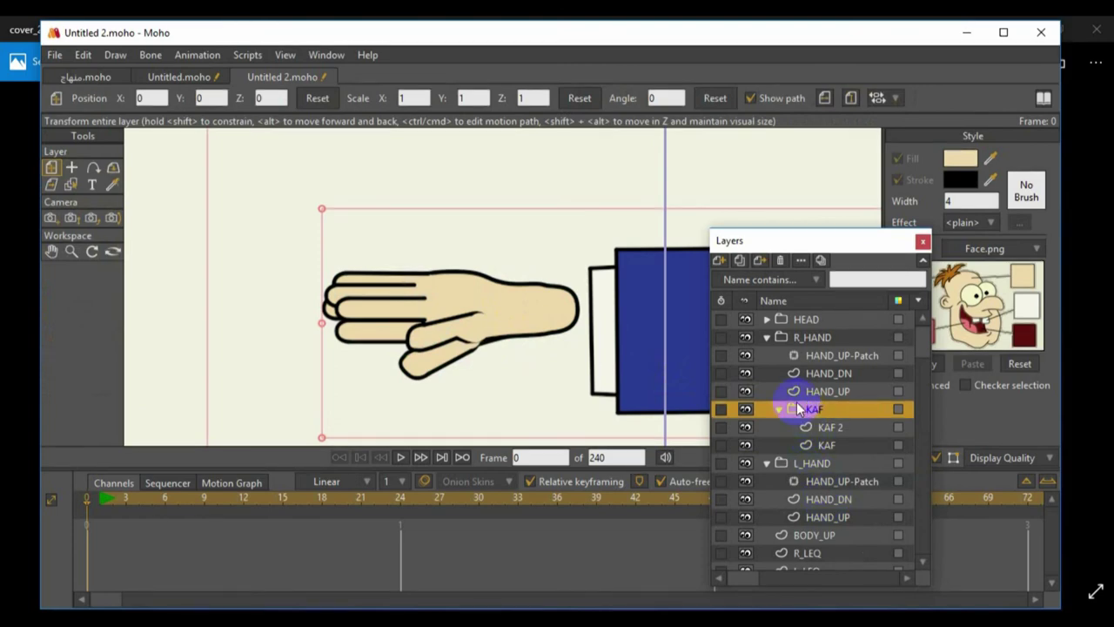
pyautogui.rightClick(793, 411)
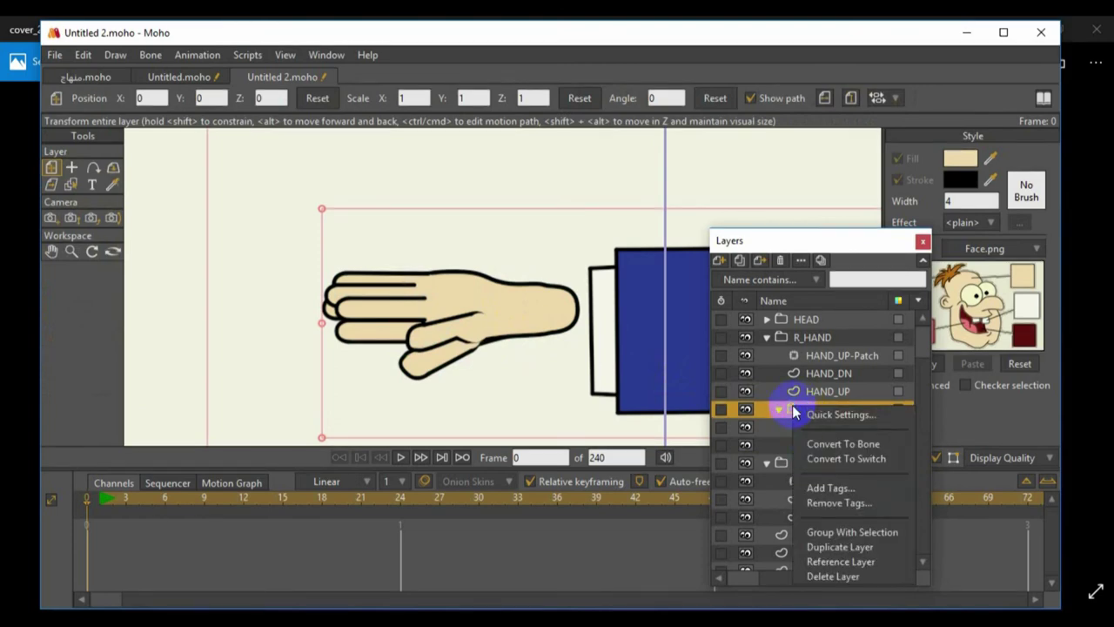
pyautogui.click(835, 459)
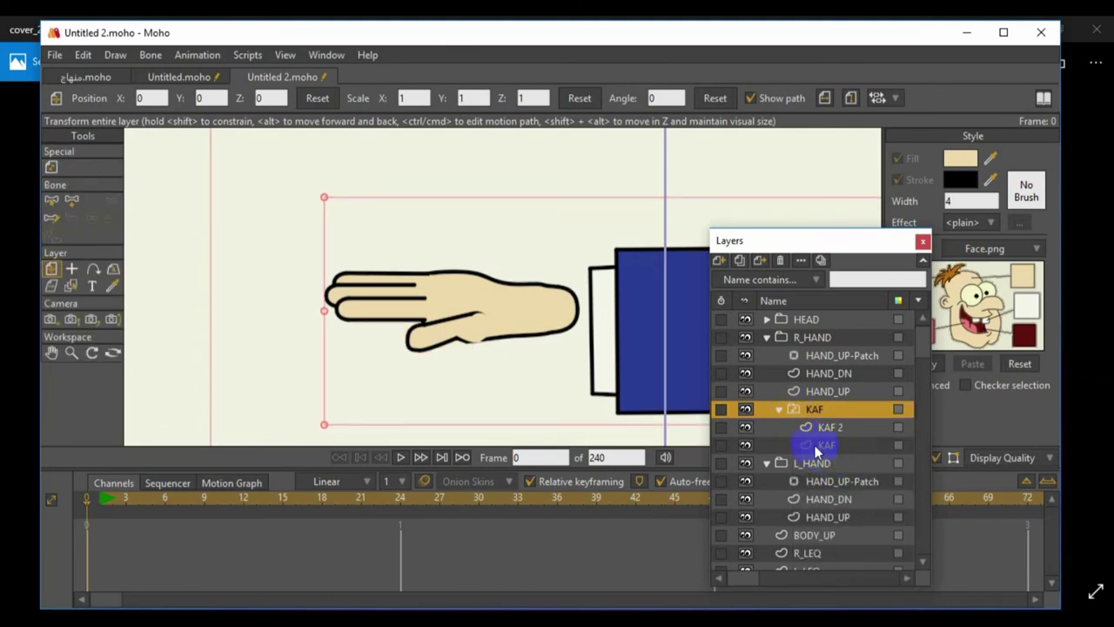
# Collapse the KAF switch layer in R_HAND and set its origin at the hand's wrist
pyautogui.click(778, 409)
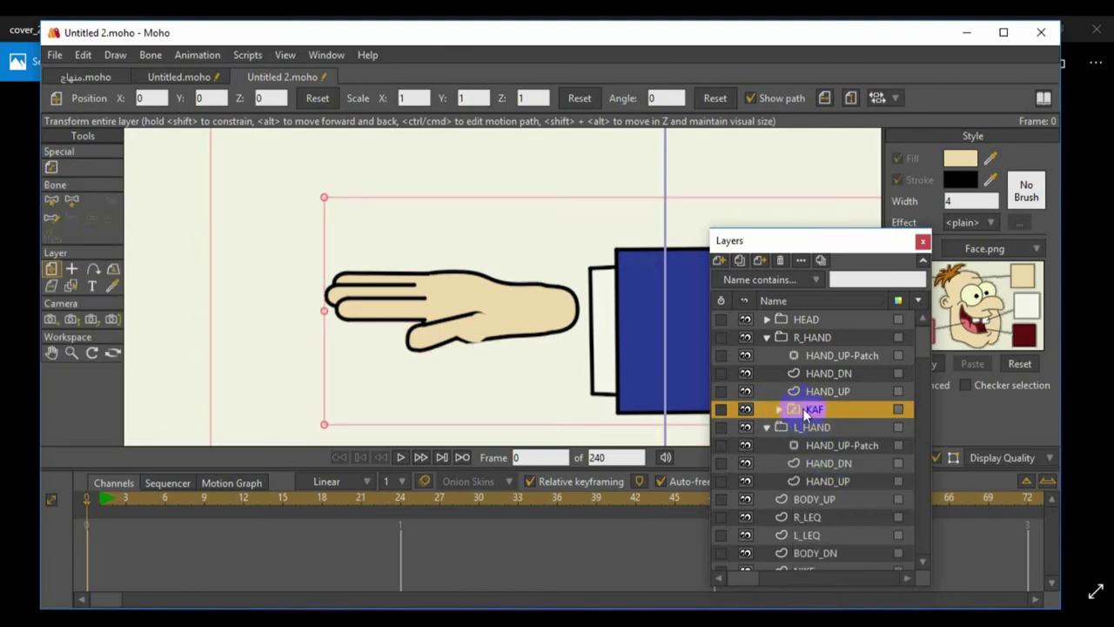
pyautogui.rightClick(796, 416)
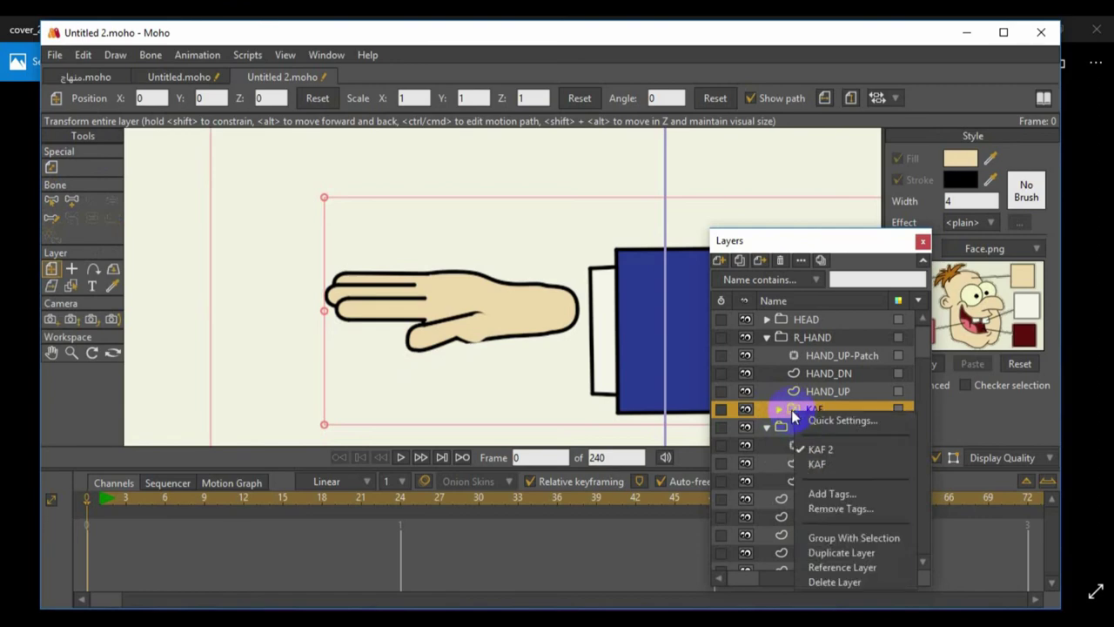
pyautogui.click(741, 407)
pyautogui.scroll(-3, 490, 366)
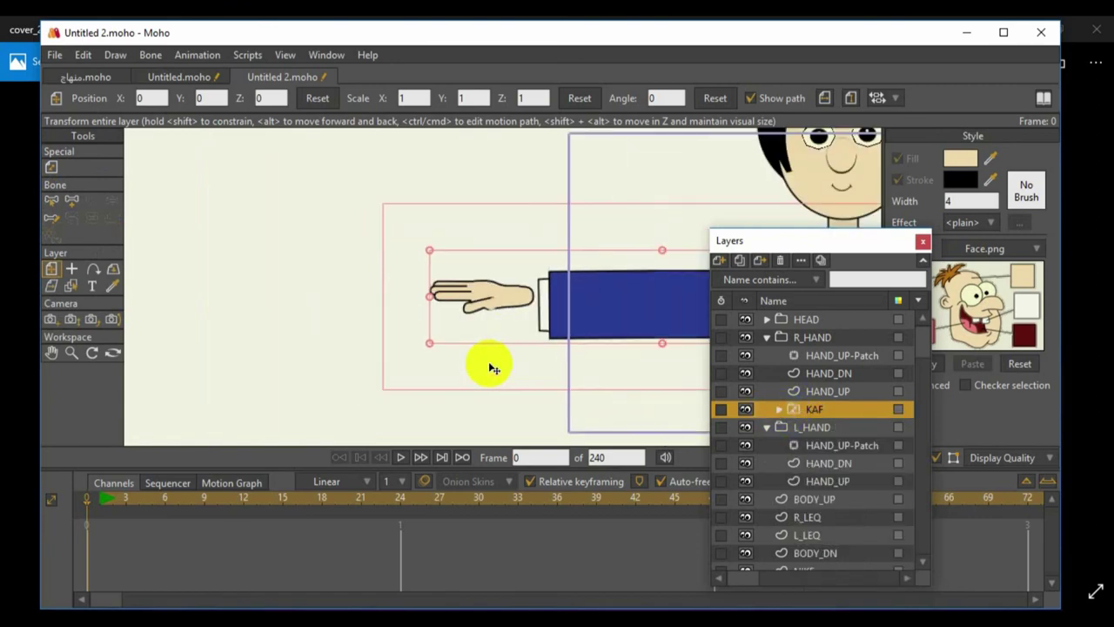
pyautogui.click(72, 269)
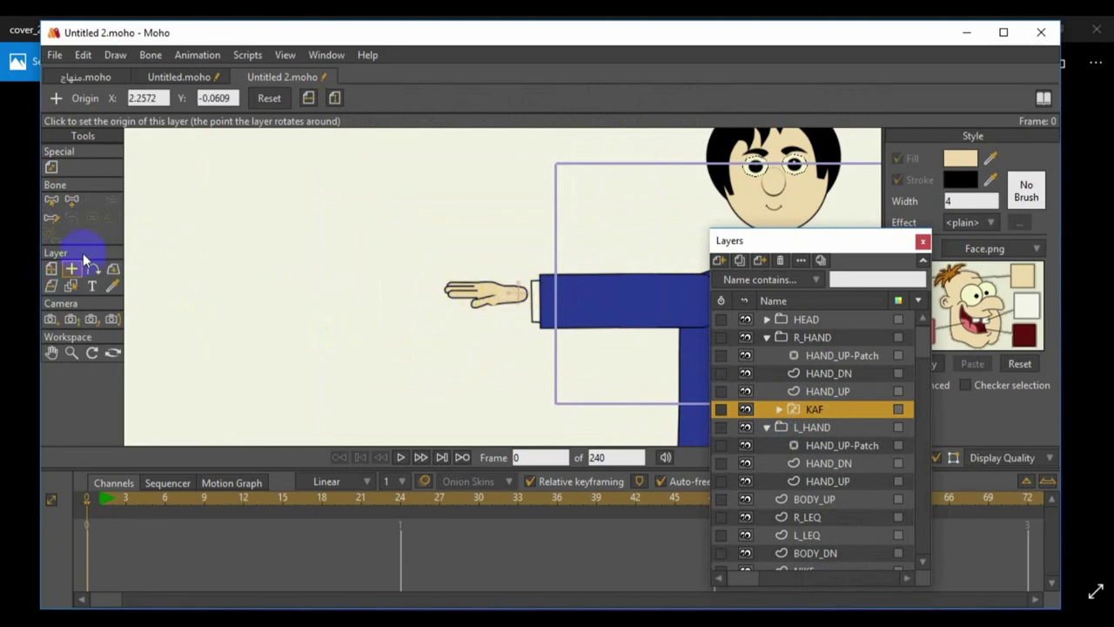
# Move the KAF hand into the sleeve cuff and scale it uniformly to about 1.17, keeping the wrist tucked behind the cuff
pyautogui.click(52, 269)
pyautogui.moveTo(492, 298)
pyautogui.mouseDown()
pyautogui.moveTo(528, 300)
pyautogui.moveTo(509, 299)
pyautogui.mouseUp()
pyautogui.scroll(3, 510, 298)
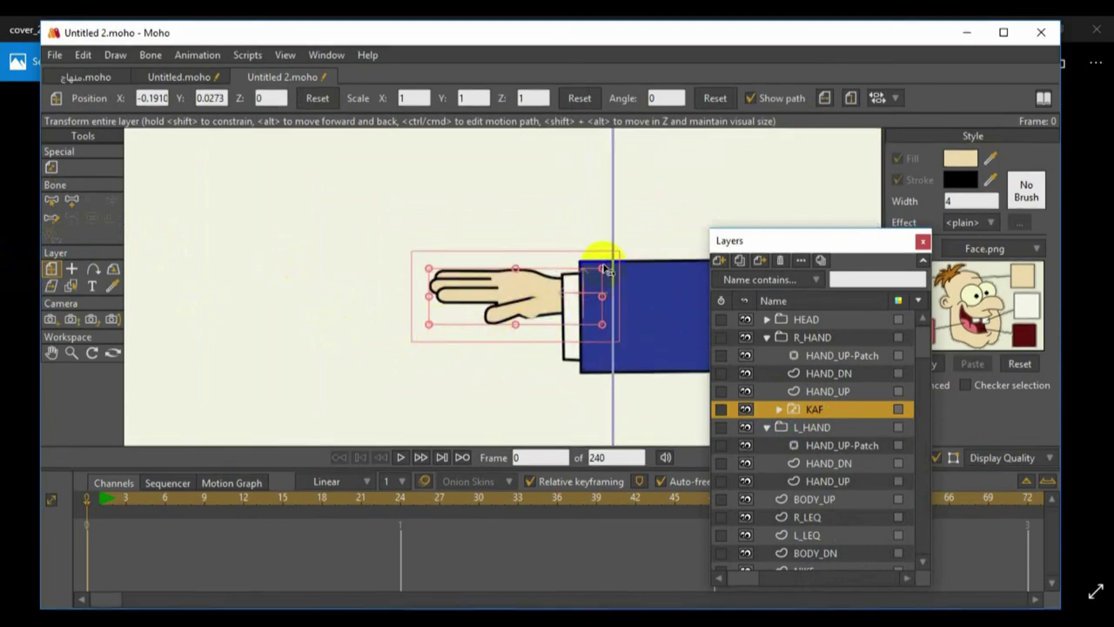
pyautogui.moveTo(602, 268); pyautogui.dragTo(604, 247)
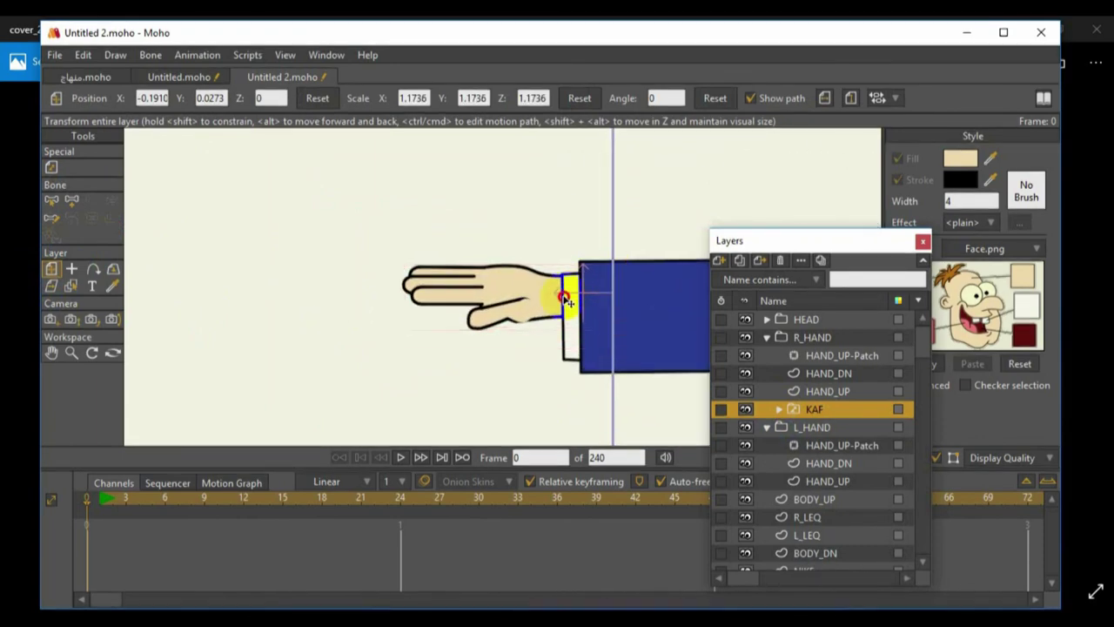
pyautogui.moveTo(567, 301); pyautogui.dragTo(566, 303)
# Switch the KAF layer to its open-hand pose KAF, then back to KAF 2, to test the swap
pyautogui.rightClick(794, 410)
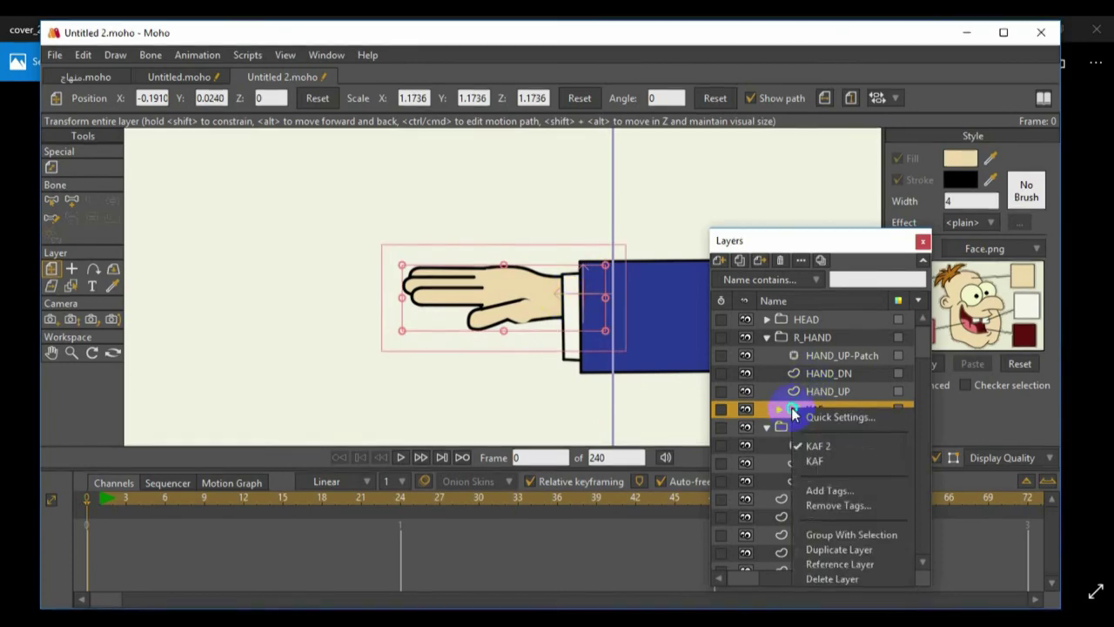
pyautogui.click(818, 466)
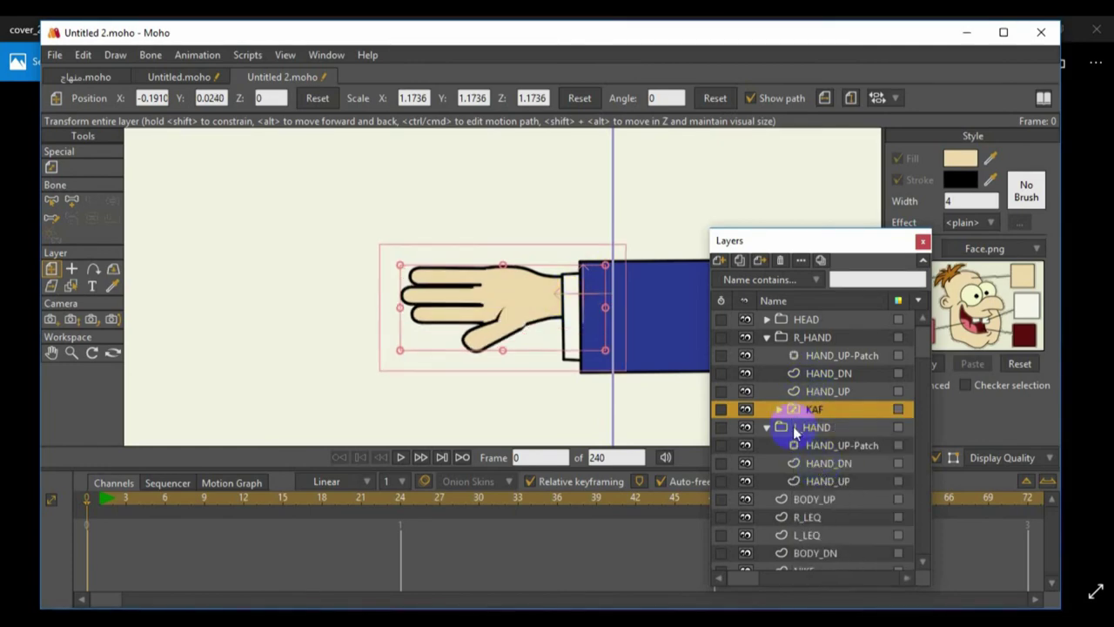
pyautogui.rightClick(793, 410)
pyautogui.click(818, 448)
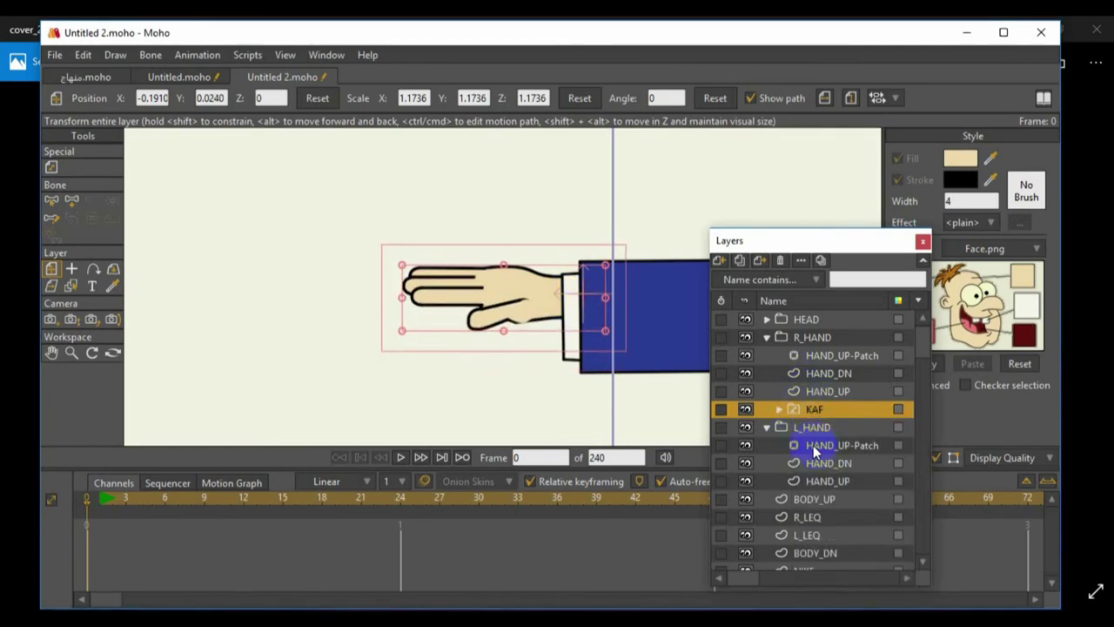
# Duplicate the open-hand KAF layer inside the switch group and name the copy KAF UP
pyautogui.click(778, 409)
pyautogui.click(821, 446)
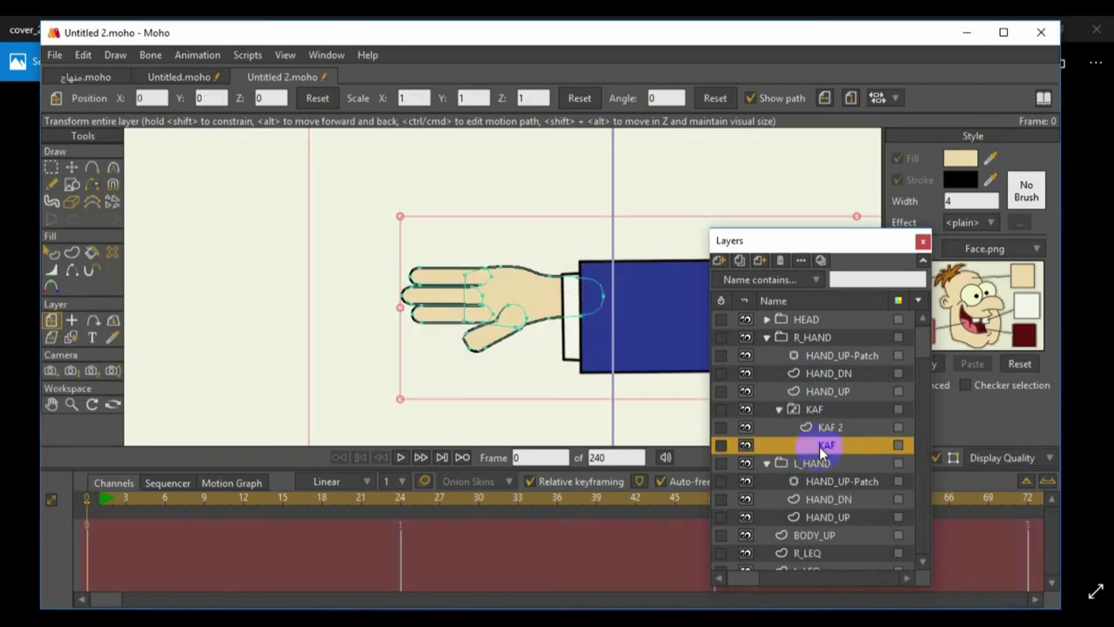
pyautogui.click(739, 260)
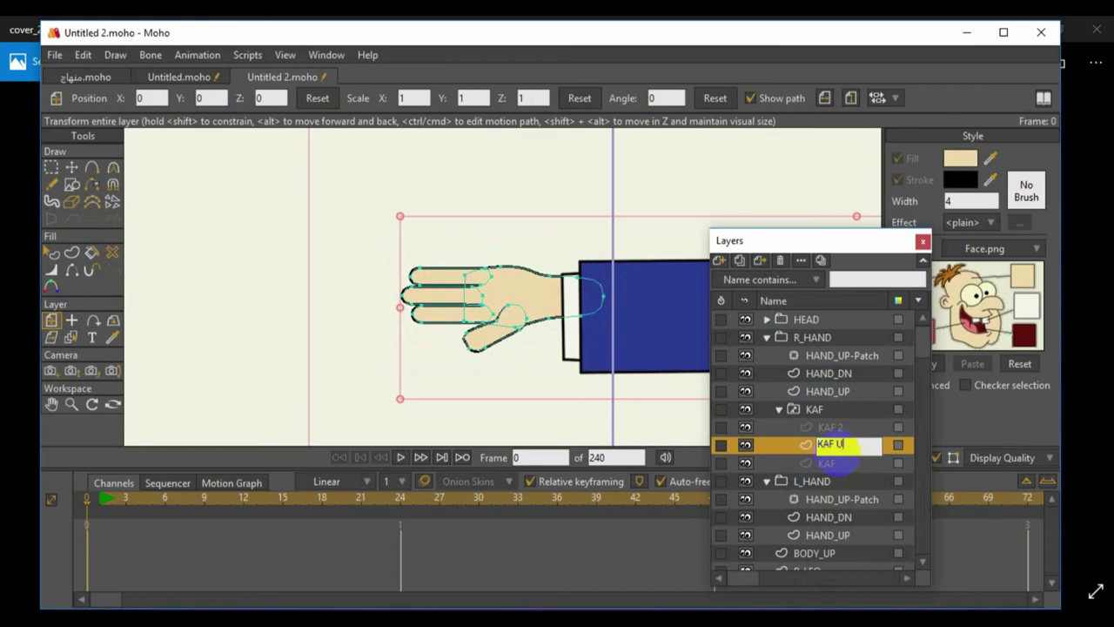
pyautogui.click(833, 456)
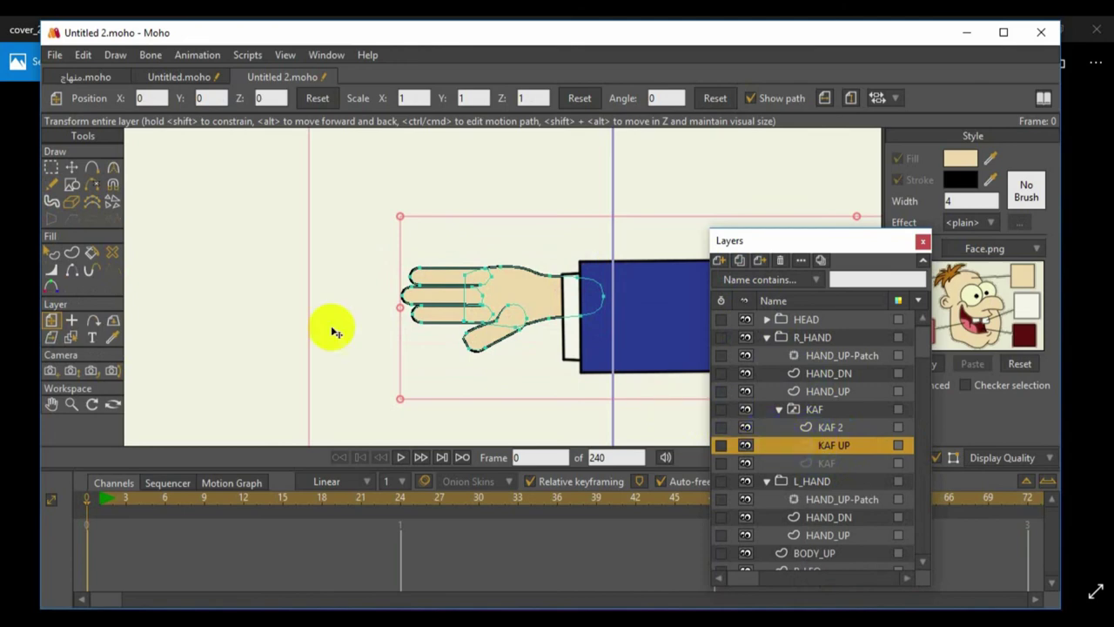
# Set the KAF UP origin at the middle of the palm, flip the layer vertically, and nudge it down to meet the cuff
pyautogui.click(71, 321)
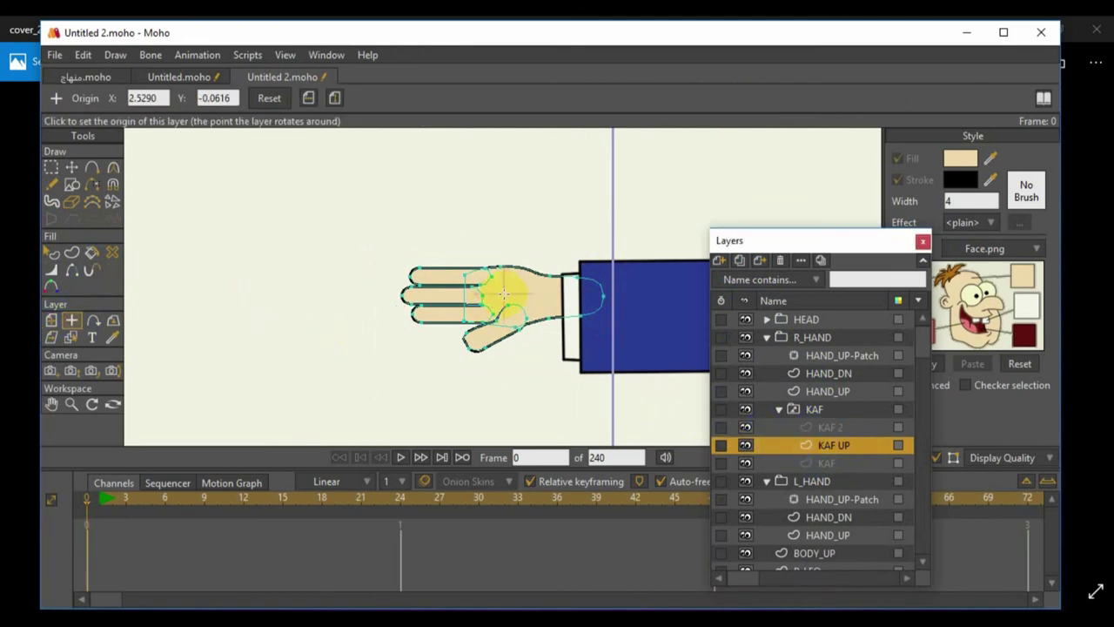
pyautogui.click(51, 321)
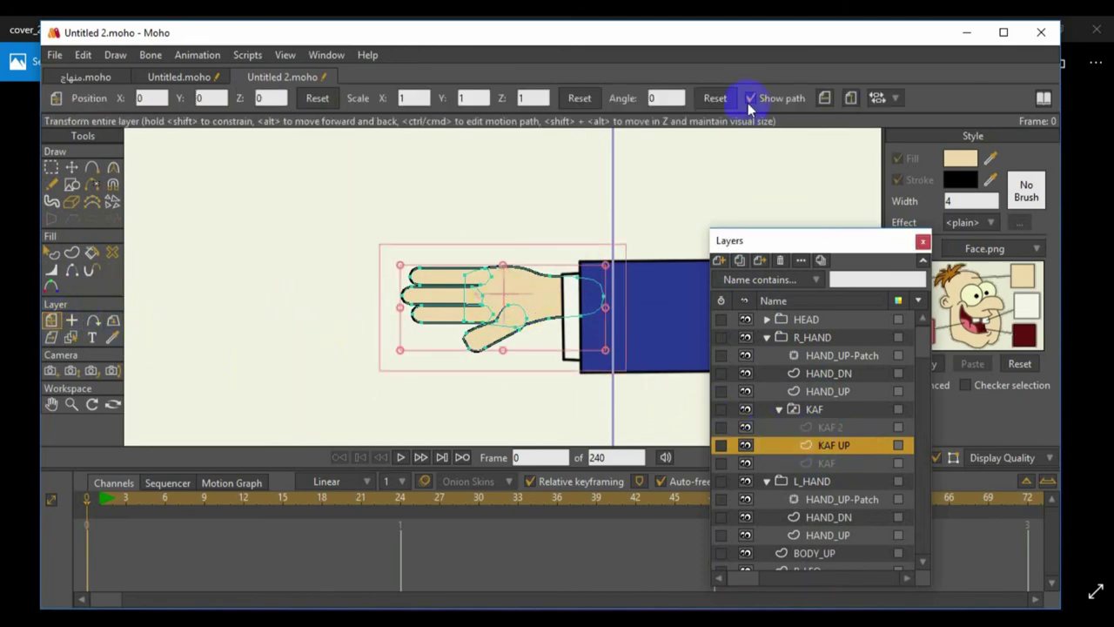
pyautogui.click(849, 99)
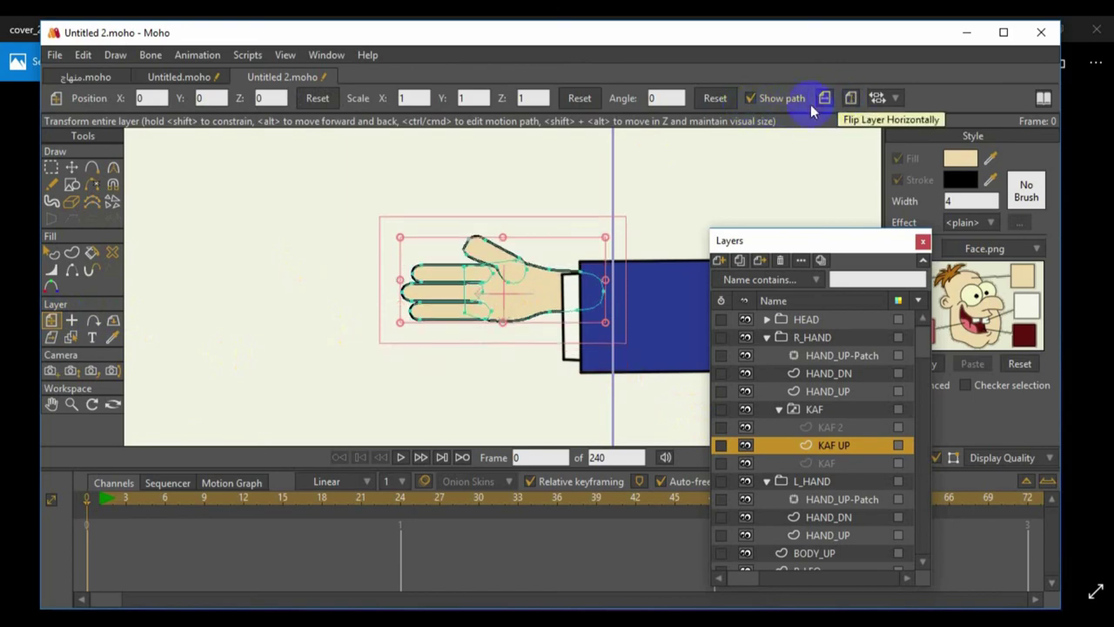
pyautogui.click(548, 295)
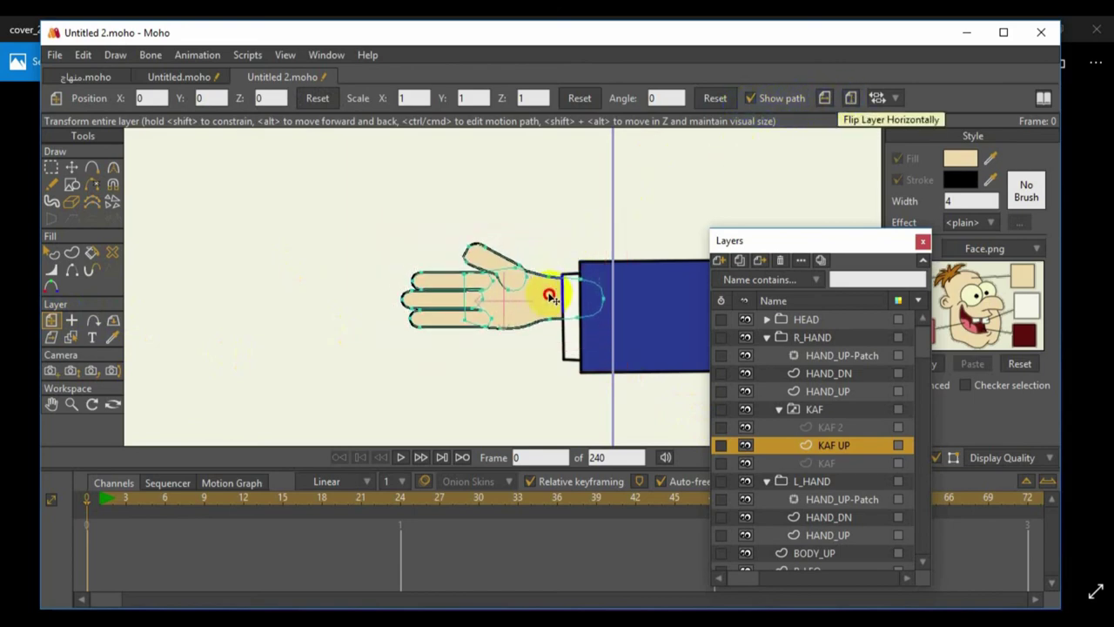
pyautogui.moveTo(548, 294); pyautogui.dragTo(549, 296)
# Collapse the KAF switch layer and cycle through the KAF 2, KAF and KAF UP poses, finishing on KAF UP
pyautogui.click(781, 411)
pyautogui.click(814, 410)
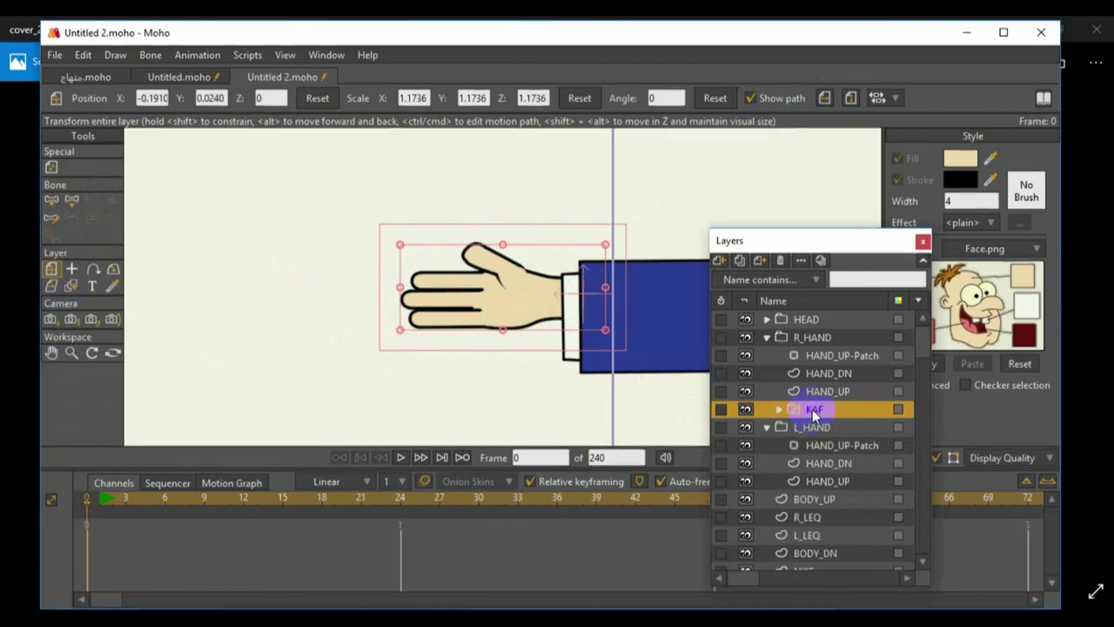
pyautogui.rightClick(799, 415)
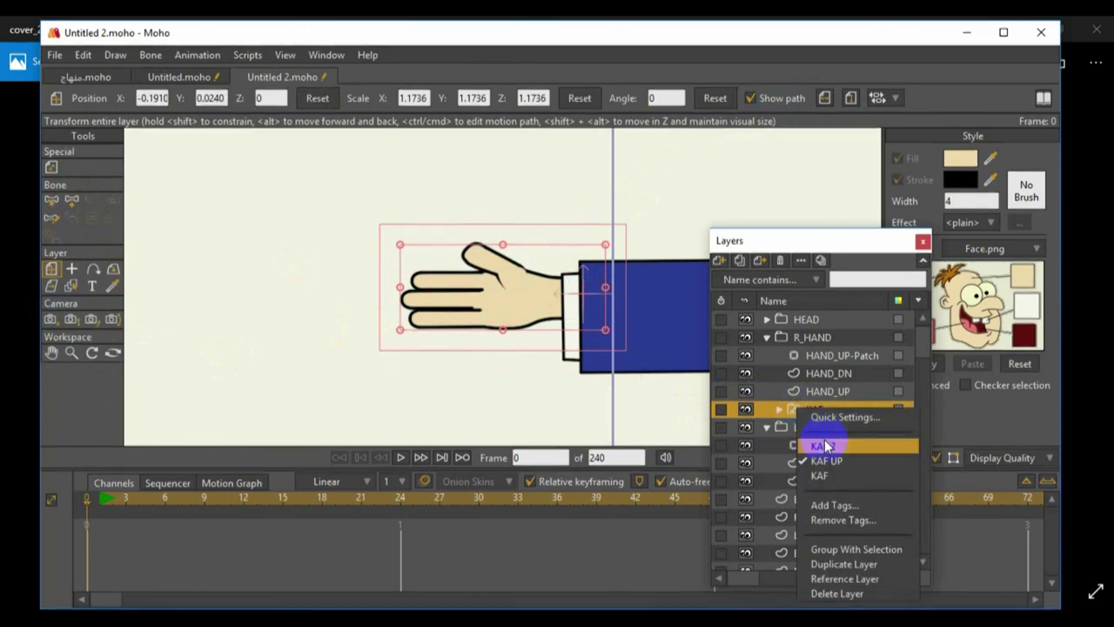
pyautogui.click(827, 446)
pyautogui.rightClick(805, 418)
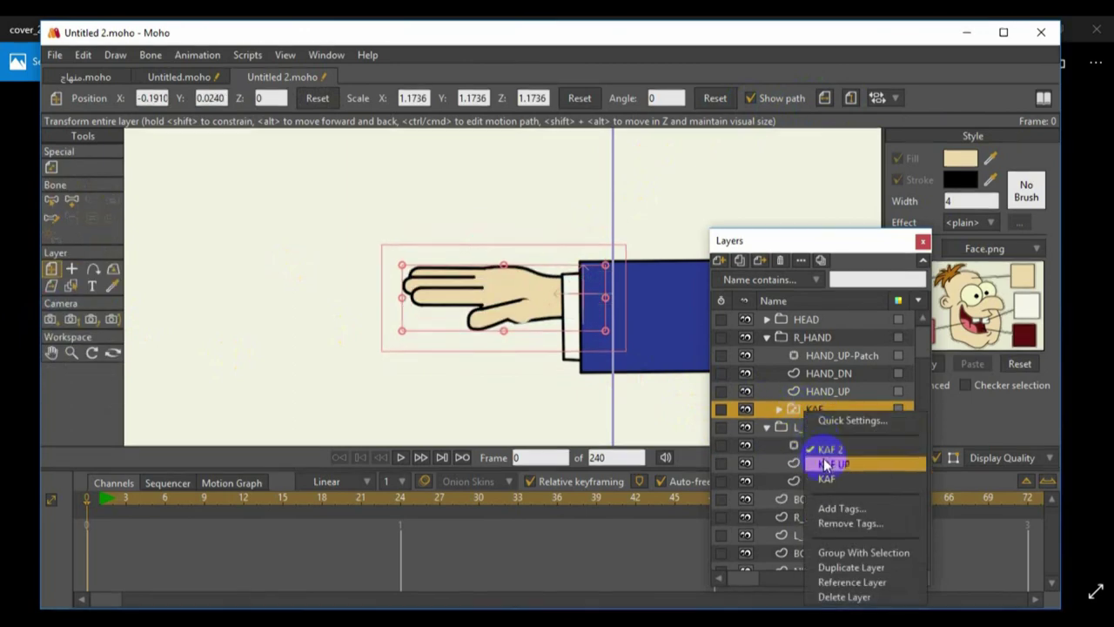
pyautogui.click(825, 479)
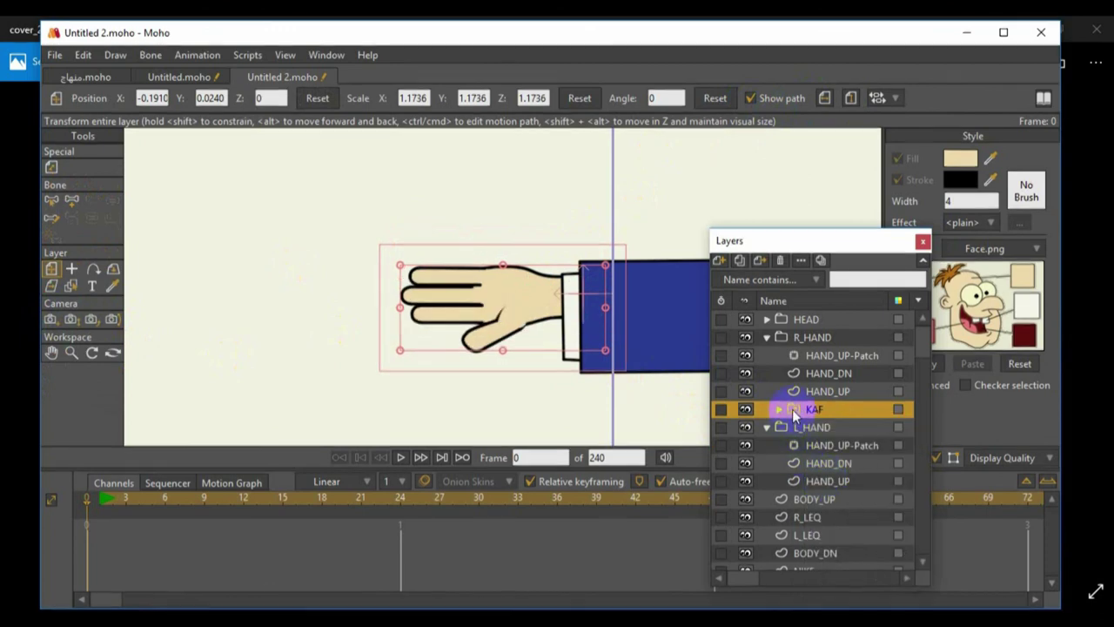
pyautogui.rightClick(795, 419)
pyautogui.click(811, 448)
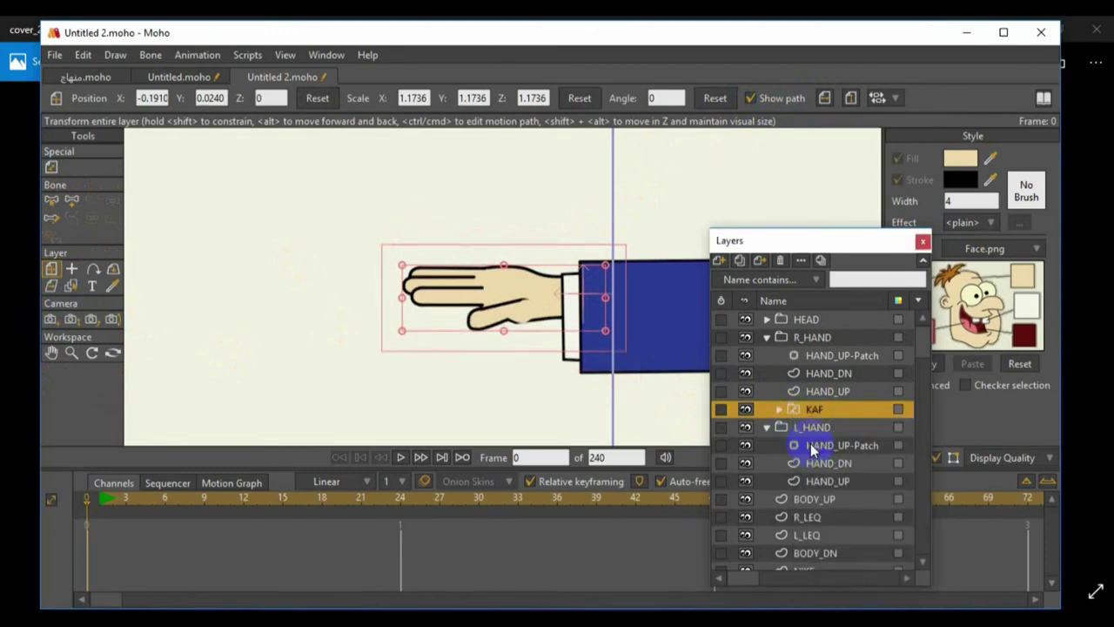
pyautogui.rightClick(798, 412)
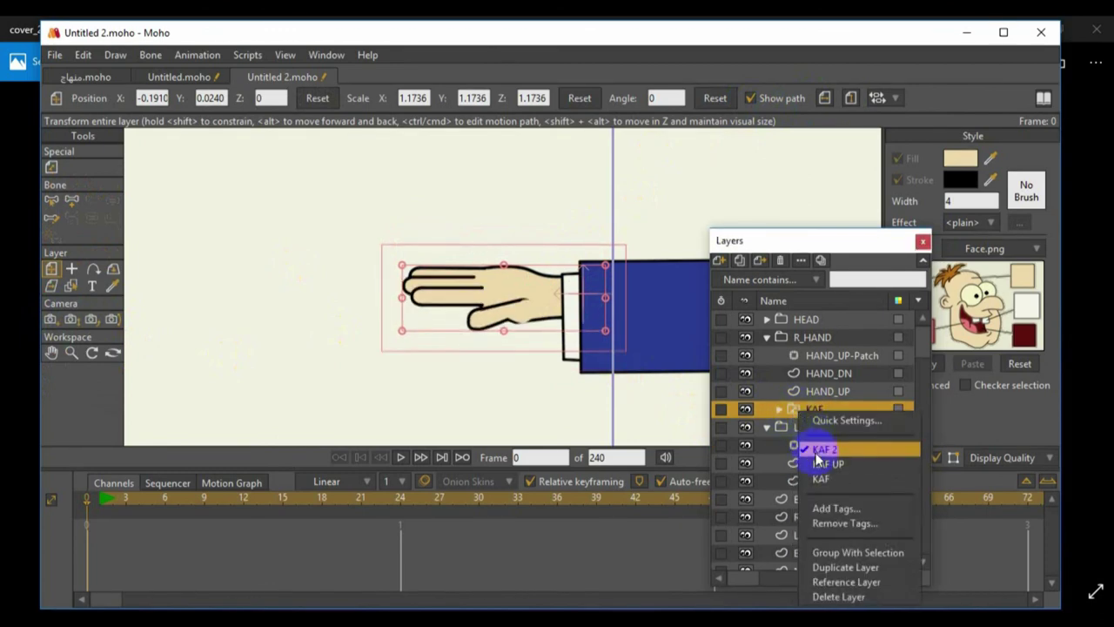
pyautogui.click(818, 464)
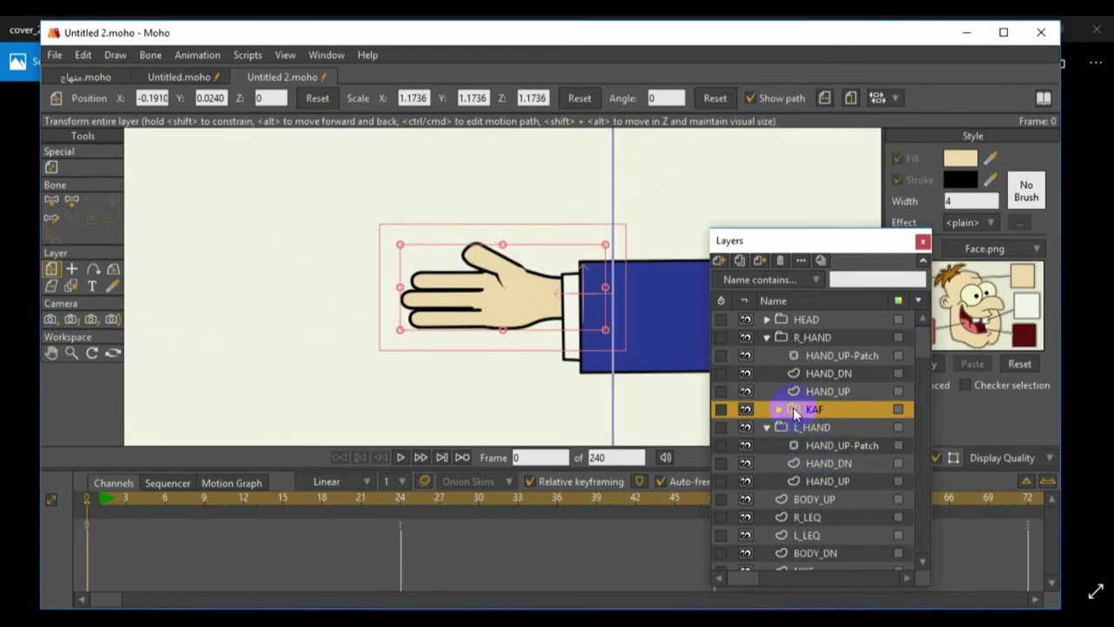
pyautogui.rightClick(810, 413)
pyautogui.click(818, 475)
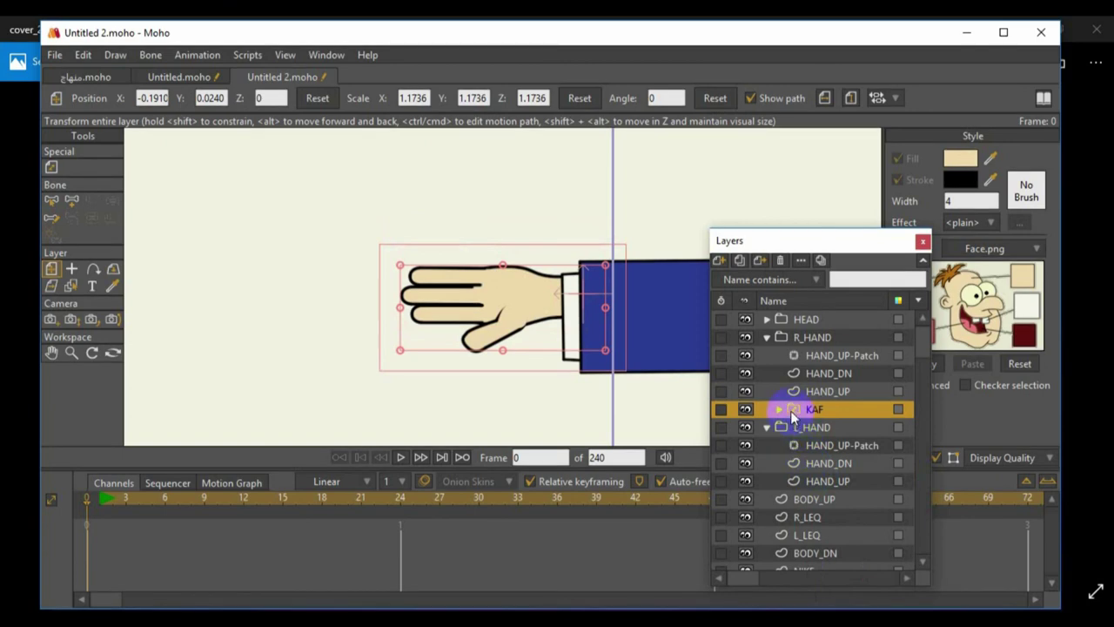
pyautogui.rightClick(791, 416)
pyautogui.click(815, 464)
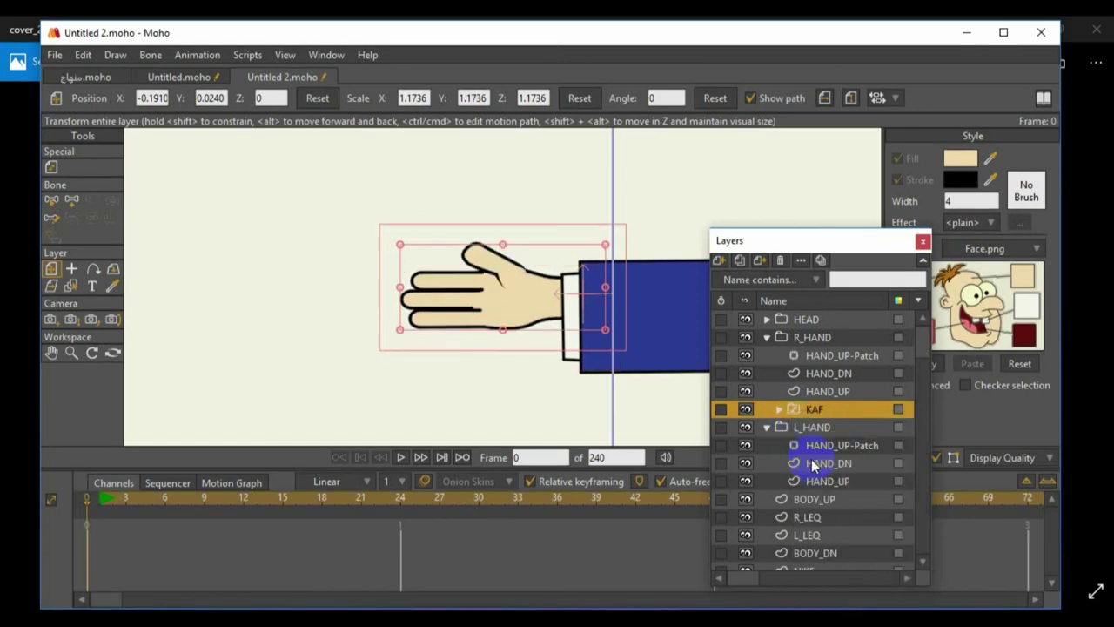
# Duplicate the KAF switch layer and rename the copy L_KAF
pyautogui.scroll(-2, 704, 400)
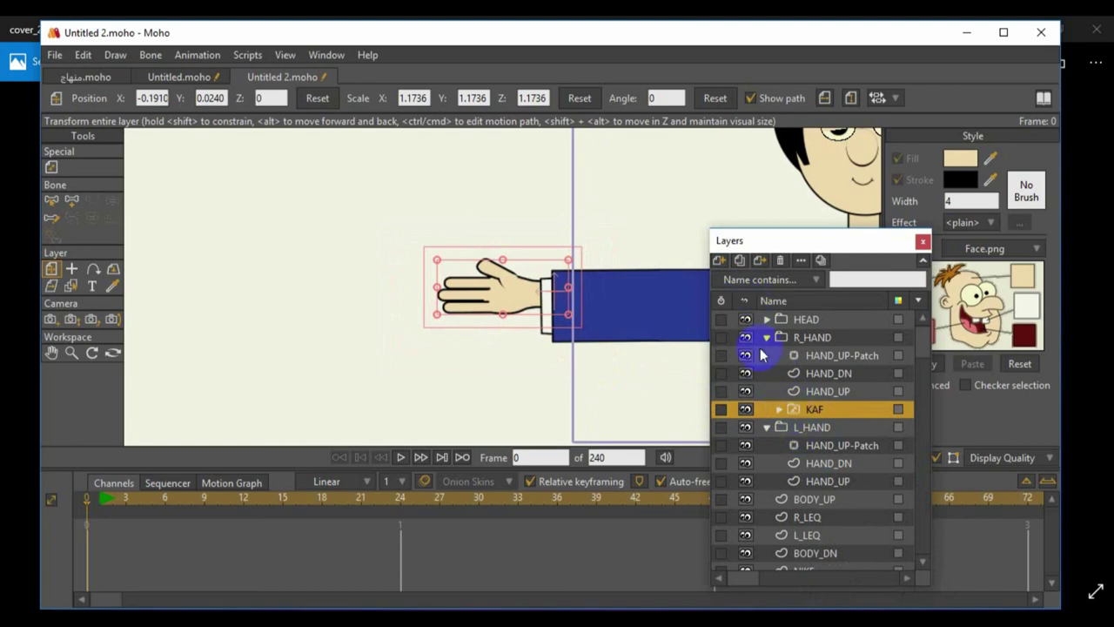
pyautogui.click(739, 263)
pyautogui.doubleClick(820, 408)
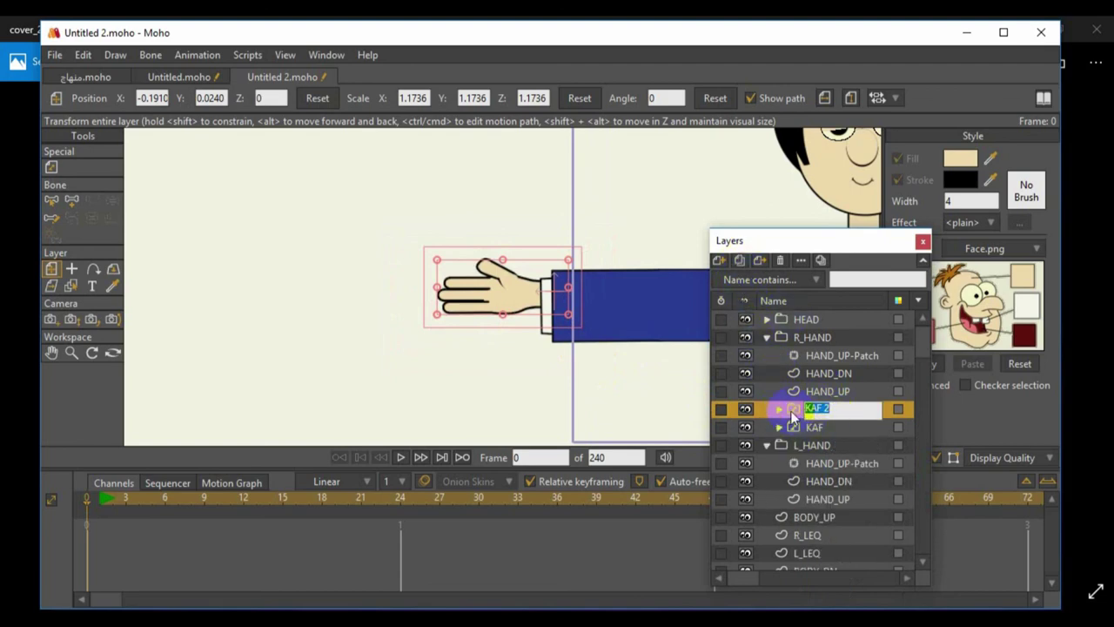
pyautogui.click(791, 415)
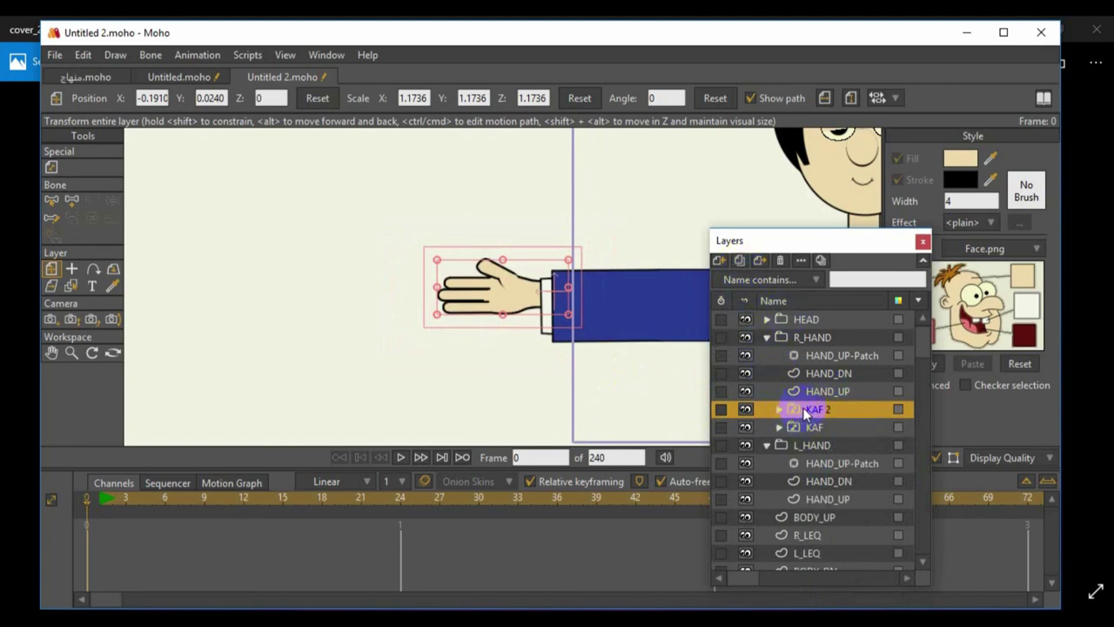
pyautogui.doubleClick(804, 407)
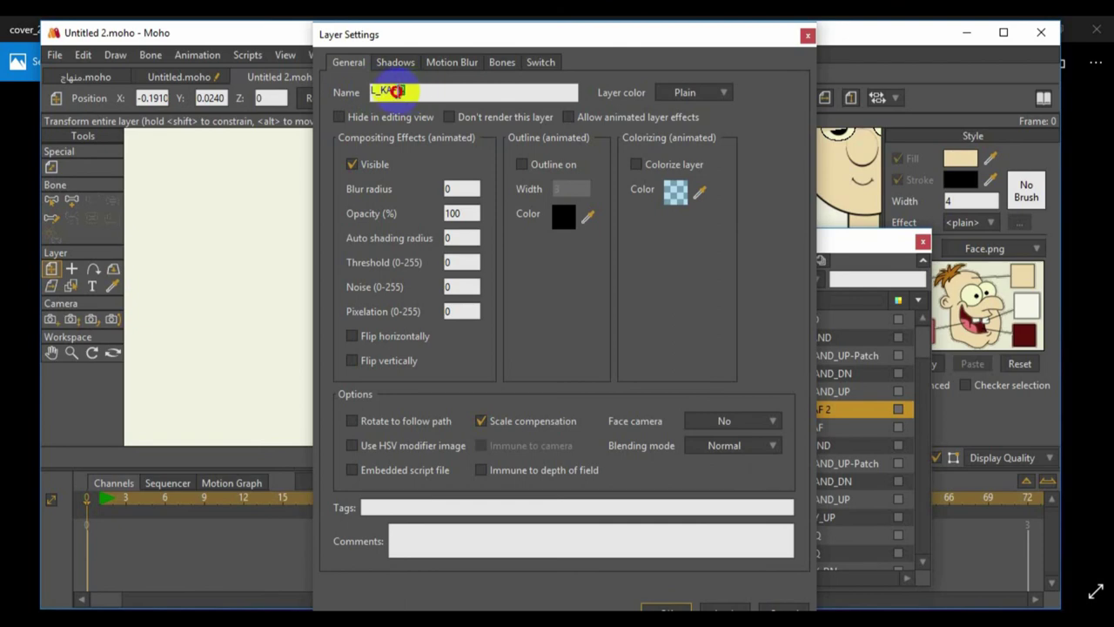
pyautogui.press('Return')
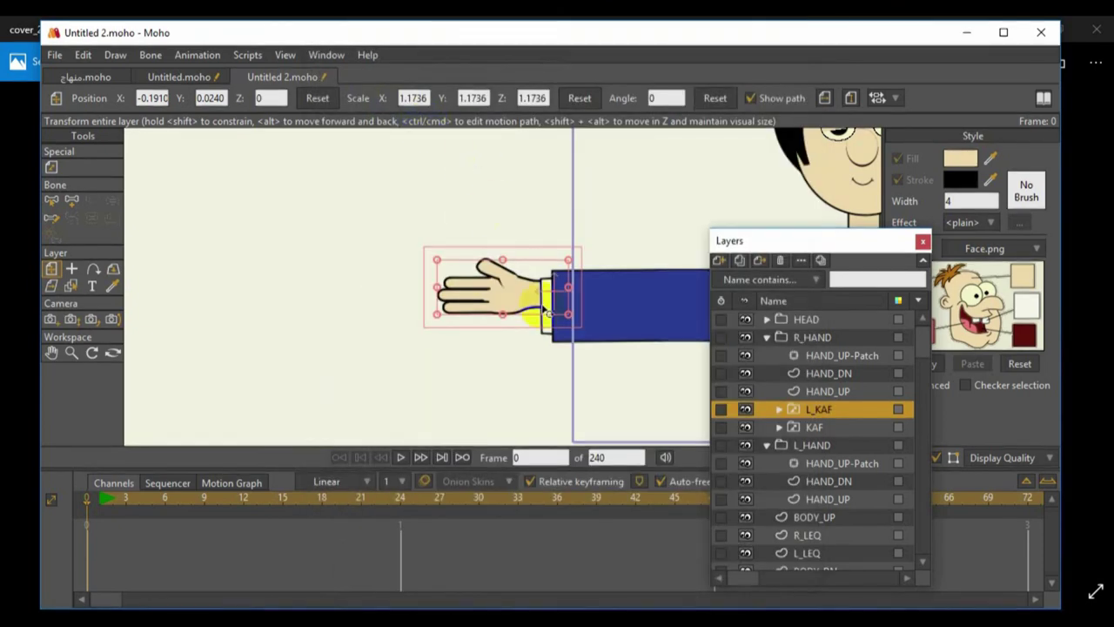
# Move L_KAF to the bottom of the L_HAND group and check the hand on the opposite arm
pyautogui.moveTo(798, 416); pyautogui.dragTo(796, 503)
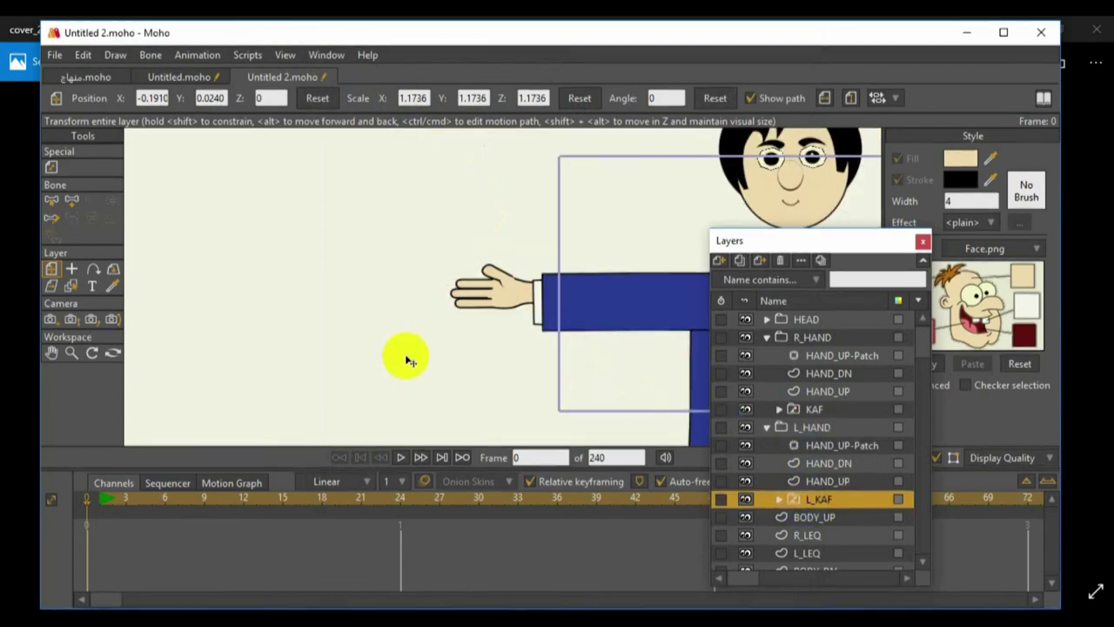
pyautogui.click(52, 352)
pyautogui.moveTo(45, 354); pyautogui.dragTo(267, 322)
pyautogui.scroll(-5, 429, 311)
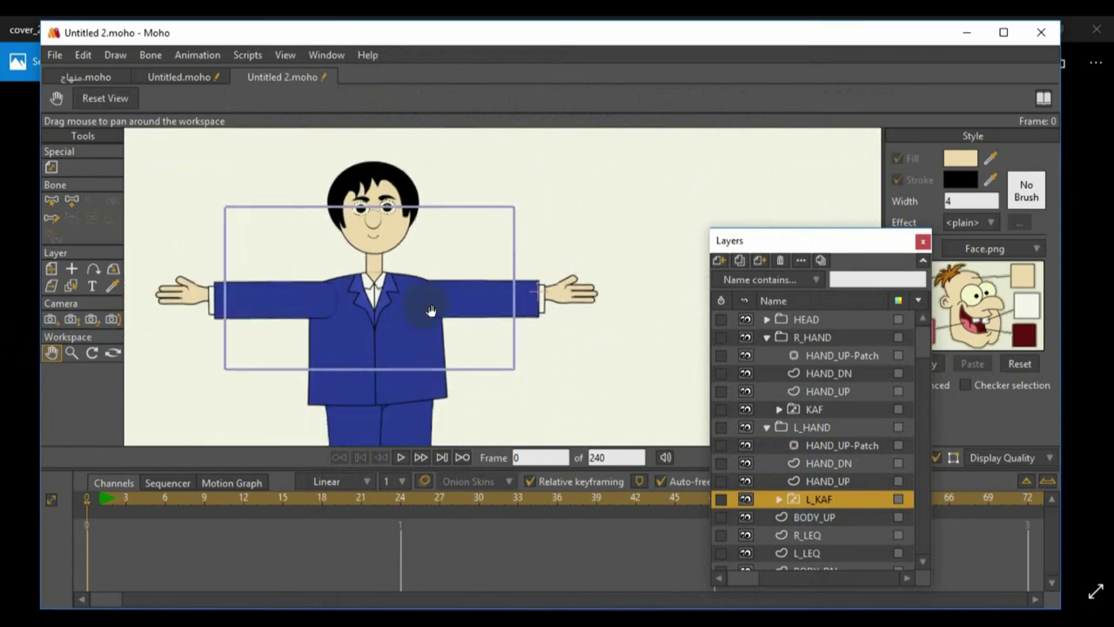
pyautogui.scroll(3, 571, 385)
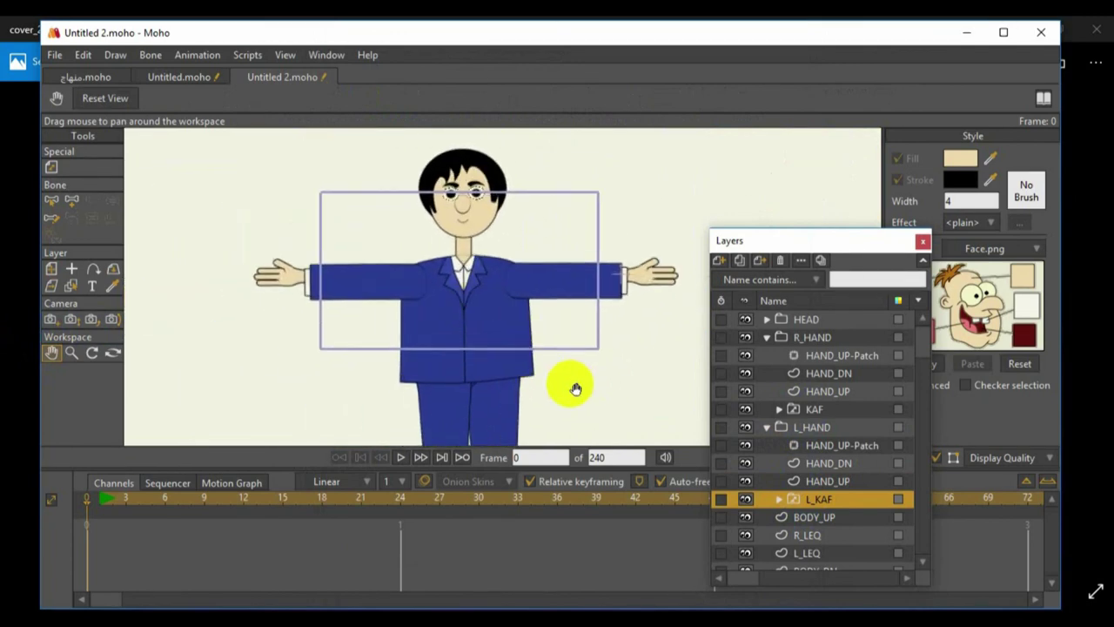
# Collapse the L_HAND and R_HAND groups and view the whole character
pyautogui.click(766, 426)
pyautogui.click(765, 338)
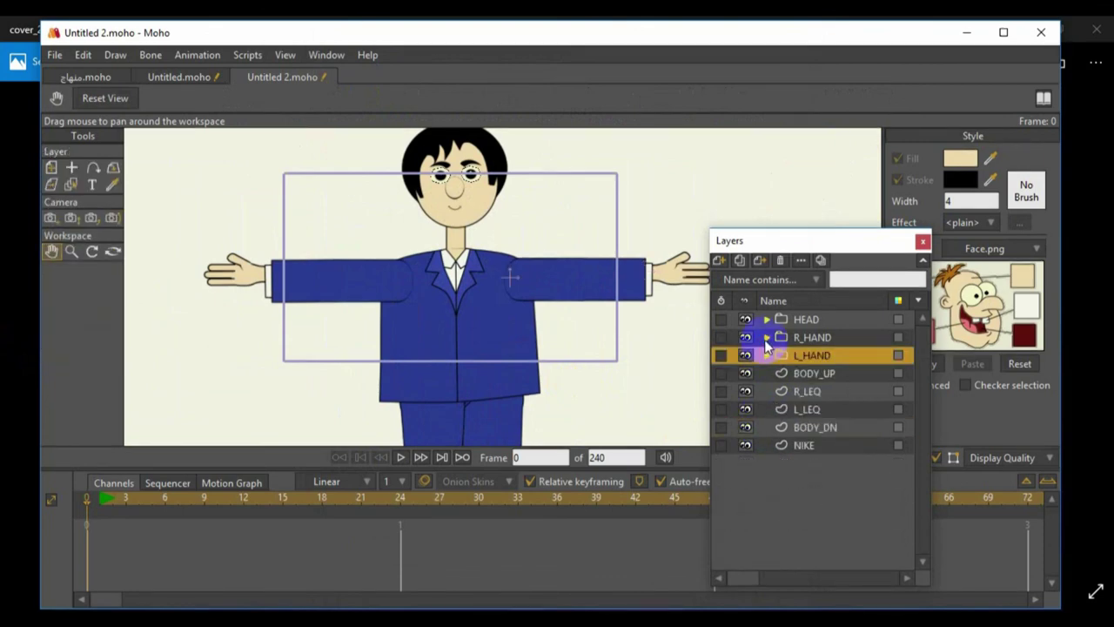
pyautogui.scroll(-3, 626, 329)
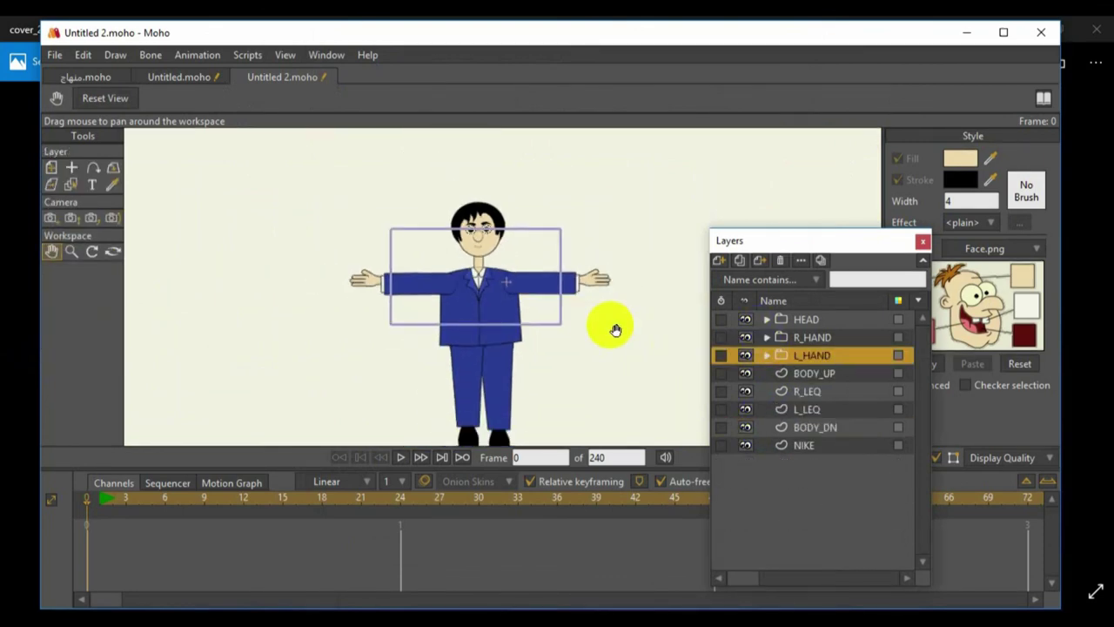
# Group all of the character's layers, from HEAD down to the neck layer, into one new group layer
pyautogui.scroll(-2, 613, 328)
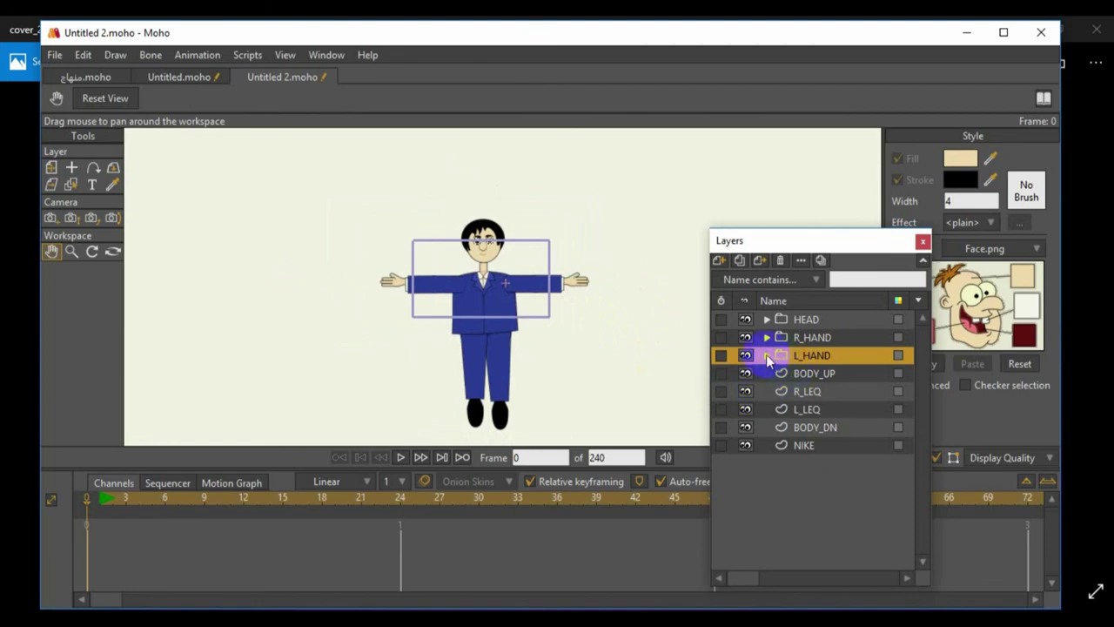
pyautogui.click(805, 356)
pyautogui.click(807, 321)
pyautogui.keyDown('shift'); pyautogui.click(797, 445); pyautogui.keyUp('shift')
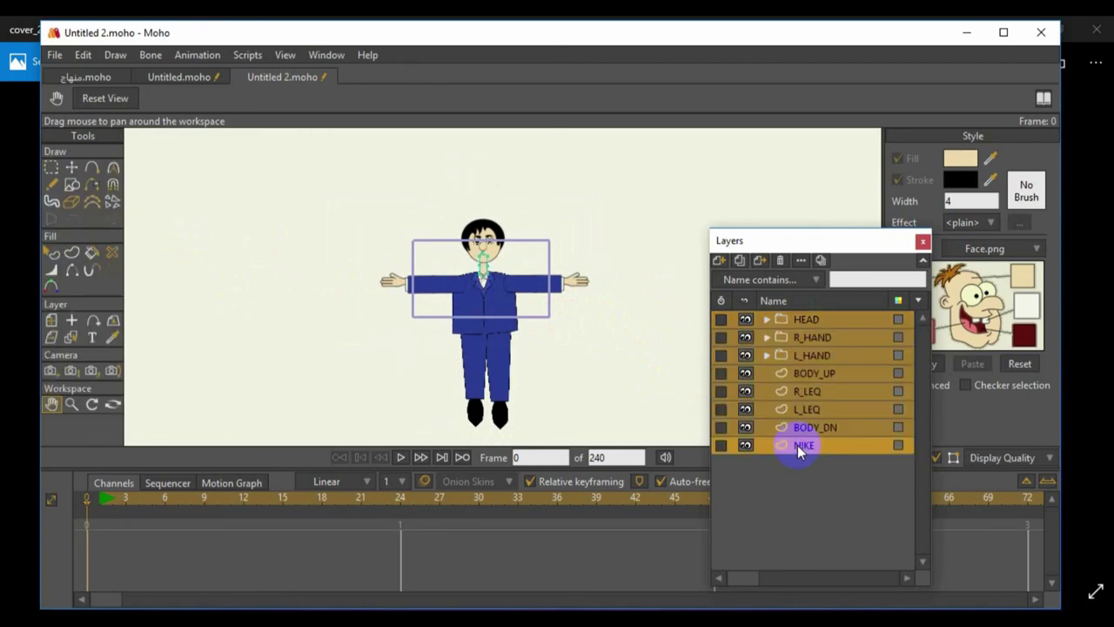
pyautogui.rightClick(797, 444)
pyautogui.click(834, 529)
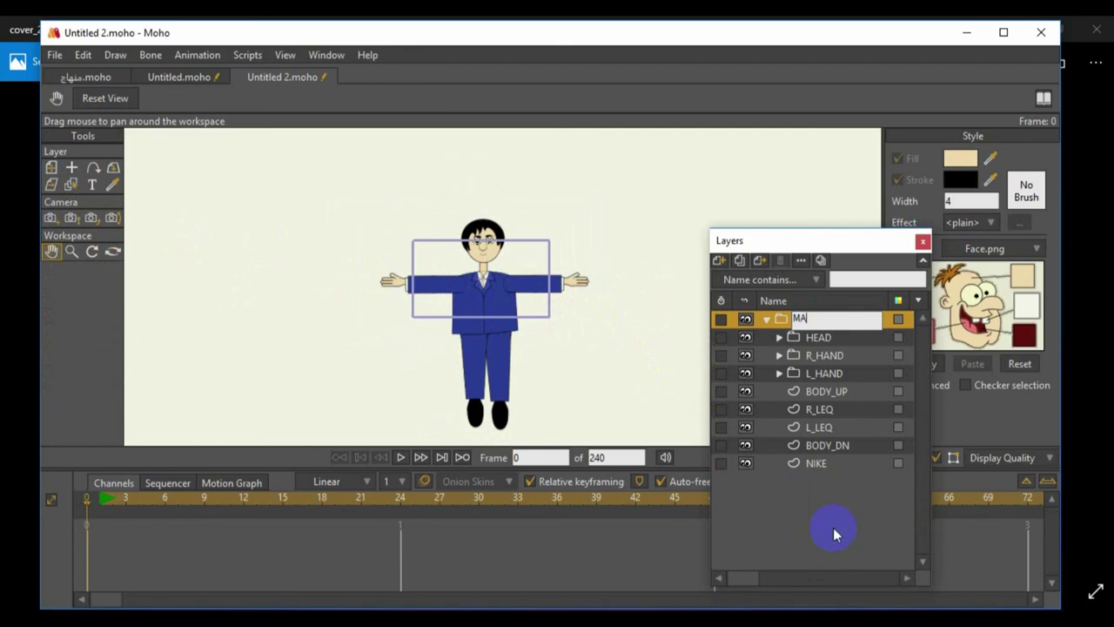
# Name the new group MAN_001 and collapse it
pyautogui.write('MAN')
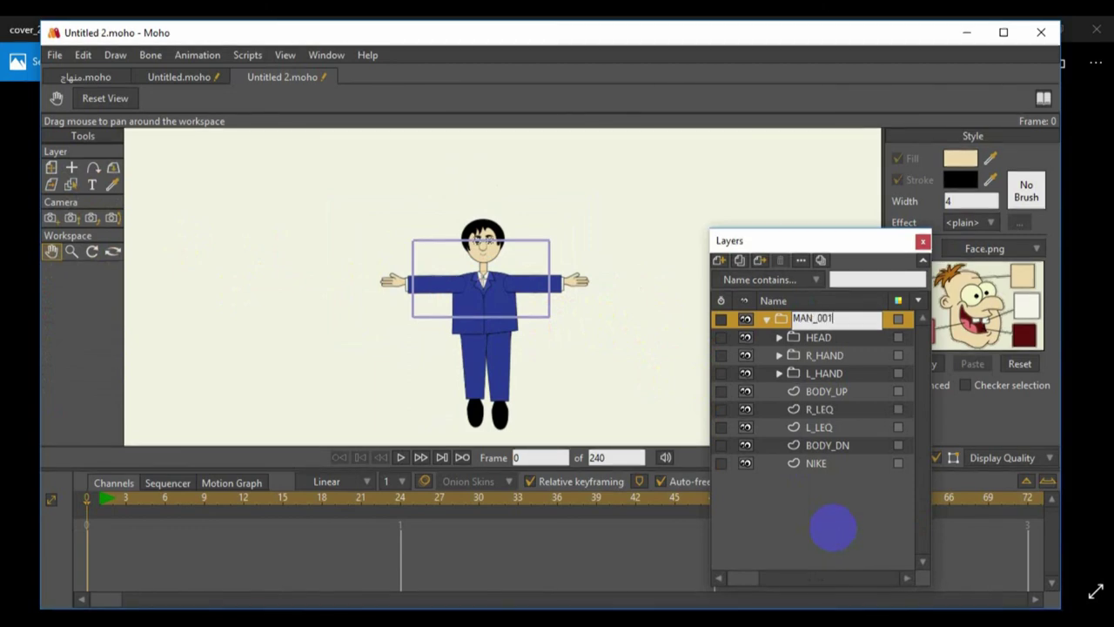
pyautogui.write('_001')
pyautogui.press('Return')
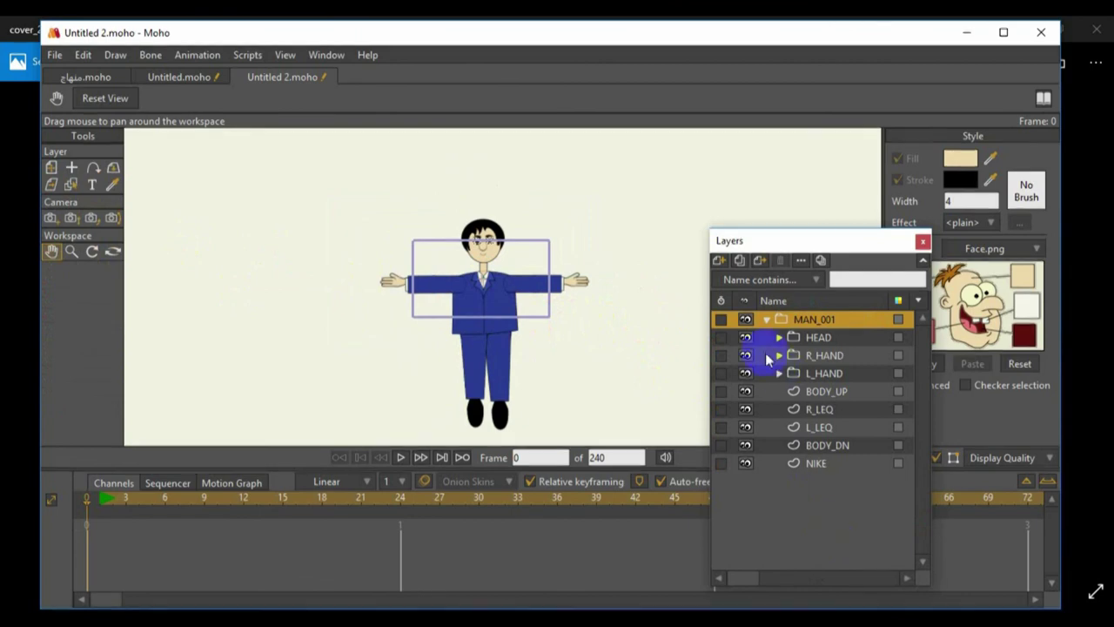
pyautogui.click(766, 319)
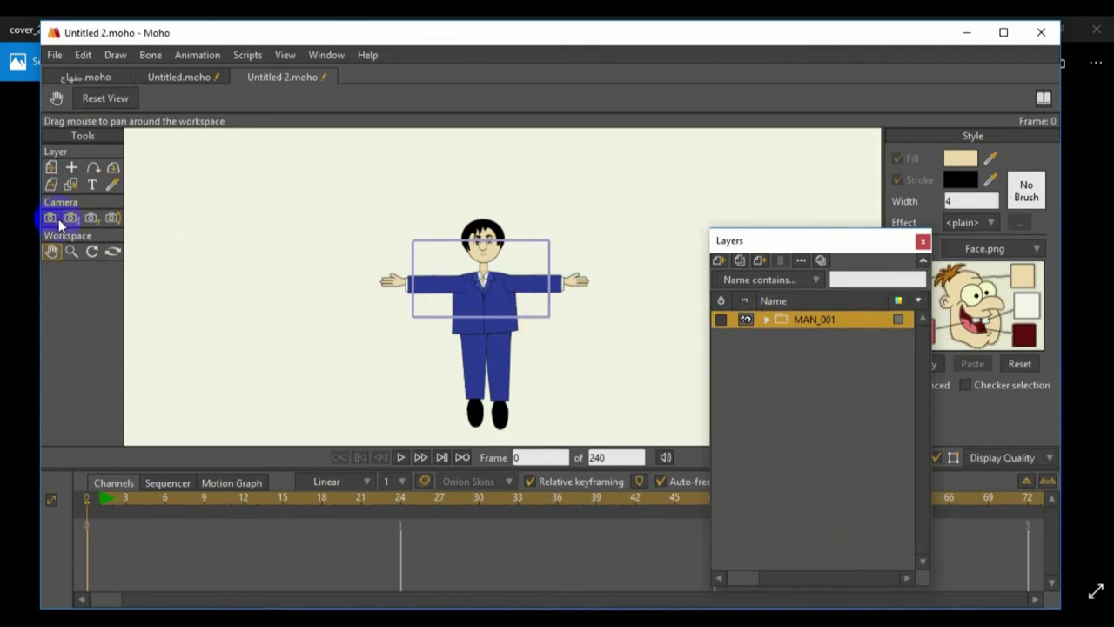
# Scale the whole MAN_001 group down uniformly to about 0.33 and move the character inside the camera frame
pyautogui.click(52, 167)
pyautogui.moveTo(580, 219); pyautogui.dragTo(552, 279)
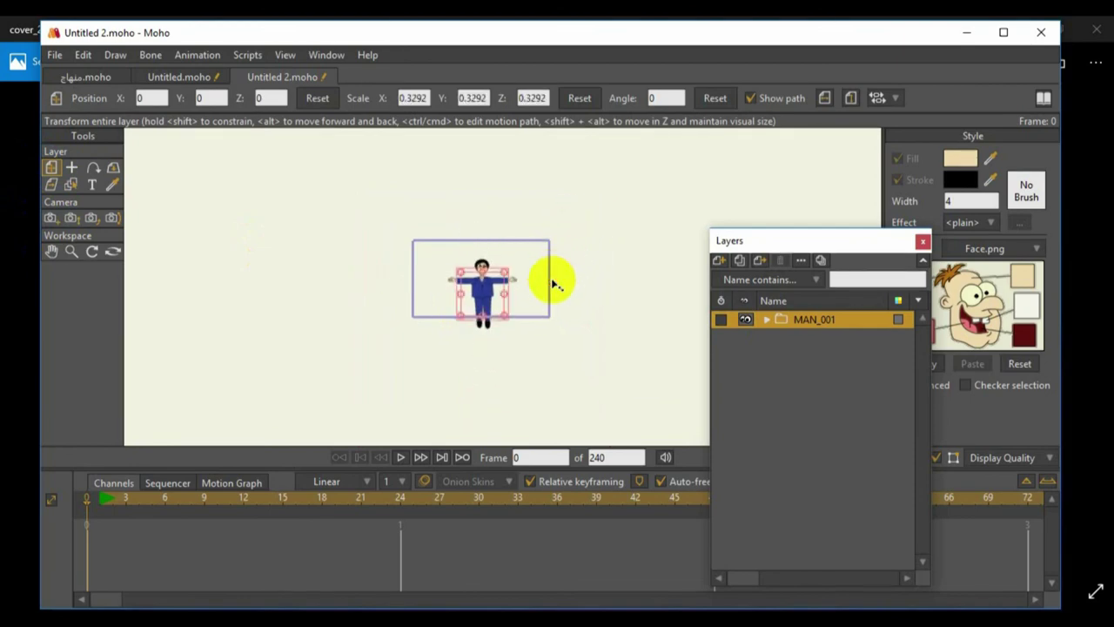
pyautogui.moveTo(480, 302); pyautogui.dragTo(415, 315)
# Render frame 0 and inspect the complete character up close in the rendered image
pyautogui.scroll(3, 415, 315)
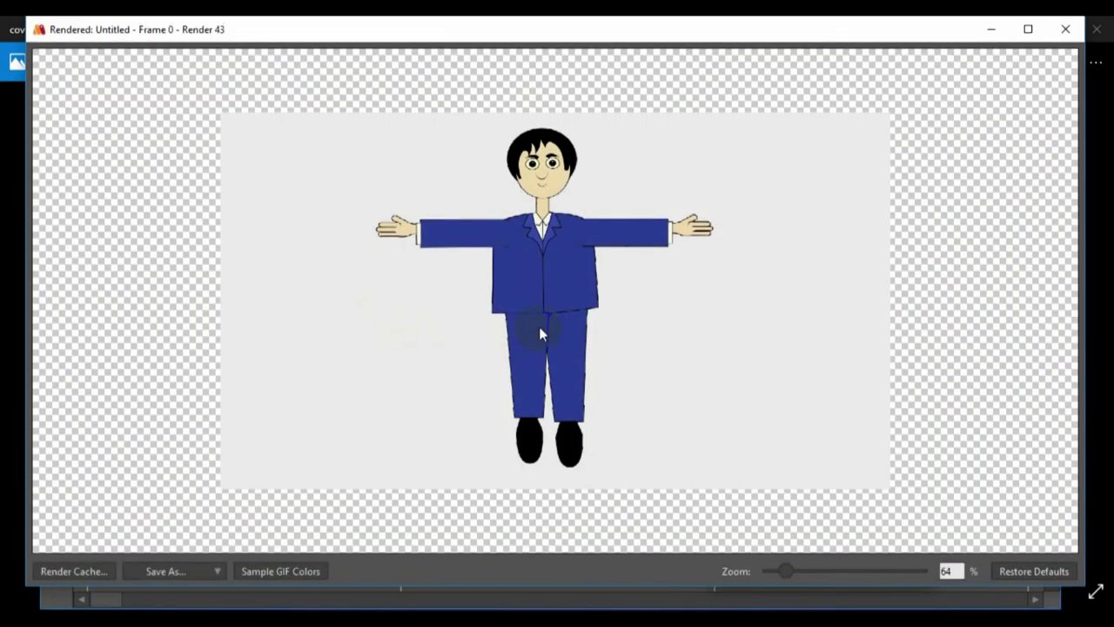
pyautogui.scroll(4, 540, 329)
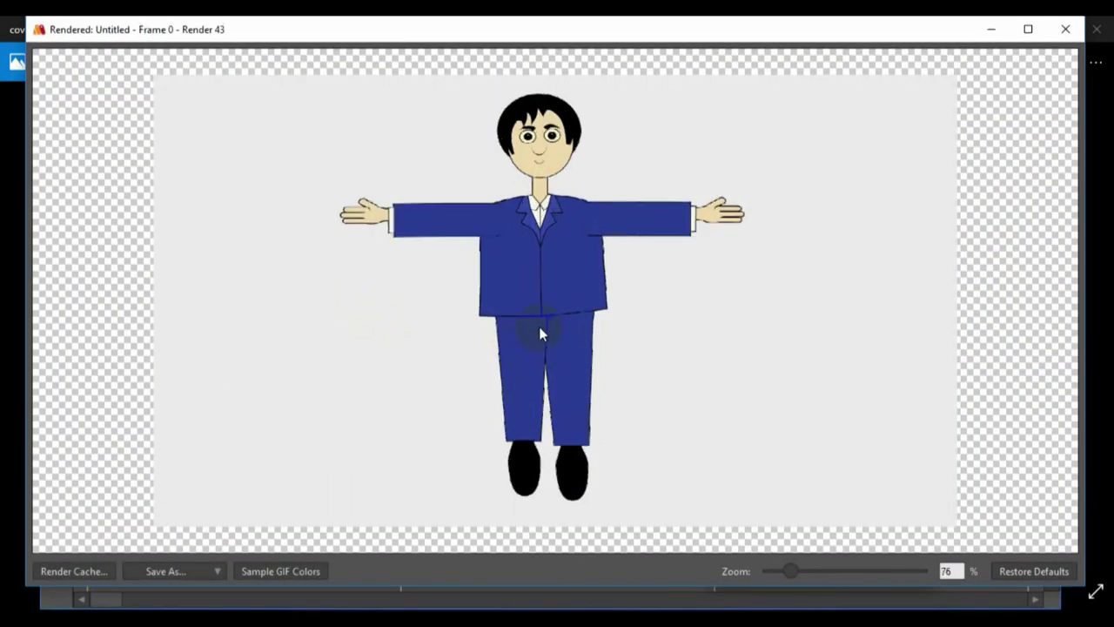
pyautogui.scroll(-2, 540, 331)
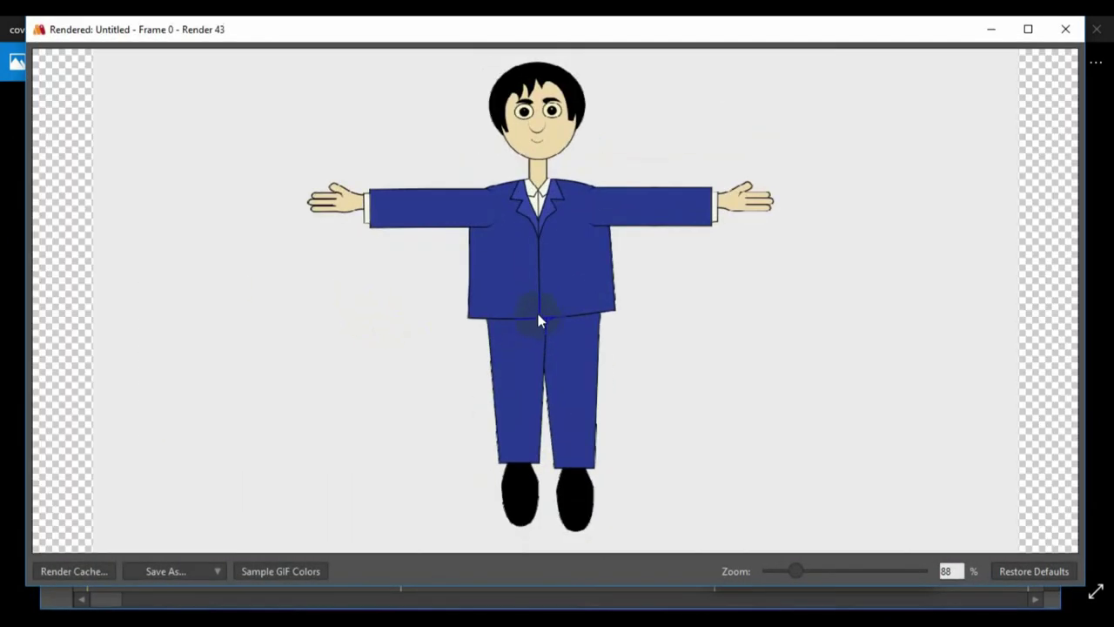